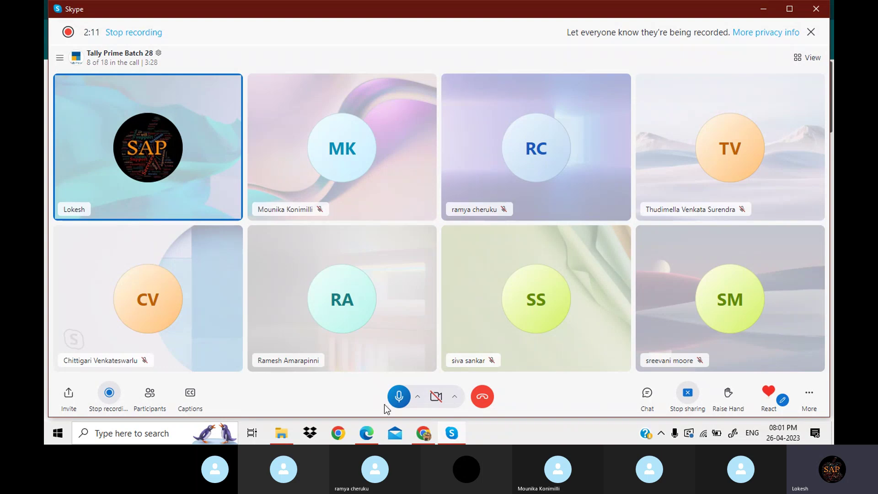
# - Switch to the material PDF in Edge and copy the heading "(TRADING COMPANIES)" under Module 2
pyautogui.moveTo(427, 437)
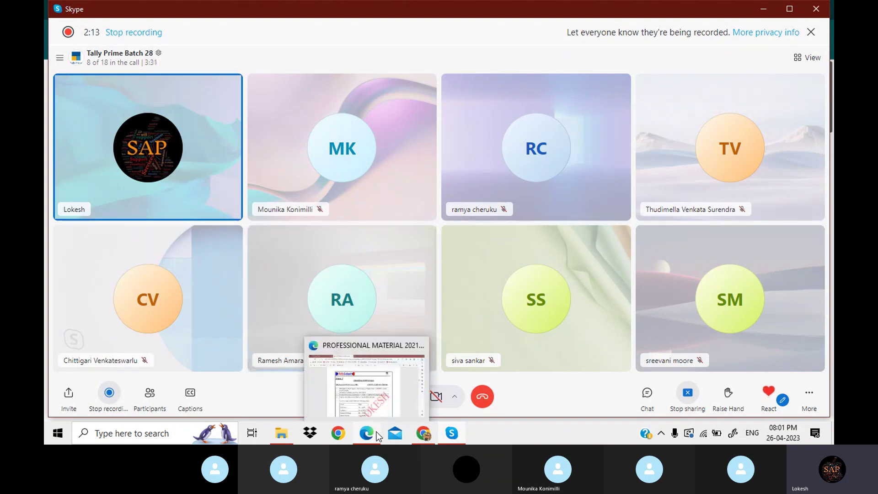
pyautogui.click(429, 437)
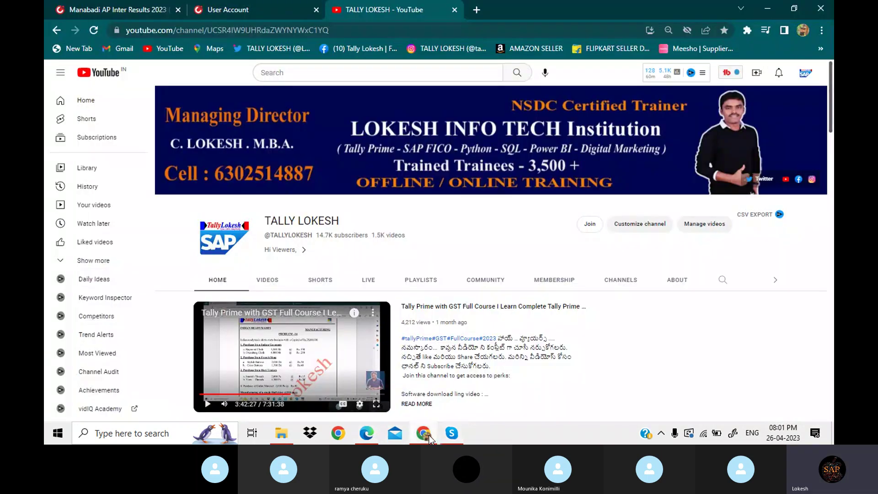
pyautogui.click(372, 430)
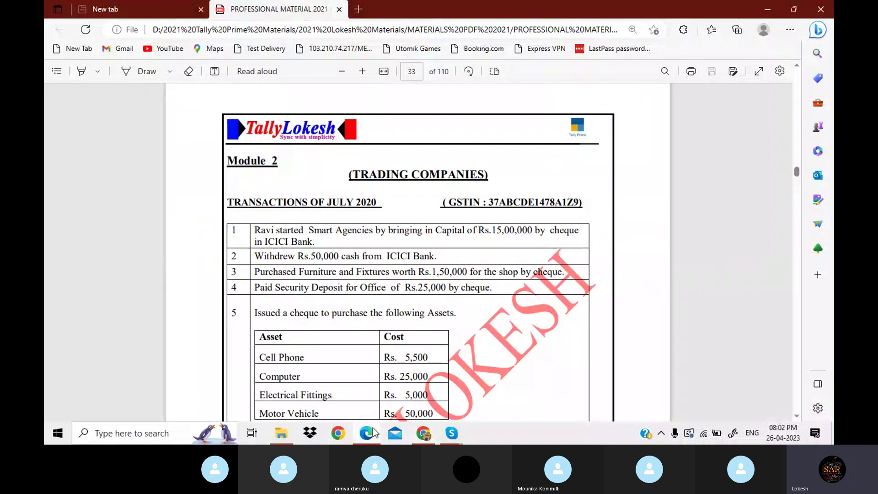
pyautogui.press('Down')
pyautogui.press('Down')
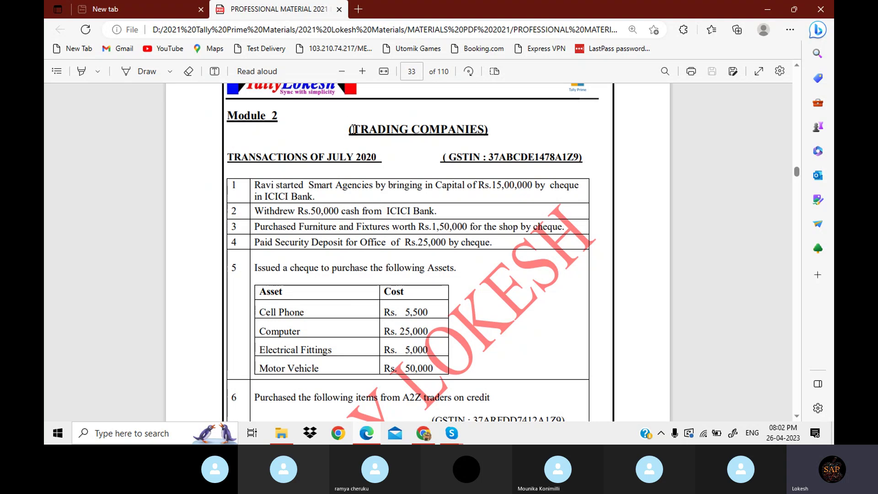
pyautogui.moveTo(353, 130); pyautogui.dragTo(489, 130)
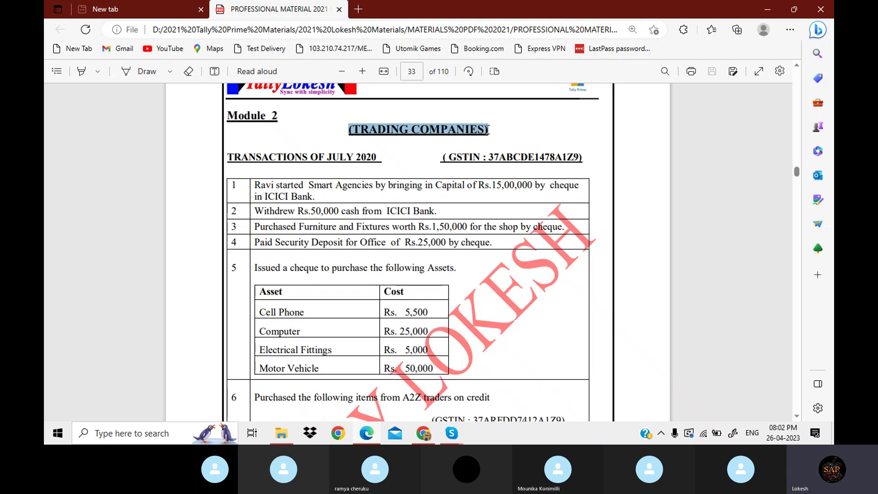
# - Review the July 2020 transactions of Module 2 on pages 33 and 34, ending back at the start of the module
pyautogui.scroll(-1, 488, 129)
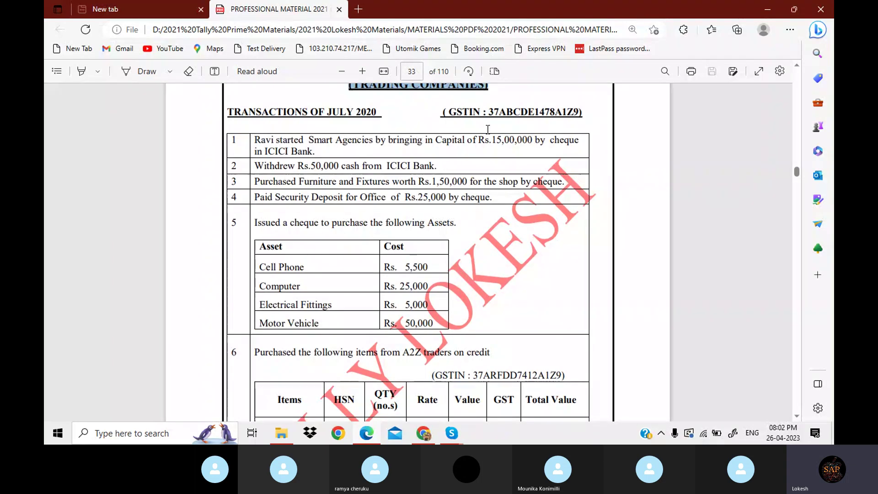
pyautogui.scroll(-1, 488, 129)
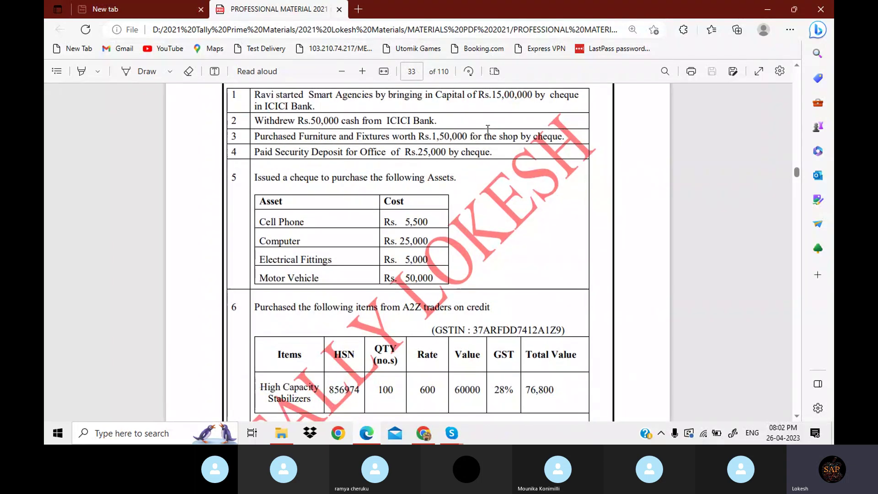
pyautogui.scroll(-1, 488, 129)
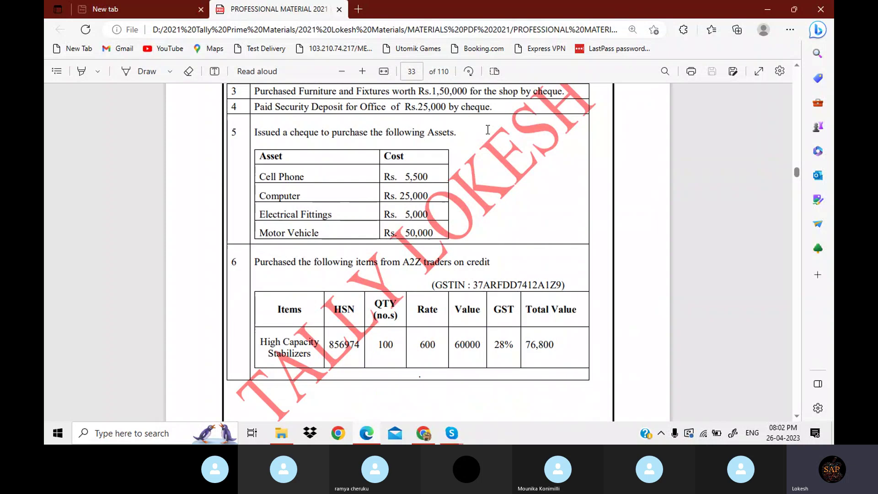
pyautogui.scroll(-1, 489, 129)
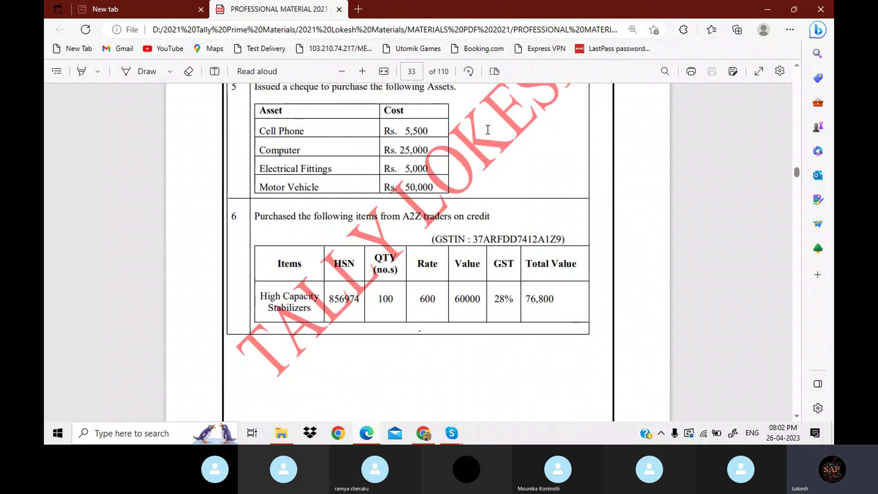
pyautogui.scroll(-6, 487, 130)
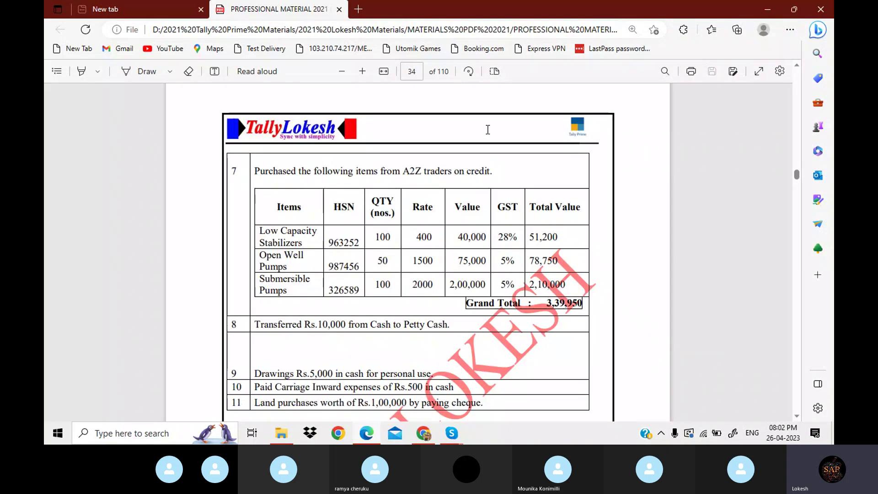
pyautogui.scroll(7, 488, 129)
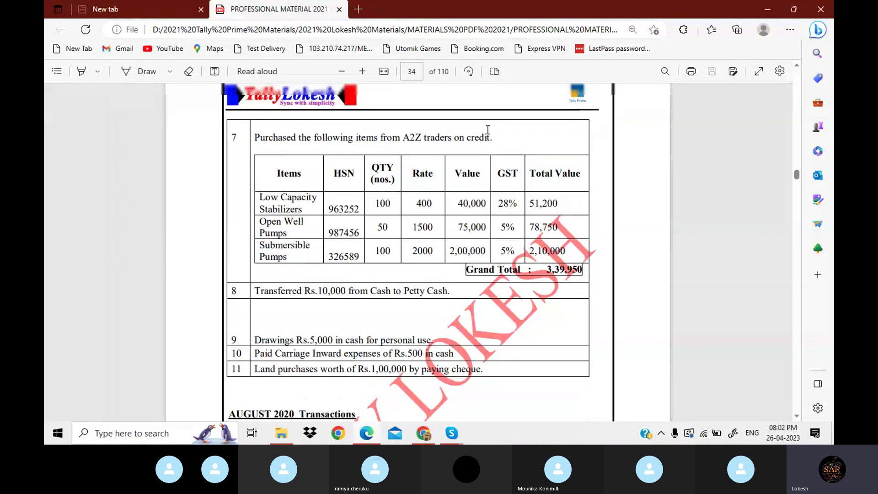
pyautogui.scroll(5, 488, 130)
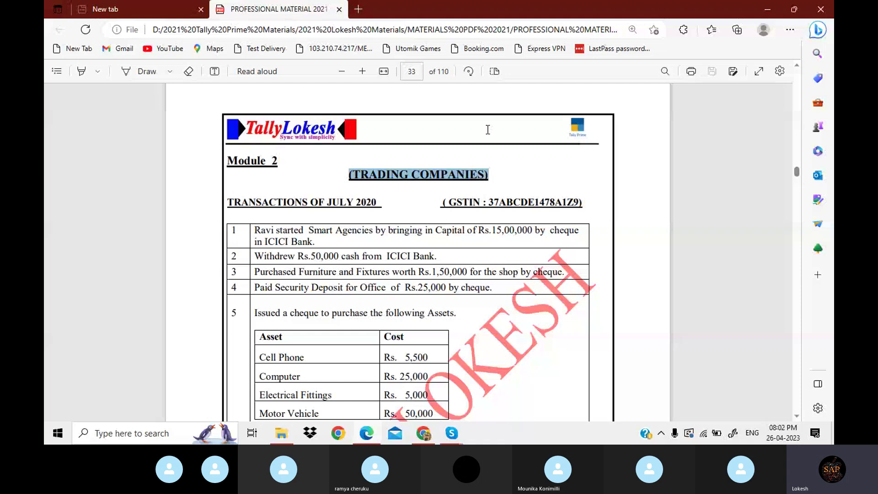
# - Clear the open windows off the desktop, launch TallyPrime and continue in Educational Mode
pyautogui.click(767, 9)
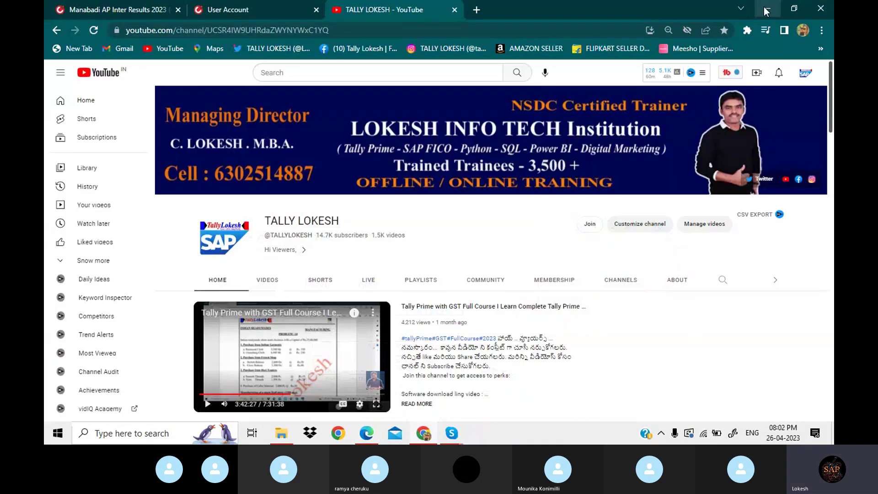
pyautogui.click(767, 10)
pyautogui.click(767, 10)
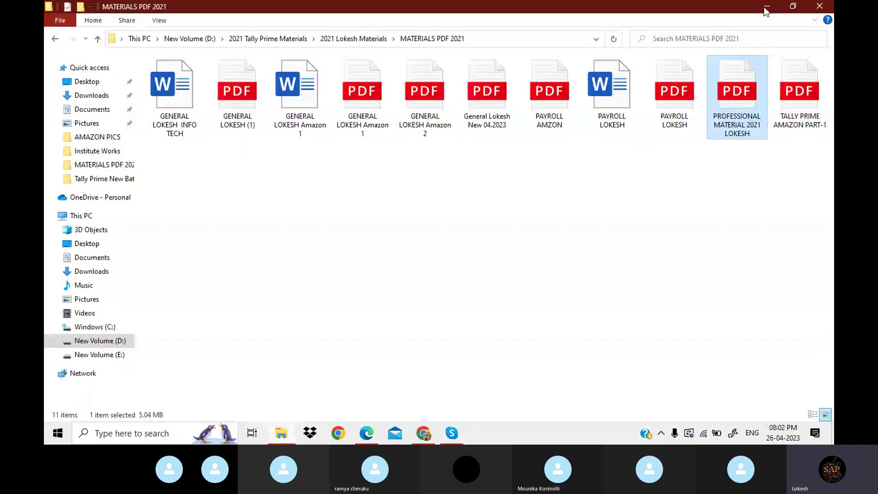
pyautogui.click(767, 10)
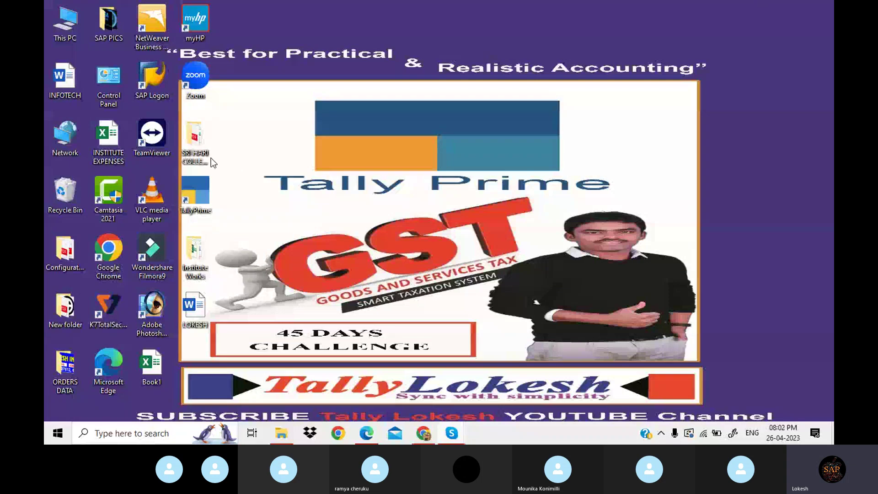
pyautogui.doubleClick(208, 180)
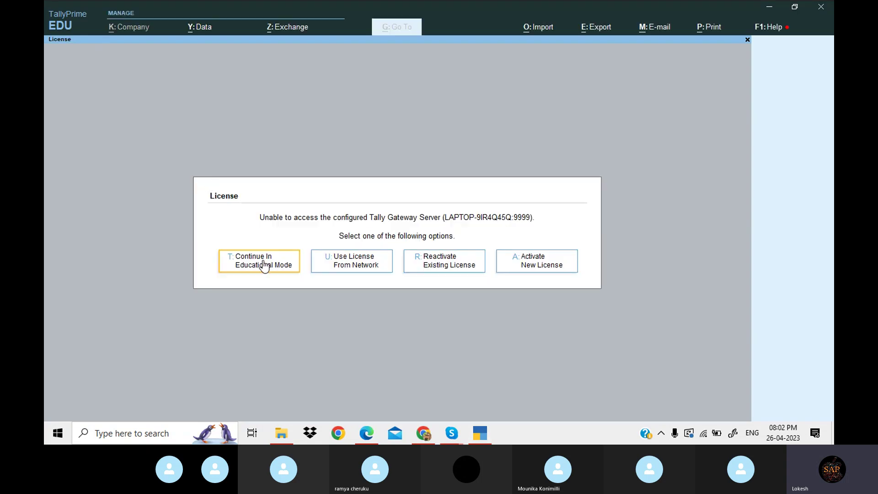
pyautogui.click(265, 266)
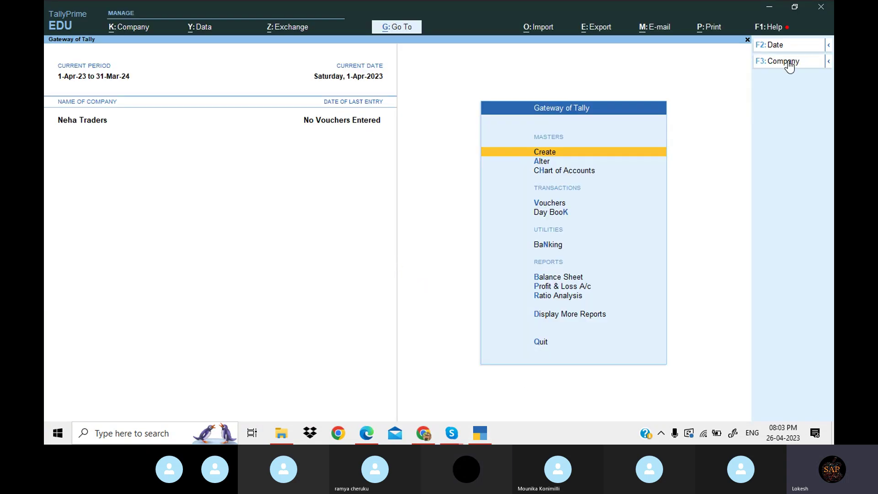
# - Shut the loaded company Neha Traders and confirm closing it
pyautogui.click(783, 60)
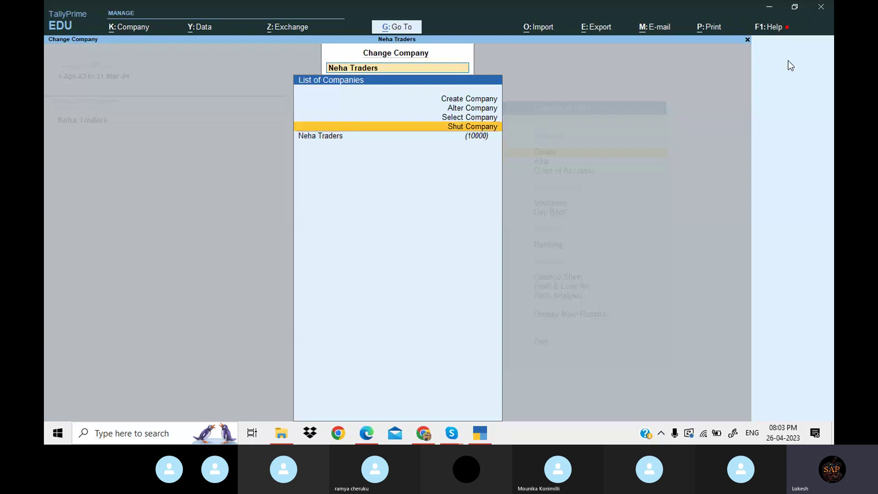
pyautogui.press('Return')
pyautogui.press('Return')
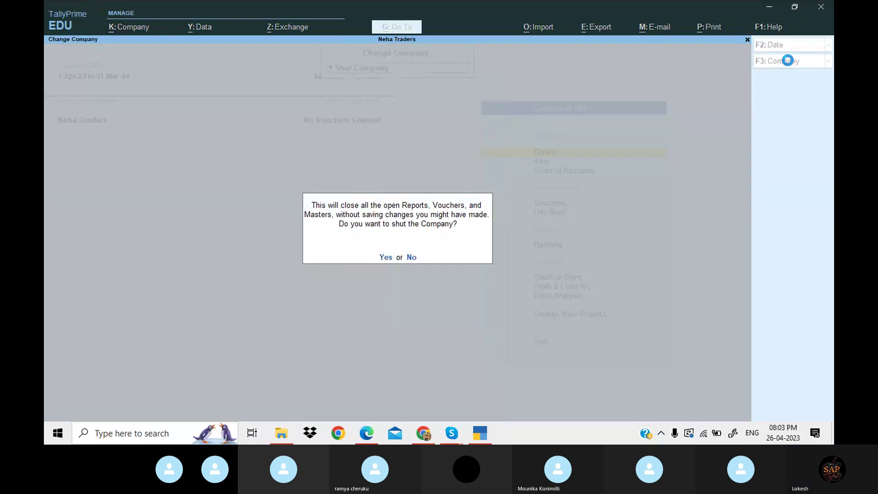
pyautogui.press('y')
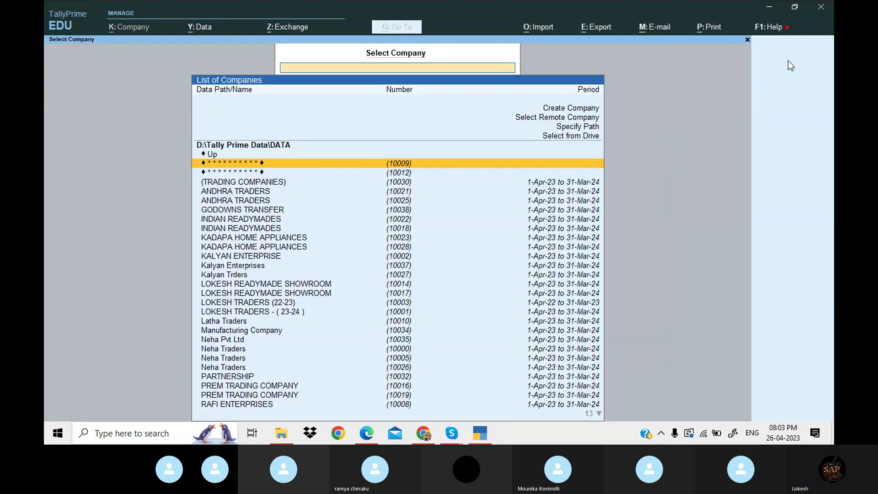
# - Start creating a new company and paste "(TRADING COMPANIES)" as its name, keeping the same mailing name and no address
pyautogui.press('Up')
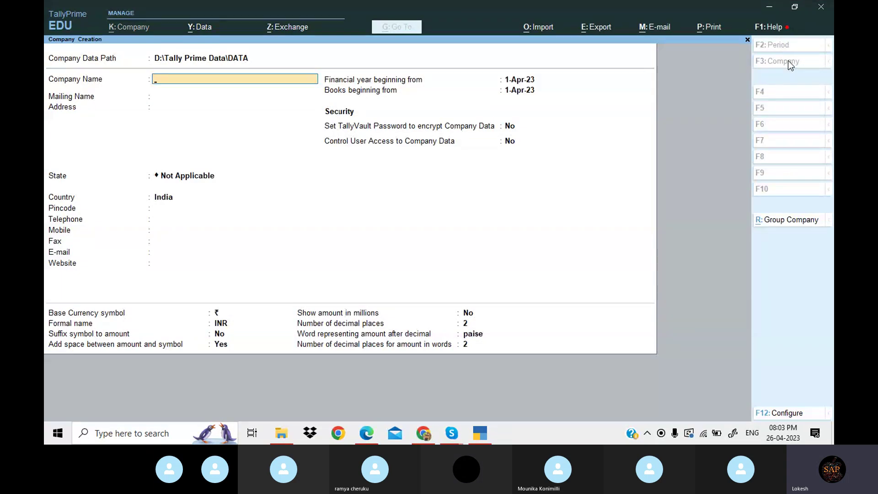
pyautogui.hotkey('ctrl', 'alt', 'v')
pyautogui.press('Return')
pyautogui.press('Return')
pyautogui.press('Return')
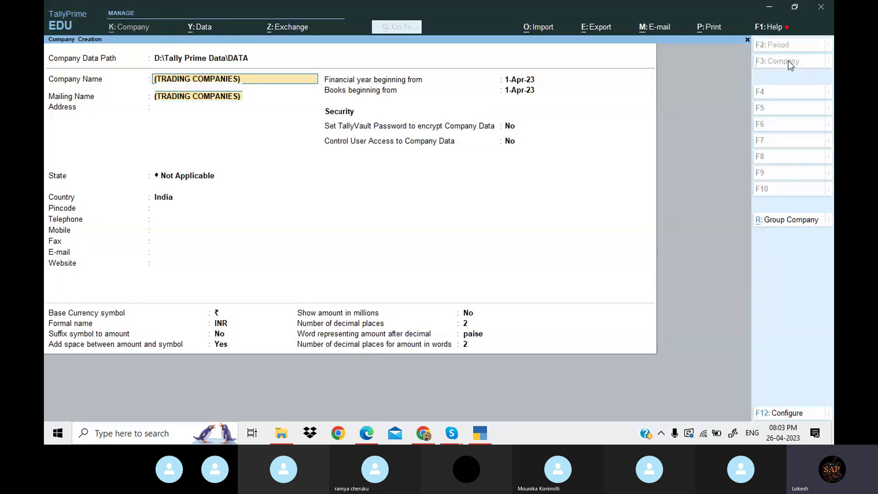
# - Set the company's state to Andhra Pradesh and save the new company
pyautogui.press('Down')
pyautogui.press('Down')
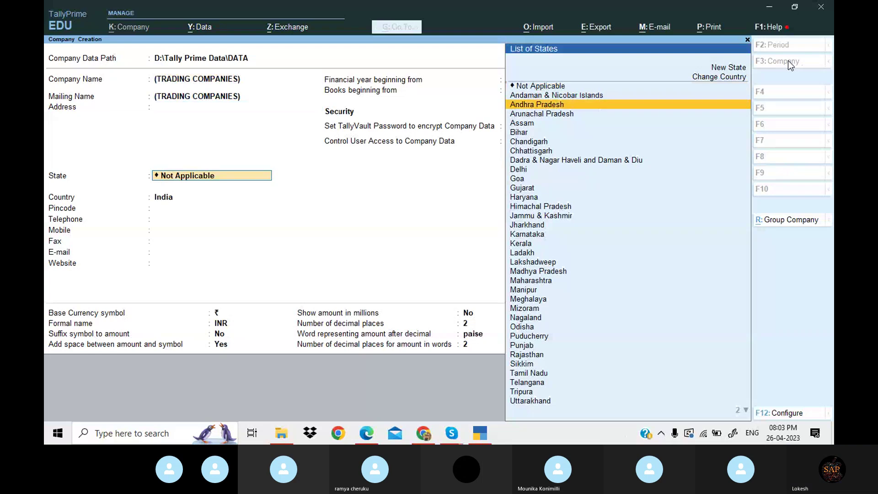
pyautogui.press('Return')
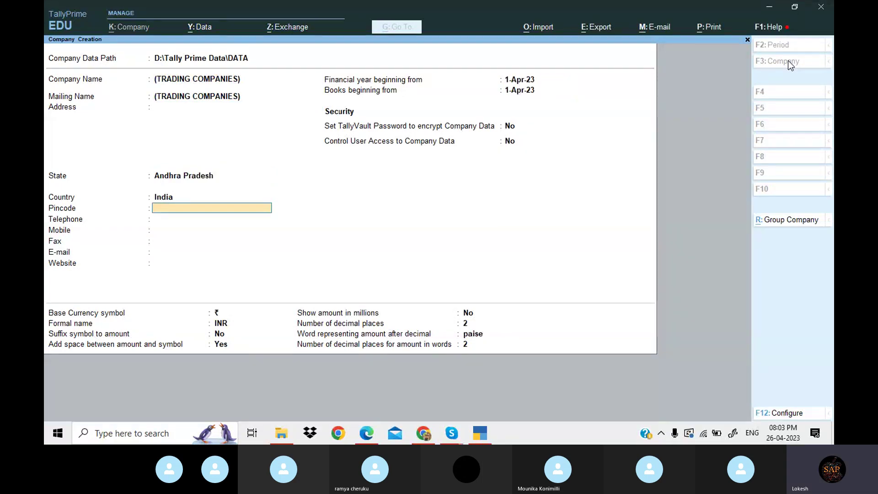
pyautogui.press('ctrl')
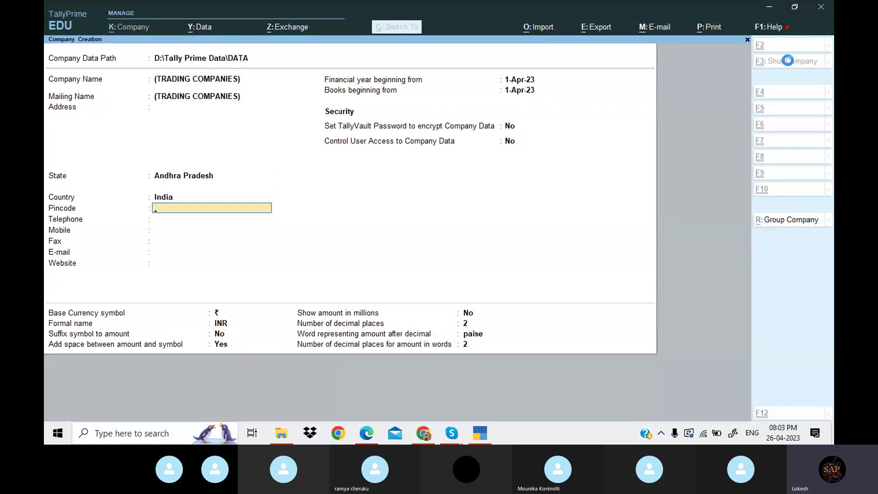
pyautogui.hotkey('ctrl', 'a')
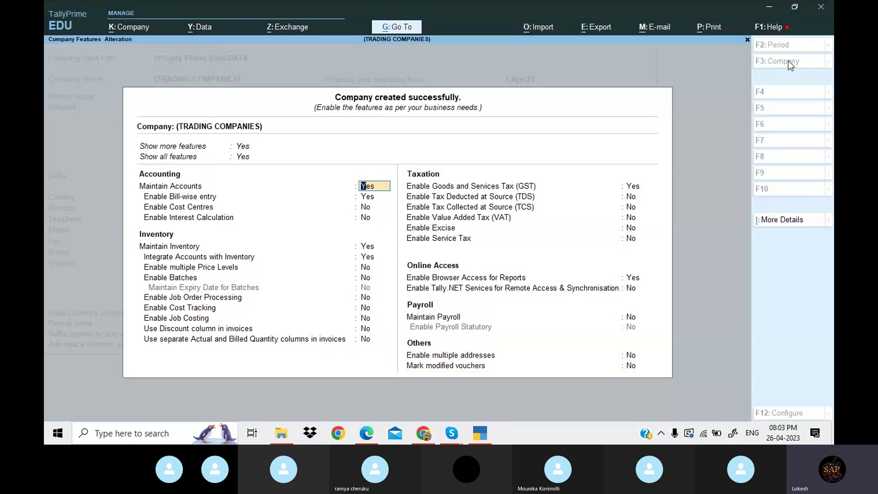
# - Disable bill-wise entry in the company features, keeping the other accounting and inventory settings as they are
pyautogui.press('Return')
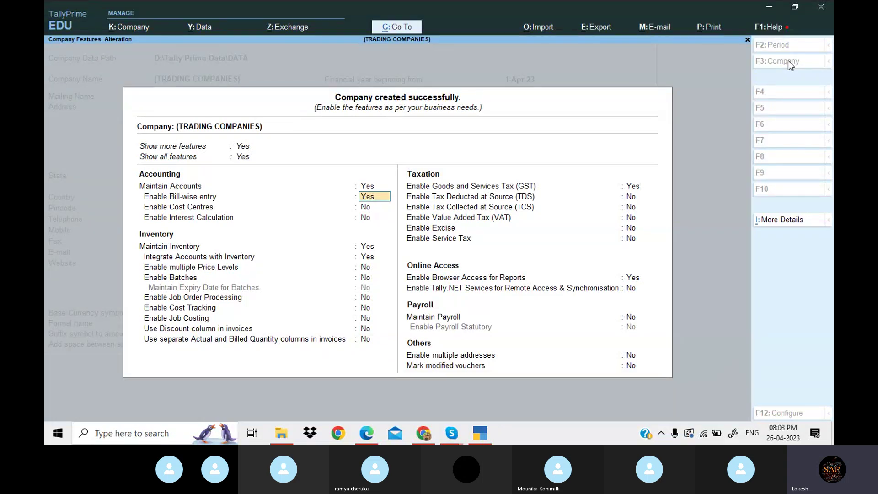
pyautogui.write('n')
pyautogui.press('Return')
pyautogui.press('Return')
pyautogui.press('Return')
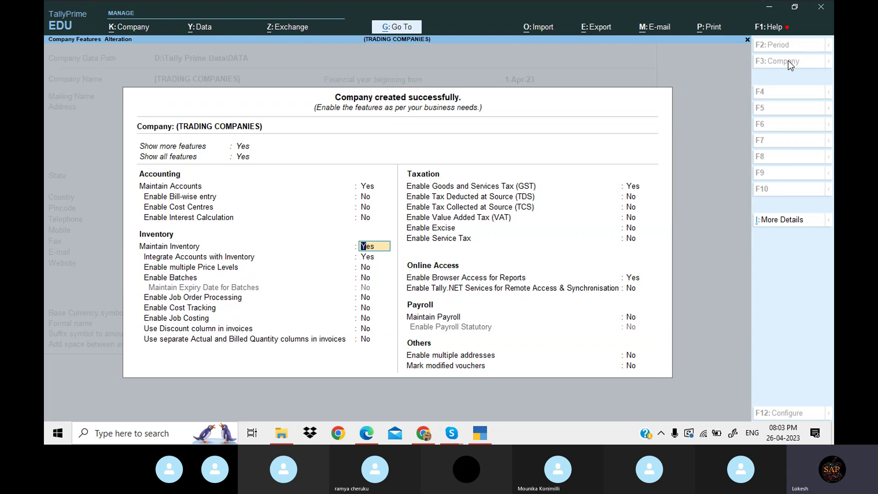
pyautogui.press('Return')
pyautogui.press('Return')
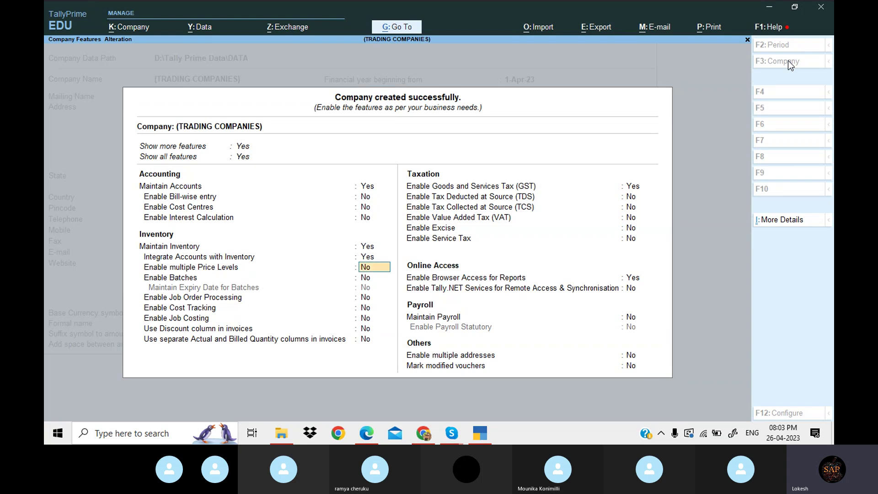
pyautogui.press('Return')
pyautogui.press('Return')
pyautogui.press('Return')
pyautogui.press('Return')
pyautogui.press('Return')
pyautogui.press('Return')
pyautogui.press('Return')
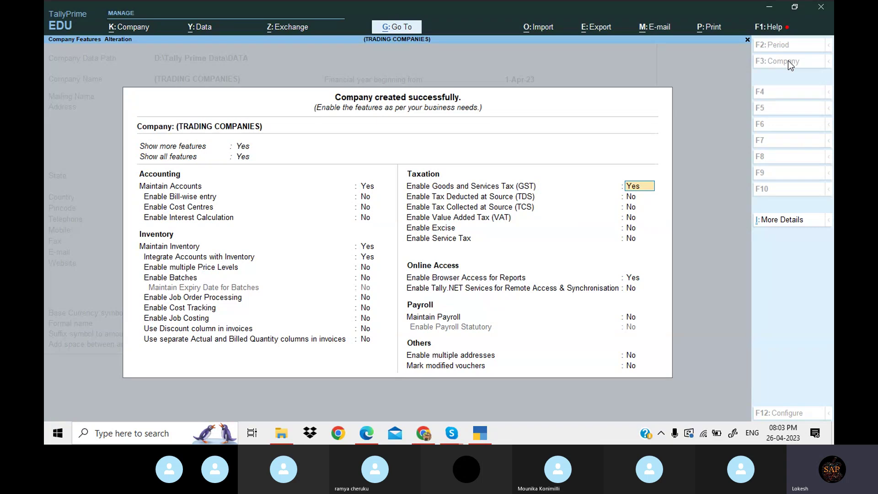
# - Keep GST enabled and accept Andhra Pradesh, Regular registration, no other territory and 1-Apr-23 in the company's GST details
pyautogui.press('Return')
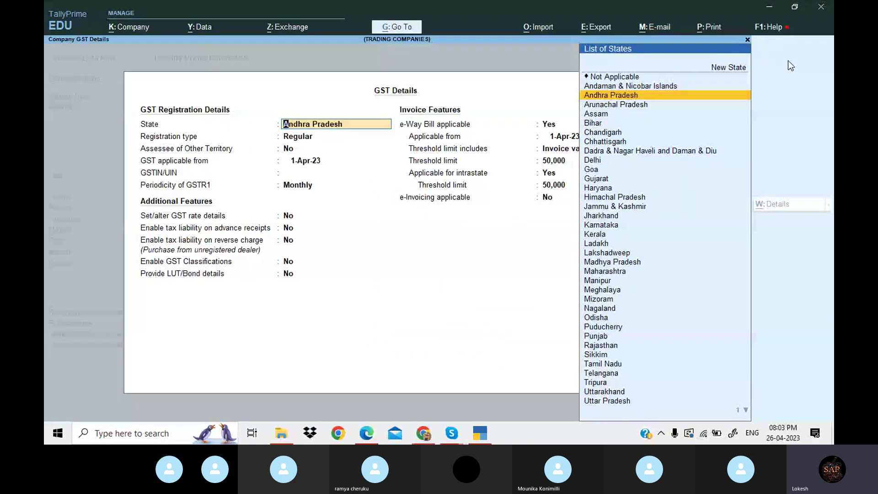
pyautogui.press('Return')
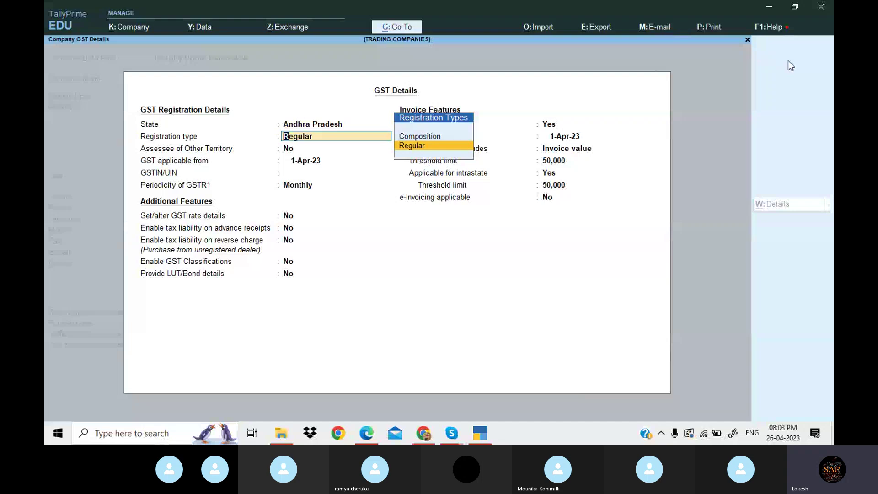
pyautogui.press('Return')
pyautogui.press('Return')
pyautogui.press('Return')
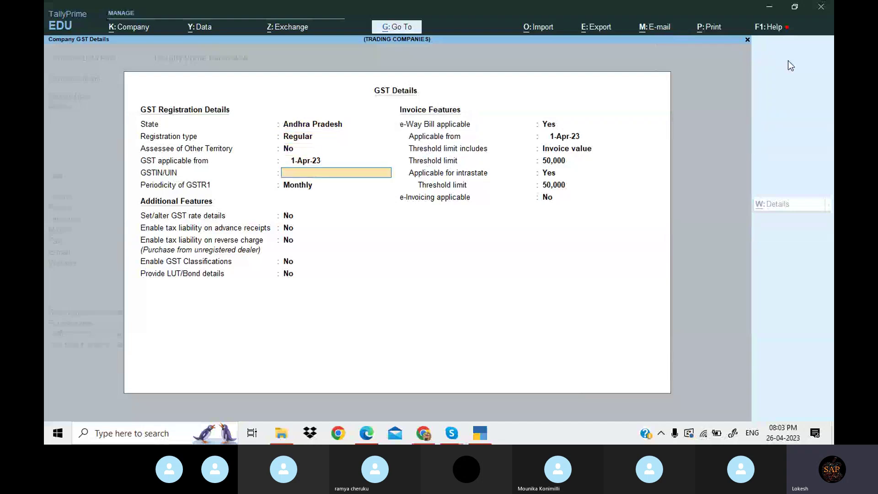
# - Copy the GSTIN from the Module 2 PDF in Edge and paste it as the company's GSTIN/UIN in TallyPrime
pyautogui.click(484, 437)
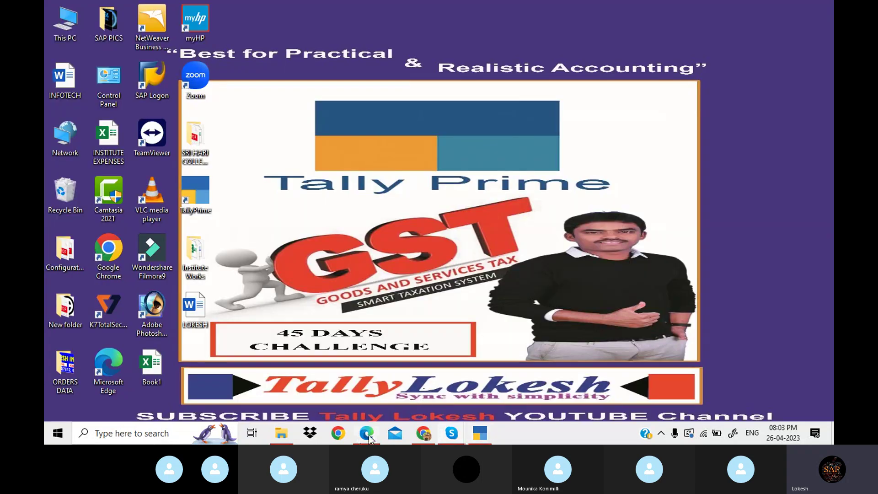
pyautogui.click(368, 434)
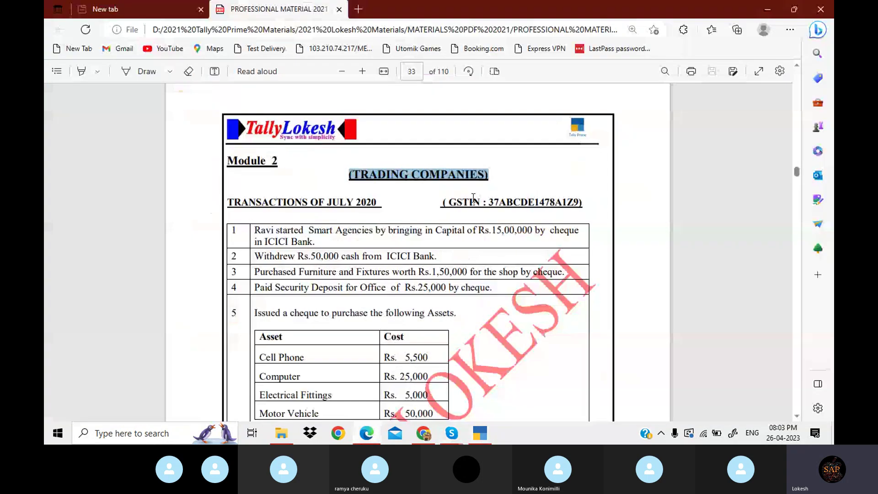
pyautogui.moveTo(489, 202); pyautogui.dragTo(587, 200)
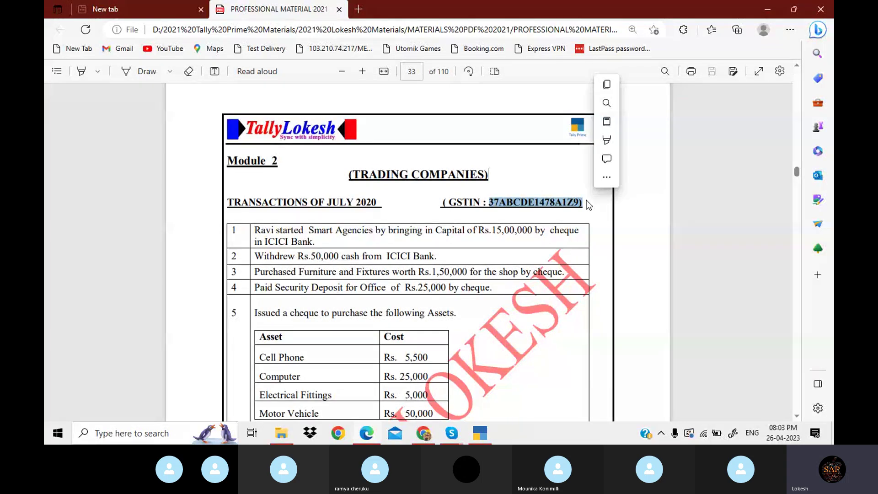
pyautogui.hotkey('ctrl', 'c')
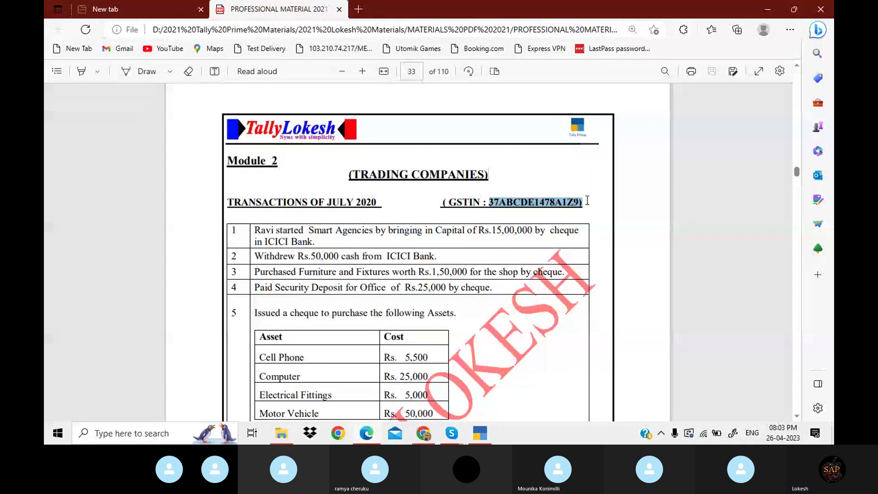
pyautogui.click(483, 432)
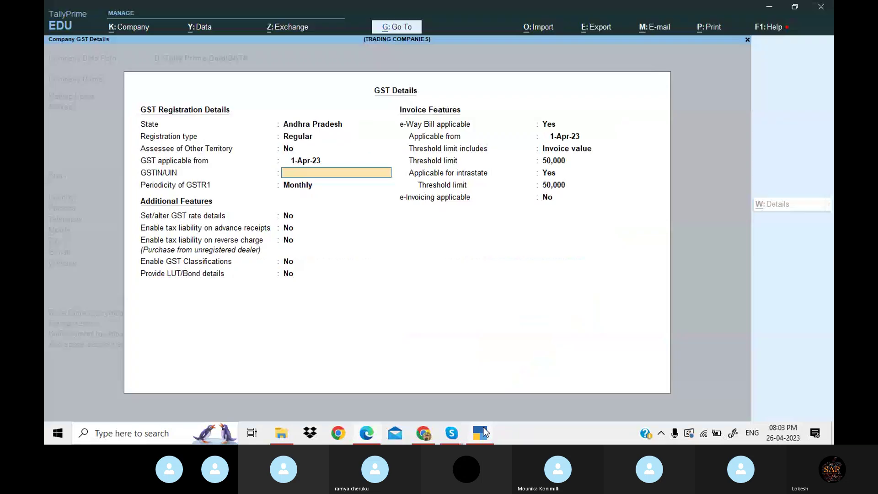
pyautogui.hotkey('ctrl', 'alt', 'v')
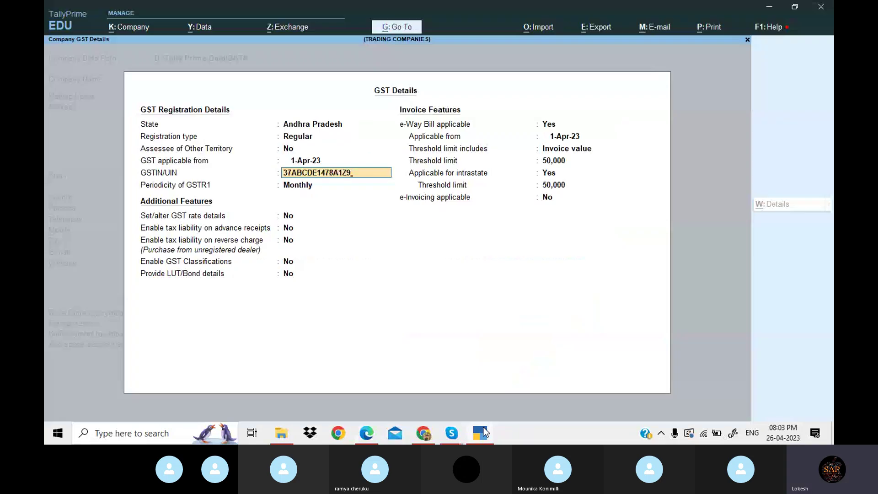
# - Keep the GSTR1 periodicity as Monthly and save the GST details together with the company features
pyautogui.press('Return')
pyautogui.press('Return')
pyautogui.press('Return')
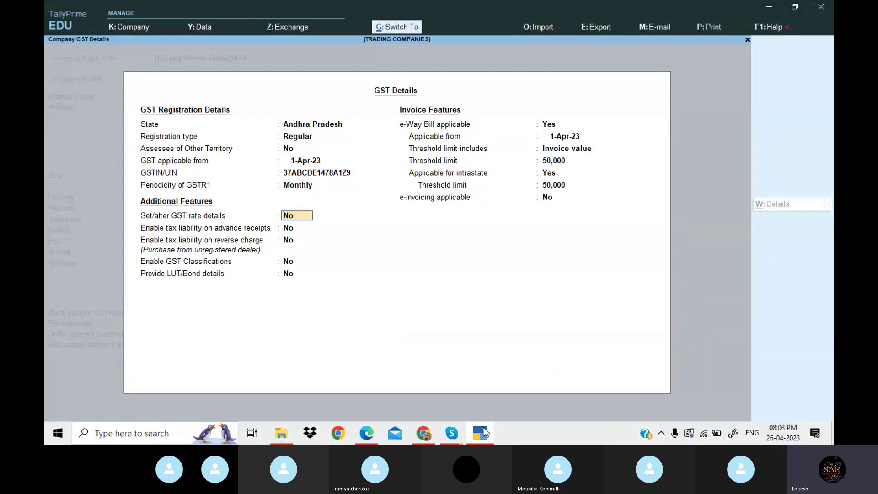
pyautogui.hotkey('ctrl', 'a')
pyautogui.hotkey('ctrl', 'a')
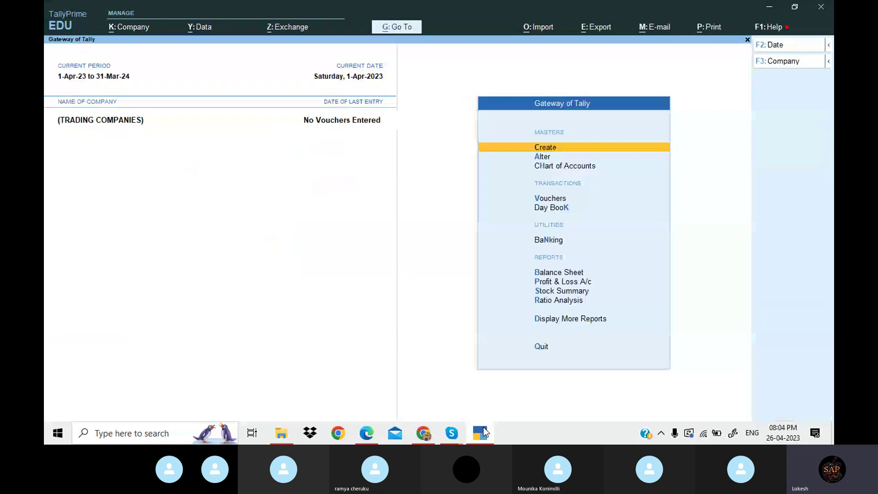
# - Start a Receipt voucher and set its date to 1-7
pyautogui.press('Down')
pyautogui.press('Down')
pyautogui.press('Down')
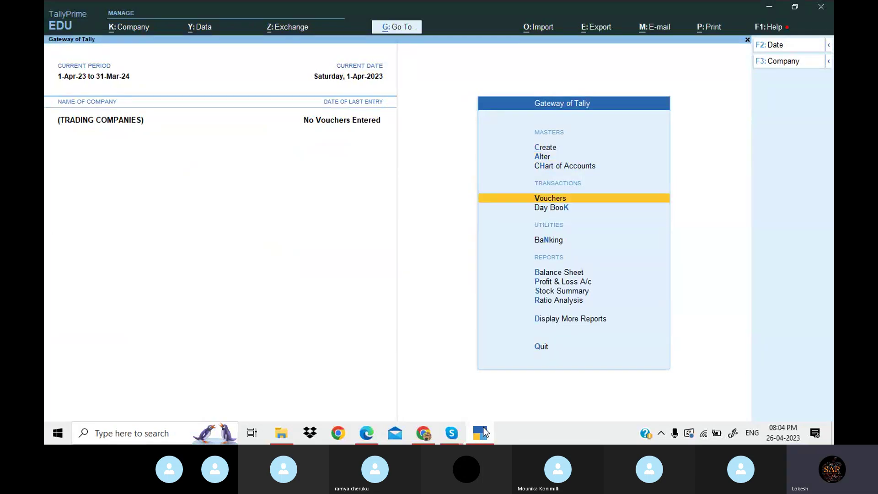
pyautogui.press('Return')
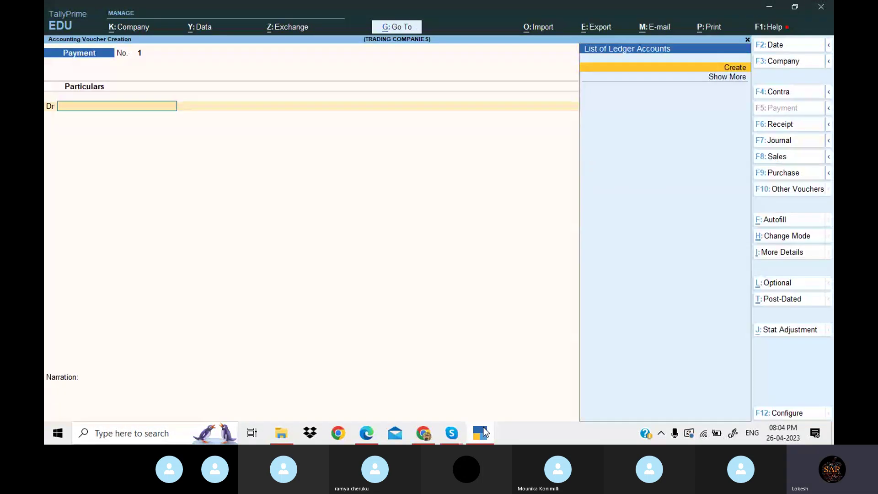
pyautogui.click(794, 124)
pyautogui.click(781, 46)
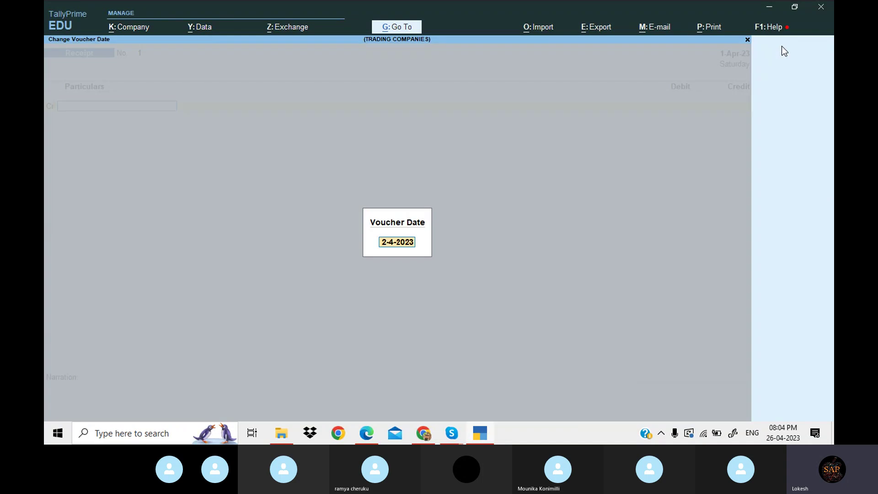
pyautogui.write('1-7')
pyautogui.press('Return')
# - Create a ledger named Capital under Capital Account with state Andhra Pradesh, for the receipt's credit entry
pyautogui.hotkey('alt', 'c')
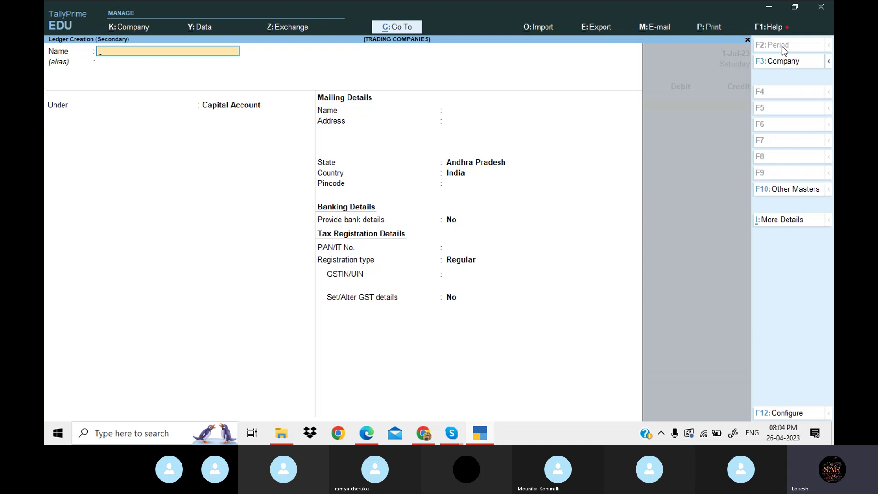
pyautogui.write('Capi')
pyautogui.press('Return')
pyautogui.press('Return')
pyautogui.press('Return')
pyautogui.press('Return')
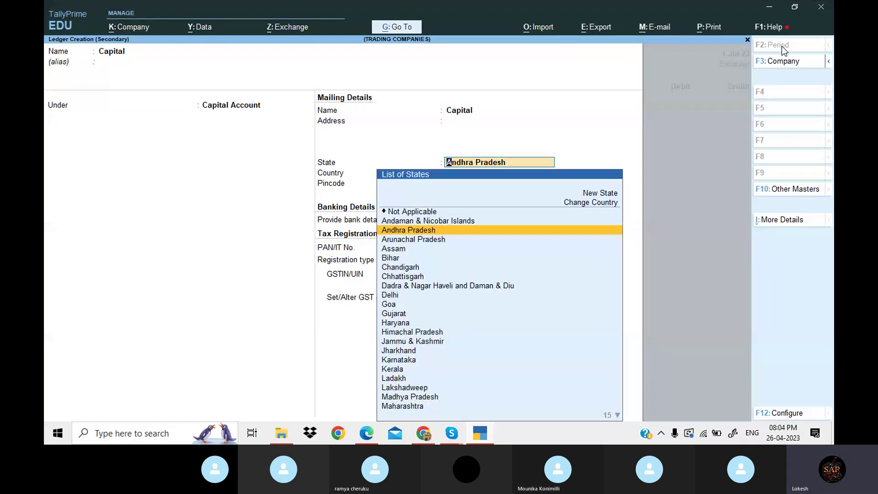
pyautogui.press('Return')
pyautogui.hotkey('ctrl', 'a')
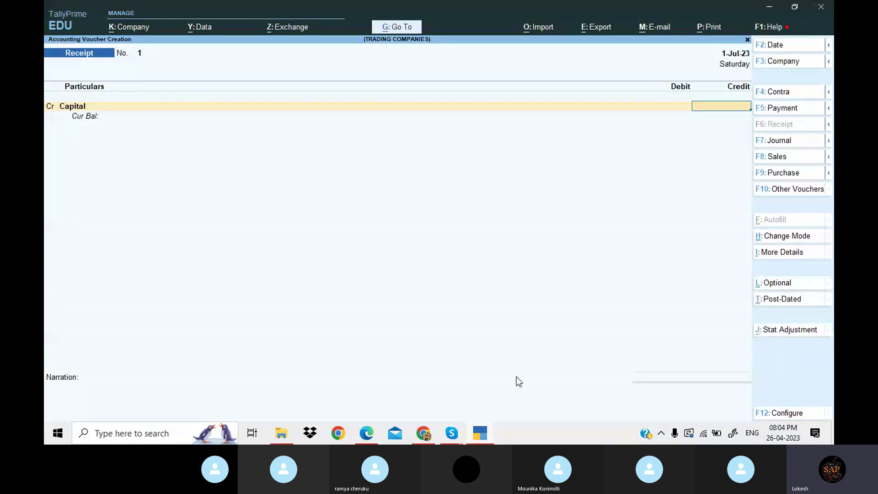
# - Check the first transaction in the PDF and credit Capital with 1500000 in the receipt voucher
pyautogui.click(484, 425)
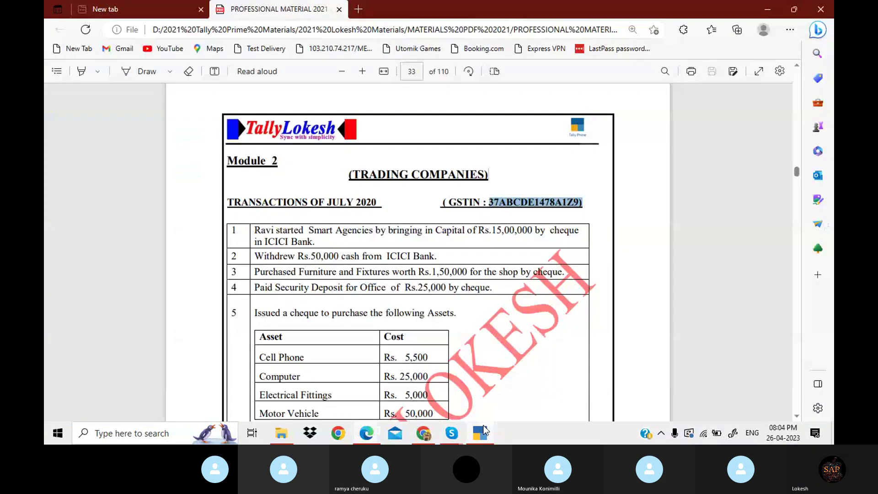
pyautogui.click(484, 429)
pyautogui.write('1500')
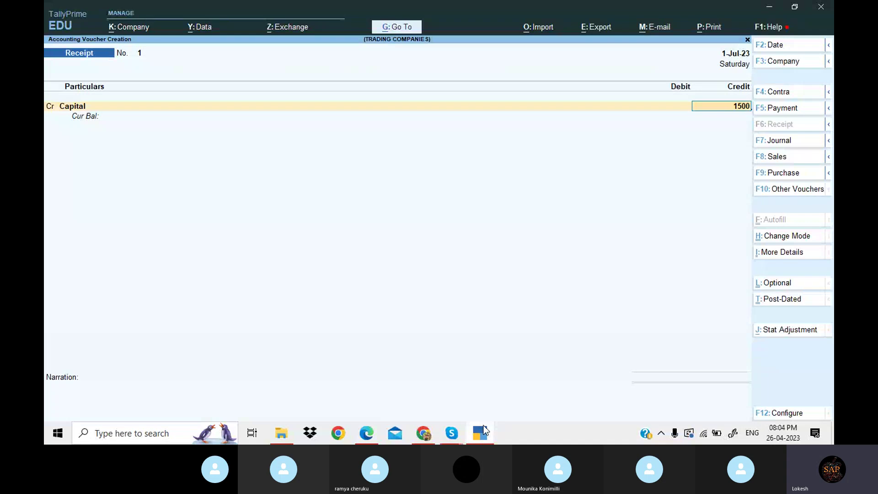
pyautogui.write('000')
pyautogui.press('Return')
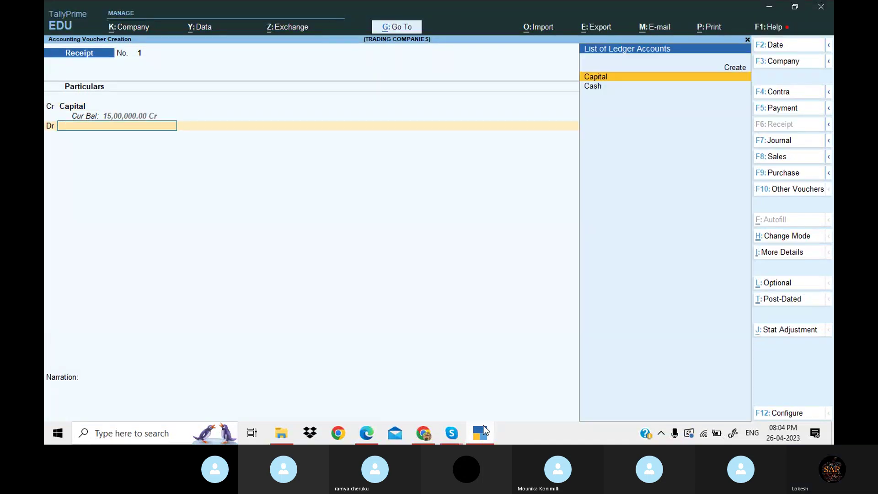
# - Create a ledger for the debit entry, using the name ICICI Bank from the PDF and the group Bank Accounts
pyautogui.hotkey('alt', 'c')
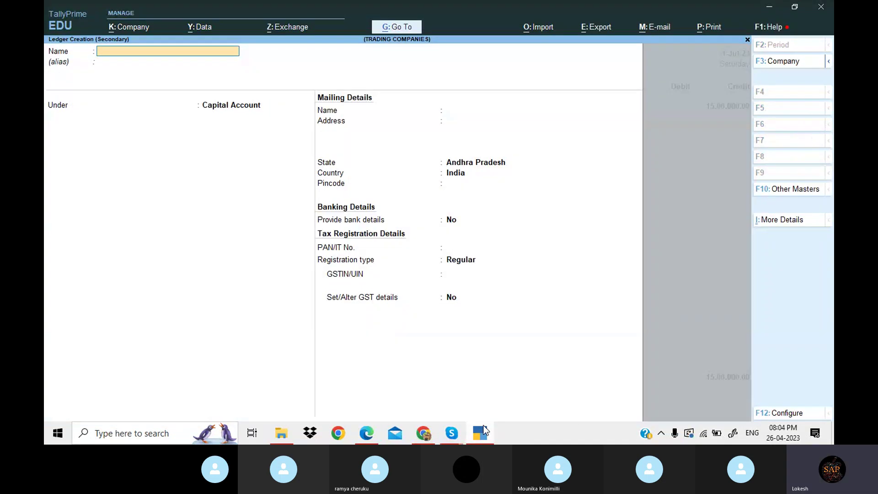
pyautogui.click(484, 425)
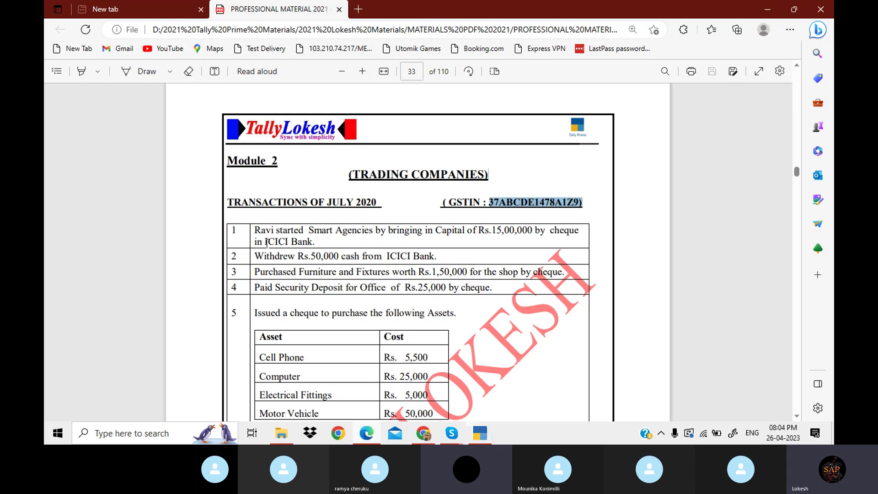
pyautogui.moveTo(264, 241); pyautogui.dragTo(313, 241)
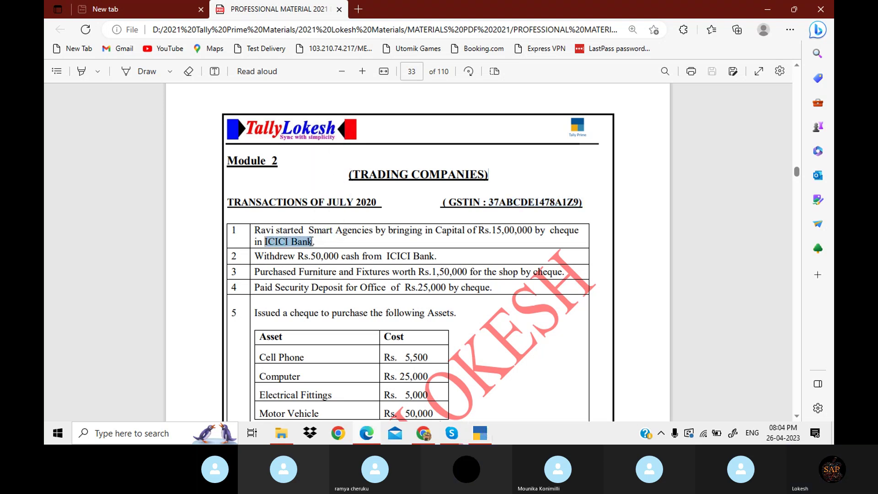
pyautogui.click(491, 437)
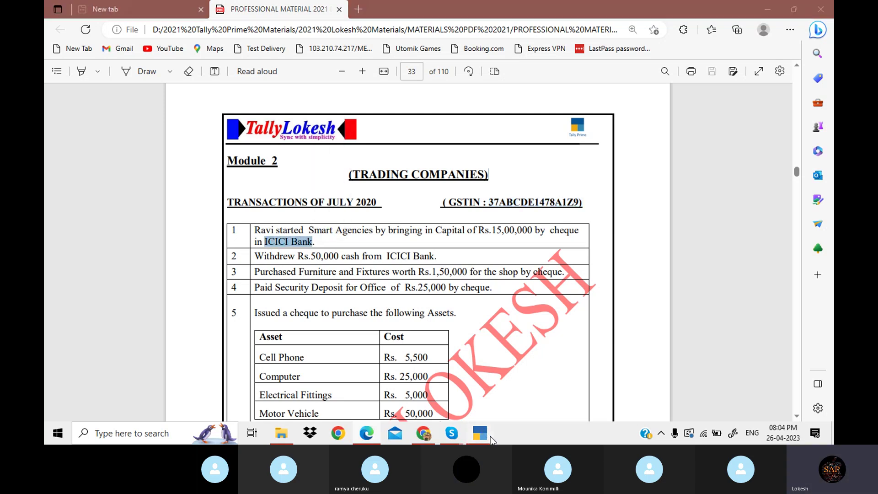
pyautogui.press('Return')
pyautogui.press('Return')
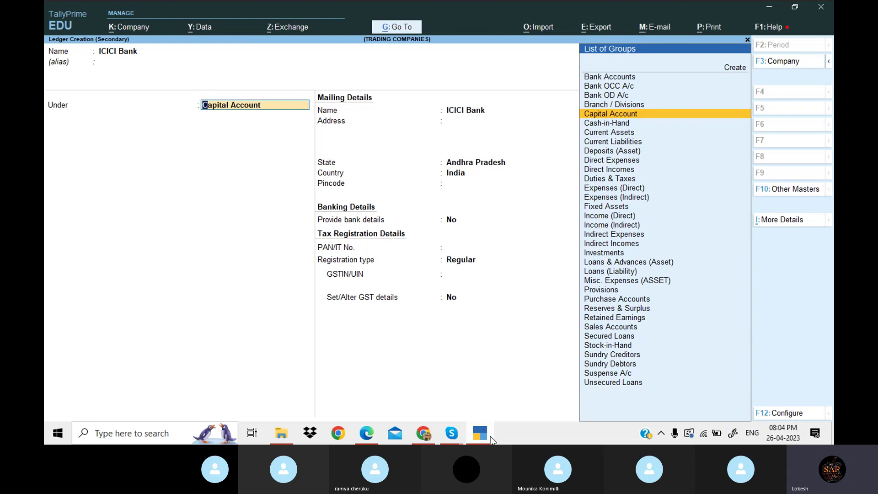
pyautogui.write('ba')
pyautogui.press('Return')
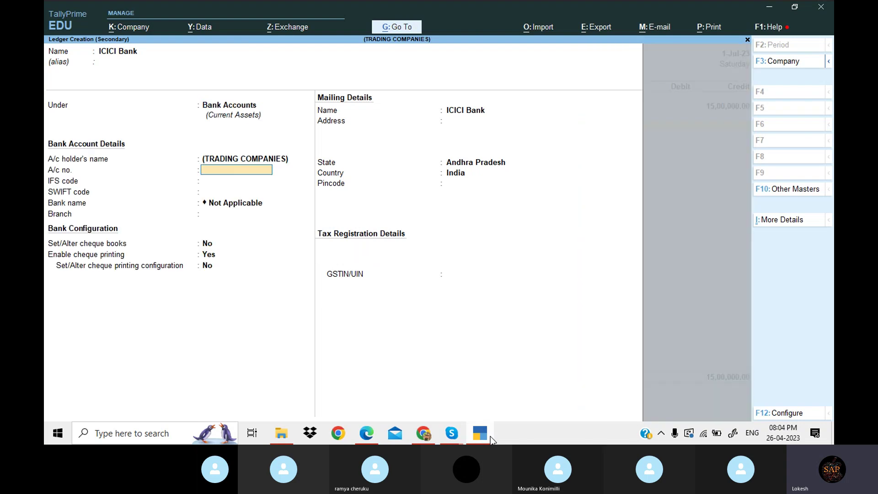
pyautogui.press('ctrl')
pyautogui.hotkey('ctrl', 'a')
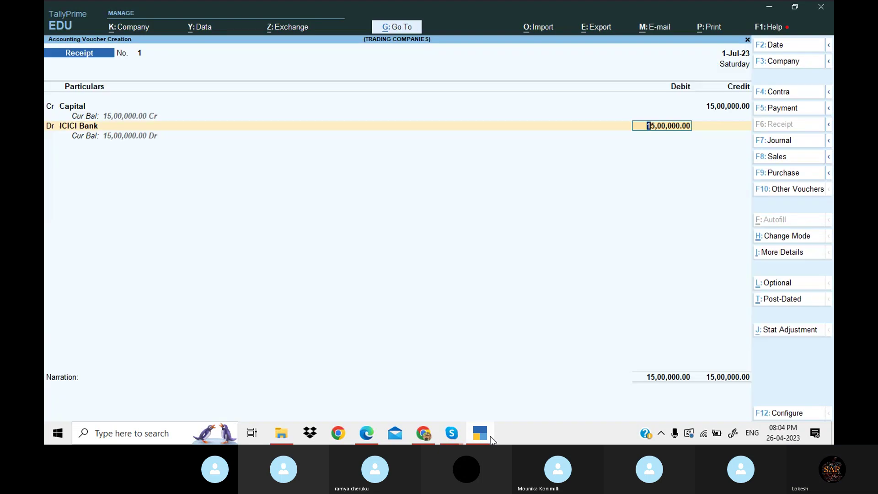
# - Debit ICICI Bank with 15,00,000 and save the receipt voucher without a narration
pyautogui.press('Return')
pyautogui.press('Return')
pyautogui.press('Return')
pyautogui.press('Return')
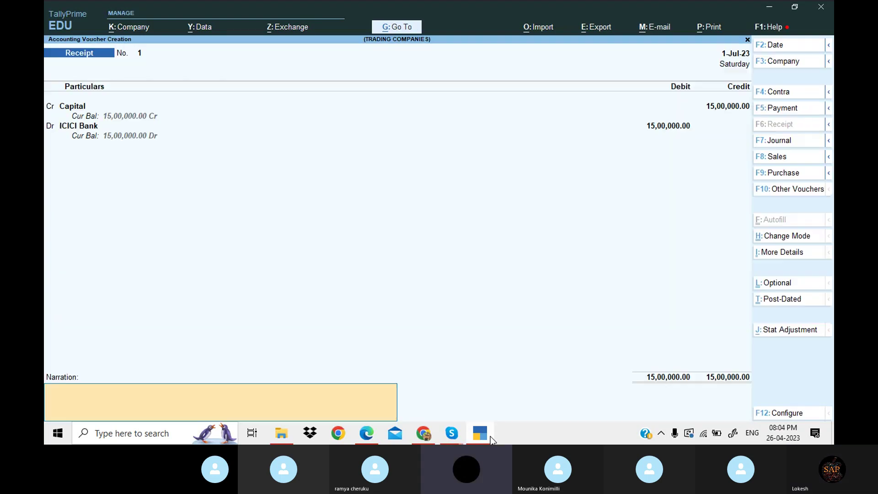
pyautogui.press('Return')
pyautogui.press('Return')
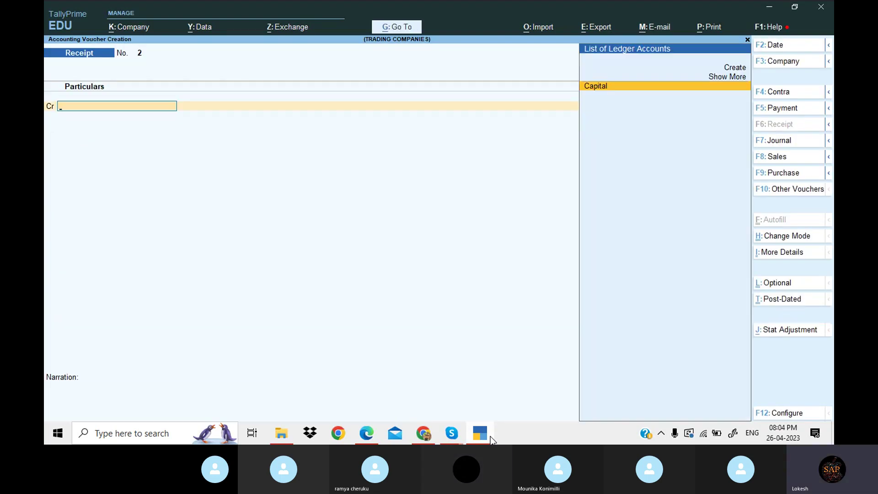
# - Check the second transaction in the PDF, start a Contra voucher and credit ICICI Bank with 50000
pyautogui.click(491, 437)
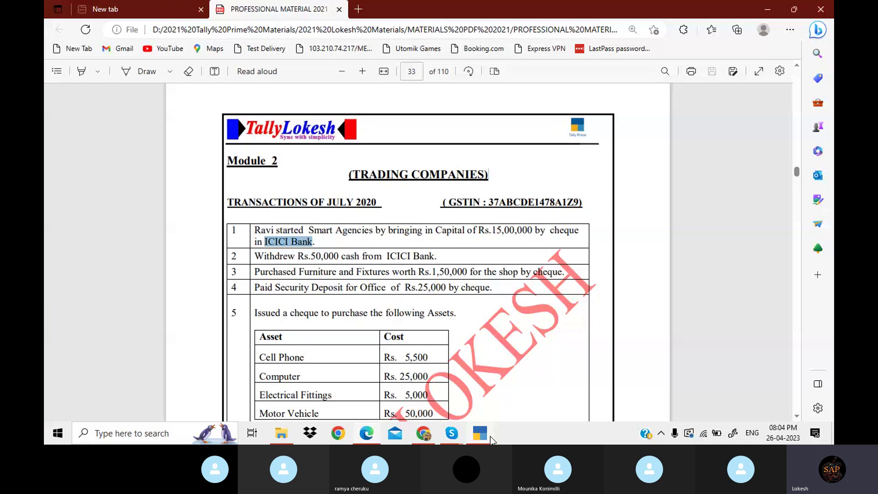
pyautogui.click(491, 436)
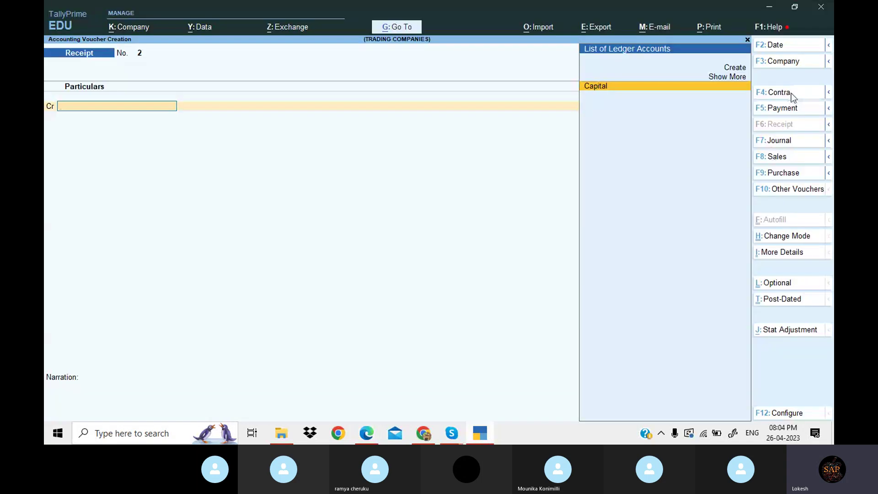
pyautogui.click(793, 94)
pyautogui.press('Down')
pyautogui.press('Return')
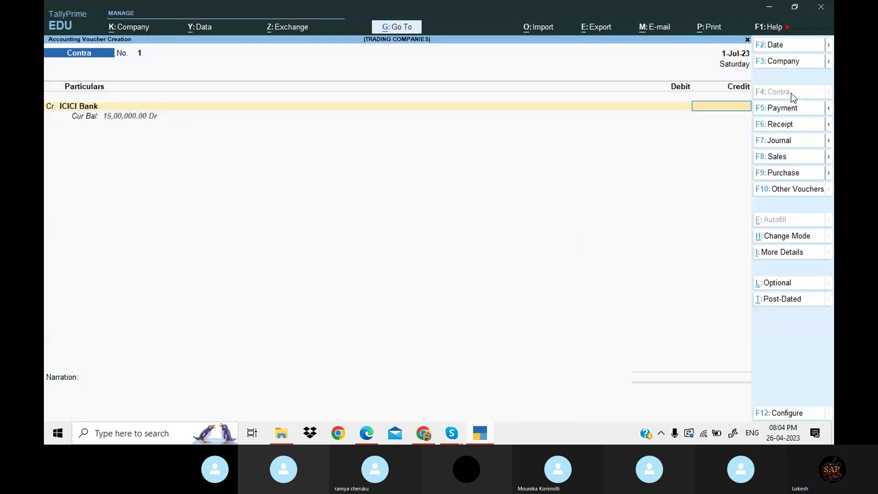
pyautogui.write('50000')
pyautogui.press('Return')
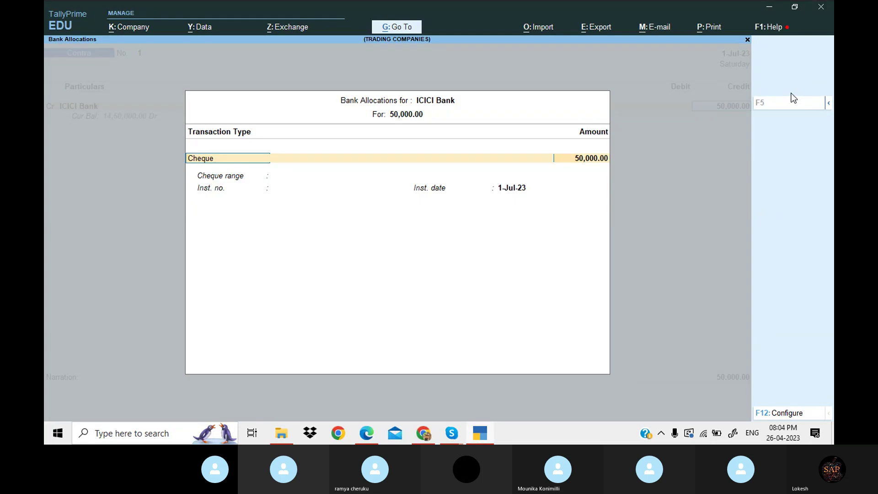
# - Accept the Cheque bank allocation, debit Cash with 50,000 and save the contra voucher without a narration
pyautogui.press('Return')
pyautogui.press('Return')
pyautogui.press('Return')
pyautogui.press('Return')
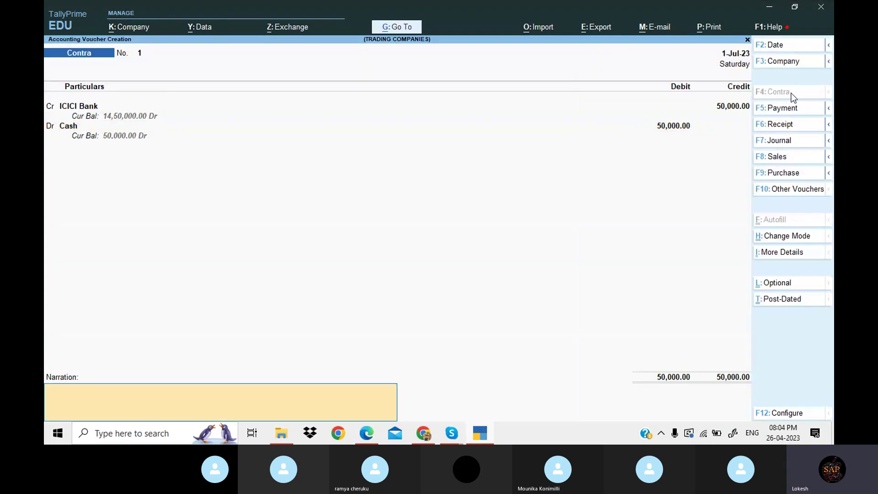
pyautogui.press('Return')
pyautogui.press('Return')
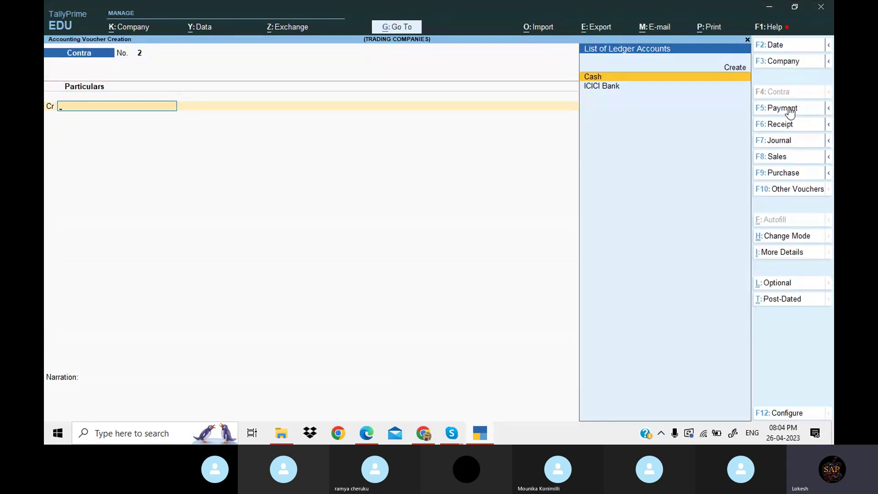
# - Start a Payment voucher and copy the name Furniture and Fixtures from the third transaction in the PDF
pyautogui.click(787, 112)
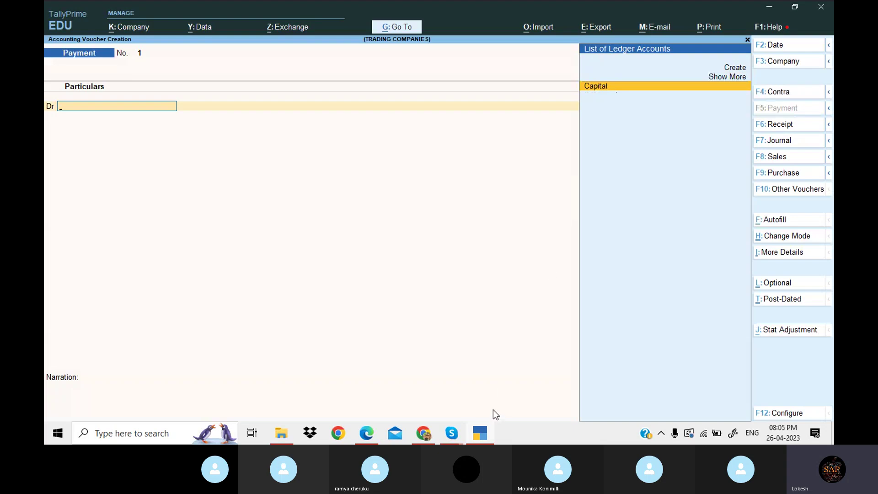
pyautogui.click(366, 433)
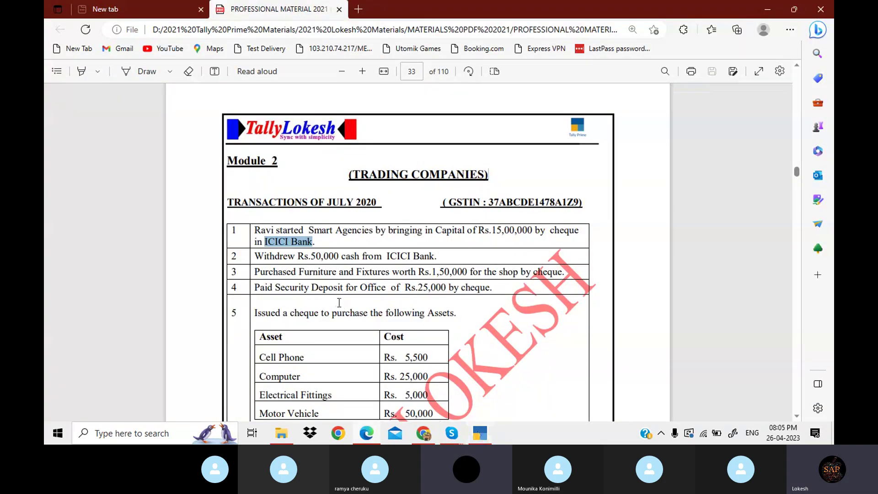
pyautogui.moveTo(299, 272); pyautogui.dragTo(389, 271)
pyautogui.hotkey('ctrl', 'c')
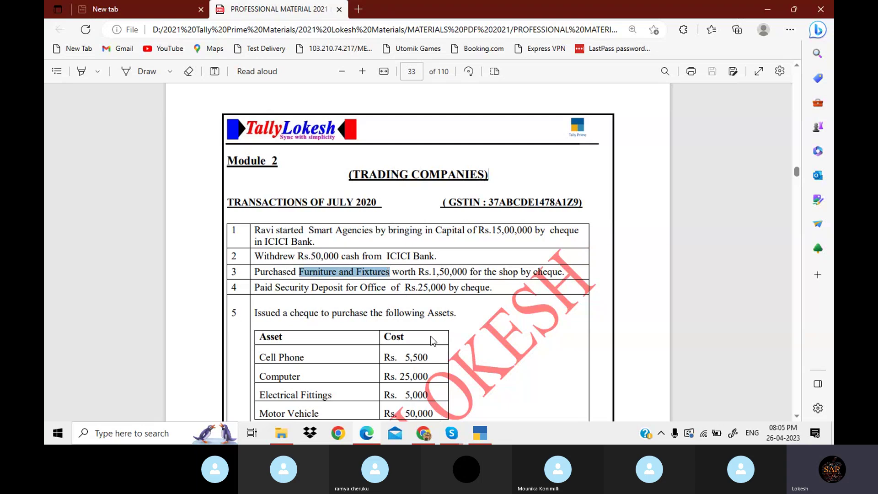
pyautogui.click(481, 433)
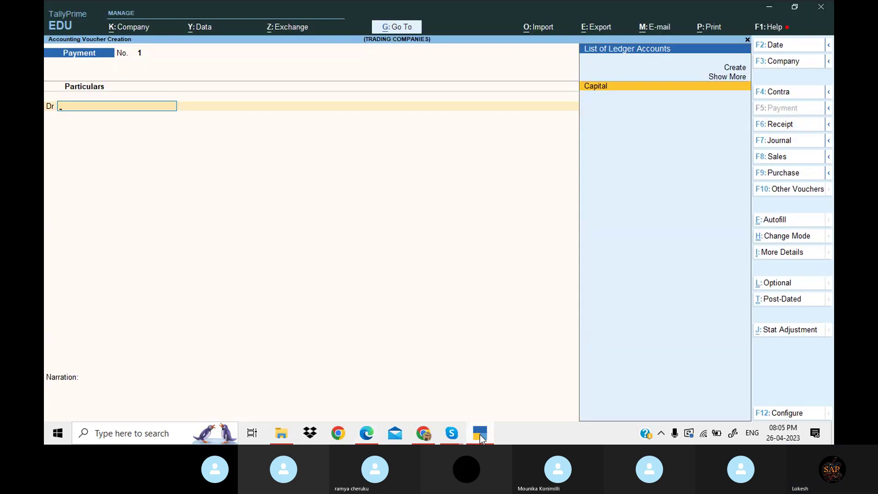
# - Create a ledger for the debit entry with the copied name Furniture and Fixtures under the group Fixed Assets
pyautogui.hotkey('alt', 'c')
pyautogui.hotkey('ctrl', 'v')
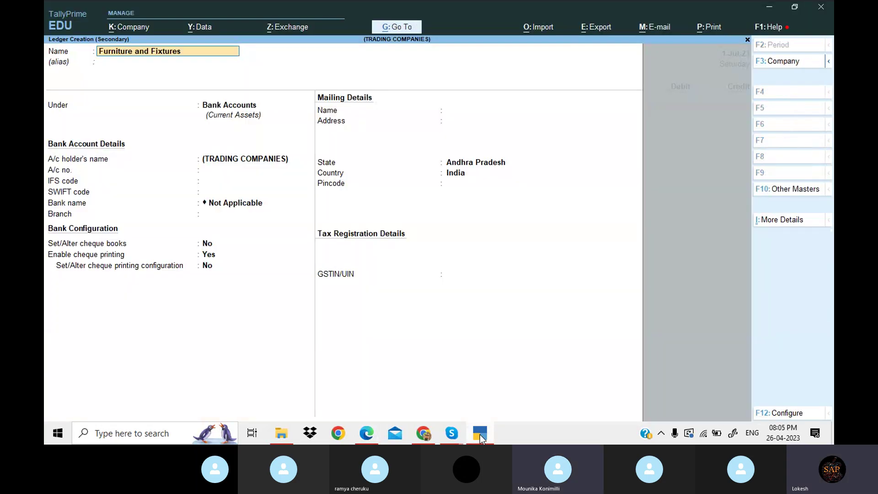
pyautogui.press('Return')
pyautogui.write('fix')
pyautogui.press('Return')
pyautogui.press('Return')
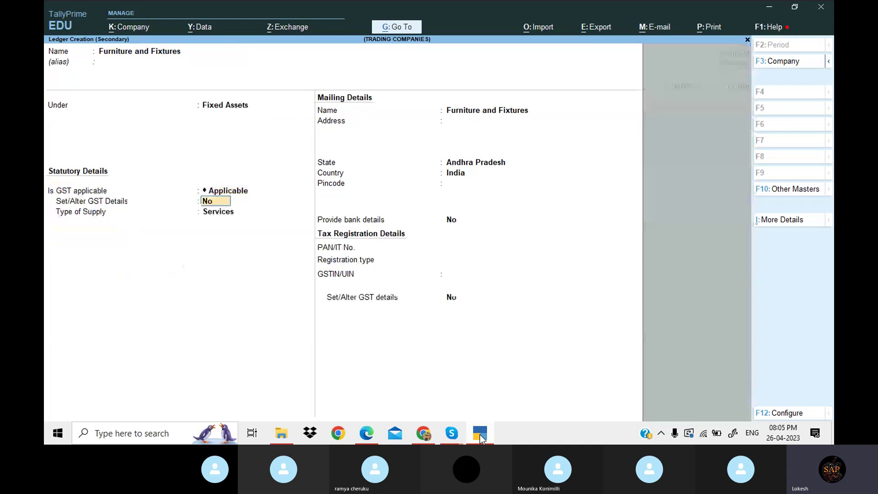
pyautogui.press('Return')
pyautogui.press('Return')
pyautogui.press('Return')
pyautogui.press('Return')
pyautogui.press('Return')
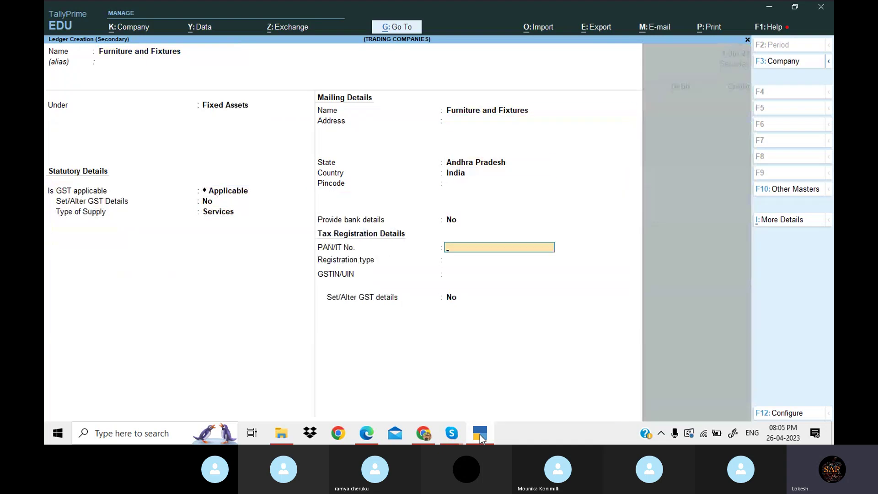
pyautogui.hotkey('ctrl', 'a')
# - Check the third transaction's amount in the PDF and debit Furniture and Fixtures with 150000
pyautogui.click(479, 434)
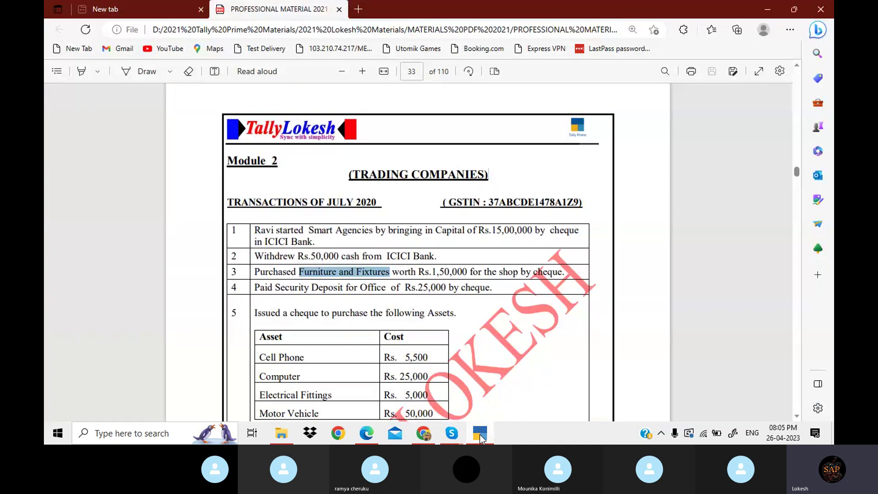
pyautogui.click(480, 435)
pyautogui.write('150000')
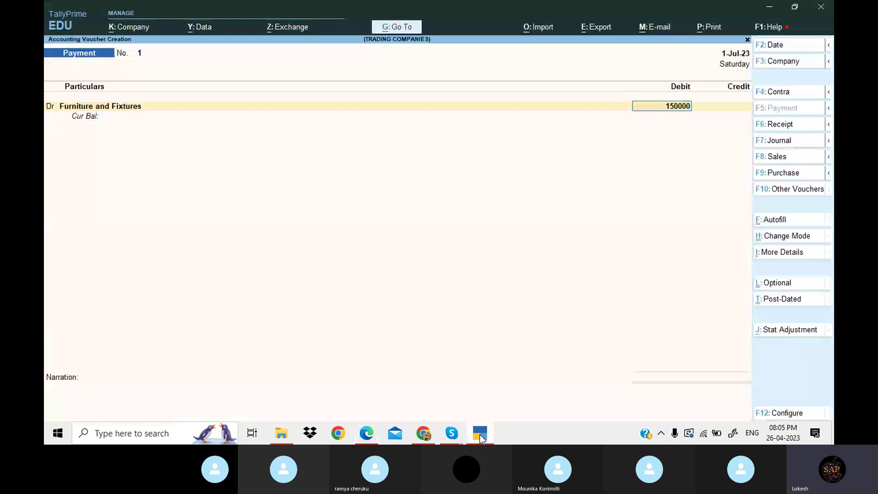
pyautogui.press('Return')
# - Set the credit entry's ledger to ICICI Bank in place of Capital for 1,50,000
pyautogui.press('Return')
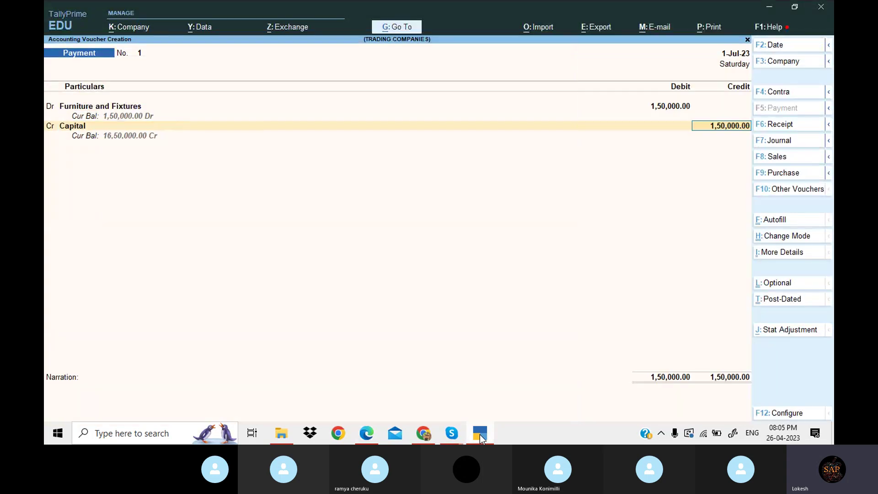
pyautogui.press('BackSpace')
pyautogui.press('Down')
pyautogui.press('Down')
pyautogui.press('Down')
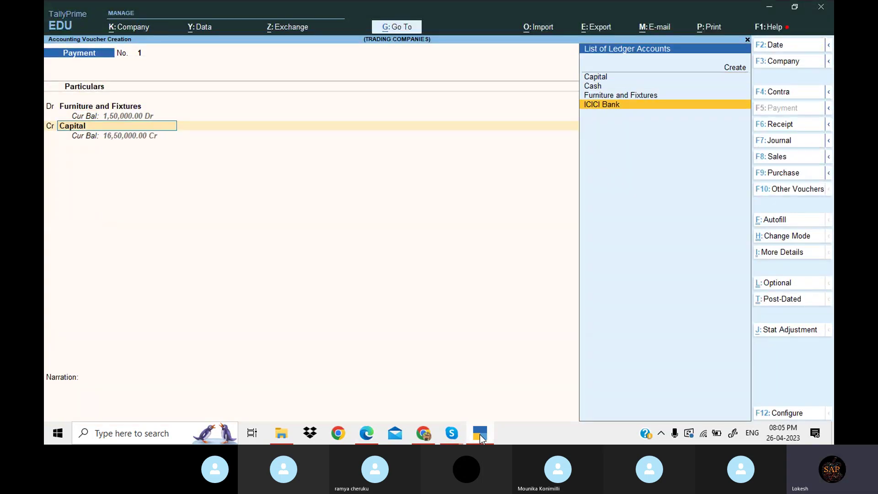
pyautogui.press('Return')
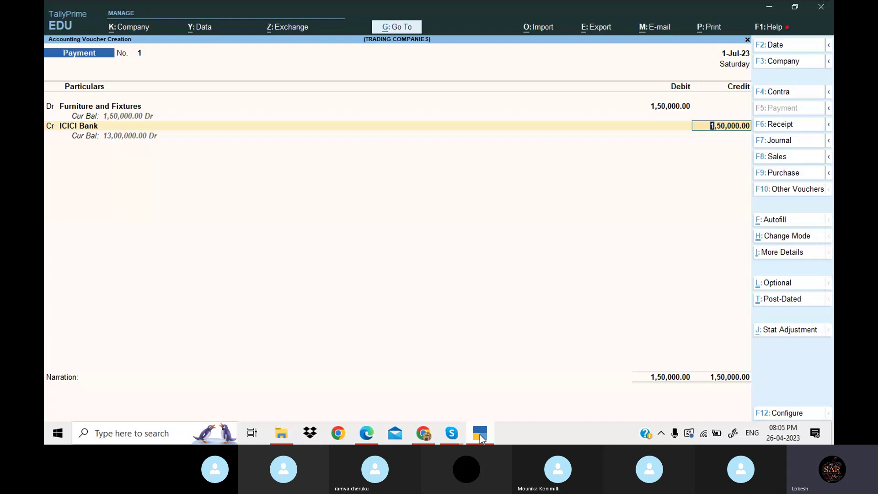
# - Accept the Cheque bank allocation for ICICI Bank and save the payment voucher without a narration
pyautogui.press('Return')
pyautogui.press('Return')
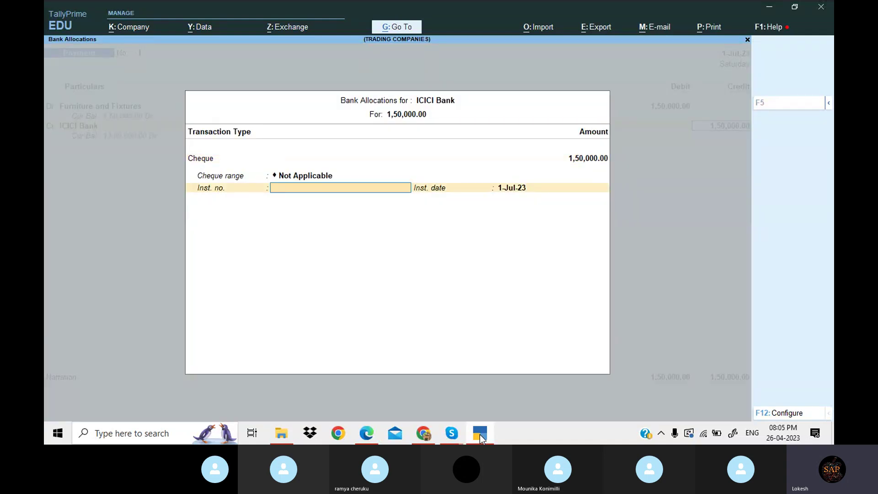
pyautogui.press('Return')
pyautogui.press('Return')
pyautogui.press('Return')
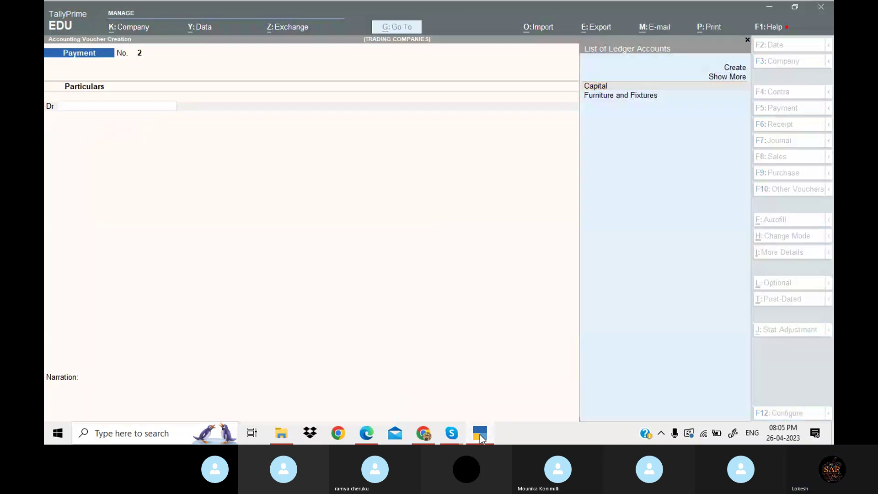
# - Check the fourth transaction in the PDF and create a debit ledger named Sd Office under Deposits (Asset)
pyautogui.click(481, 438)
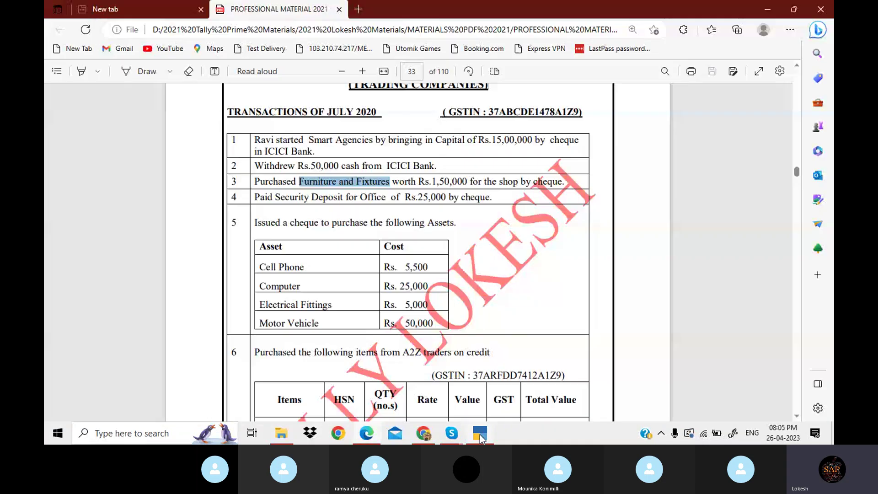
pyautogui.click(481, 438)
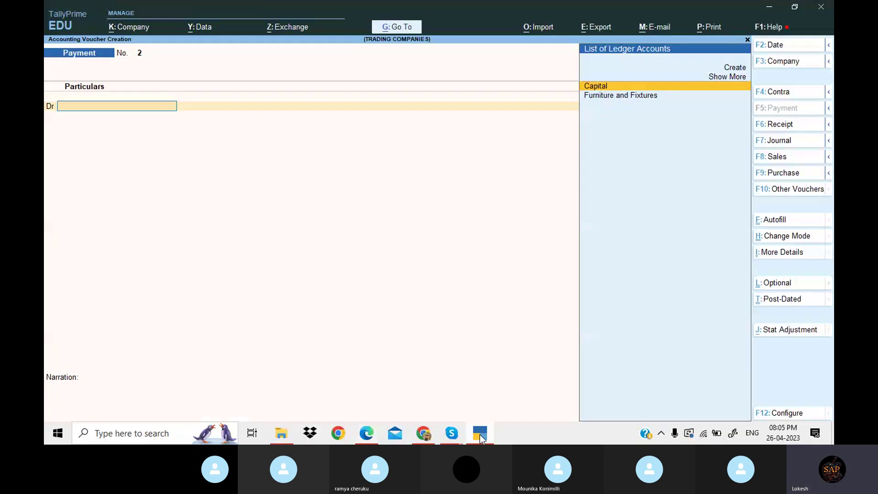
pyautogui.hotkey('alt', 'c')
pyautogui.write('Sd')
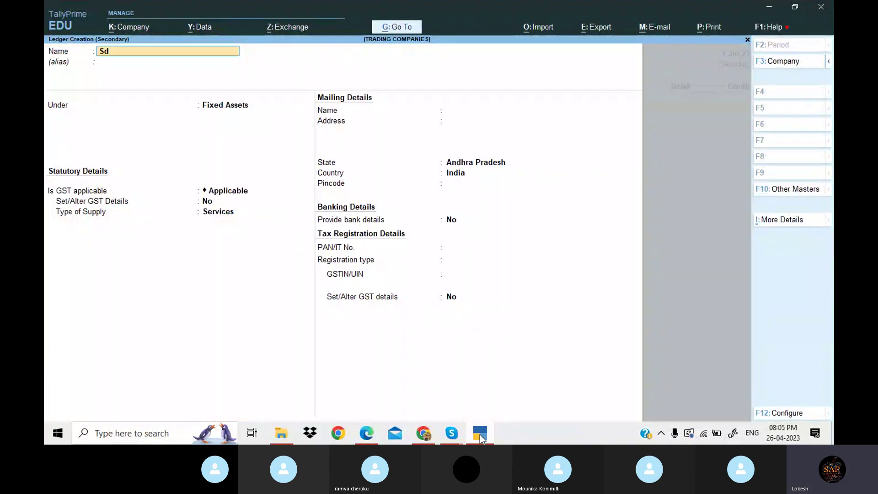
pyautogui.write(' Office')
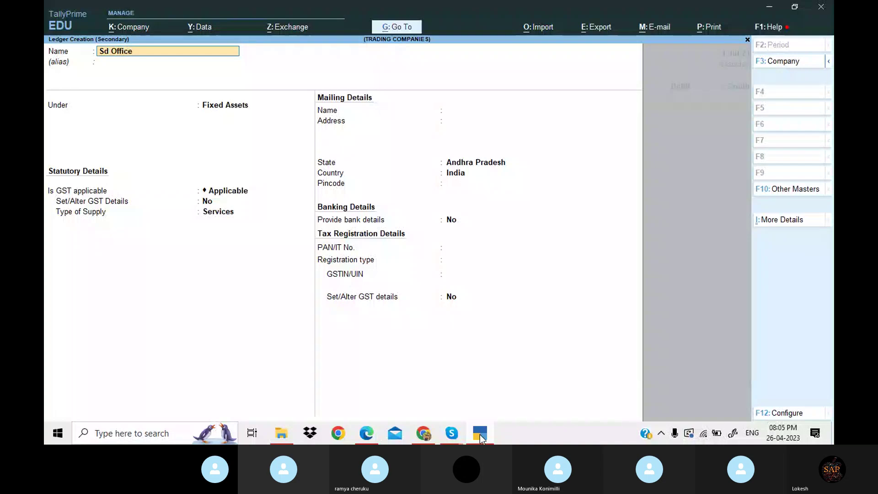
pyautogui.press('Return')
pyautogui.write('dep')
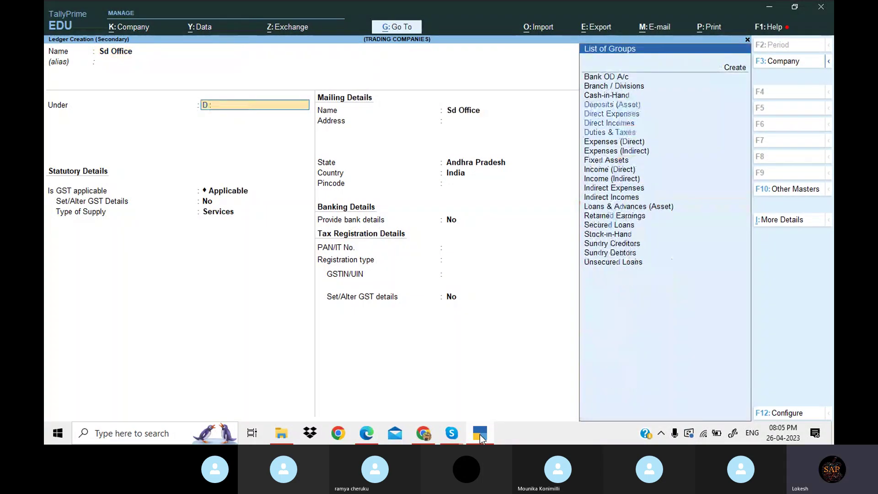
pyautogui.press('Return')
pyautogui.press('Return')
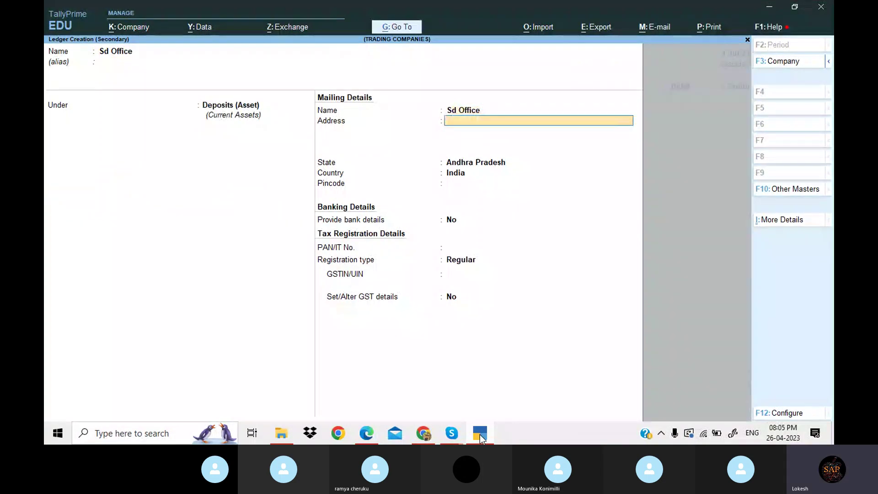
pyautogui.hotkey('ctrl', 'a')
# - Check the security deposit amount in the PDF and debit Sd Office with 25000
pyautogui.click(479, 434)
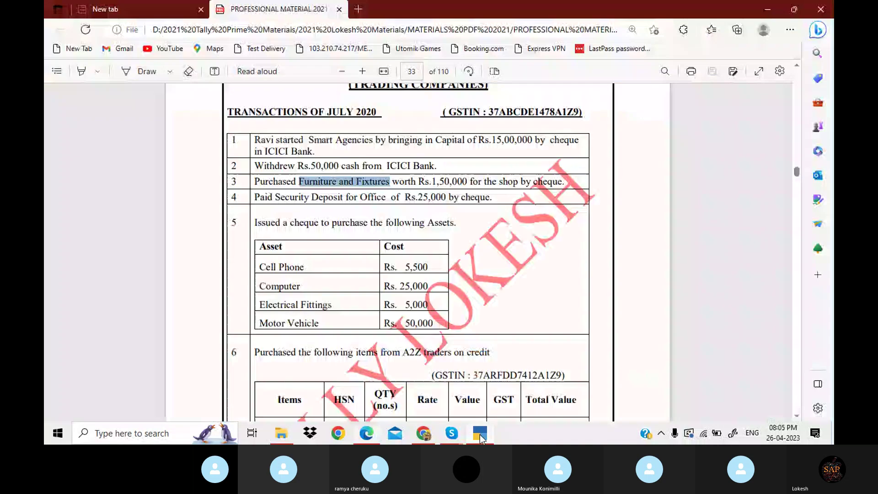
pyautogui.click(479, 435)
pyautogui.write('25000')
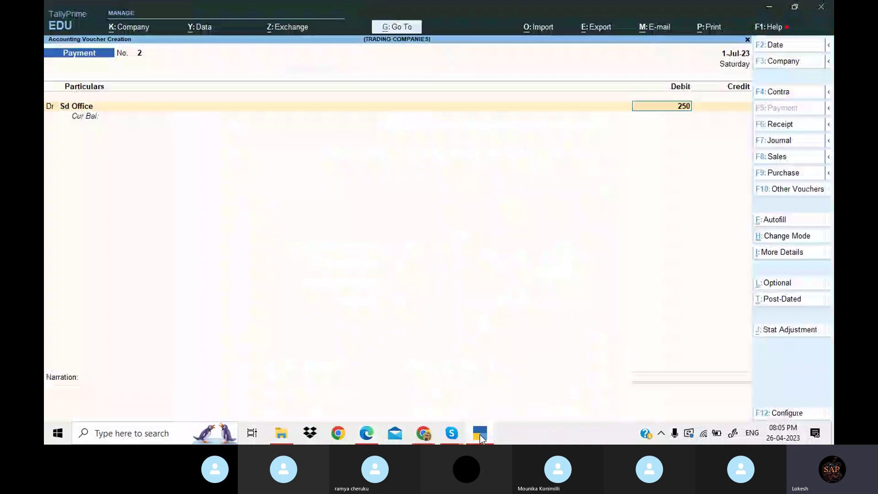
pyautogui.press('Return')
# - Credit ICICI Bank with 25,000 and save the security deposit payment voucher without a narration
pyautogui.press('Down')
pyautogui.press('Down')
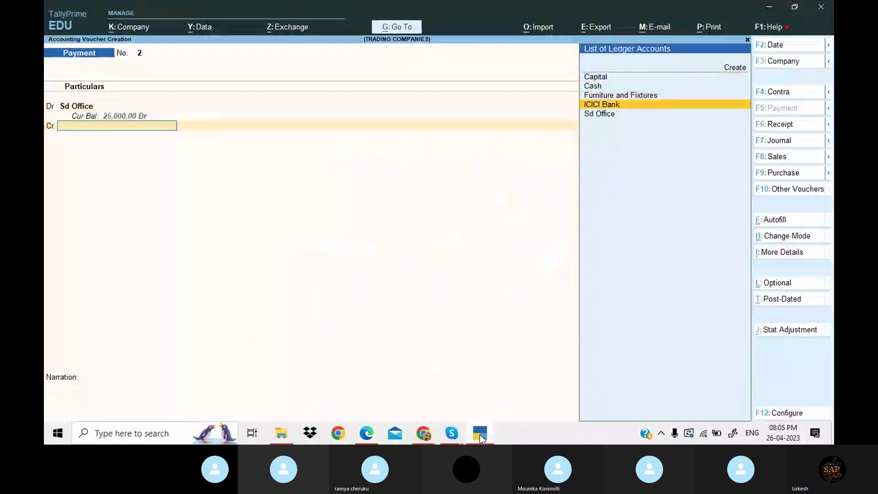
pyautogui.press('Return')
pyautogui.press('Return')
pyautogui.press('Return')
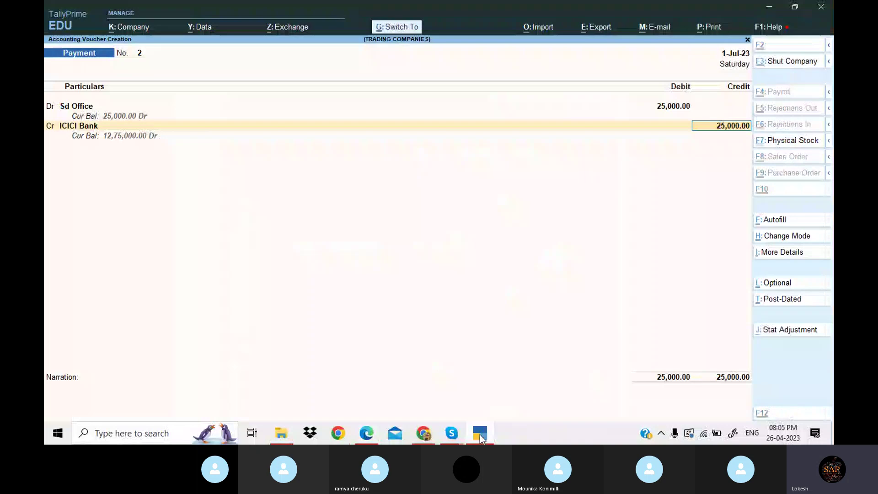
# - Copy the asset name Cell Phone from the fifth transaction in the PDF and return to the new payment voucher
pyautogui.click(481, 435)
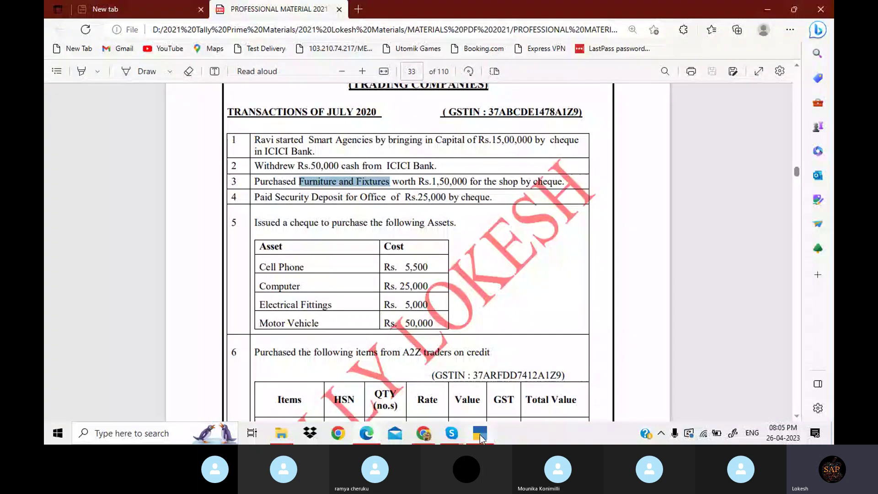
pyautogui.press('Down')
pyautogui.press('Down')
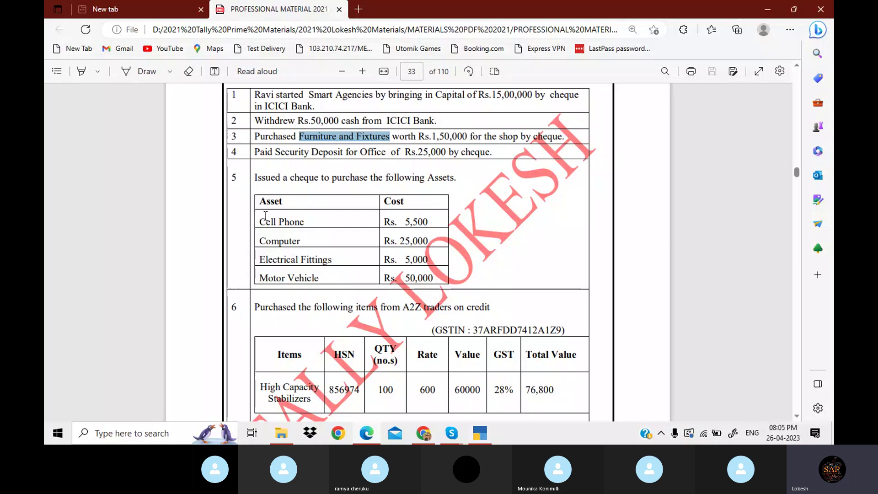
pyautogui.moveTo(259, 221); pyautogui.dragTo(304, 222)
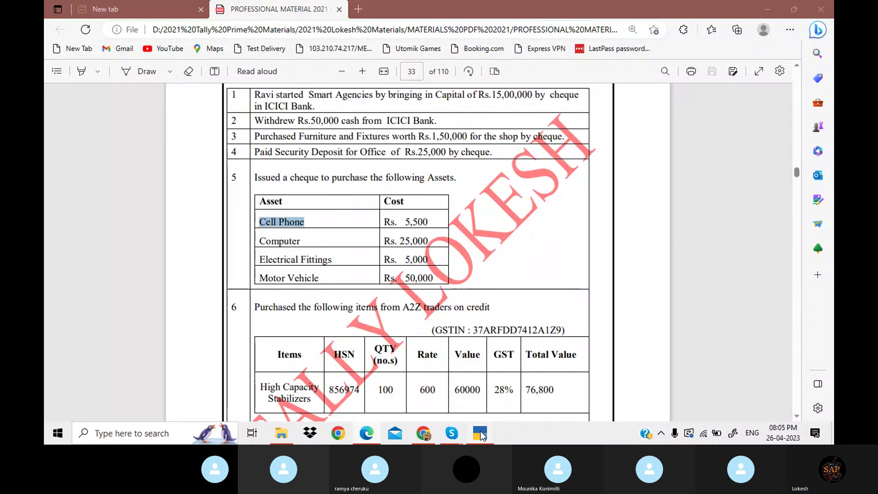
pyautogui.click(481, 435)
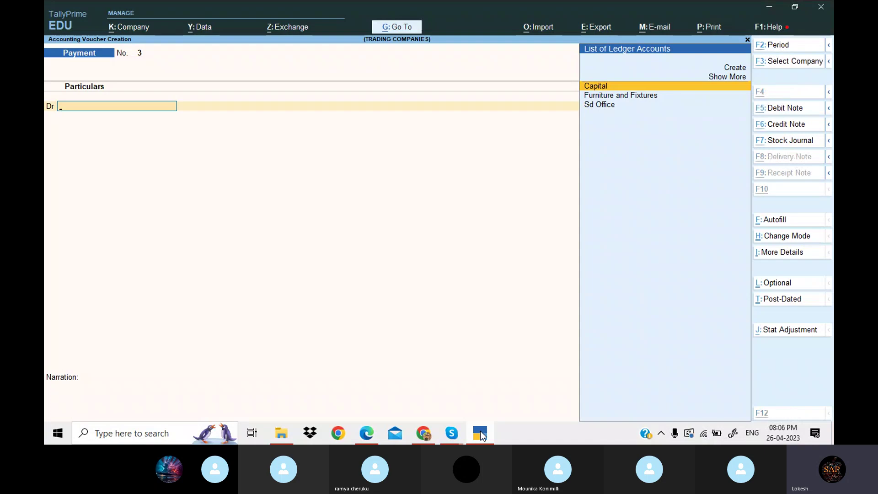
# - Create a ledger for the debit entry with the copied name Cell Phone under the group Fixed Assets
pyautogui.hotkey('alt', 'c')
pyautogui.hotkey('ctrl', 'alt', 'v')
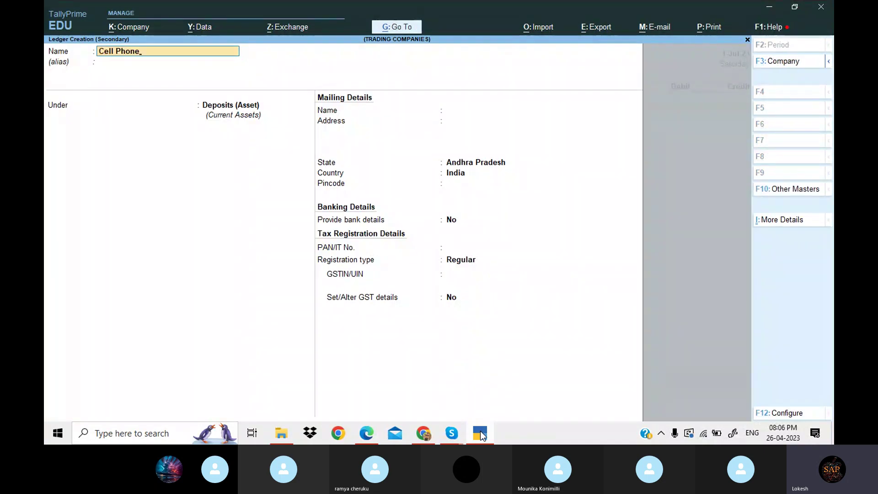
pyautogui.press('Return')
pyautogui.press('Return')
pyautogui.write('fix')
pyautogui.press('Return')
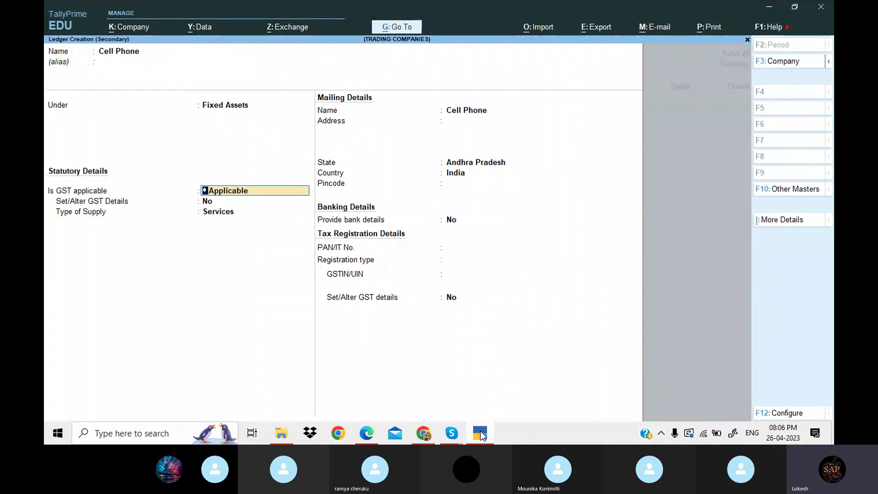
pyautogui.hotkey('ctrl', 'a')
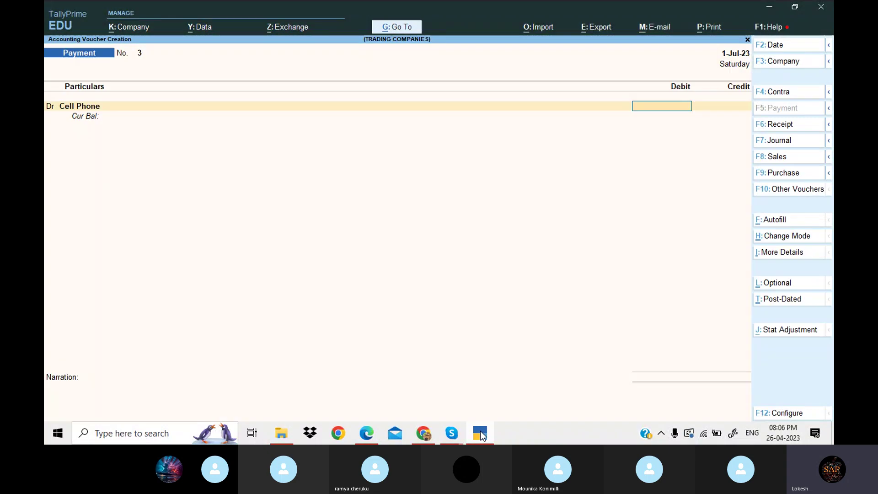
# - Check the cell phone's cost in the PDF and debit Cell Phone with 5500
pyautogui.click(481, 434)
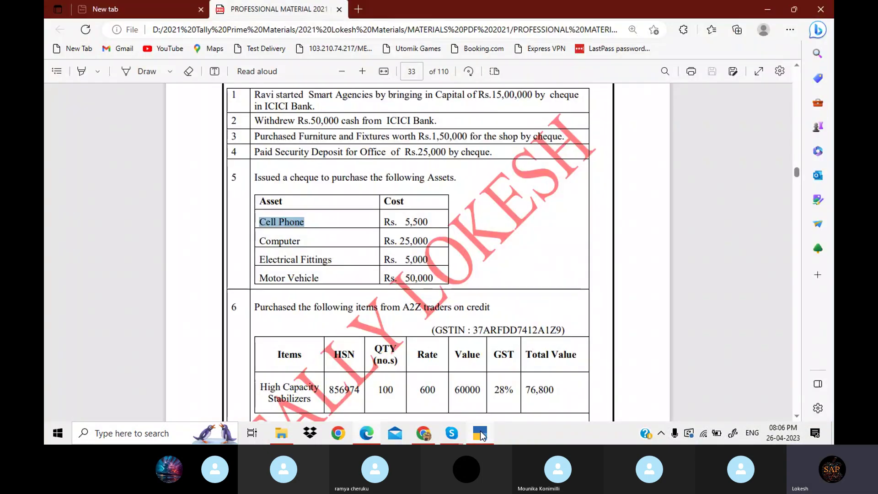
pyautogui.click(482, 434)
pyautogui.write('5500')
pyautogui.press('Return')
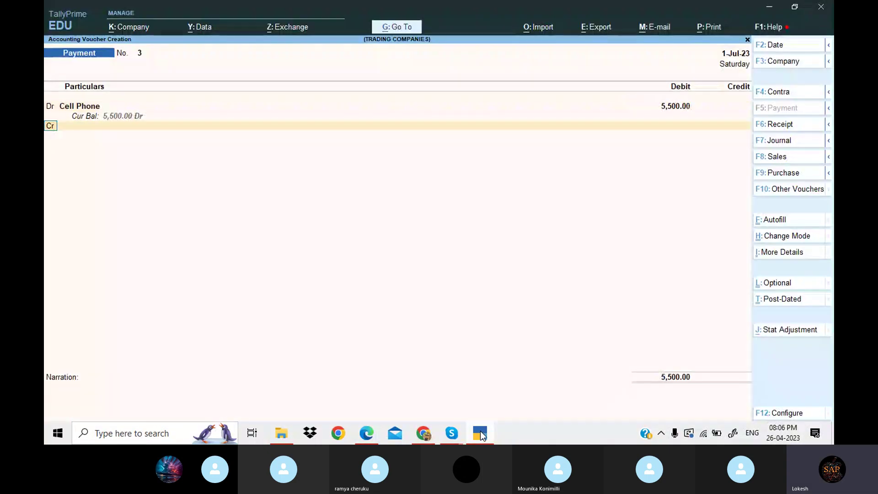
# - Create a ledger named Computer, copied from the asset table in the PDF, under Fixed Assets for the next debit entry
pyautogui.hotkey('alt', 'c')
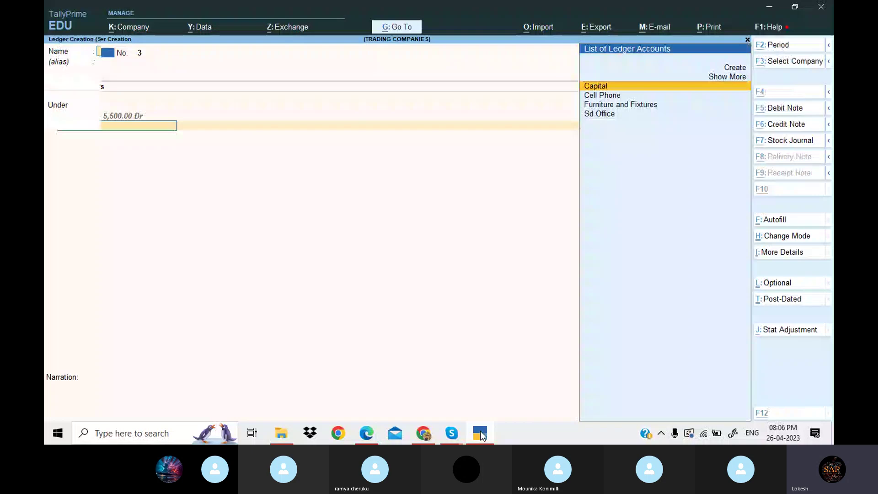
pyautogui.click(481, 433)
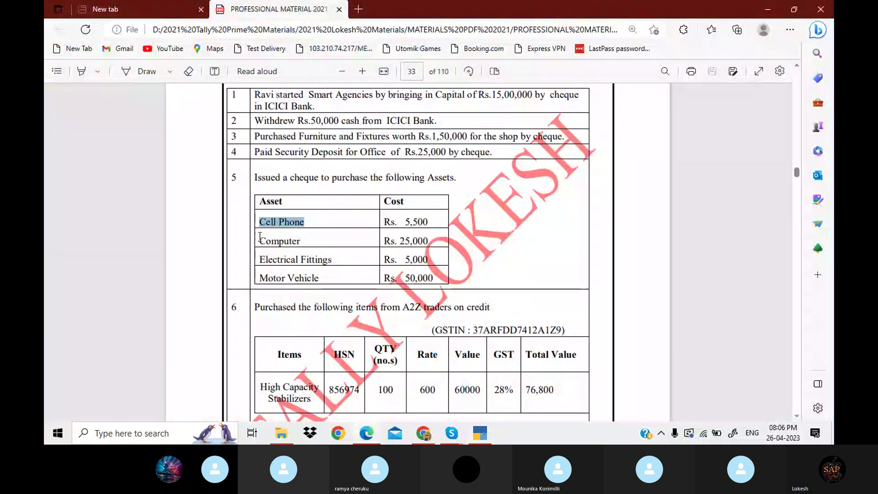
pyautogui.moveTo(259, 240); pyautogui.dragTo(308, 240)
pyautogui.hotkey('ctrl', 'c')
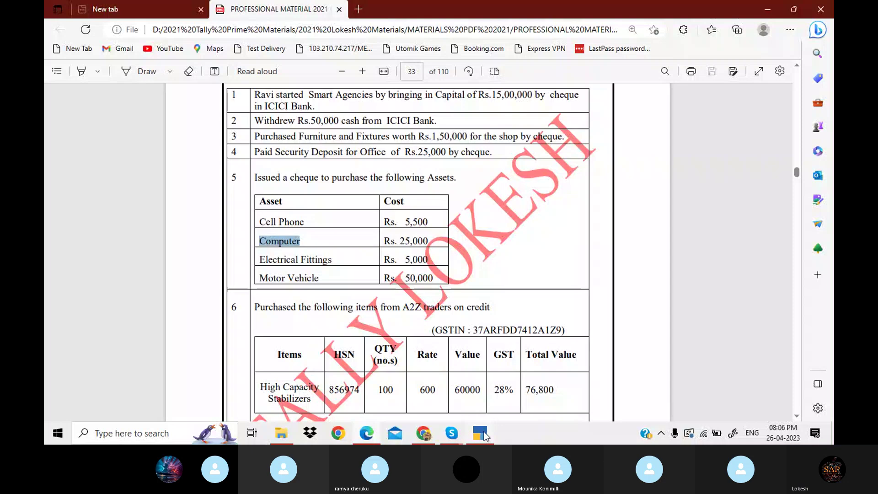
pyautogui.click(481, 434)
pyautogui.hotkey('ctrl', 'v')
pyautogui.press('Return')
pyautogui.press('Return')
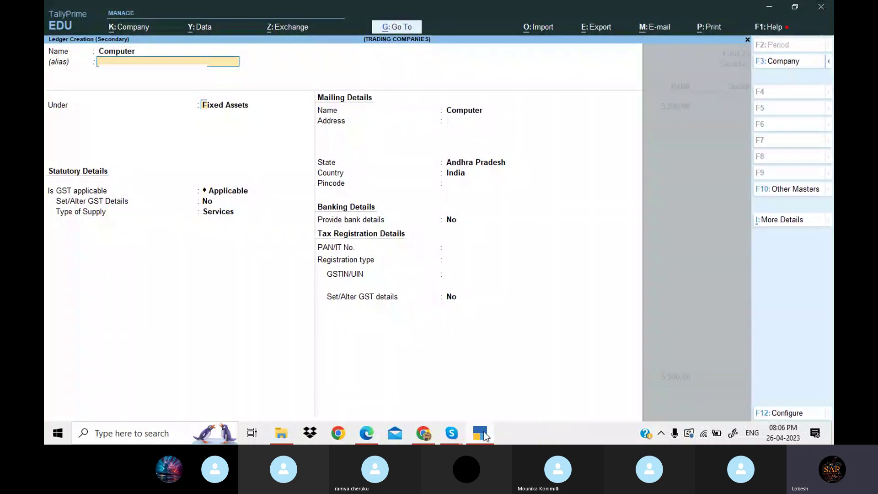
pyautogui.hotkey('ctrl', 'a')
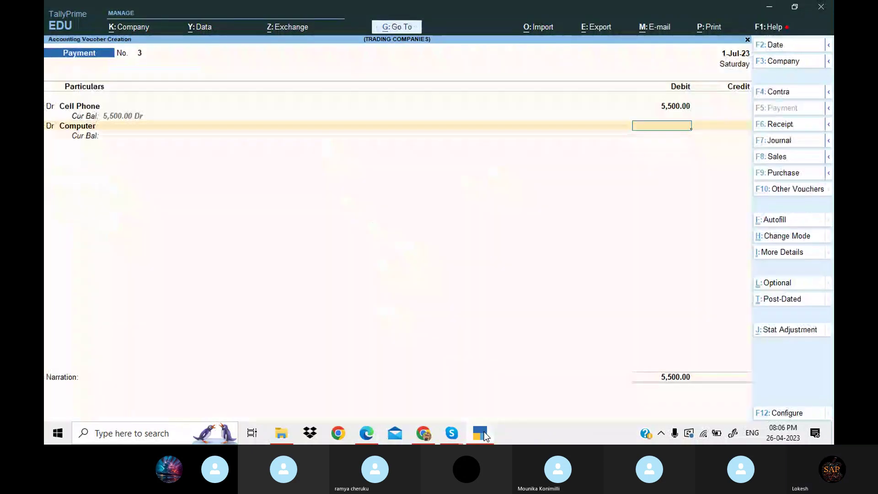
# - Check the computer's cost in the PDF and debit Computer with 25000
pyautogui.click(484, 433)
pyautogui.click(484, 434)
pyautogui.write('25000')
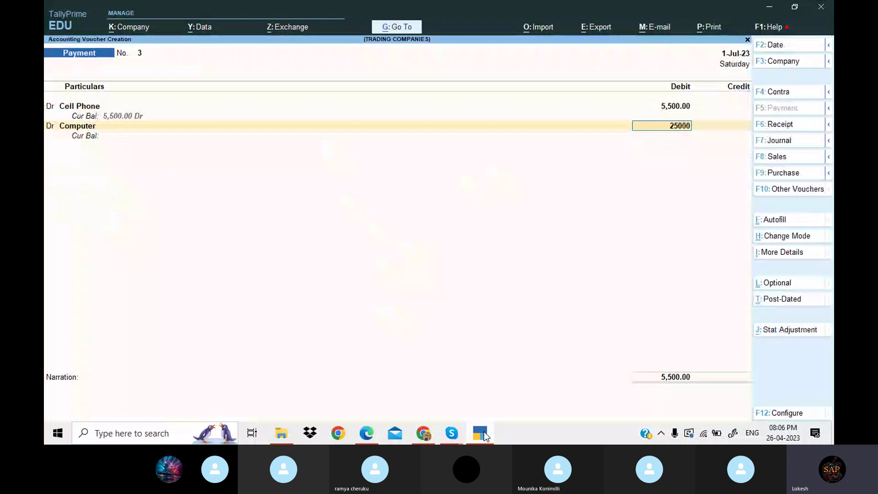
pyautogui.press('Return')
# - Add another debit line and create its ledger Electrical Fittings under Fixed Assets, with the name copied from the PDF
pyautogui.write('d')
pyautogui.press('Return')
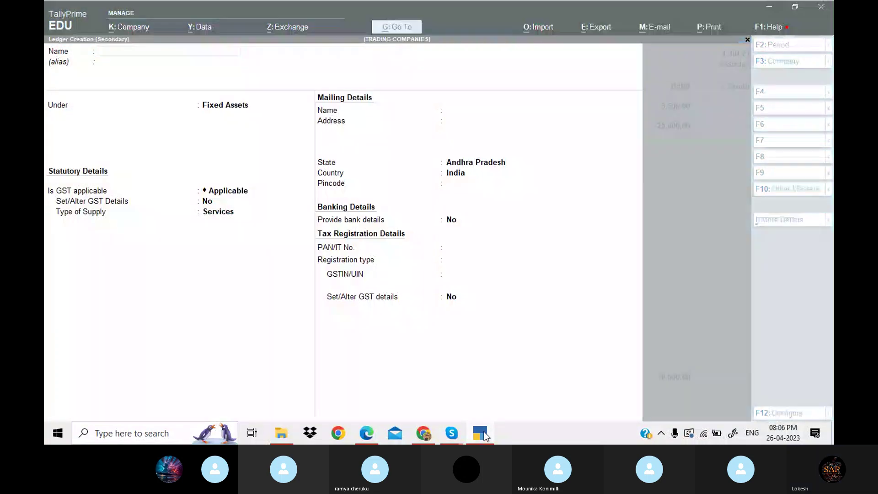
pyautogui.click(486, 437)
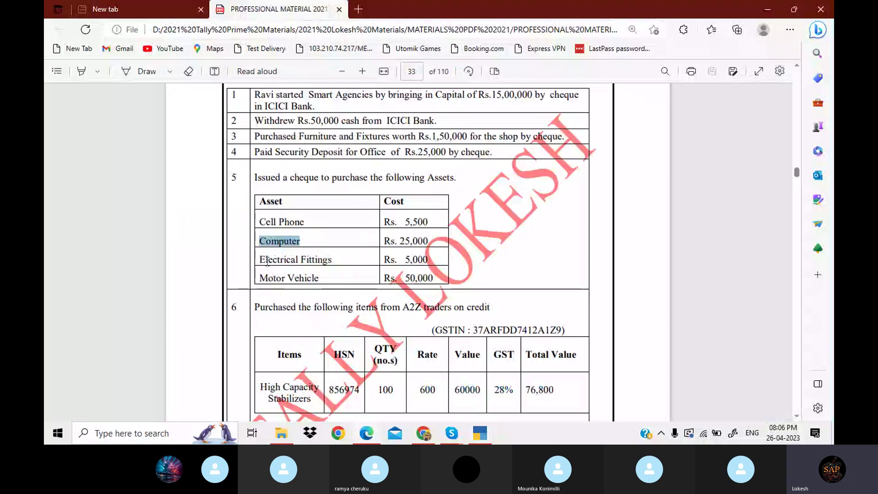
pyautogui.moveTo(259, 260); pyautogui.dragTo(334, 261)
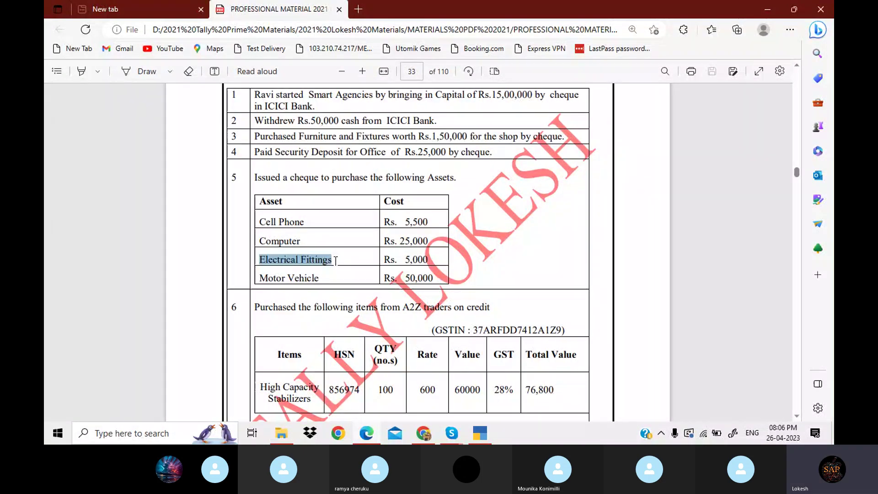
pyautogui.hotkey('ctrl', 'c')
pyautogui.click(480, 433)
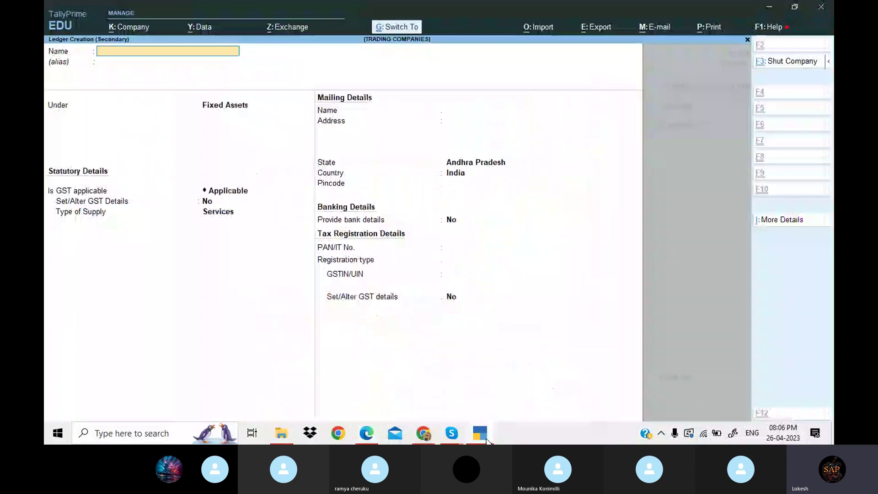
pyautogui.hotkey('ctrl', 'alt', 'v')
pyautogui.press('Return')
pyautogui.press('Return')
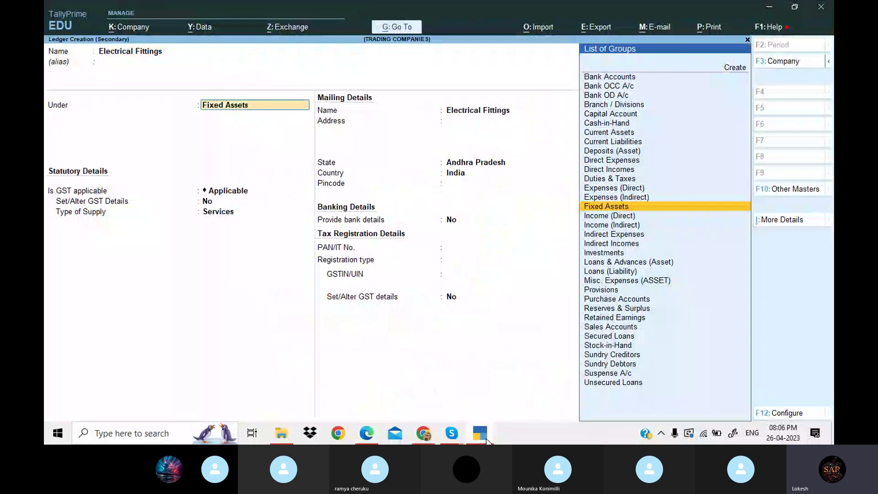
pyautogui.hotkey('ctrl', 'a')
# - Check the cost of the electrical fittings in the PDF and debit Electrical Fittings with 5,000
pyautogui.hotkey('alt', 'Tab')
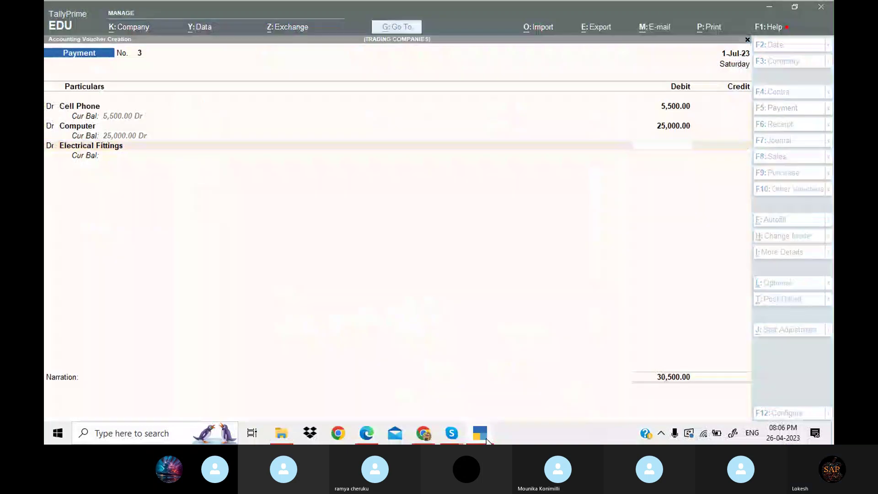
pyautogui.click(488, 440)
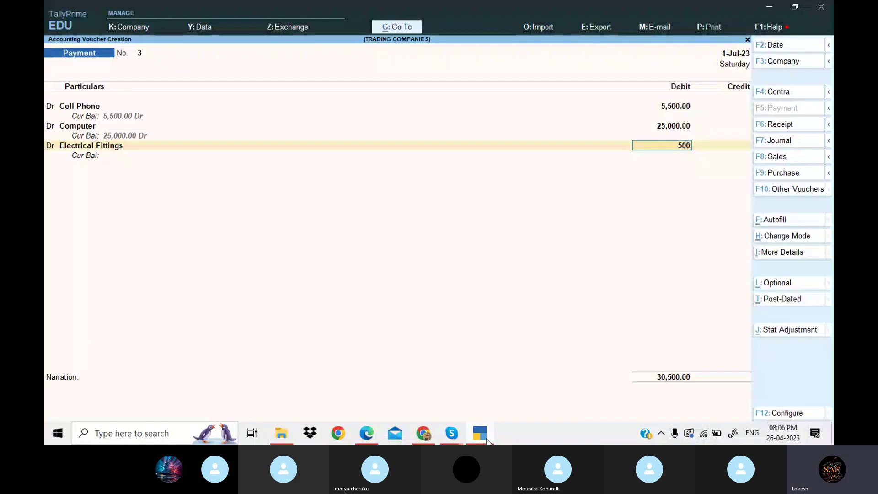
pyautogui.press('Return')
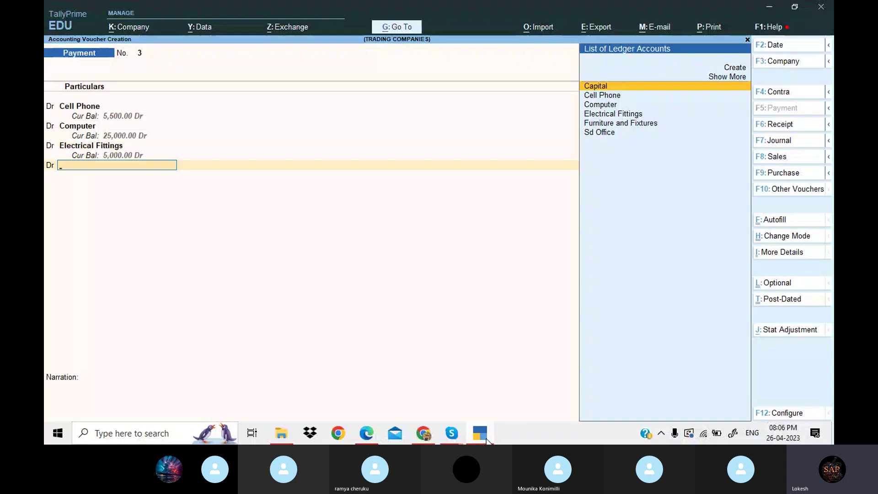
# - Create the ledger Motor Vehicl under Fixed Assets for the fourth debit line, with the name copied from the PDF
pyautogui.hotkey('alt', 'c')
pyautogui.hotkey('alt', 'Tab')
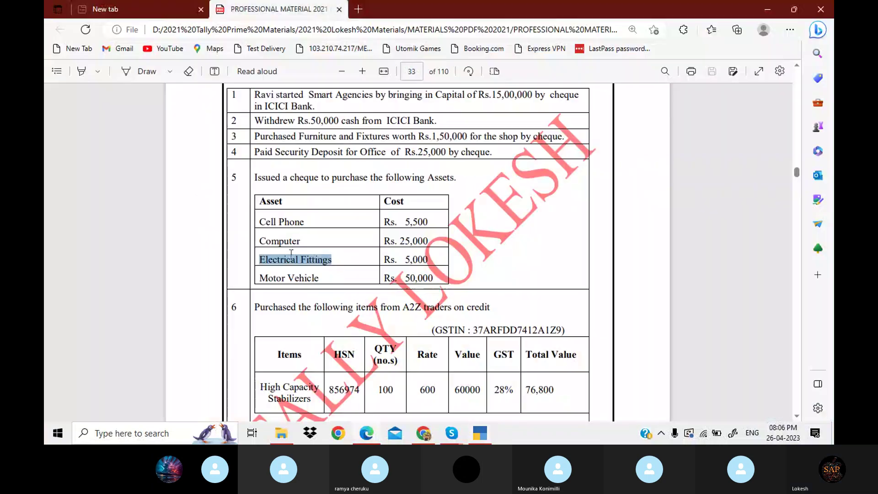
pyautogui.moveTo(260, 277); pyautogui.dragTo(325, 277)
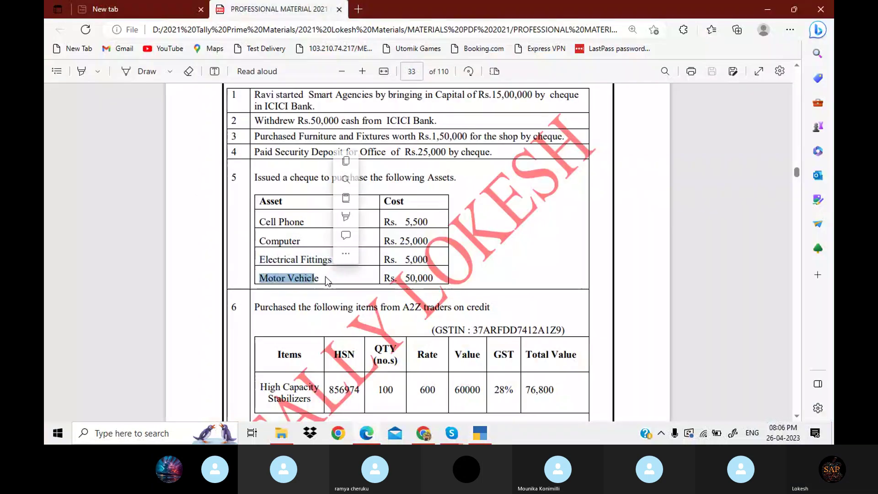
pyautogui.click(488, 434)
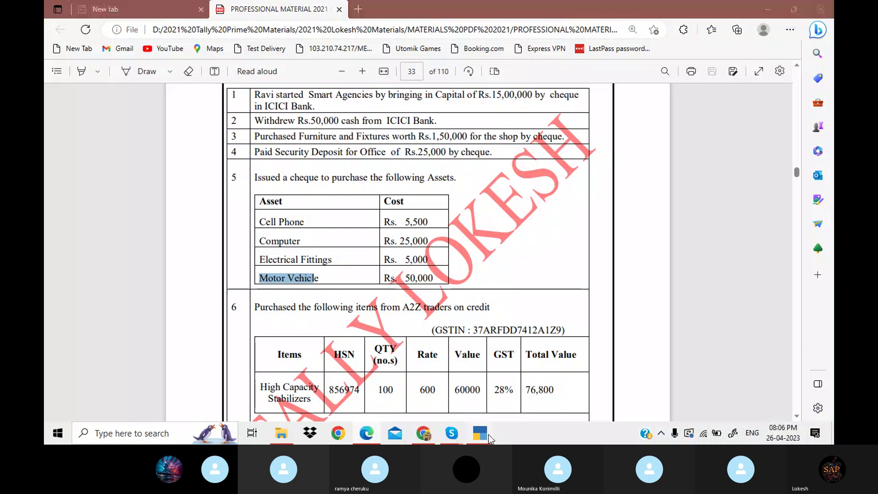
pyautogui.hotkey('ctrl', 'alt', 'v')
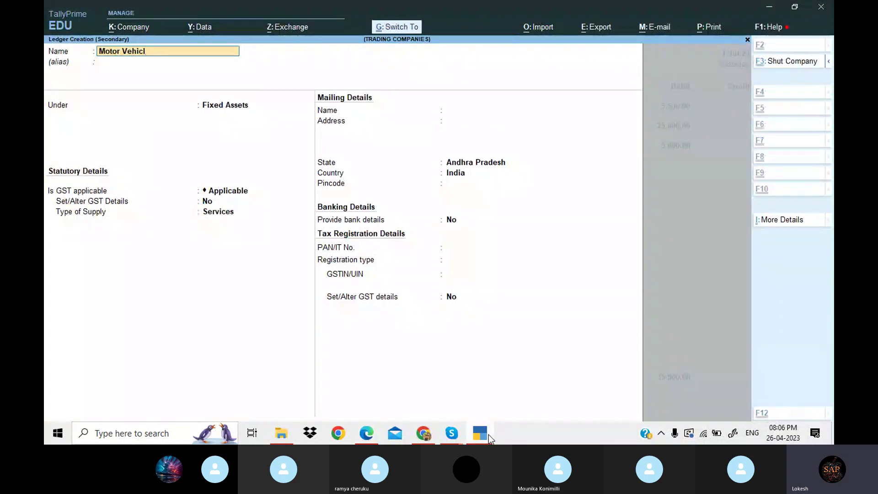
pyautogui.hotkey('ctrl', 'a')
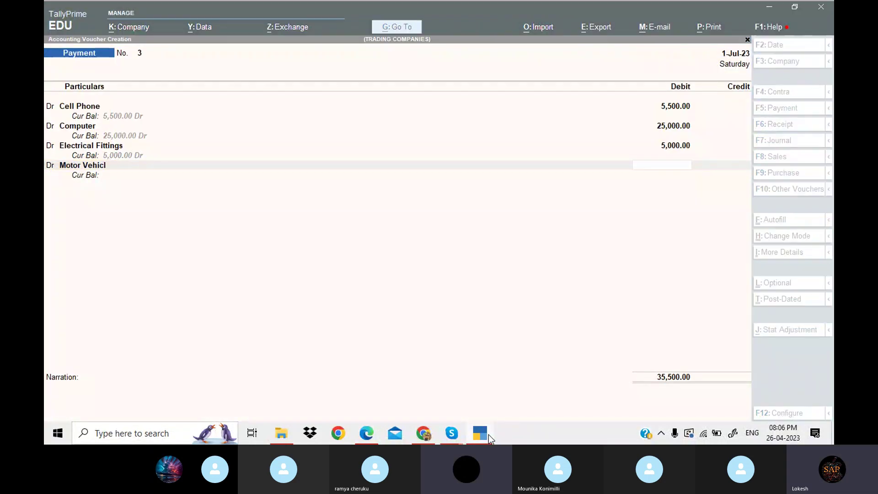
# - Check the motor vehicle's cost in the PDF and debit the vehicle ledger with 50000
pyautogui.click(488, 435)
pyautogui.click(488, 435)
pyautogui.write('50000')
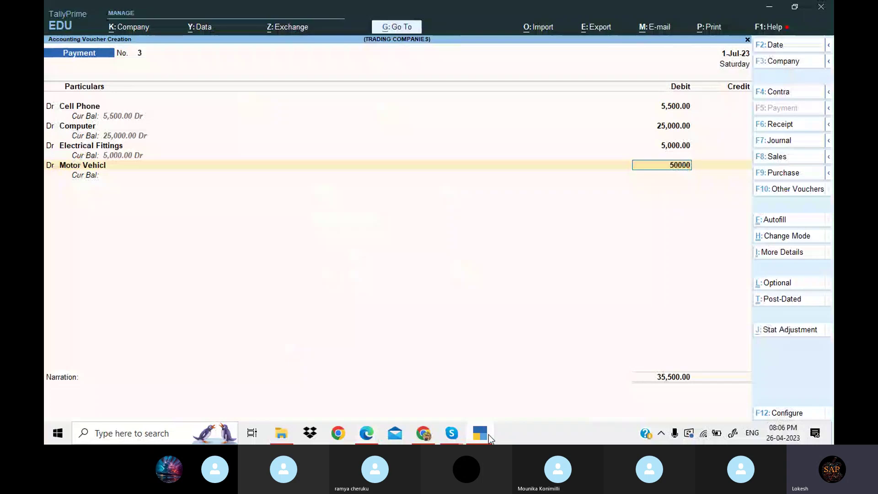
pyautogui.press('Return')
# - Credit ICICI Bank with 85,500 and save the asset purchase payment voucher without a narration
pyautogui.press('Return')
pyautogui.click(488, 434)
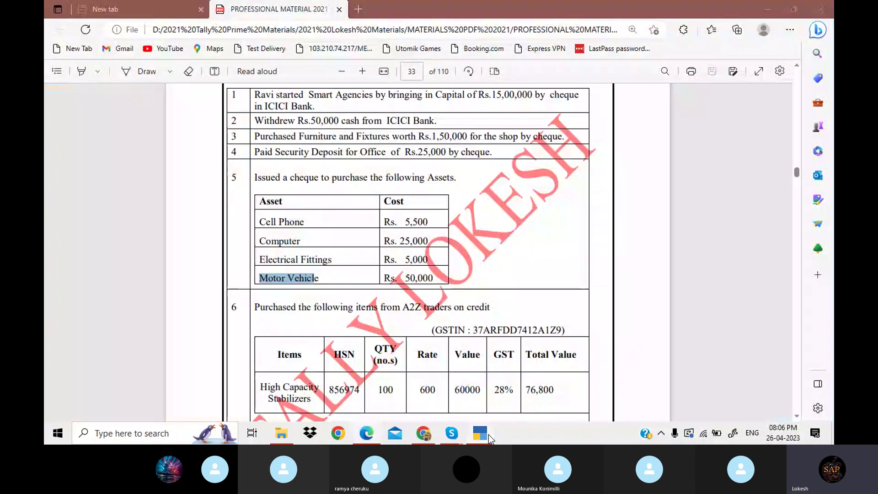
pyautogui.click(489, 435)
pyautogui.press('Return')
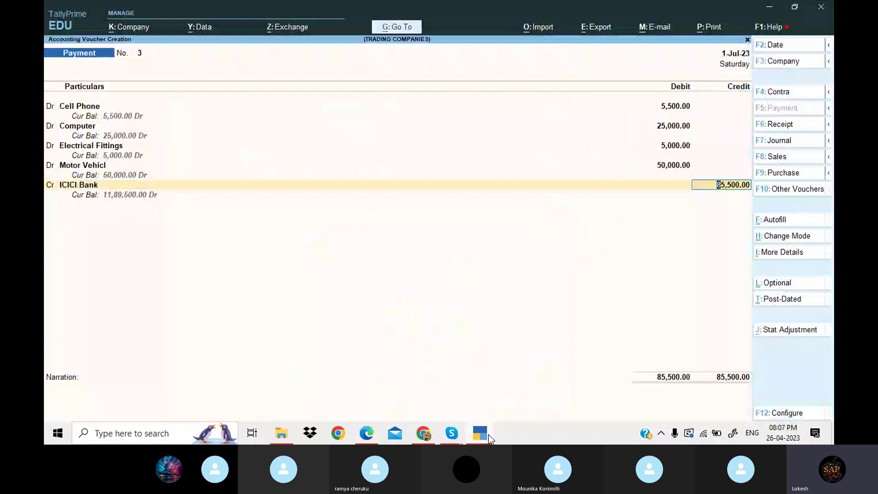
pyautogui.press('Return')
pyautogui.press('Return')
pyautogui.press('Return')
pyautogui.press('Return')
pyautogui.press('Return')
pyautogui.press('Return')
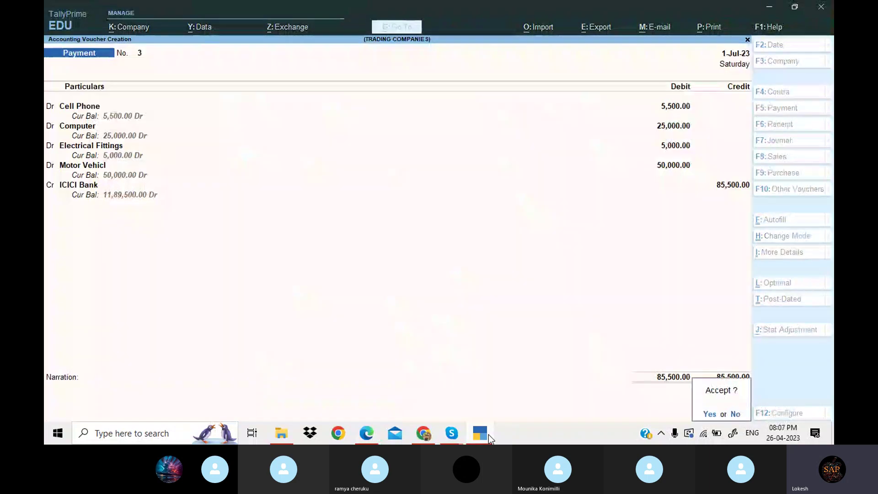
pyautogui.press('Return')
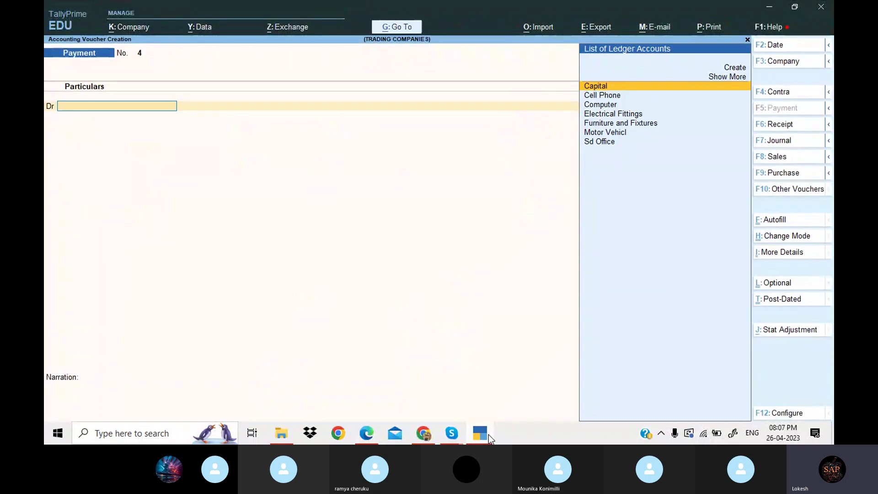
# - Review the sixth transaction in the PDF and open a purchase voucher for it, leaving the supplier invoice number blank
pyautogui.click(489, 434)
pyautogui.click(488, 435)
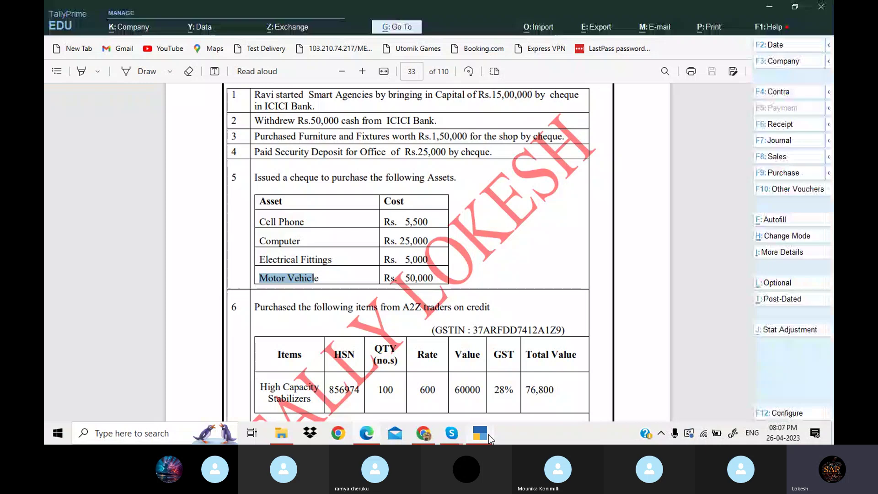
pyautogui.click(793, 130)
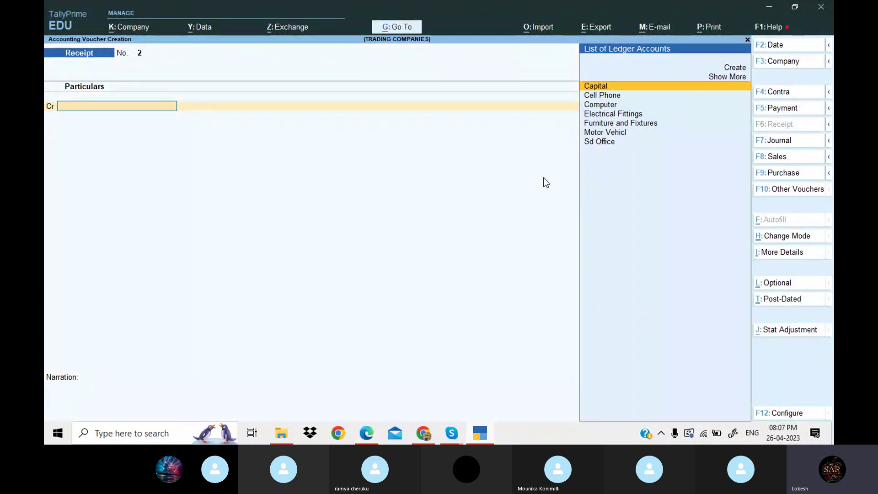
pyautogui.click(485, 432)
pyautogui.scroll(-2, 420, 252)
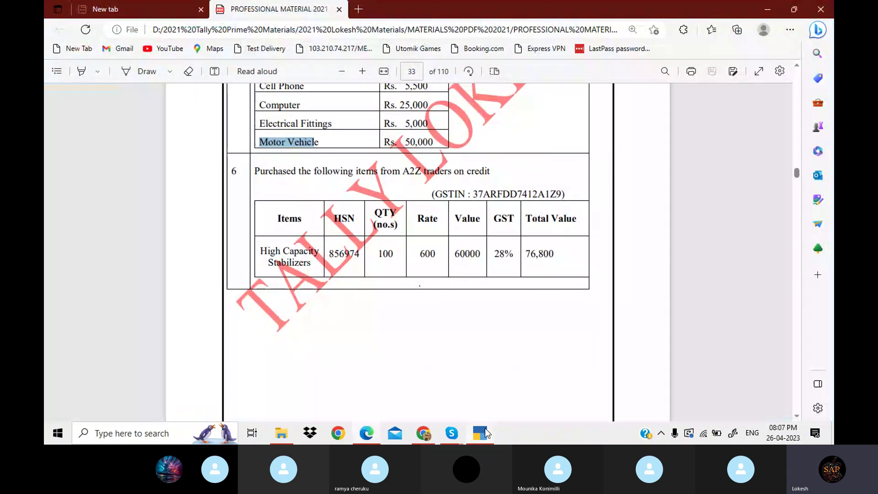
pyautogui.click(486, 432)
pyautogui.click(800, 173)
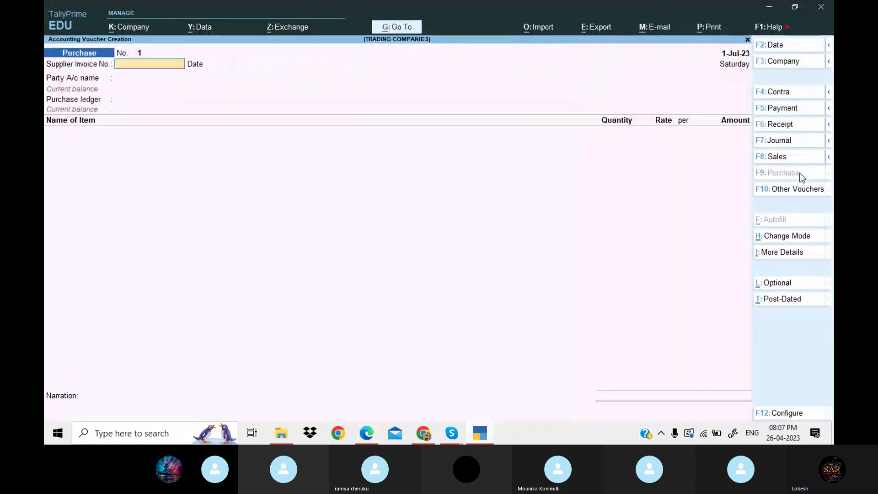
pyautogui.press('Return')
pyautogui.press('Return')
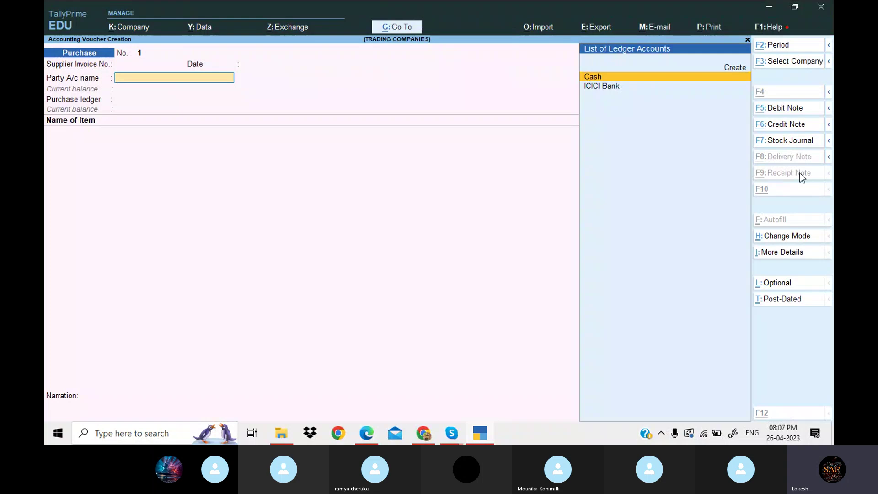
# - Start a new party ledger and name it A2Z traders, copied from the sixth transaction in the PDF
pyautogui.hotkey('alt', 'c')
pyautogui.click(480, 430)
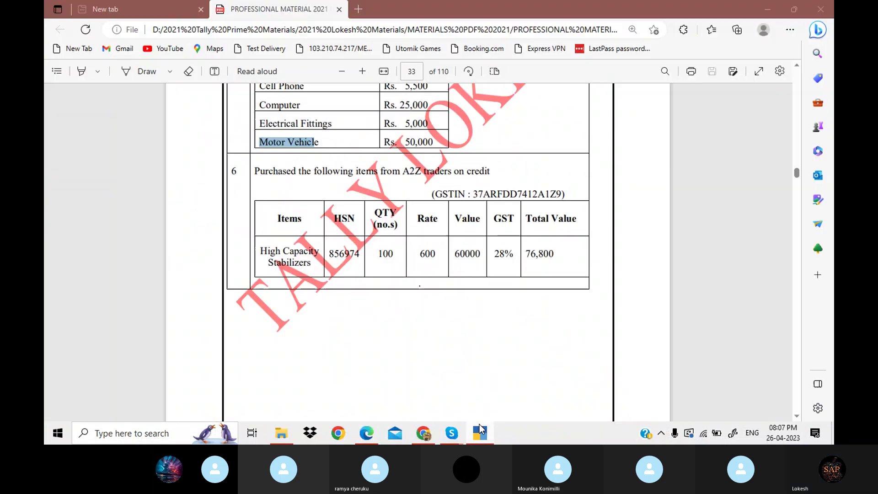
pyautogui.moveTo(403, 168); pyautogui.dragTo(451, 172)
pyautogui.hotkey('ctrl', 'c')
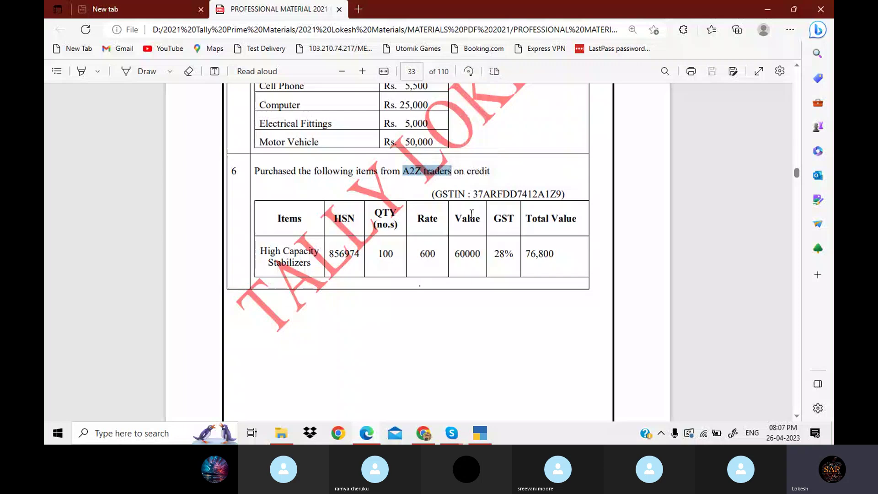
pyautogui.click(480, 433)
pyautogui.hotkey('ctrl', 'v')
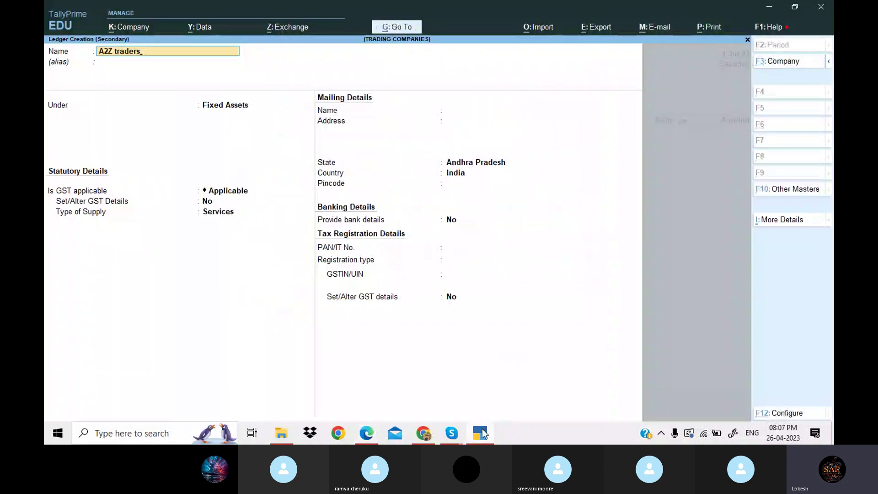
# - Place the A2Z traders ledger under Sundry Creditors and accept its mailing details and Regular registration type up to the GSTIN/UIN entry
pyautogui.press('Return')
pyautogui.press('Return')
pyautogui.write('Sun')
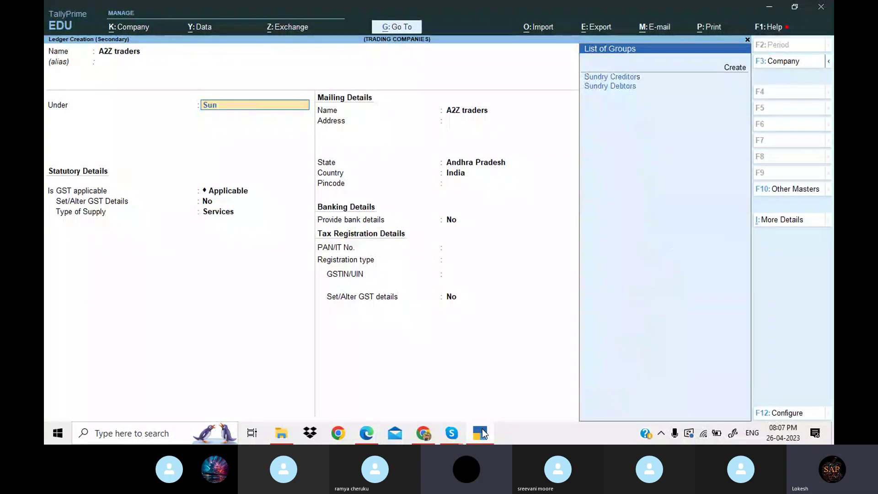
pyautogui.press('Return')
pyautogui.press('Return')
pyautogui.press('Return')
pyautogui.press('Return')
pyautogui.press('Return')
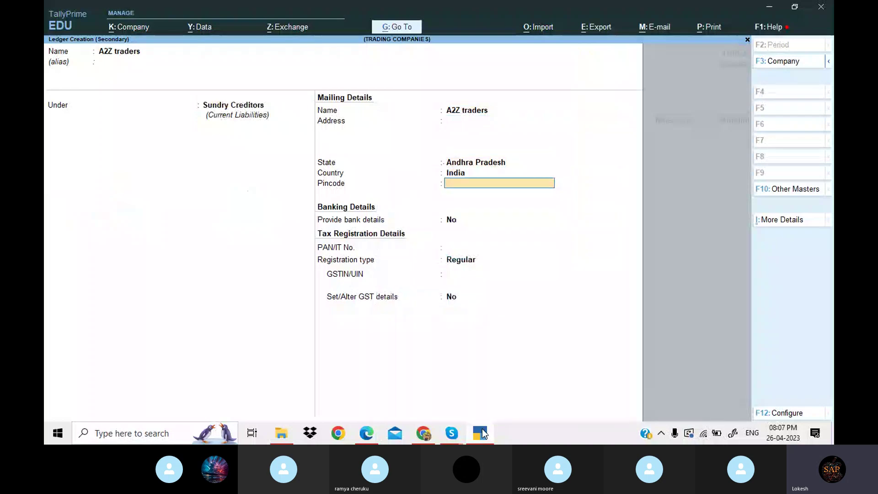
pyautogui.press('Return')
pyautogui.press('Return')
pyautogui.press('Return')
pyautogui.press('Return')
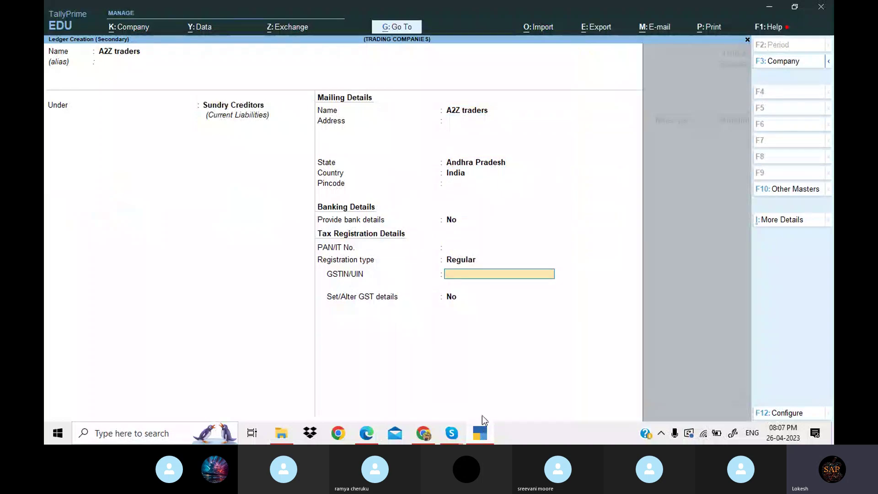
# - Copy the supplier's GSTIN from the sixth transaction in the PDF into the A2Z traders ledger and save it
pyautogui.click(479, 437)
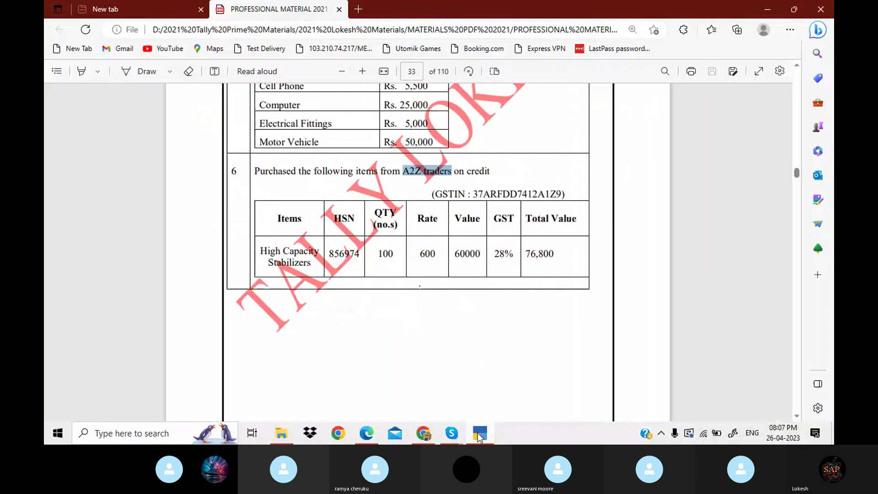
pyautogui.moveTo(473, 194); pyautogui.dragTo(559, 192)
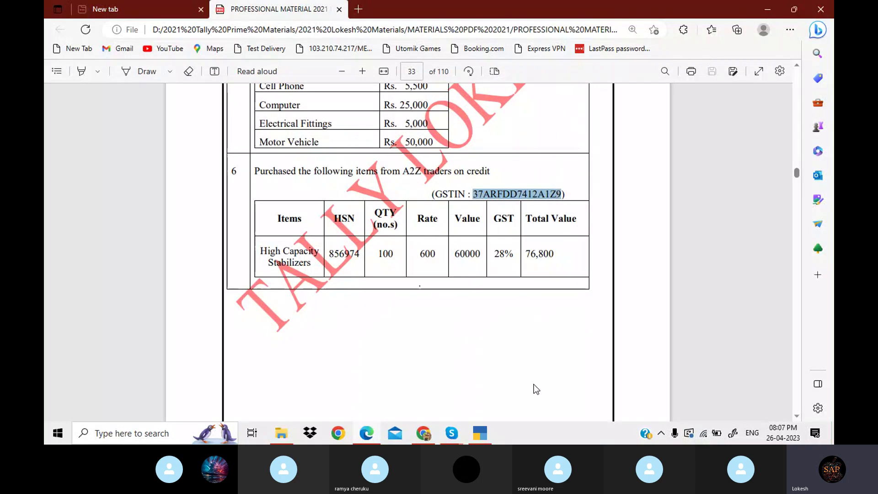
pyautogui.click(485, 428)
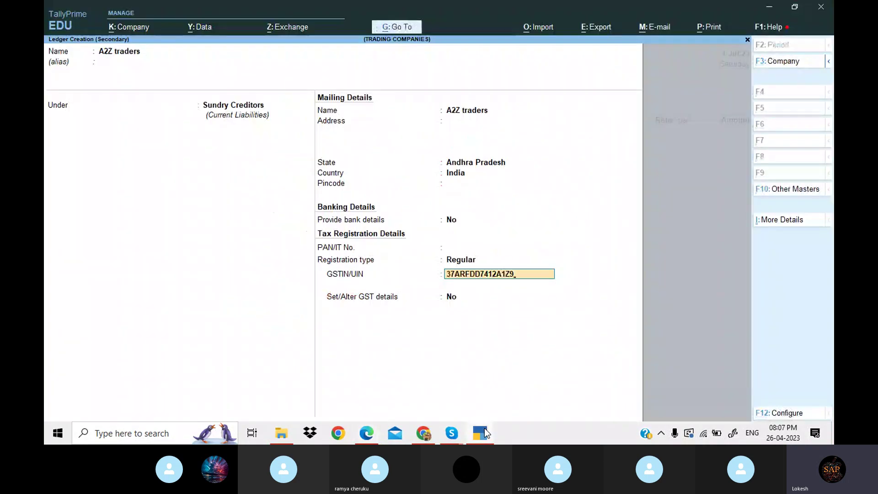
pyautogui.press('Return')
pyautogui.press('Return')
pyautogui.press('Return')
# - Leave the purchase voucher's receipt details blank and accept the party details for A2Z traders
pyautogui.press('Return')
pyautogui.press('Return')
pyautogui.press('Return')
pyautogui.press('Return')
pyautogui.press('Return')
pyautogui.press('Return')
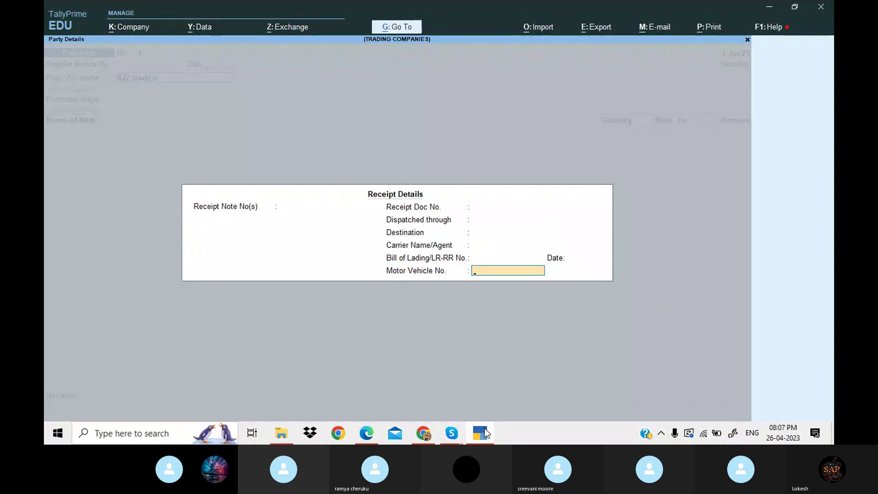
pyautogui.press('Return')
pyautogui.press('Return')
pyautogui.press('Return')
pyautogui.press('Return')
# - Start a new purchase ledger named Purchase and place it under Purchase Accounts
pyautogui.hotkey('alt', 'c')
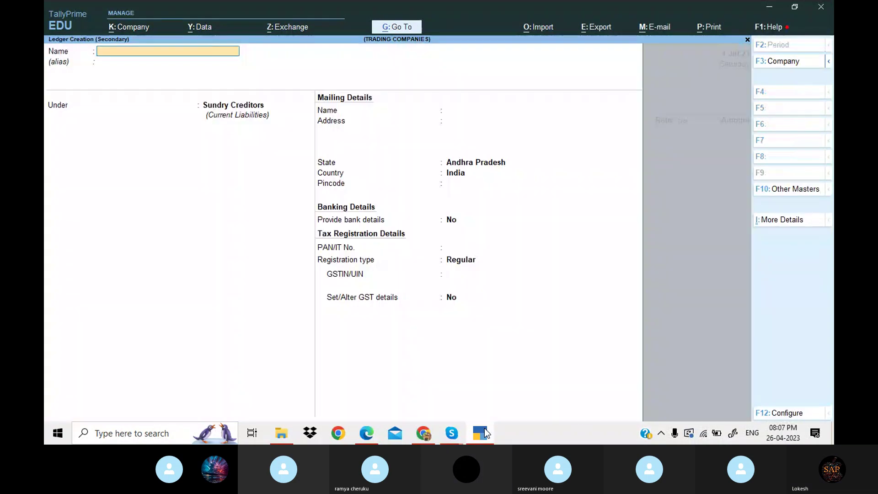
pyautogui.write('Purchase')
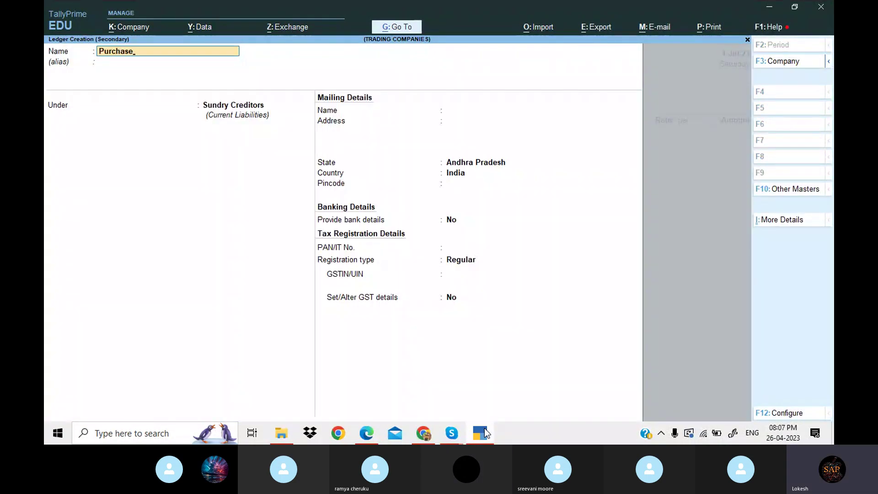
pyautogui.press('Return')
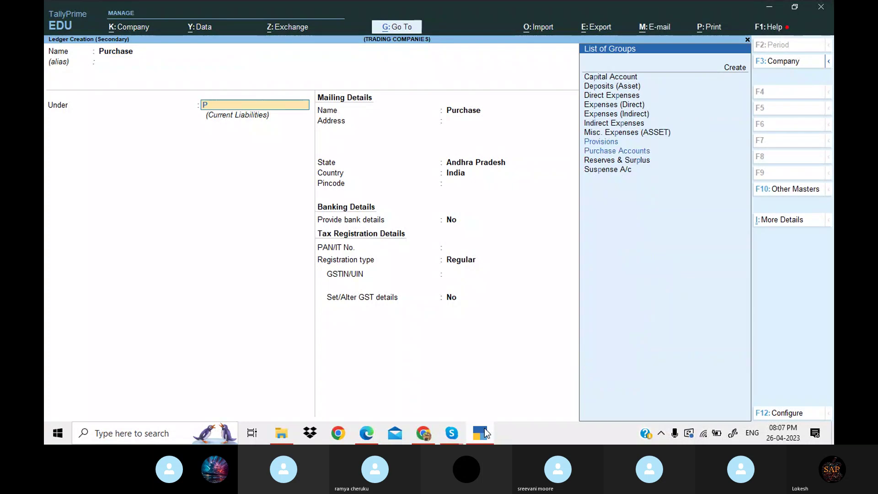
pyautogui.write('pu')
pyautogui.press('Return')
# - Keep GST applicable for the Purchase ledger, set its type of supply to Goods and save it
pyautogui.press('Return')
pyautogui.press('Return')
pyautogui.press('Return')
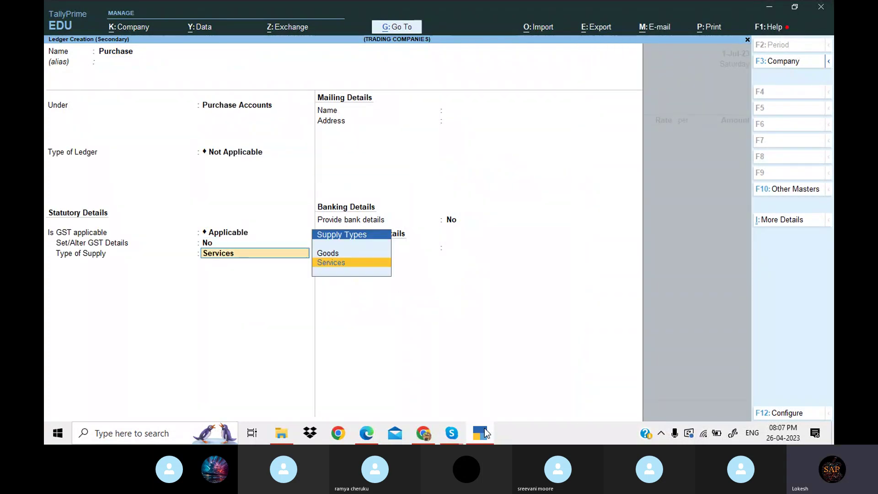
pyautogui.press('Up')
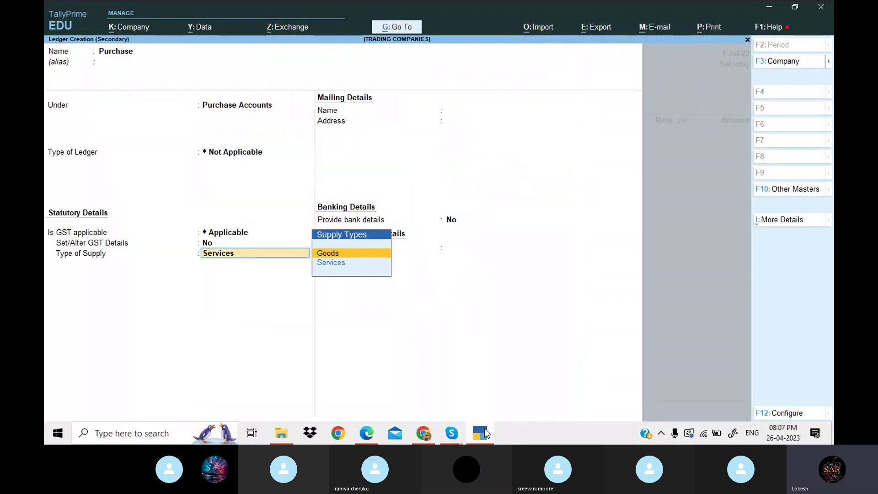
pyautogui.press('Return')
pyautogui.press('Return')
pyautogui.press('Return')
pyautogui.press('Return')
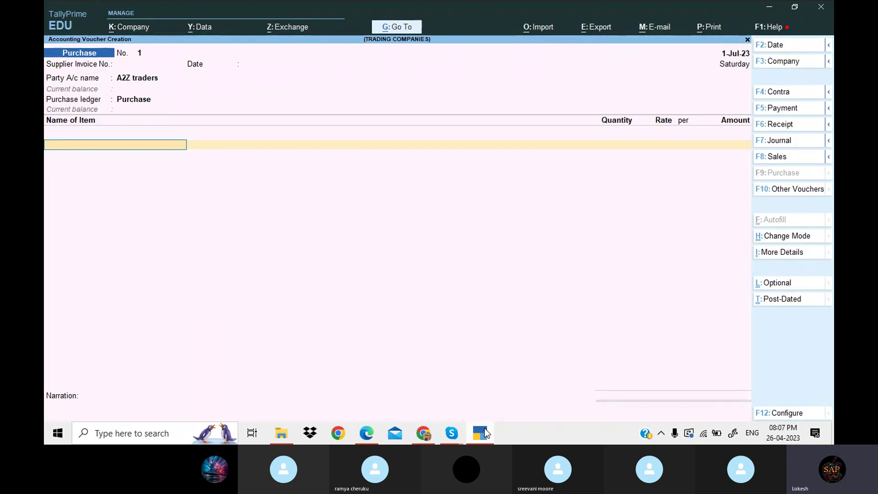
# - Start a new stock item from the voucher and name it High Capacity Stabilizers, copied from the PDF
pyautogui.hotkey('alt', 'c')
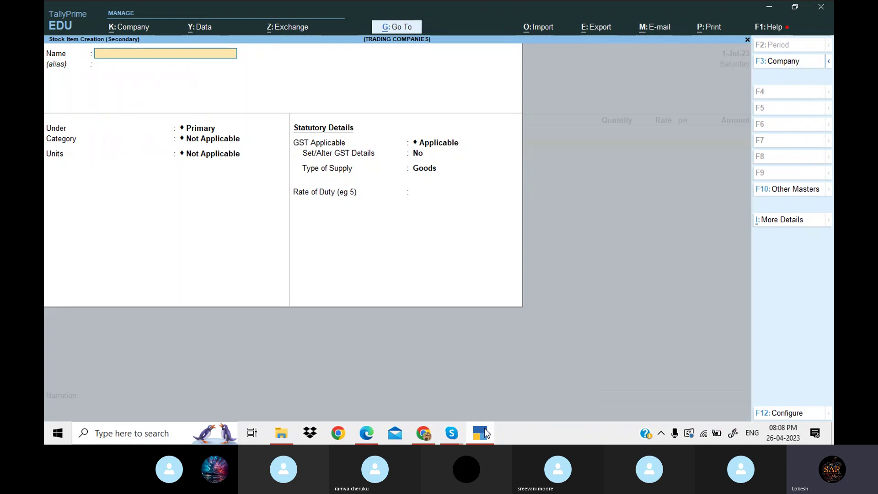
pyautogui.click(484, 428)
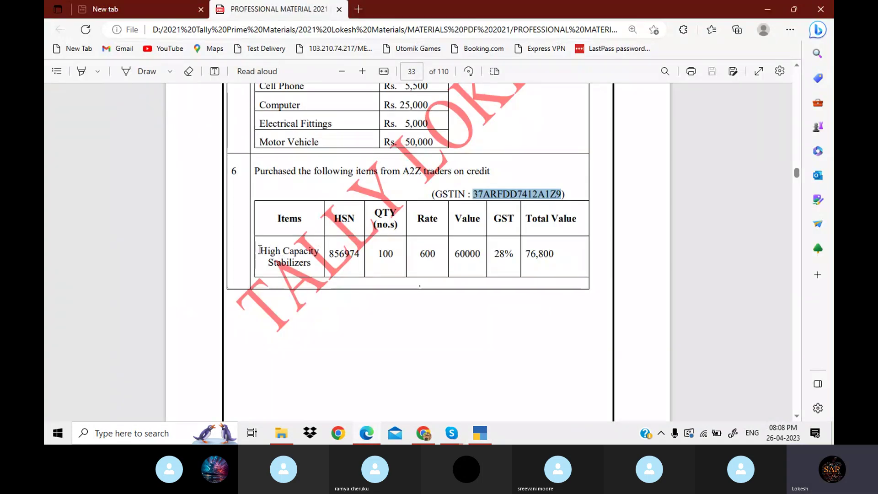
pyautogui.moveTo(260, 249); pyautogui.dragTo(312, 261)
pyautogui.hotkey('ctrl', 'c')
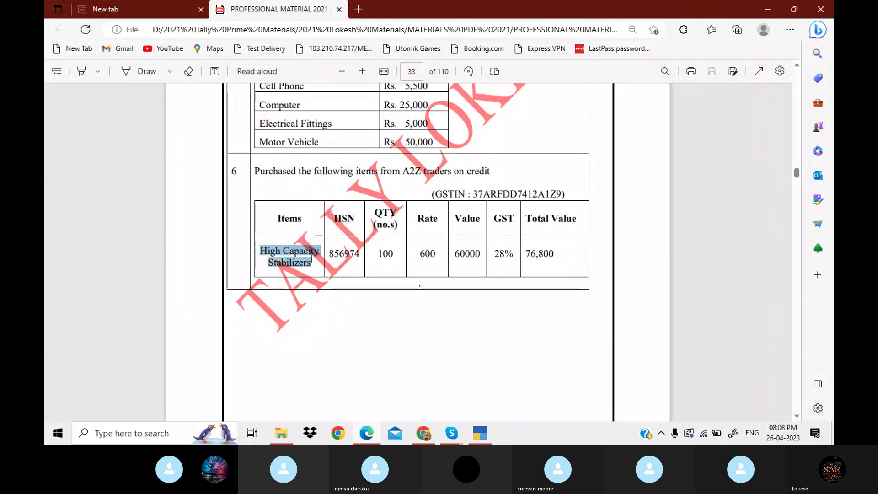
pyautogui.click(480, 435)
pyautogui.hotkey('ctrl', 'v')
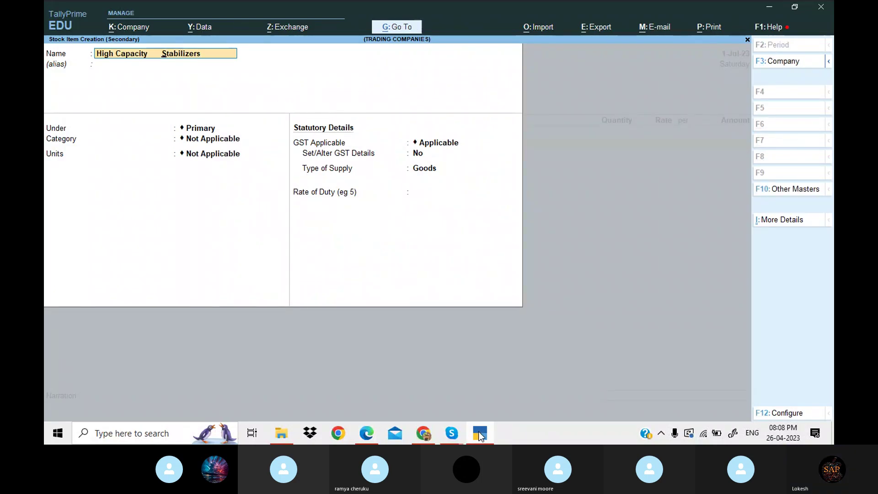
pyautogui.press('Return')
pyautogui.press('Return')
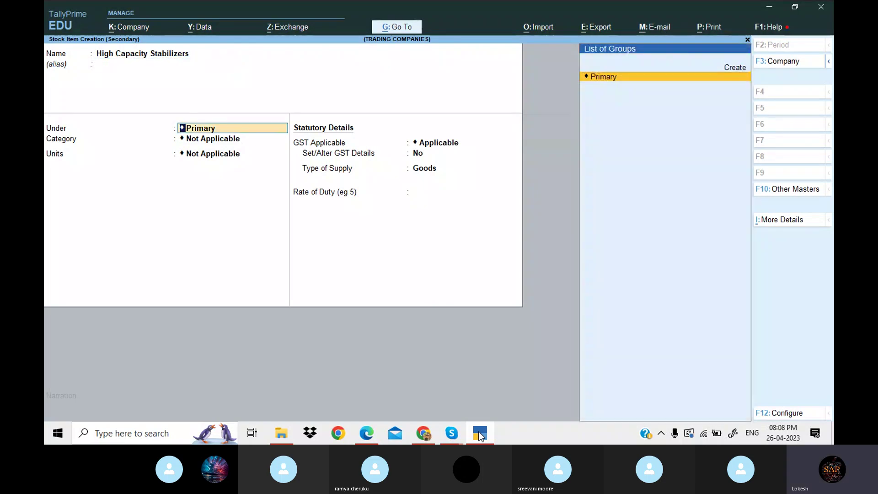
# - Create a stock group named Stabilizers under Primary and assign the stock item to it
pyautogui.hotkey('alt', 'c')
pyautogui.write('S')
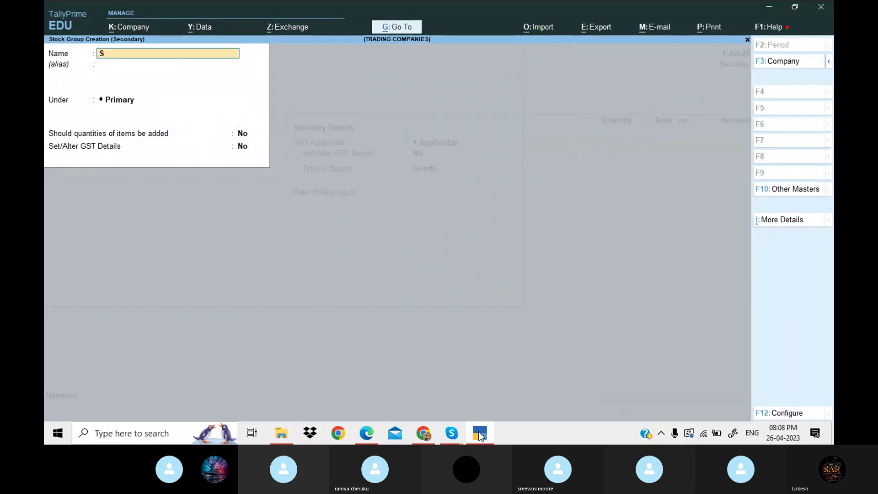
pyautogui.write('tabil')
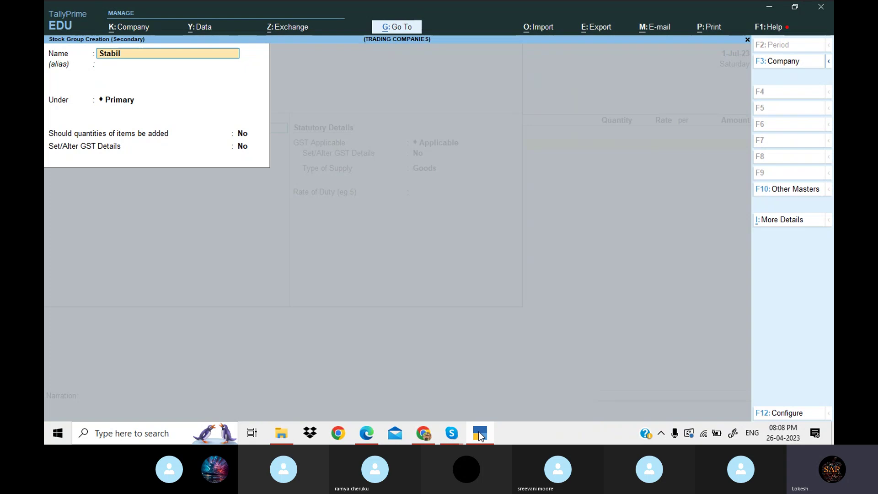
pyautogui.write('izers')
pyautogui.press('Return')
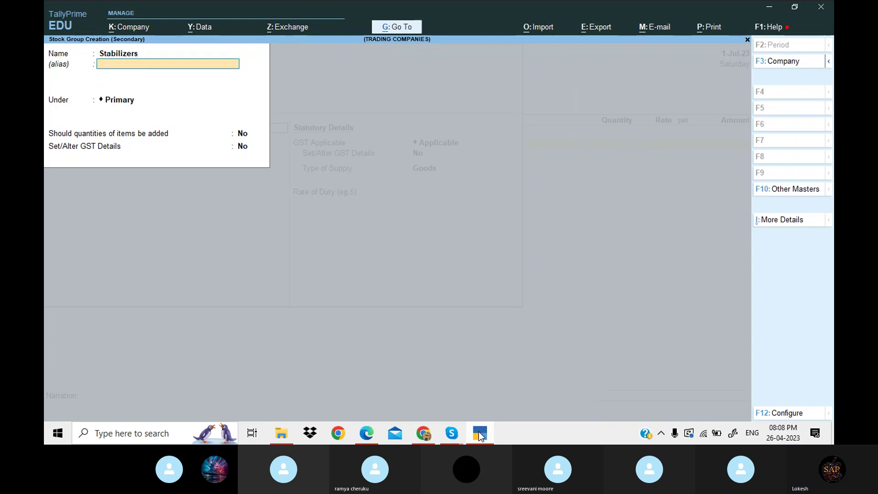
pyautogui.press('Return')
pyautogui.press('Return')
pyautogui.press('Return')
pyautogui.press('Return')
pyautogui.press('Return')
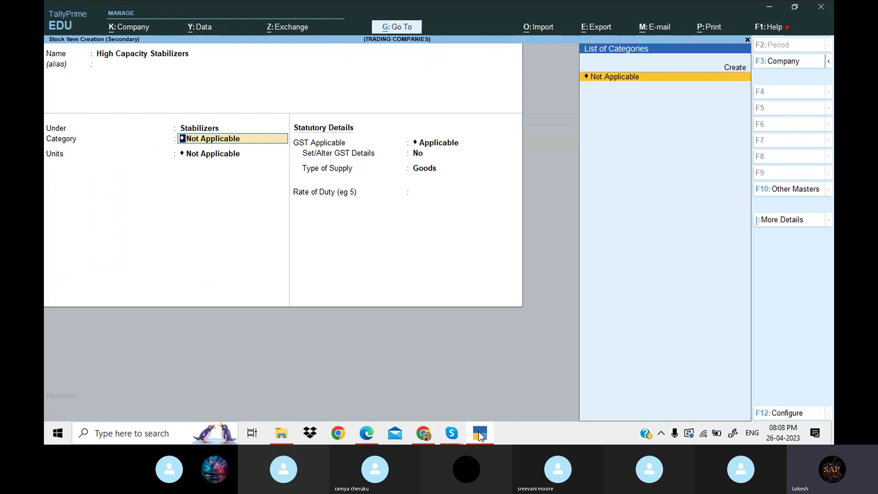
# - Keep the item's category Not Applicable and create a simple unit nos with the NOS quantity code and 0 decimal places
pyautogui.press('Return')
pyautogui.hotkey('alt', 'c')
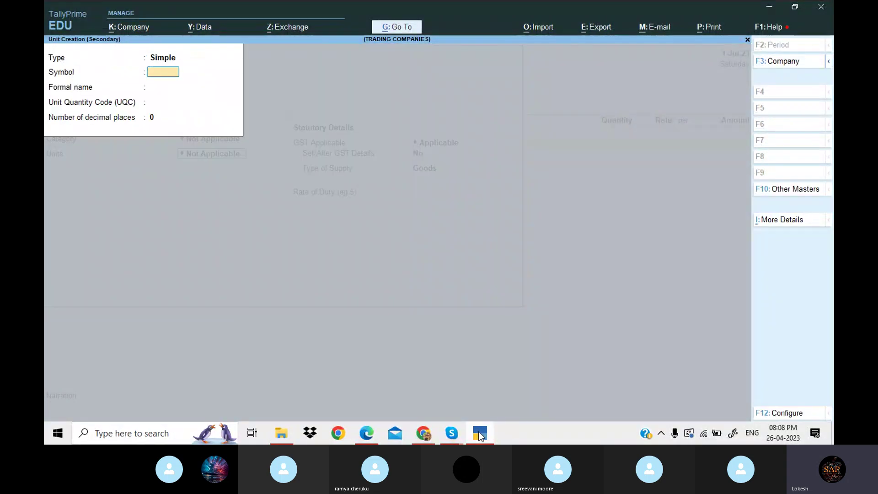
pyautogui.write('nos')
pyautogui.press('Return')
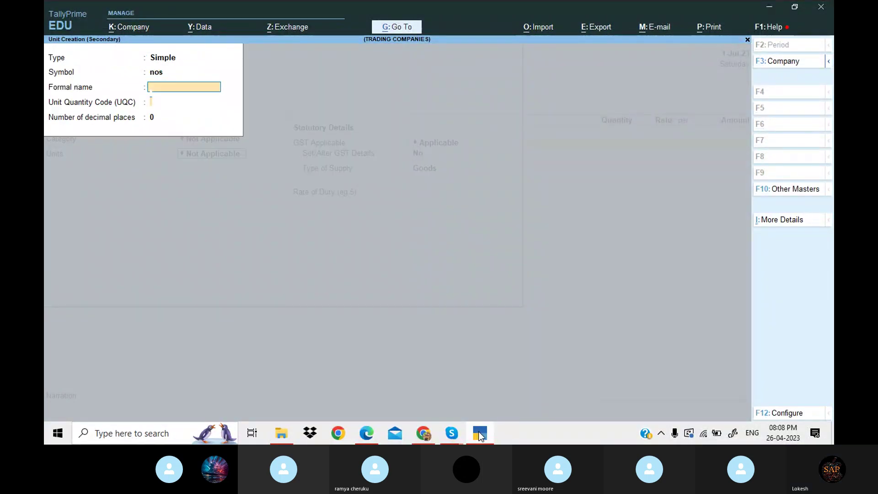
pyautogui.press('Return')
pyautogui.write('no')
pyautogui.press('Return')
pyautogui.press('Return')
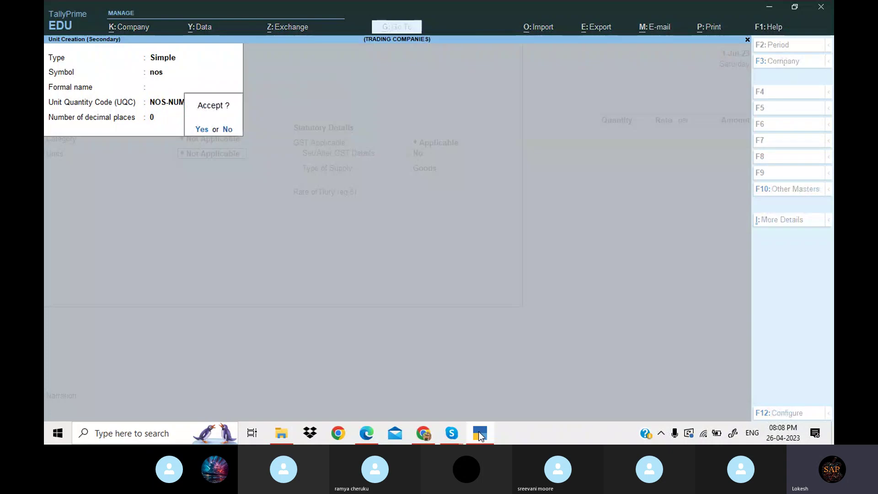
pyautogui.press('Return')
# - Apply the nos unit, enable setting GST details for the stock item and open its tax rate history
pyautogui.press('Return')
pyautogui.press('Return')
pyautogui.write('y')
pyautogui.press('Return')
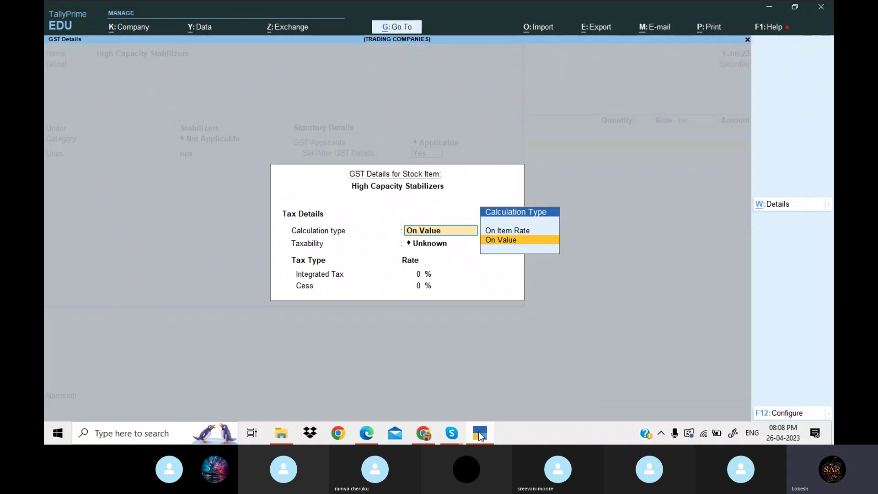
pyautogui.hotkey('alt', 'l')
# - Add a tax rate entry applicable from 1-Apr-23 with HSN/SAC 4589, calculated On Value and Taxable, without reverse charge or input credit ineligibility
pyautogui.write('1-')
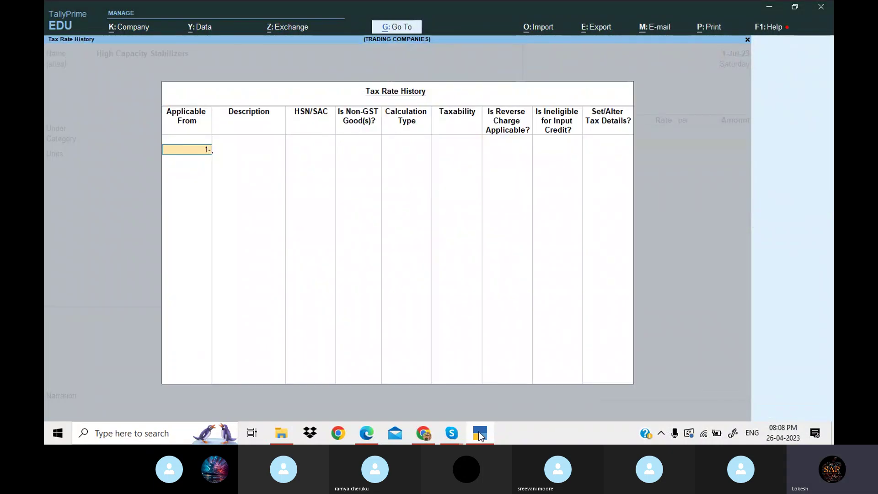
pyautogui.press('Return')
pyautogui.press('Return')
pyautogui.write('4589')
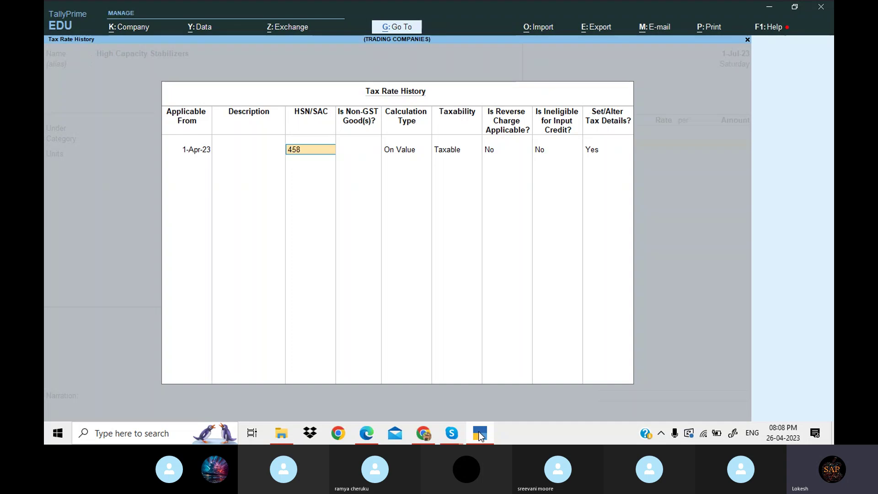
pyautogui.press('Return')
pyautogui.press('Return')
pyautogui.press('Return')
pyautogui.press('Return')
pyautogui.press('Return')
pyautogui.press('Return')
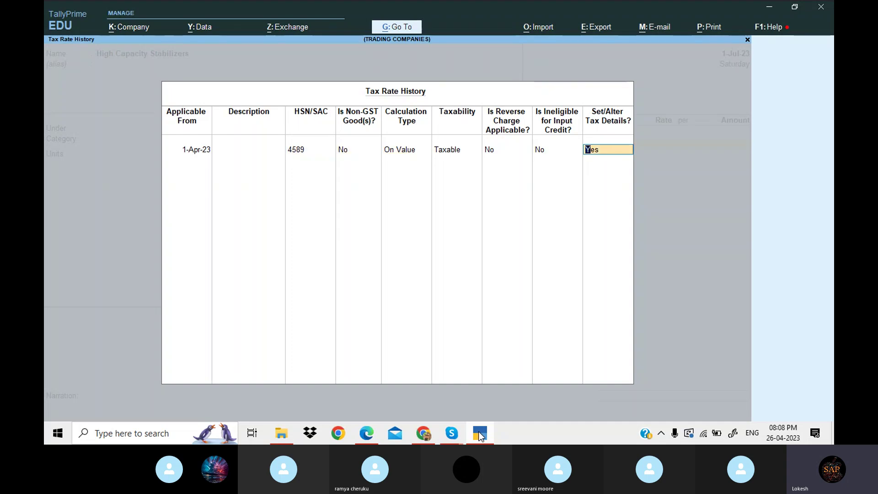
# - Set the stock item's integrated tax rate to 28%, leaving cess at 0%
pyautogui.press('Return')
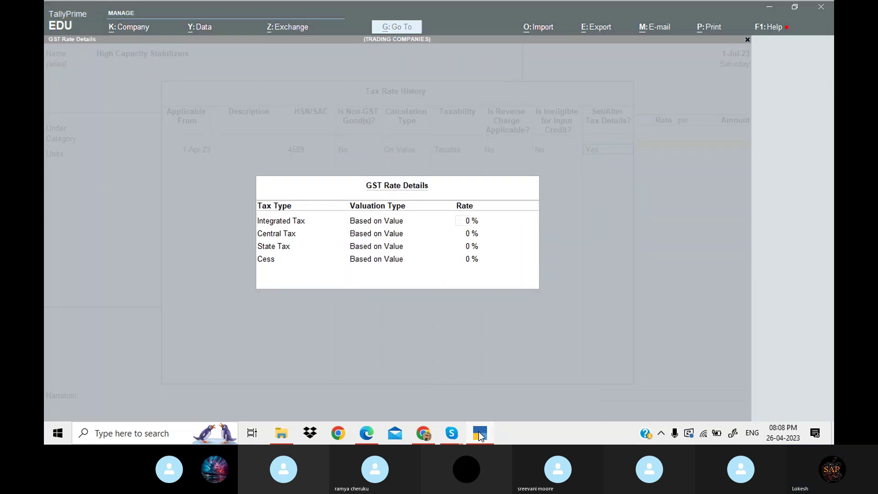
pyautogui.click(480, 435)
pyautogui.click(480, 434)
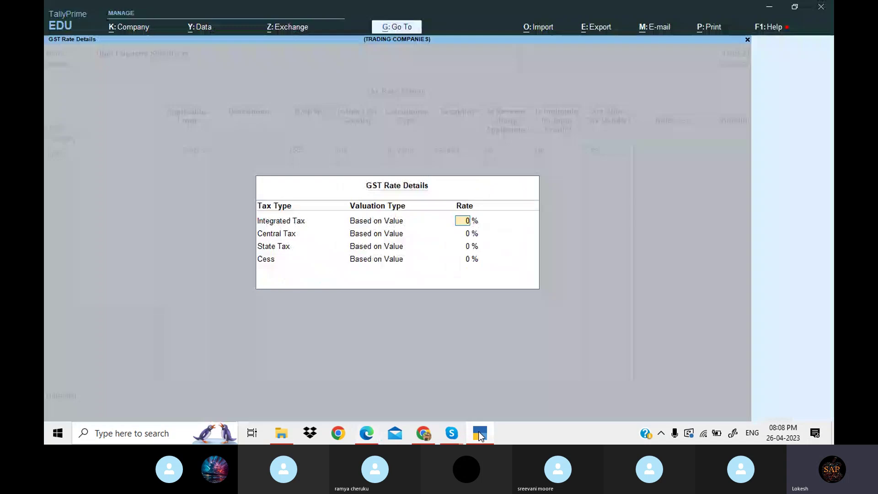
pyautogui.write('28')
pyautogui.press('Return')
pyautogui.press('Return')
pyautogui.press('Return')
pyautogui.press('Return')
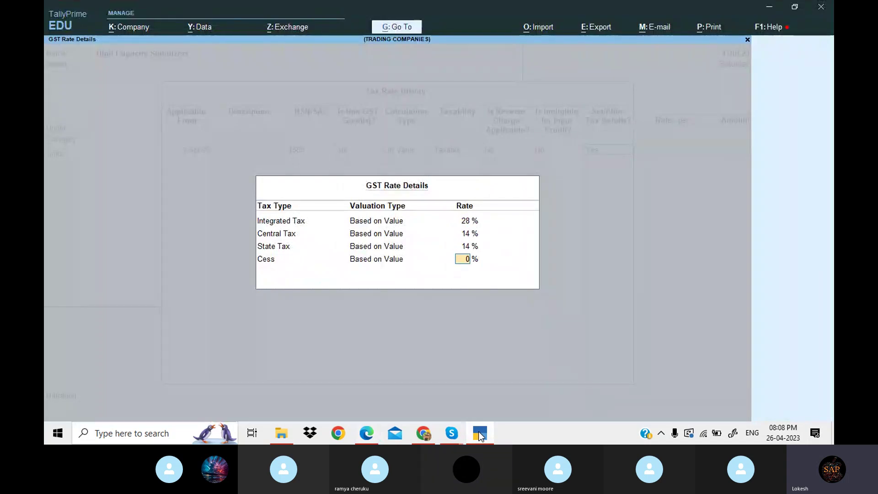
pyautogui.press('Return')
# - Accept the GST details and save the High Capacity Stabilizers item with the rate of duty left blank
pyautogui.press('Return')
pyautogui.press('Return')
pyautogui.press('Return')
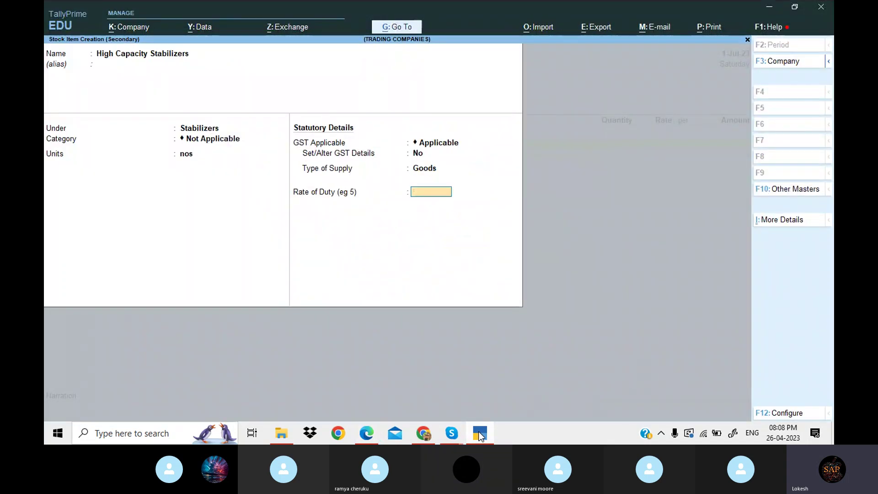
pyautogui.press('Return')
# - Enter a quantity of 100 nos at a rate of 600 for High Capacity Stabilizers and finish the item list
pyautogui.click(480, 433)
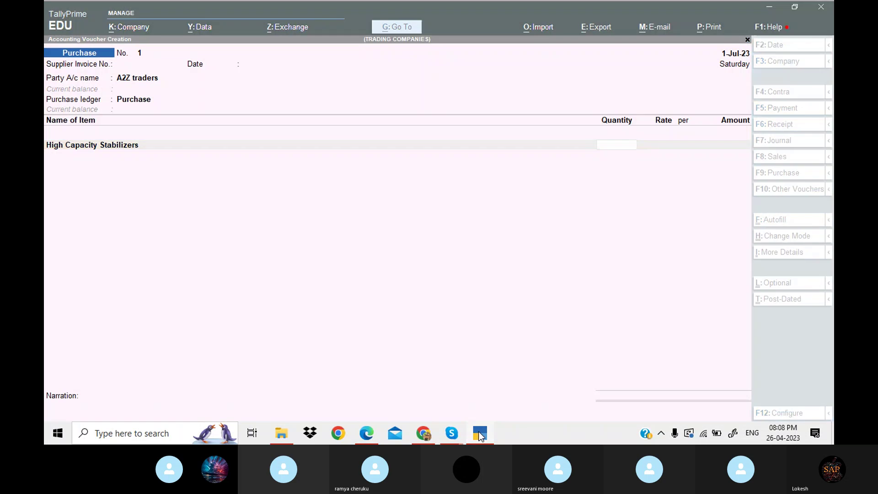
pyautogui.click(481, 433)
pyautogui.write('1')
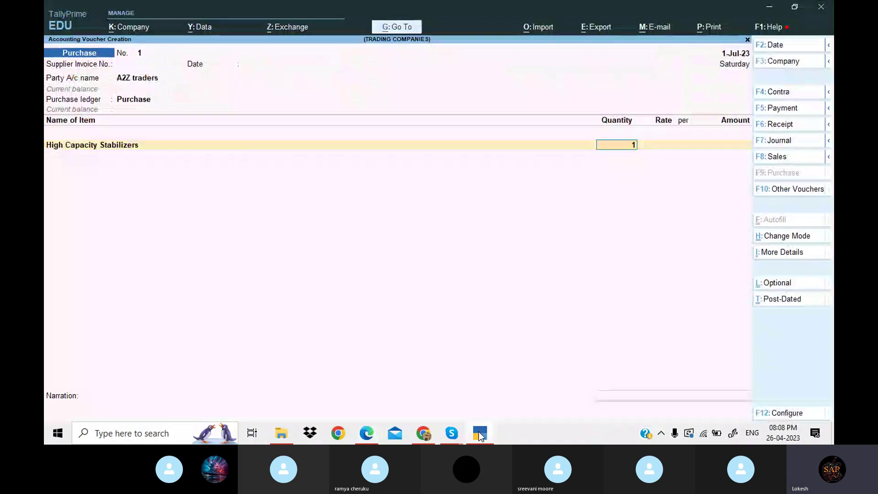
pyautogui.write('00')
pyautogui.press('Return')
pyautogui.write('60')
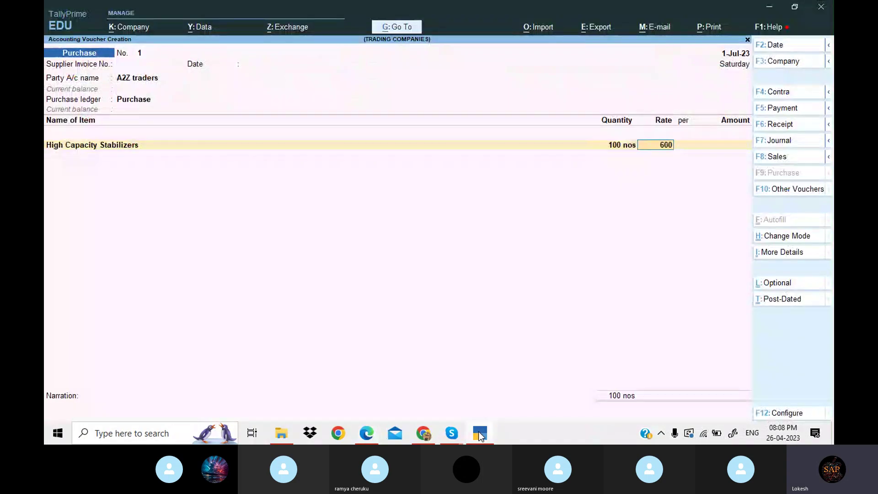
pyautogui.press('Return')
pyautogui.press('Return')
pyautogui.press('Return')
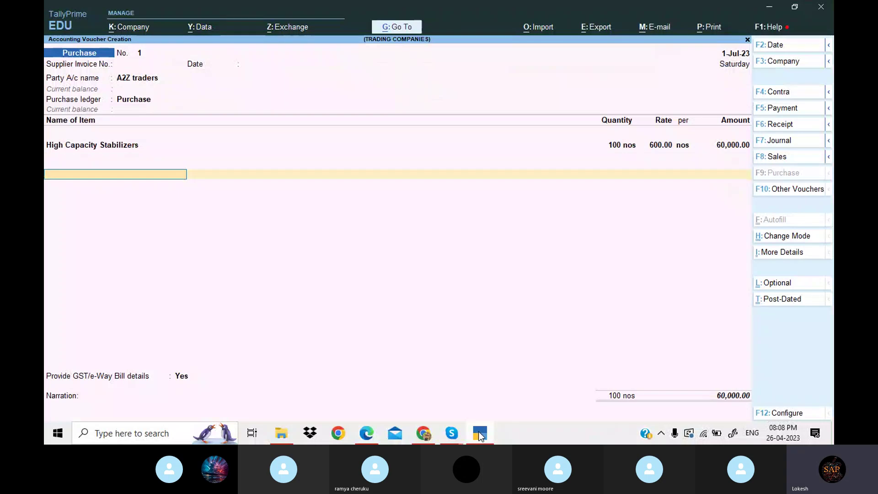
# - Create a CGST ledger from the purchase voucher and place it under Duties & Taxes
pyautogui.hotkey('alt', 'c')
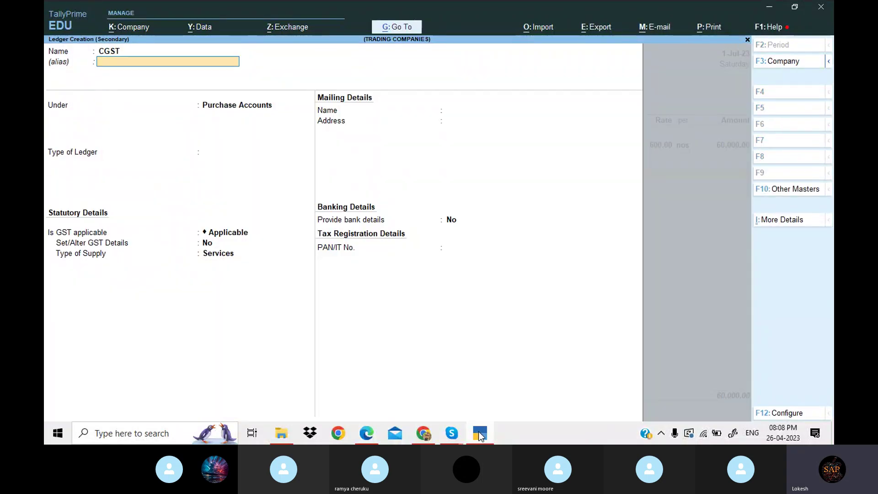
pyautogui.press('Return')
pyautogui.write('DU')
pyautogui.press('Return')
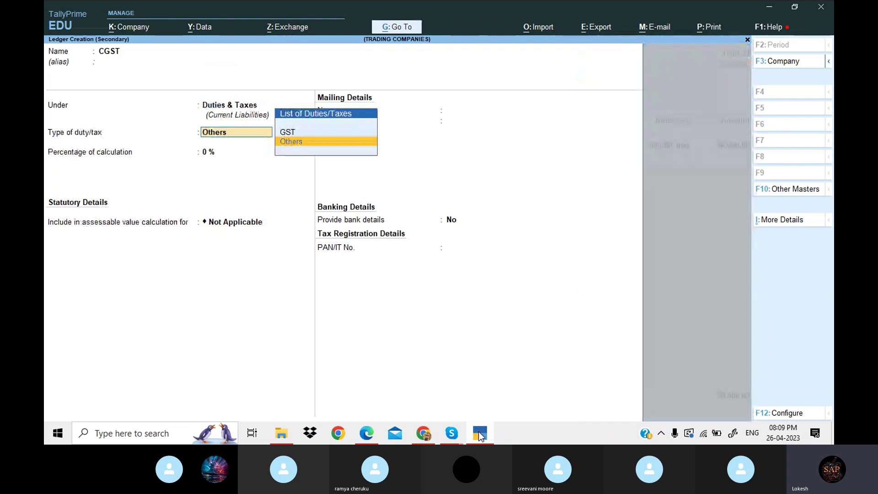
# - Set the CGST ledger's duty type to GST with Central Tax, leaving calculation at 0% and bank details at No, and add it to the voucher
pyautogui.press('Up')
pyautogui.press('Return')
pyautogui.press('Return')
pyautogui.press('Return')
pyautogui.press('Return')
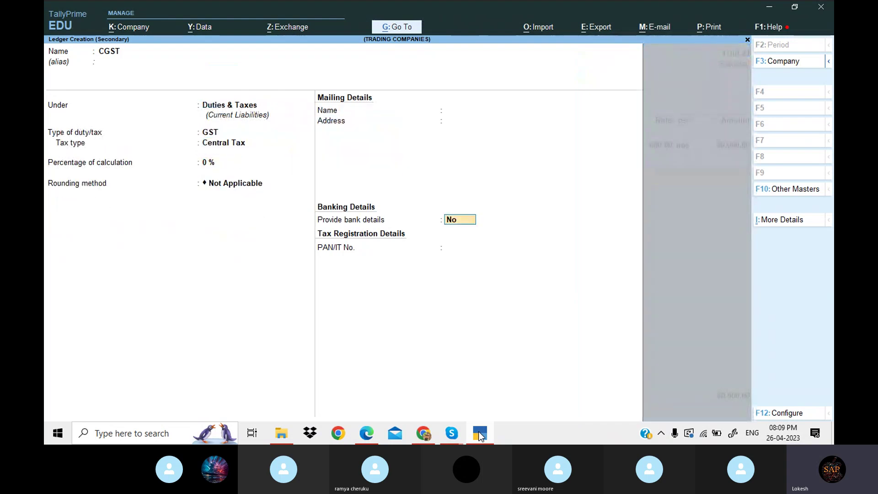
pyautogui.press('Return')
pyautogui.press('Return')
pyautogui.press('Return')
pyautogui.press('Return')
# - Create an SGST ledger under Duties & Taxes with GST as the type of duty
pyautogui.hotkey('alt', 'c')
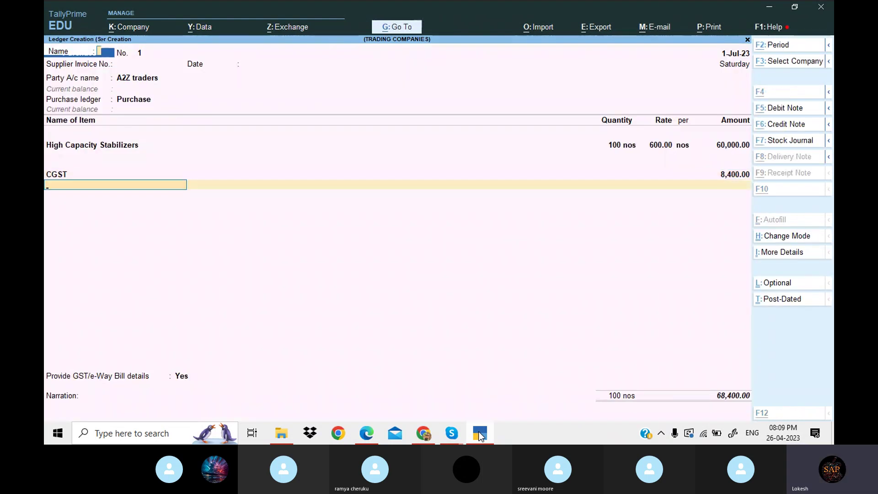
pyautogui.write('SGST')
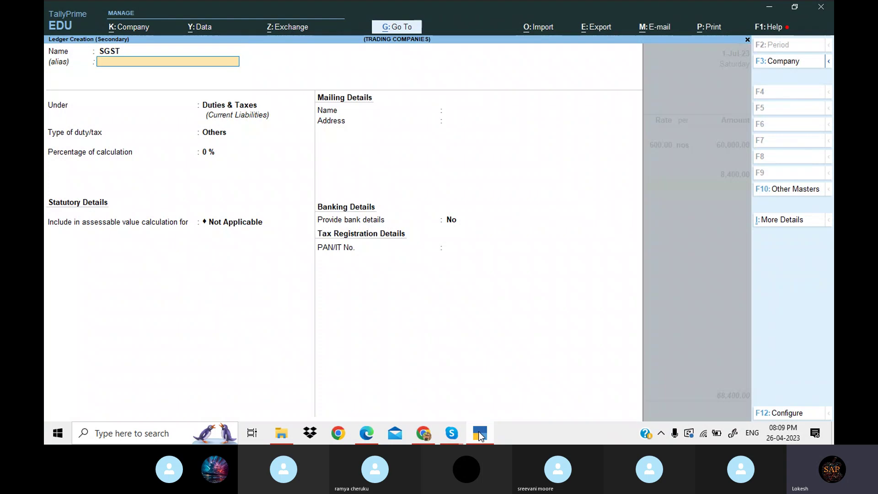
pyautogui.press('Return')
pyautogui.press('Return')
pyautogui.press('Up')
pyautogui.press('Return')
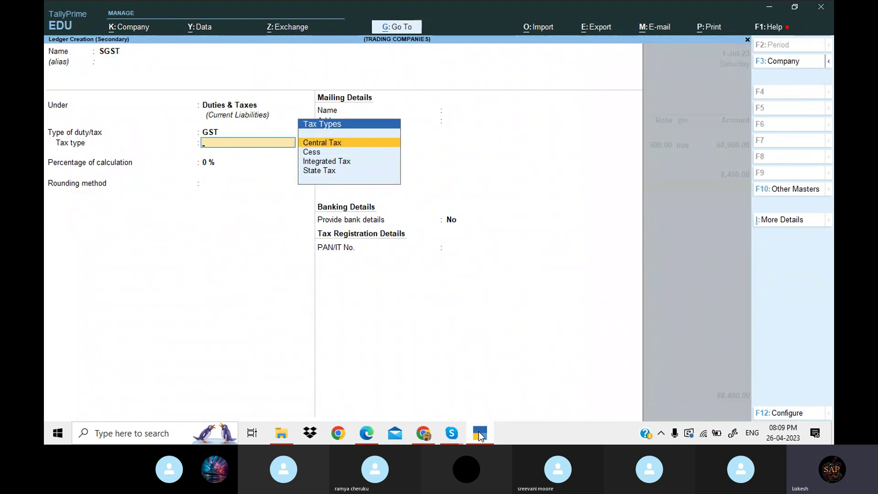
# - Set the SGST ledger's tax type to State Tax, keeping 0% calculation, no rounding and no bank details, and save it
pyautogui.press('Down')
pyautogui.press('Down')
pyautogui.press('Down')
pyautogui.press('Return')
pyautogui.press('Return')
pyautogui.press('Return')
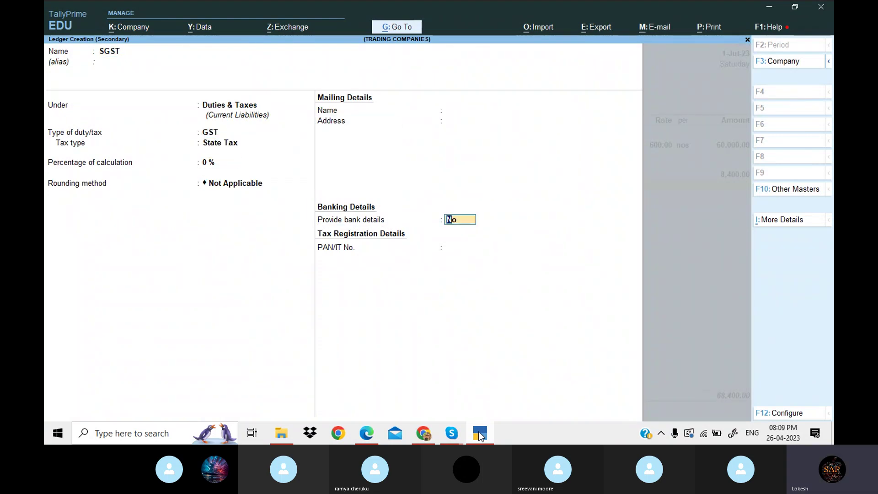
pyautogui.press('Return')
pyautogui.press('Return')
# - Finish the voucher's tax ledger entries and decline providing GST/e-Way Bill details
pyautogui.press('Return')
pyautogui.press('Up')
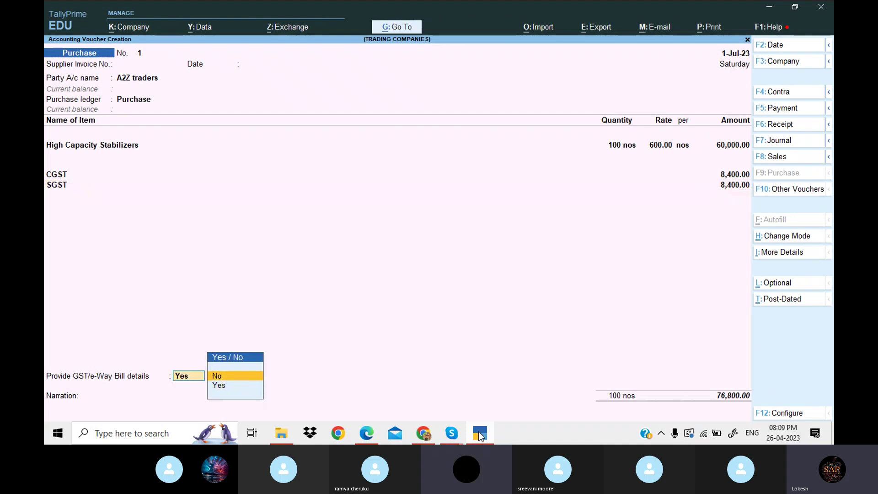
pyautogui.press('Return')
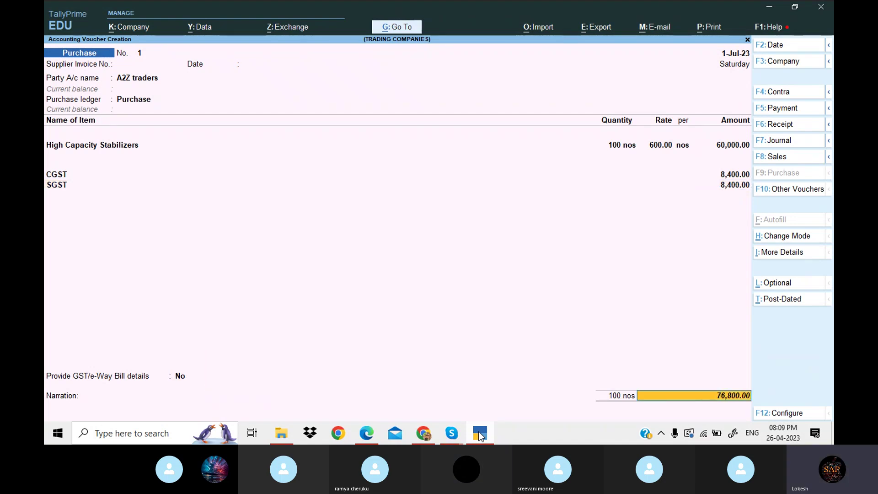
# - Compare the purchase voucher's total with transaction 6 in the PDF and return to TallyPrime
pyautogui.click(480, 434)
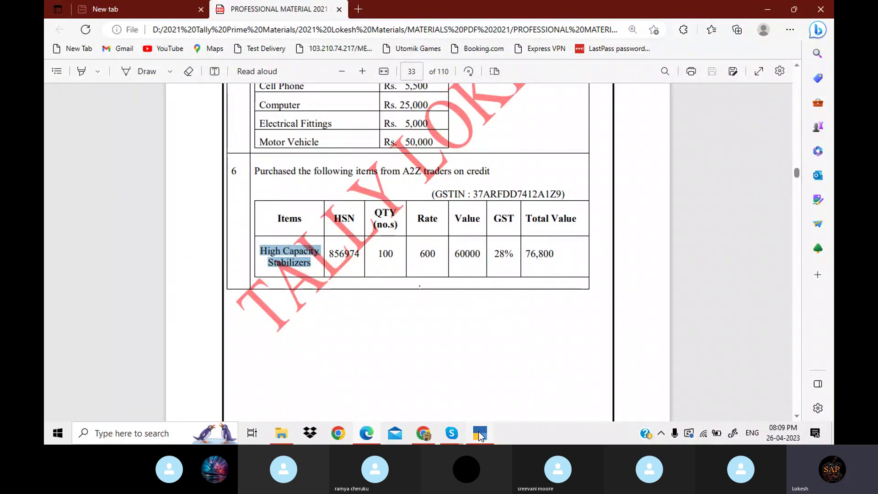
pyautogui.click(479, 434)
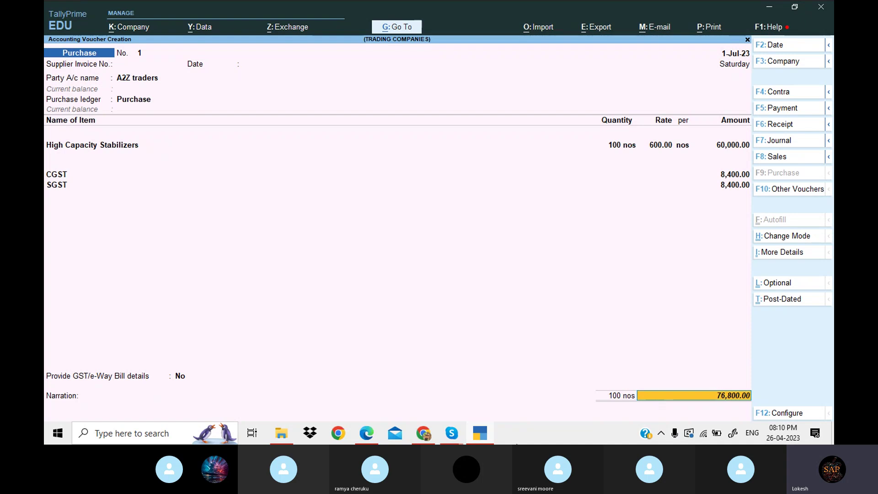
pyautogui.hotkey('alt', 'Tab')
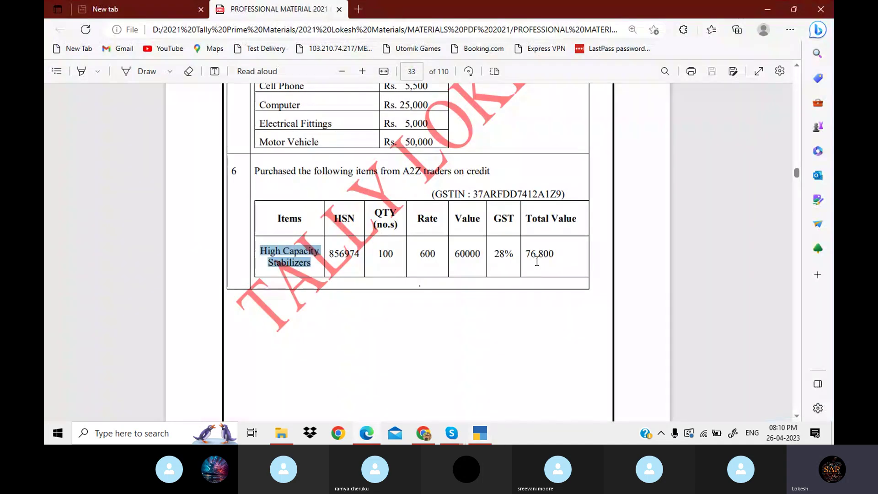
pyautogui.click(484, 434)
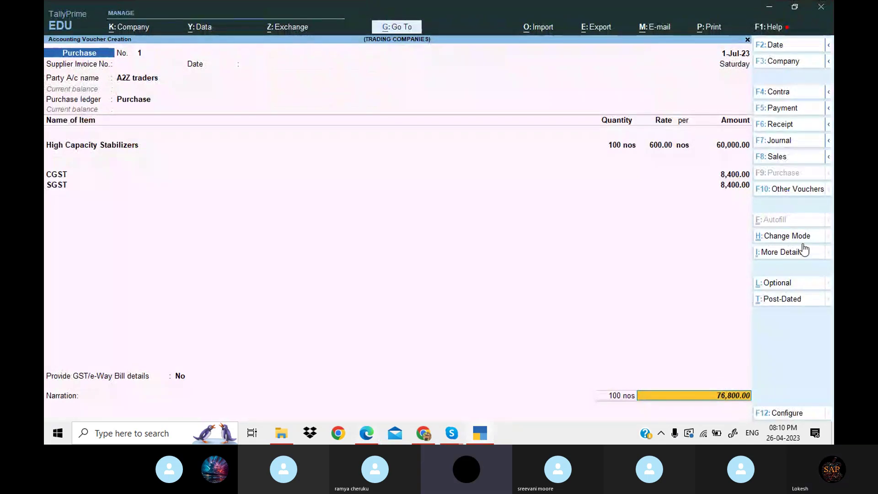
pyautogui.click(776, 237)
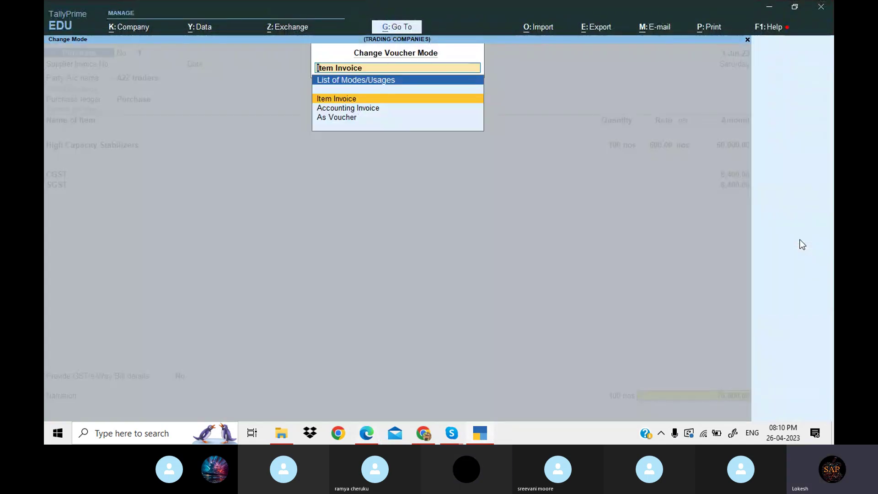
pyautogui.press('BackSpace')
pyautogui.press('Return')
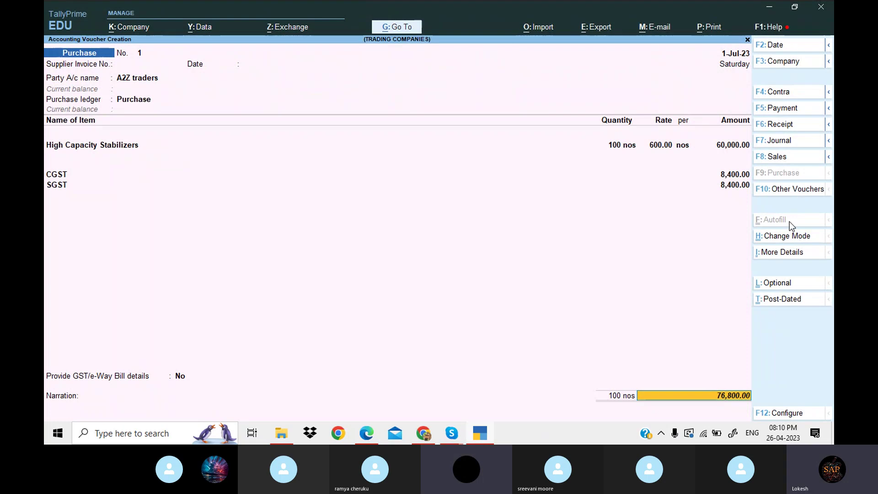
# - Examine the voucher's detailed GST - Tax Analysis with its central and state tax breakdown, and return to the voucher
pyautogui.click(788, 255)
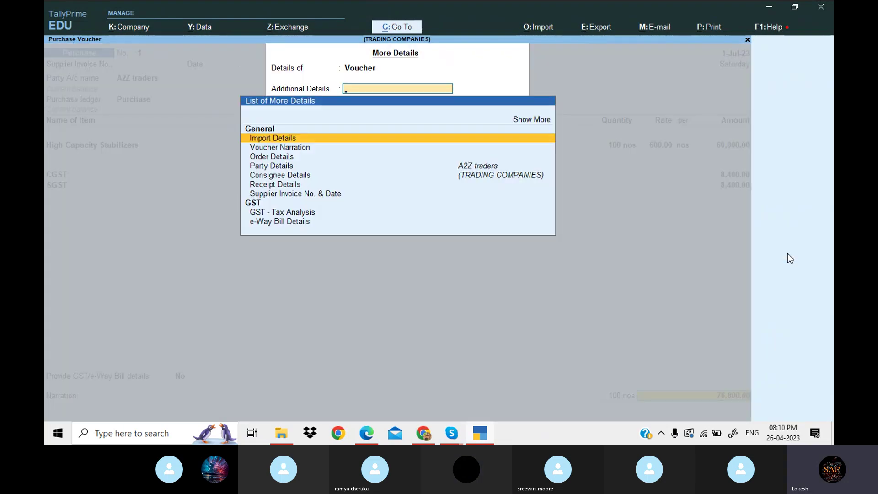
pyautogui.press('Down')
pyautogui.press('Down')
pyautogui.press('Down')
pyautogui.press('Down')
pyautogui.press('Down')
pyautogui.press('Down')
pyautogui.press('Down')
pyautogui.press('Return')
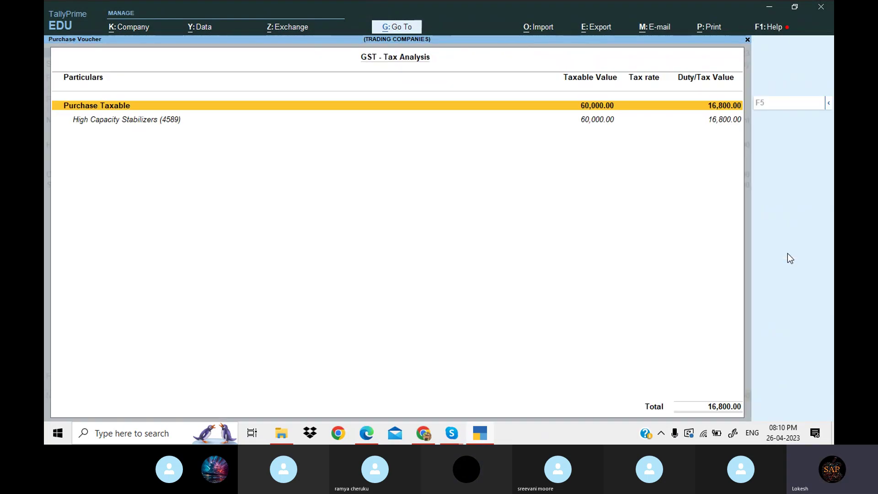
pyautogui.press('F5')
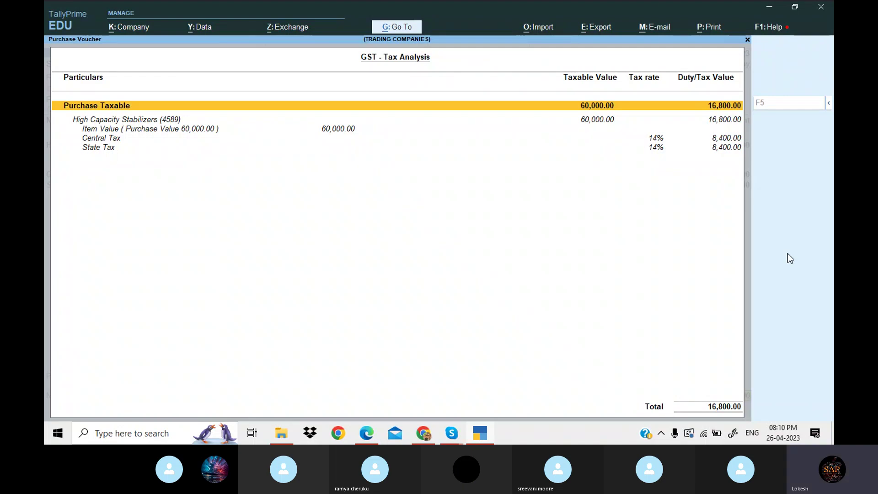
pyautogui.press('Escape')
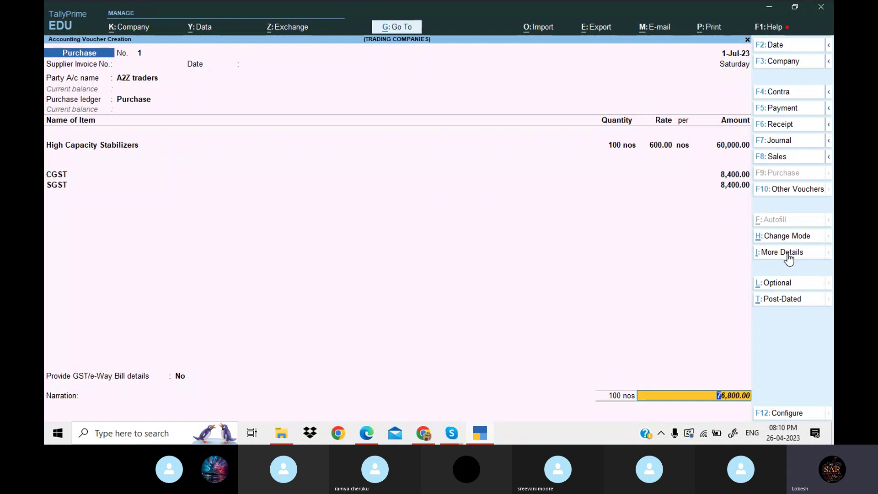
# - Save the A2Z traders purchase voucher with the narration left blank
pyautogui.press('Return')
pyautogui.press('Return')
pyautogui.press('Return')
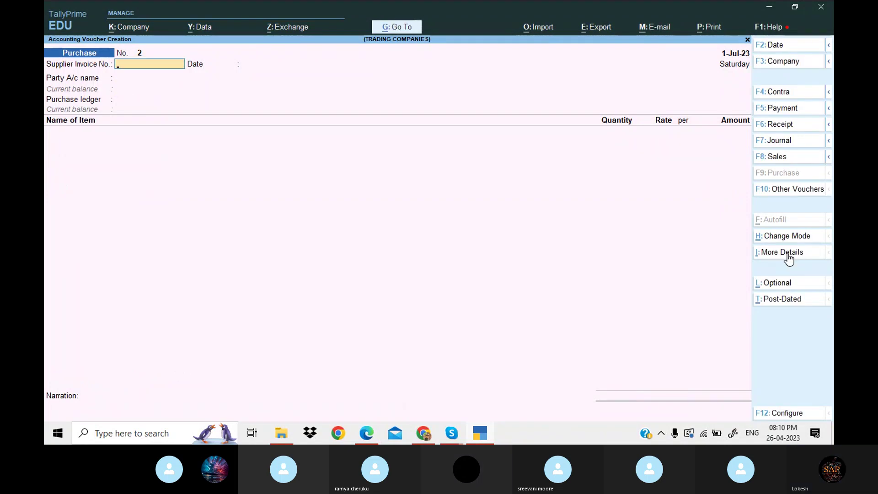
# - Switch to the PDF and copy the item name Low Capacity Stabilizers from transaction 7
pyautogui.click(488, 430)
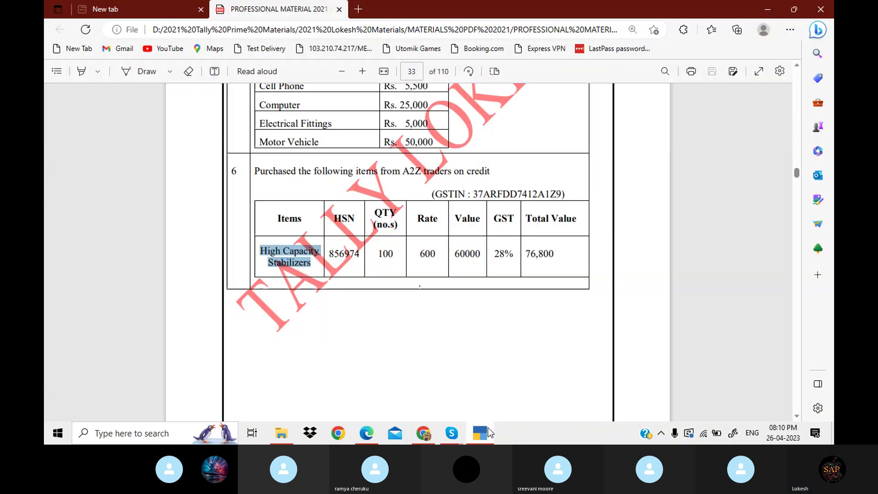
pyautogui.press('pagedown')
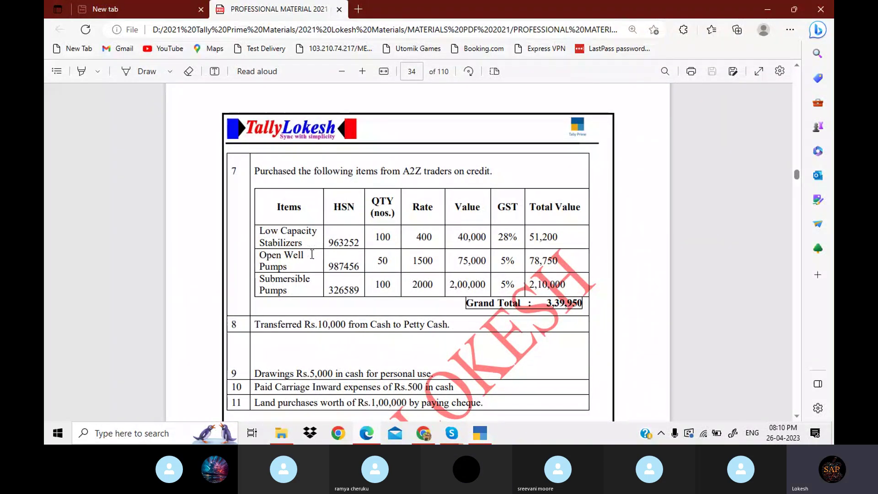
pyautogui.moveTo(260, 230); pyautogui.dragTo(304, 243)
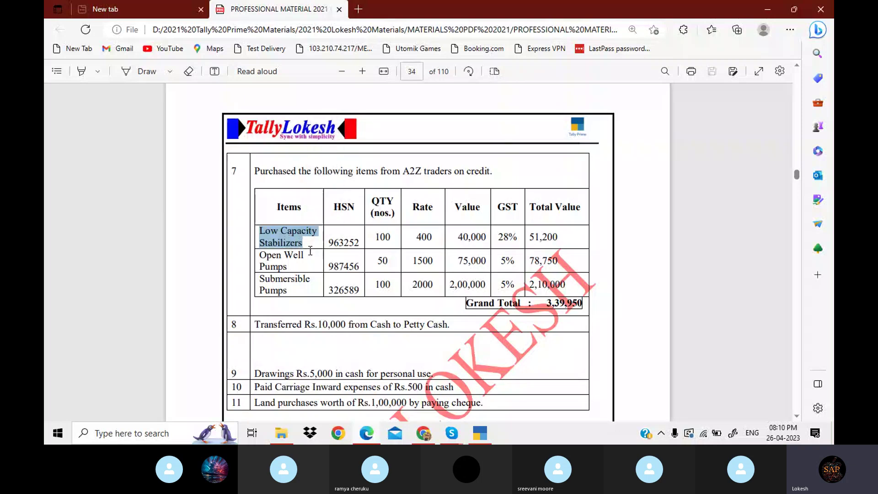
# - Return to TallyPrime and choose A2Z traders as the new purchase voucher's party, leaving the supplier invoice number and receipt details blank
pyautogui.click(476, 437)
pyautogui.press('Return')
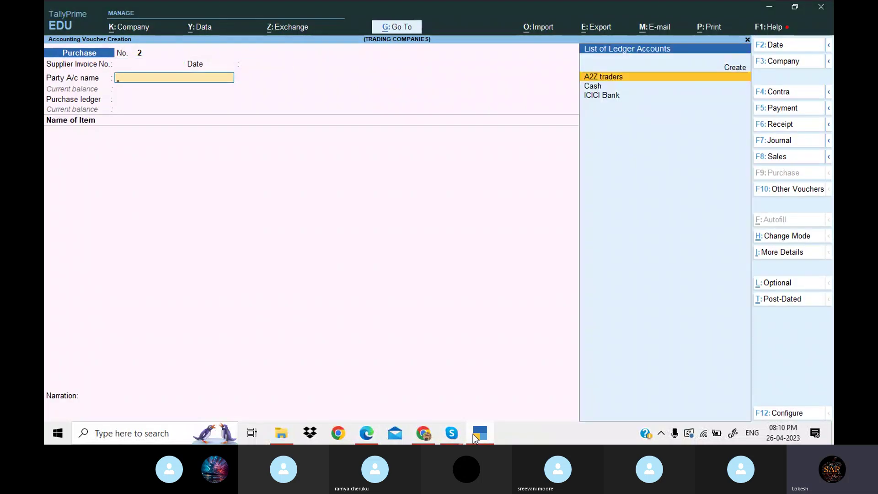
pyautogui.press('Return')
pyautogui.press('Return')
pyautogui.press('Return')
pyautogui.press('Return')
pyautogui.press('Return')
pyautogui.press('Return')
pyautogui.press('Return')
pyautogui.press('Return')
pyautogui.press('Return')
pyautogui.press('Return')
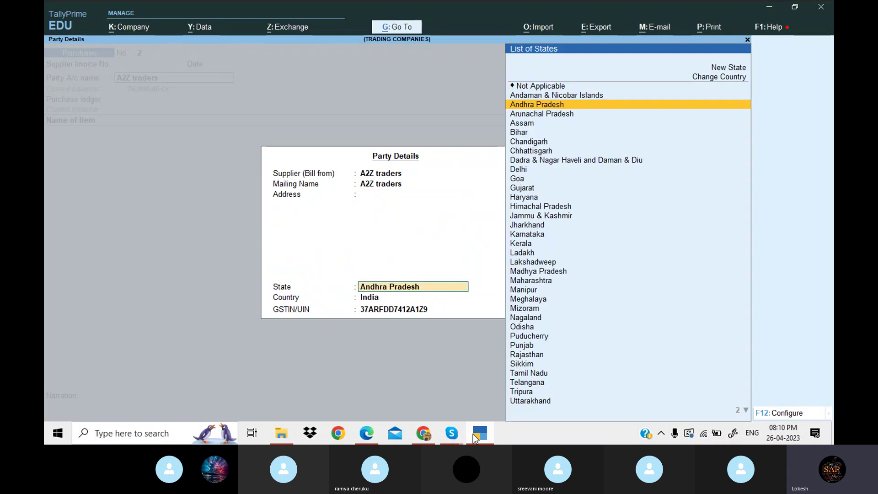
# - Accept the party details with Andhra Pradesh as the state and choose Purchase as the purchase ledger
pyautogui.press('Return')
pyautogui.press('Return')
pyautogui.press('Return')
pyautogui.press('Return')
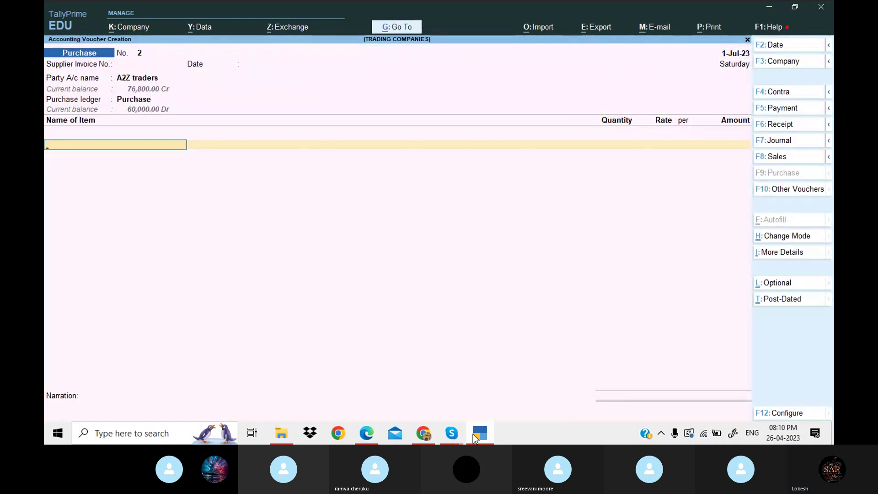
# - Start a new stock item named Low Capacity Stabilizers under the Stabilizers group, with no category and nos as the unit
pyautogui.hotkey('alt', 'c')
pyautogui.hotkey('ctrl', 'alt', 'v')
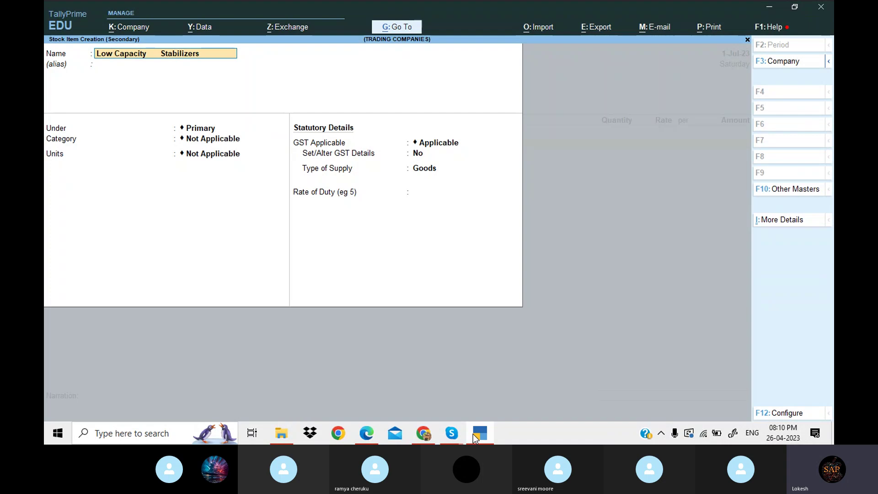
pyautogui.press('BackSpace')
pyautogui.press('Return')
pyautogui.press('Return')
pyautogui.press('Down')
pyautogui.press('Return')
pyautogui.press('Return')
pyautogui.press('Return')
pyautogui.press('Return')
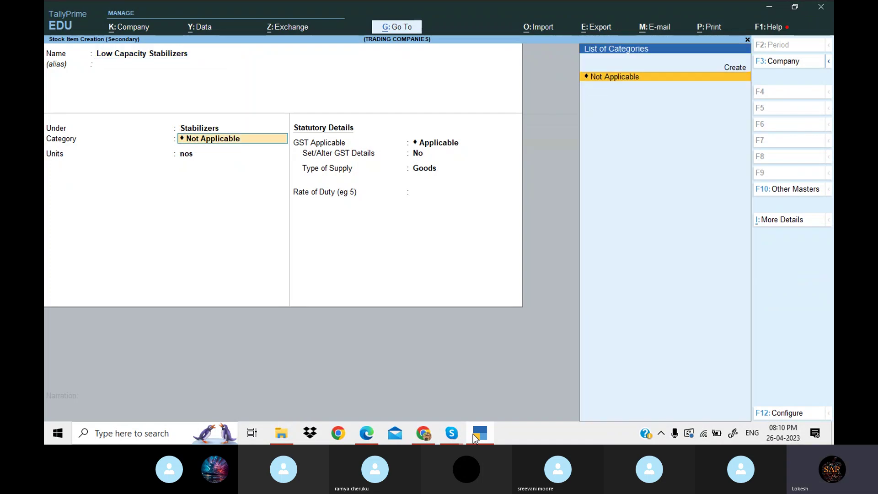
# - Add a tax rate entry for the item from 1-Apr-23 with HSN/SAC 1476, On Value and Taxable, without reverse charge or input credit ineligibility
pyautogui.press('y')
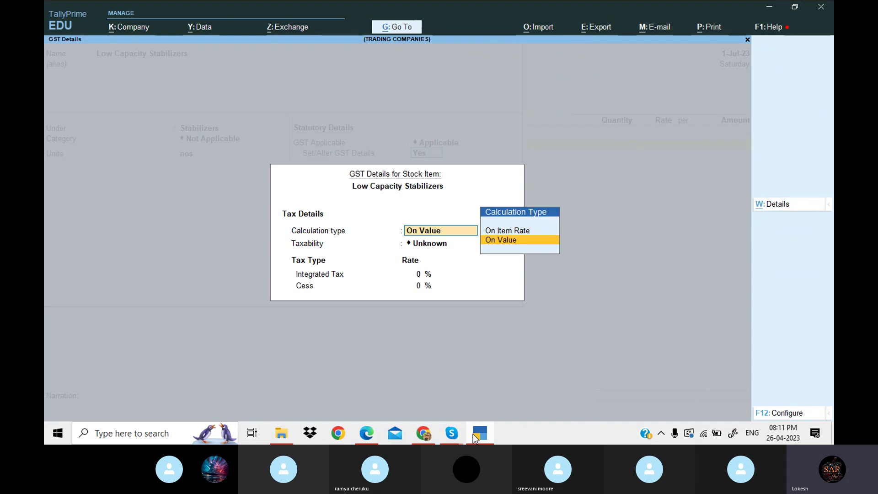
pyautogui.press('Return')
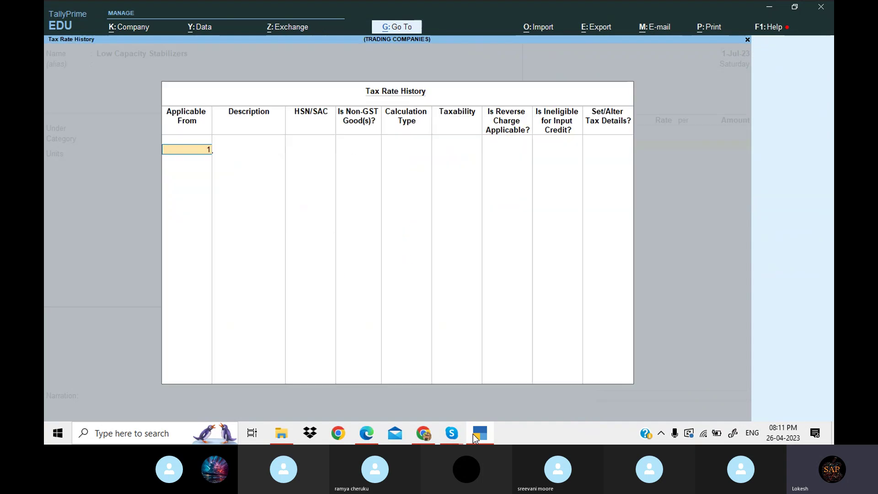
pyautogui.write('1-4')
pyautogui.press('Return')
pyautogui.press('Return')
pyautogui.write('14')
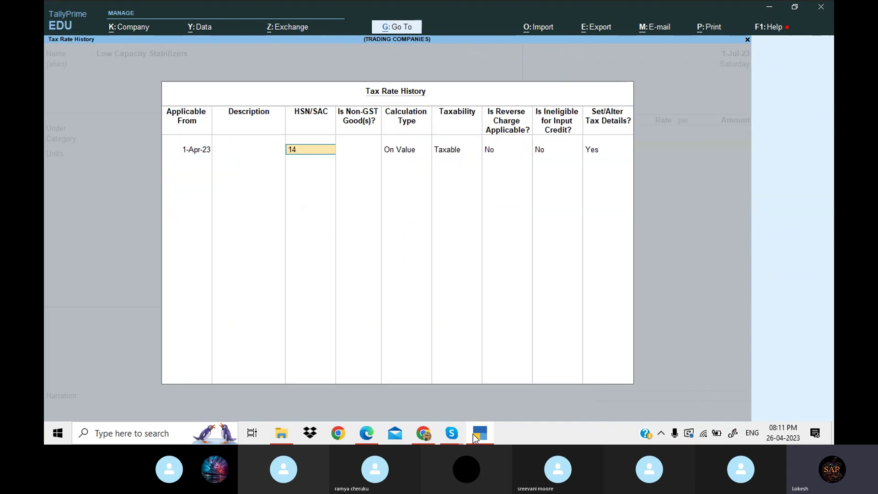
pyautogui.write('76')
pyautogui.press('Return')
pyautogui.press('Return')
pyautogui.press('Return')
pyautogui.press('Return')
pyautogui.press('Return')
pyautogui.press('Return')
pyautogui.press('Return')
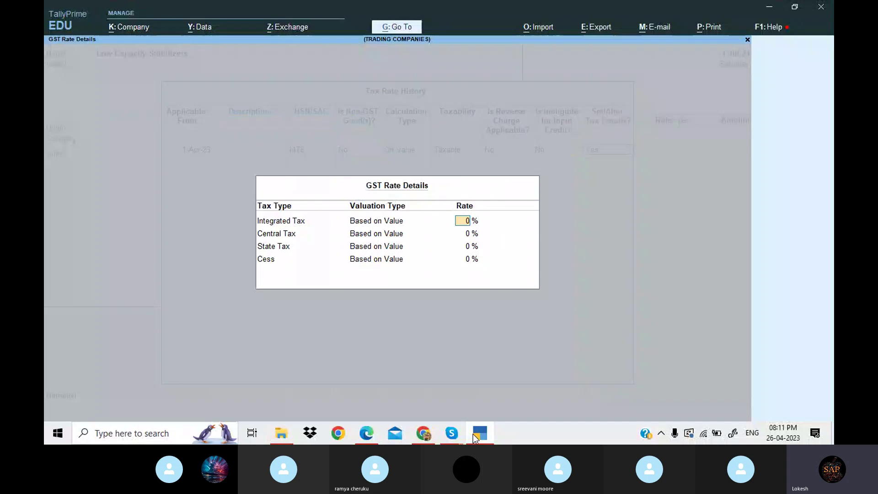
# - Set the Low Capacity Stabilizers integrated tax rate to 28%, leaving cess at 0%
pyautogui.write('28')
pyautogui.press('Return')
pyautogui.press('Return')
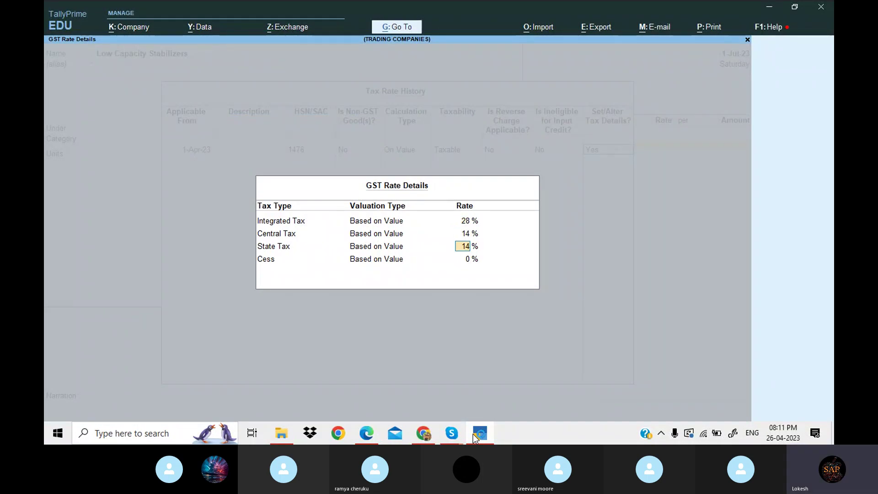
pyautogui.press('Return')
pyautogui.press('Return')
# - Accept the GST details, save the Low Capacity Stabilizers item with the rate of duty left blank, and switch back to the PDF
pyautogui.press('Return')
pyautogui.press('Return')
pyautogui.press('Return')
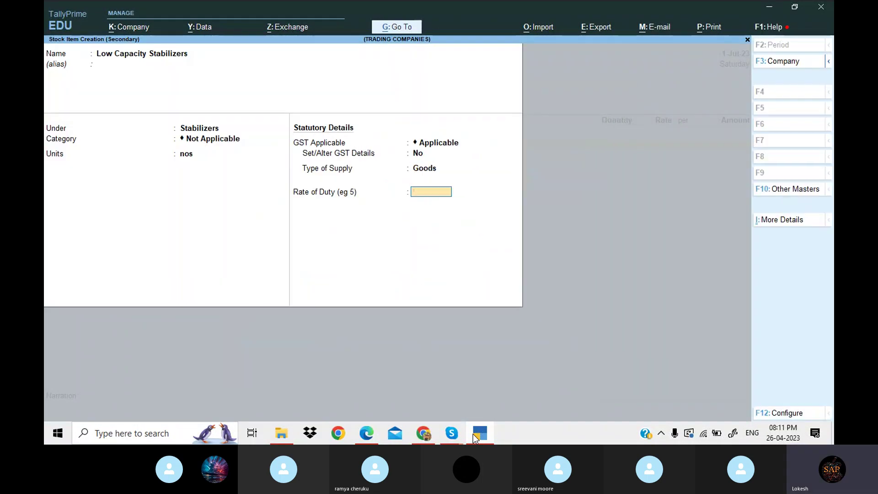
pyautogui.press('Return')
pyautogui.hotkey('alt', 'Tab')
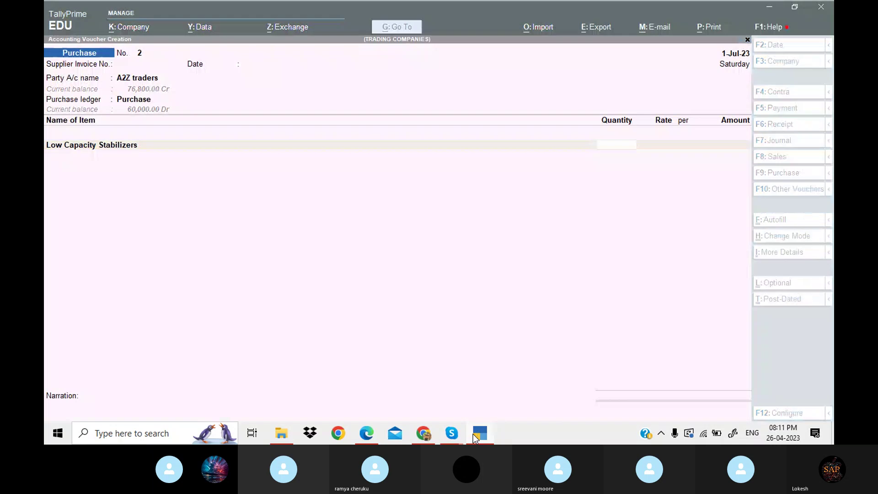
# - Switch back to TallyPrime and enter 100 nos at a rate of 400 for Low Capacity Stabilizers in the purchase voucher
pyautogui.click(474, 437)
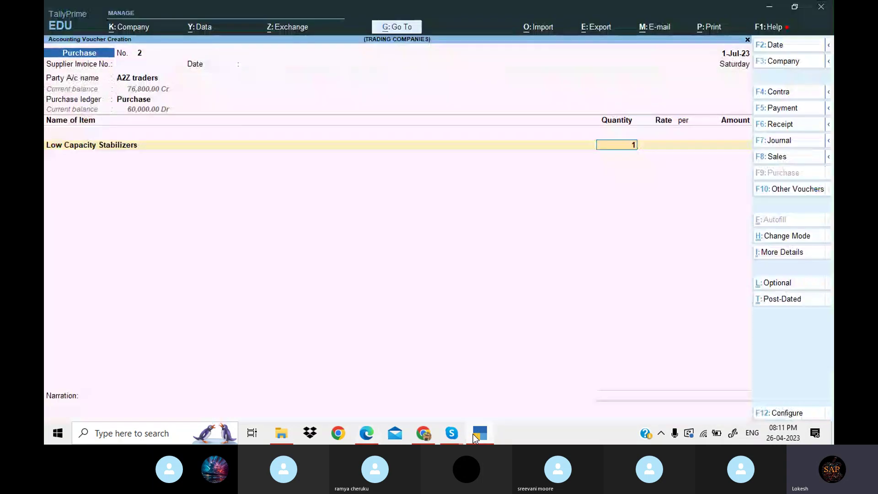
pyautogui.write('100')
pyautogui.press('Return')
pyautogui.write('400')
pyautogui.press('Return')
pyautogui.press('Return')
pyautogui.press('Return')
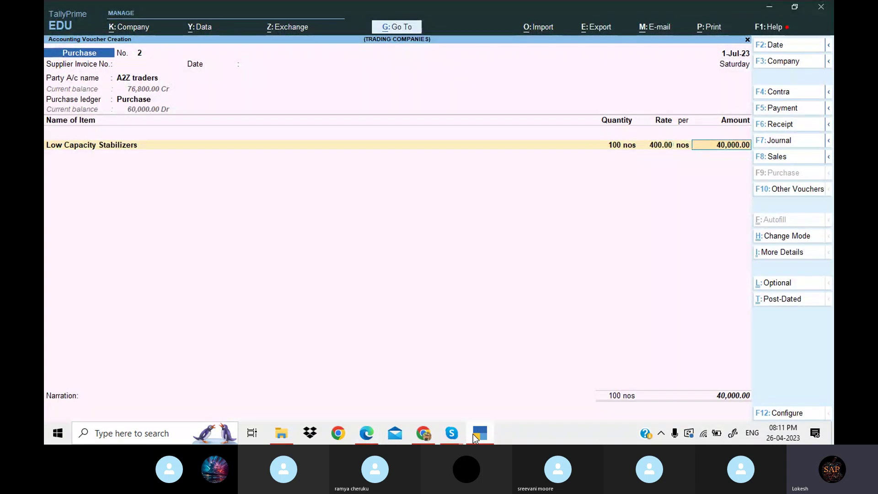
# - Start a new stock item named Open Well Pumps, copying the name from transaction 7 in the PDF
pyautogui.hotkey('alt', 'c')
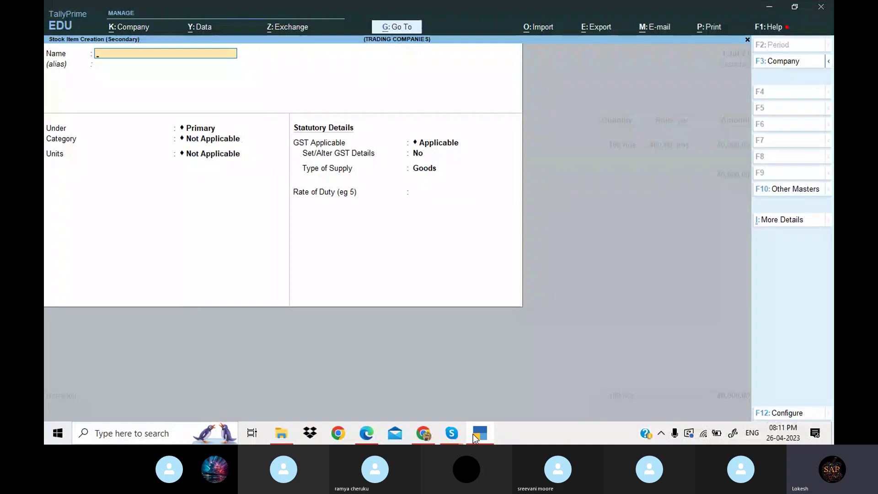
pyautogui.click(366, 432)
pyautogui.moveTo(260, 255); pyautogui.dragTo(288, 266)
pyautogui.hotkey('ctrl', 'c')
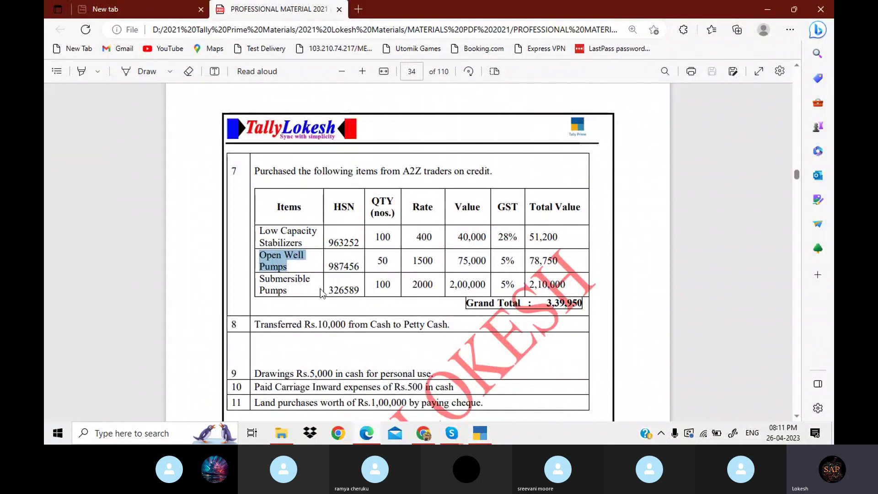
pyautogui.click(485, 438)
pyautogui.hotkey('ctrl', 'v')
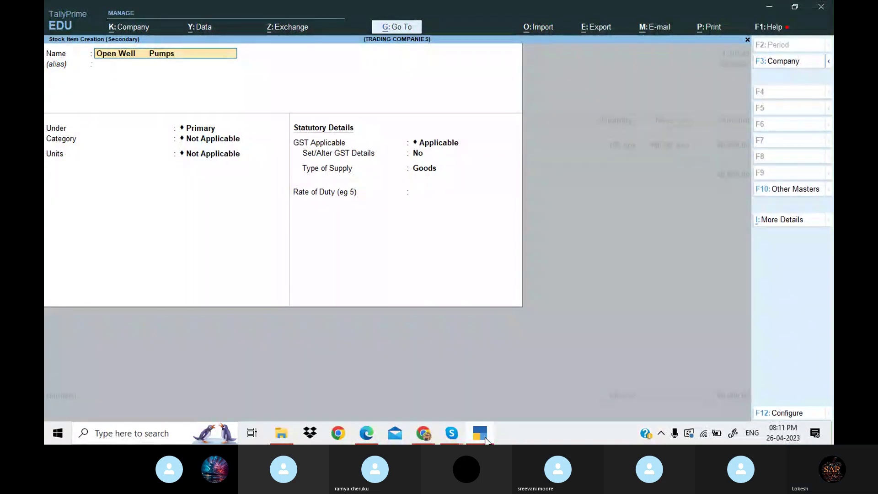
pyautogui.press('Return')
pyautogui.press('Return')
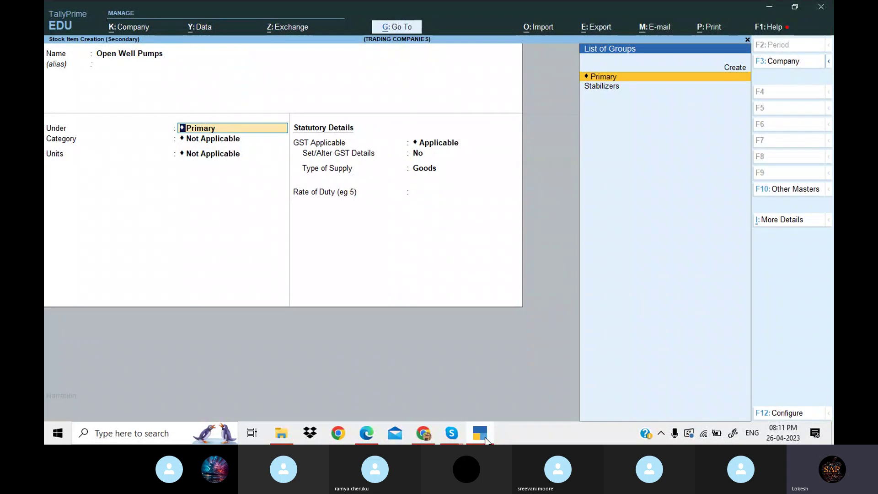
# - Create a stock group named Pupms under Primary for the item, without adding quantities or setting GST details
pyautogui.hotkey('alt', 'c')
pyautogui.write('PU')
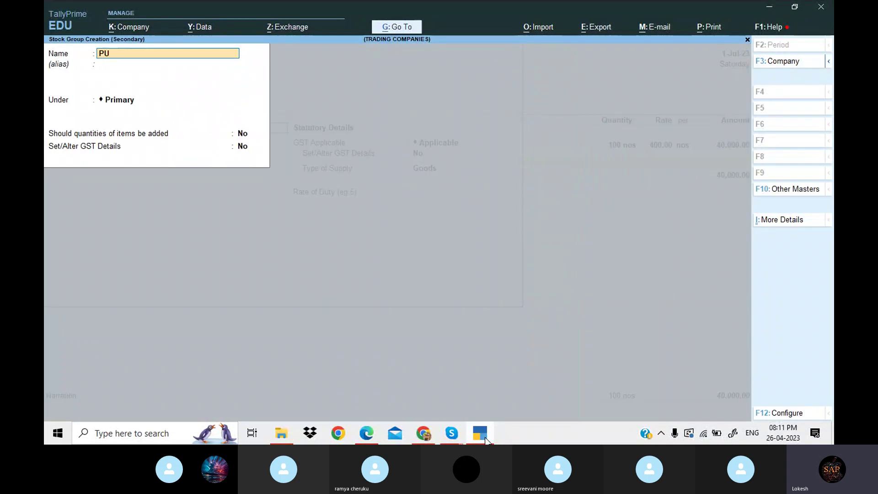
pyautogui.write('MPS')
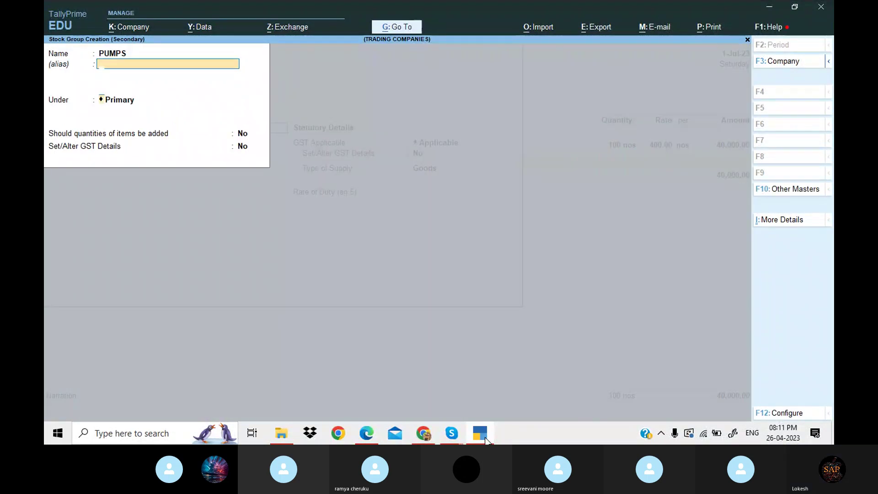
pyautogui.press('Return')
pyautogui.press('Return')
pyautogui.press('Return')
pyautogui.press('BackSpace')
pyautogui.press('BackSpace')
pyautogui.press('BackSpace')
pyautogui.press('BackSpace')
pyautogui.press('BackSpace')
pyautogui.press('BackSpace')
pyautogui.press('BackSpace')
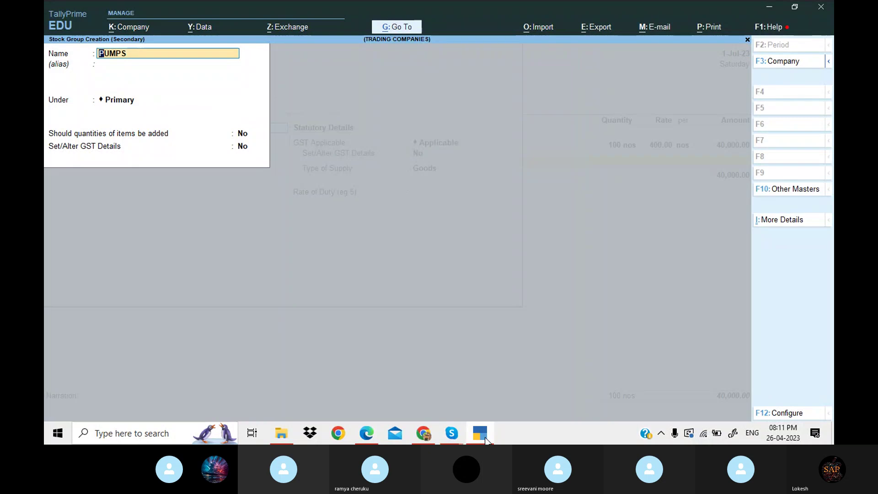
pyautogui.write('upms')
pyautogui.press('Return')
pyautogui.press('Return')
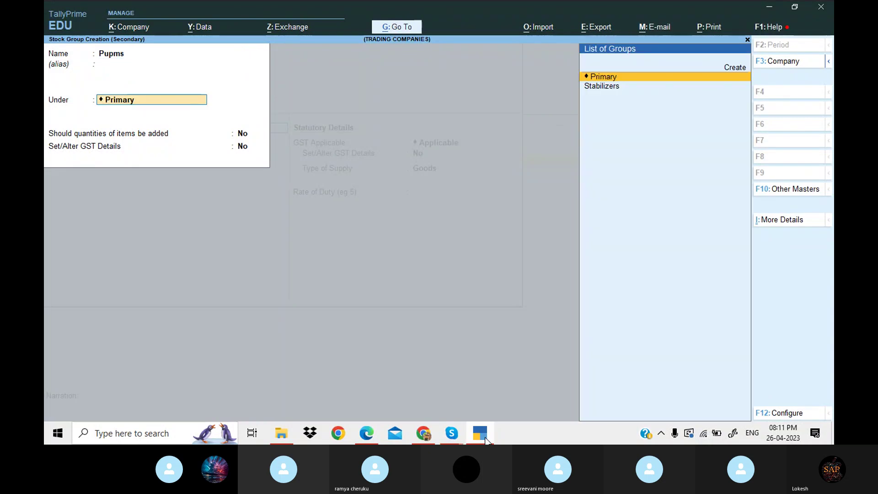
pyautogui.press('Return')
pyautogui.press('Return')
pyautogui.press('Return')
pyautogui.press('Return')
# - Leave the Open Well Pumps category as Not Applicable, choose nos as the unit, and turn on setting its GST details
pyautogui.press('Return')
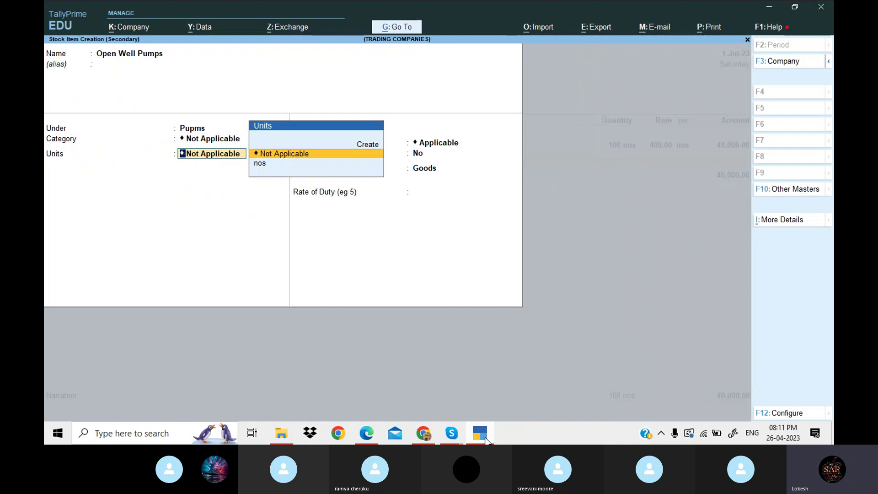
pyautogui.press('Down')
pyautogui.press('Return')
pyautogui.press('Return')
pyautogui.press('y')
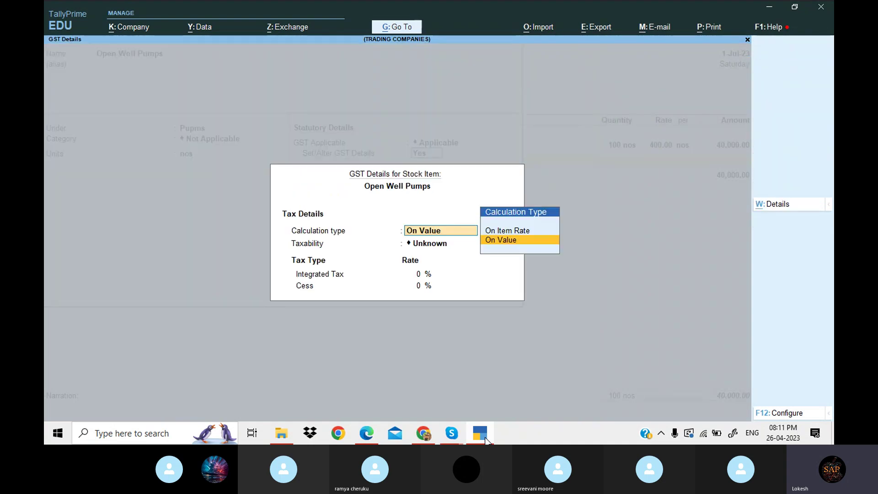
# - Add a tax rate entry for Open Well Pumps from 1-Apr-23 with HSN/SAC 2589, On Value and Taxable, without reverse charge or input credit ineligibility
pyautogui.press('Return')
pyautogui.write('1-')
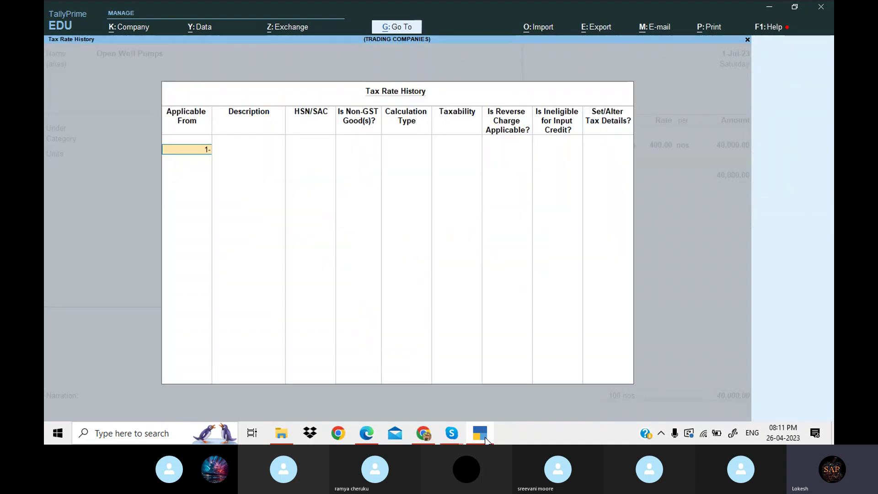
pyautogui.write('4')
pyautogui.press('Return')
pyautogui.press('Return')
pyautogui.write('2589')
pyautogui.press('Return')
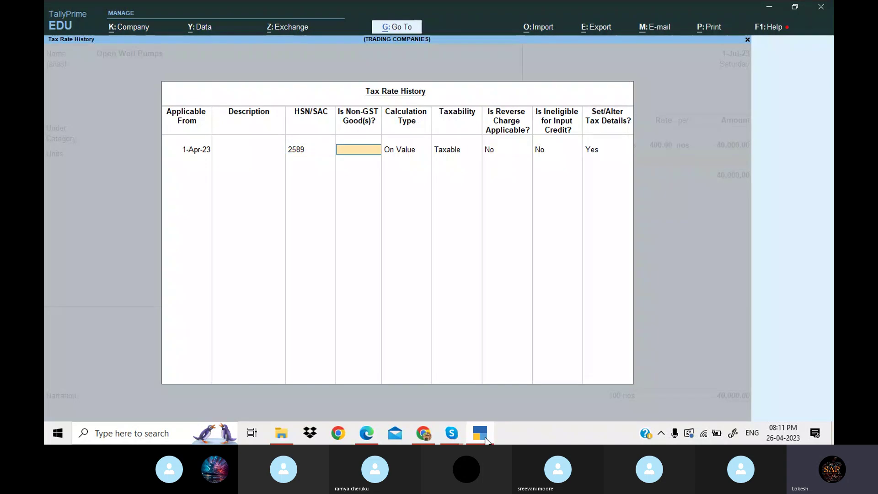
pyautogui.press('Return')
pyautogui.press('Return')
pyautogui.press('Return')
pyautogui.press('Return')
pyautogui.press('Return')
pyautogui.press('Return')
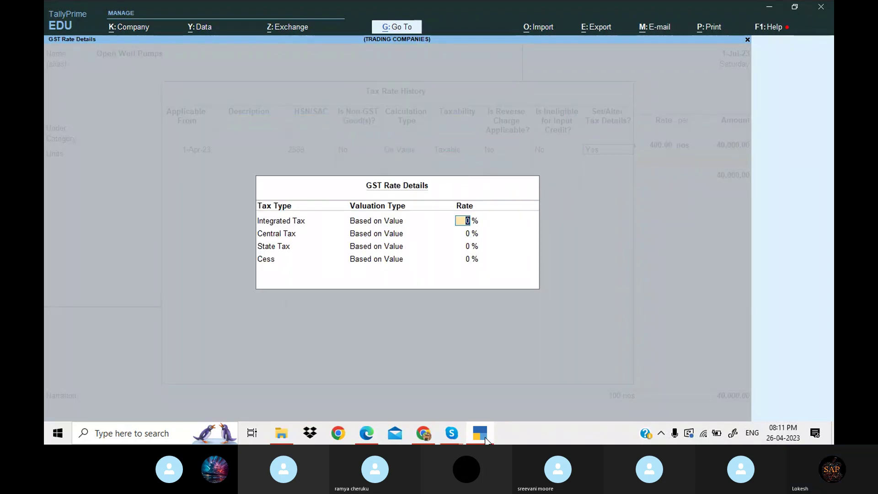
# - Set the Open Well Pumps integrated tax rate to 5%, leaving cess at 0%
pyautogui.click(479, 433)
pyautogui.click(480, 433)
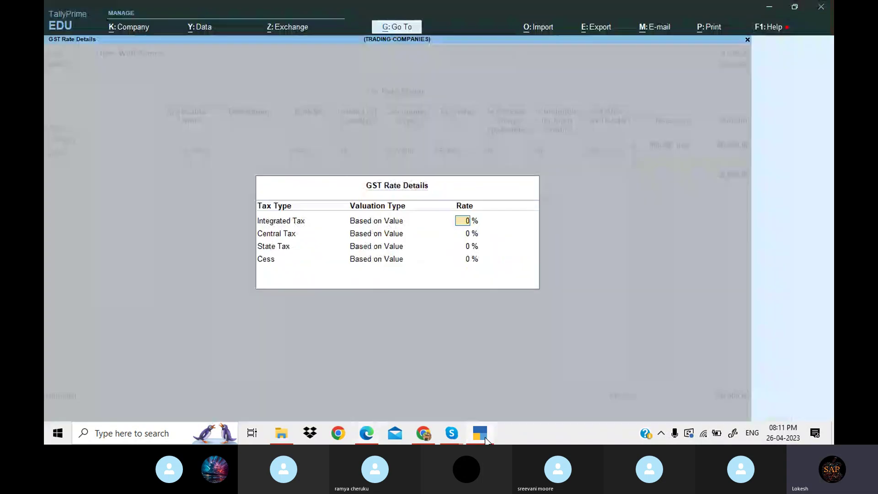
pyautogui.write('5')
pyautogui.press('Return')
pyautogui.press('Return')
pyautogui.press('Return')
pyautogui.press('Return')
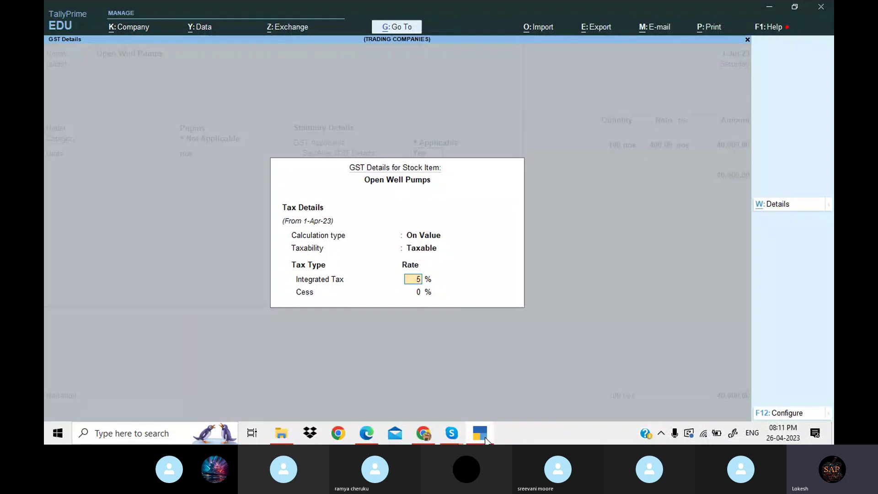
# - Accept the GST details and save the Open Well Pumps item without entering a rate of duty
pyautogui.press('Return')
pyautogui.press('Return')
pyautogui.press('Return')
pyautogui.press('Return')
pyautogui.press('Return')
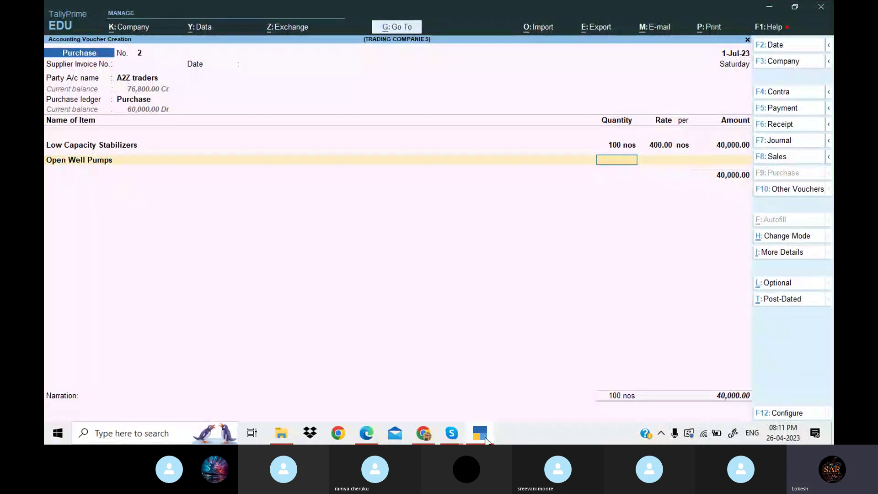
# - Enter 50 nos at a rate of 1,500 for Open Well Pumps in the purchase voucher
pyautogui.click(485, 439)
pyautogui.click(485, 439)
pyautogui.write('50')
pyautogui.press('Return')
pyautogui.write('1,500')
pyautogui.press('Return')
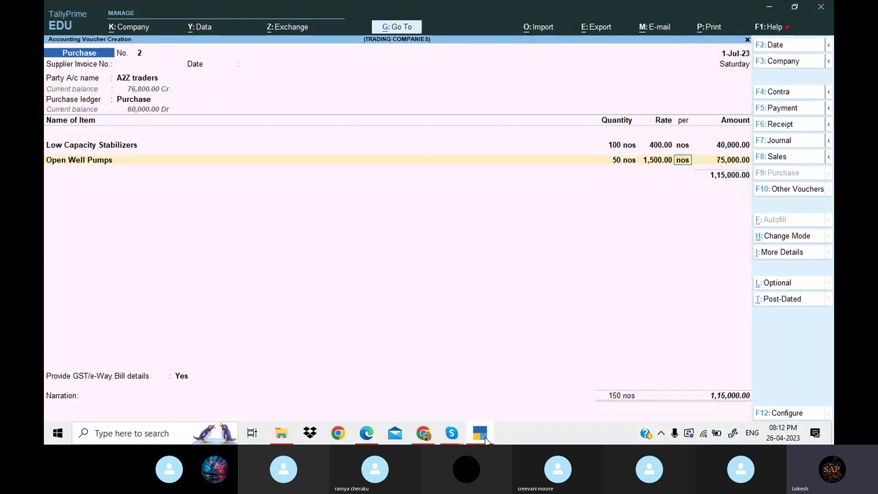
pyautogui.press('Return')
pyautogui.press('Return')
# - Start a new stock item named Submersible Pumps, copying the name from the PDF and removing the extra spaces between the words
pyautogui.hotkey('alt', 'c')
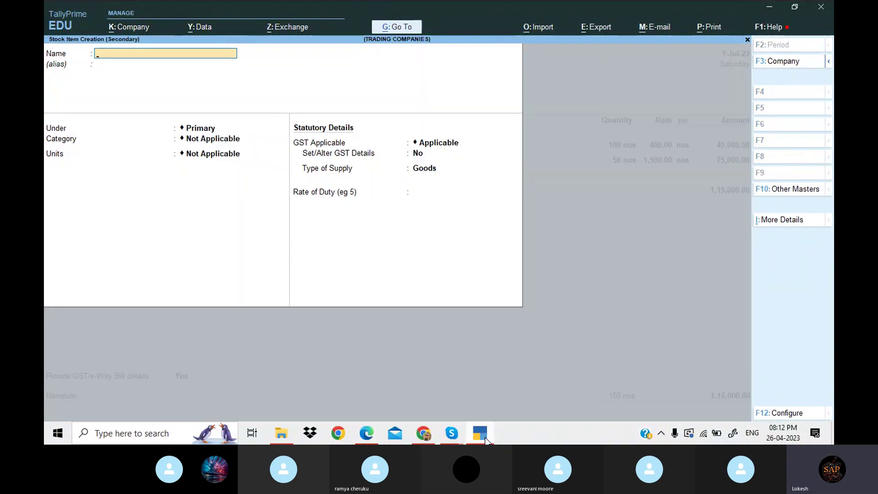
pyautogui.click(486, 439)
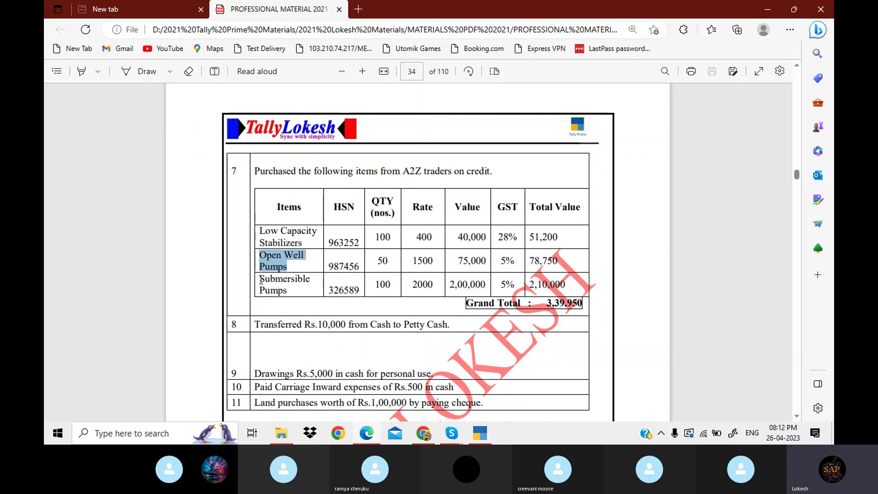
pyautogui.moveTo(260, 278); pyautogui.dragTo(287, 291)
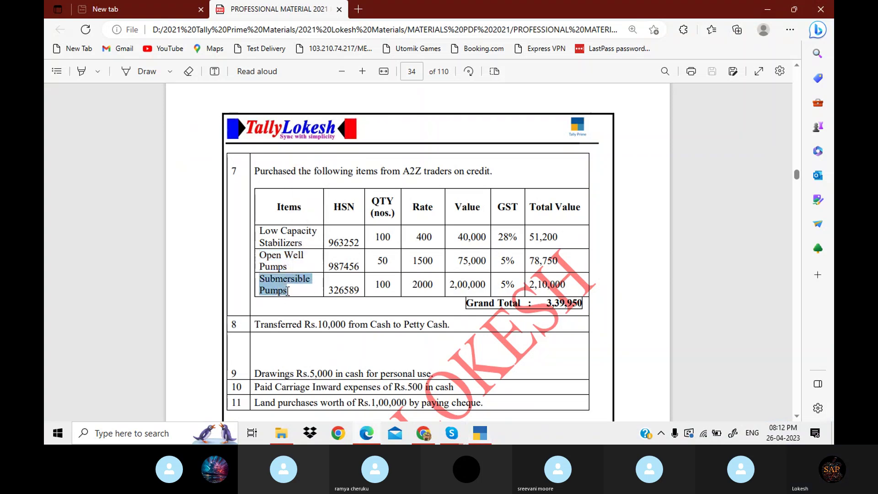
pyautogui.click(486, 438)
pyautogui.hotkey('ctrl', 'alt', 'v')
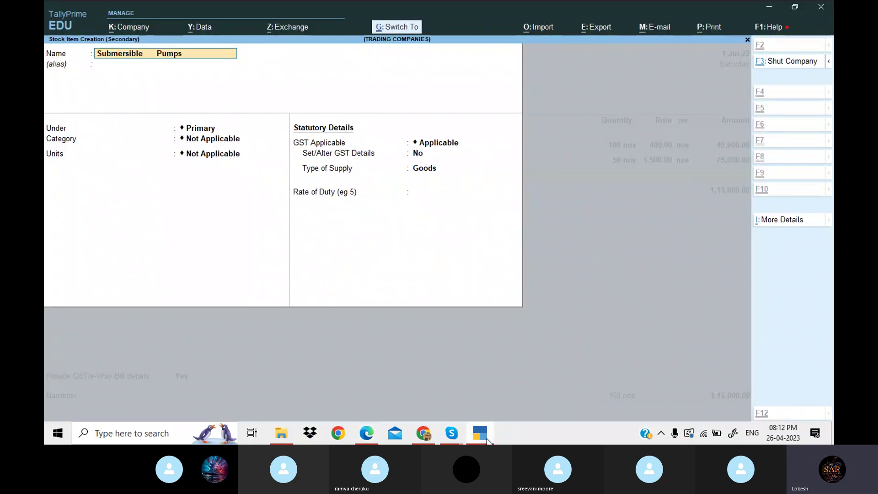
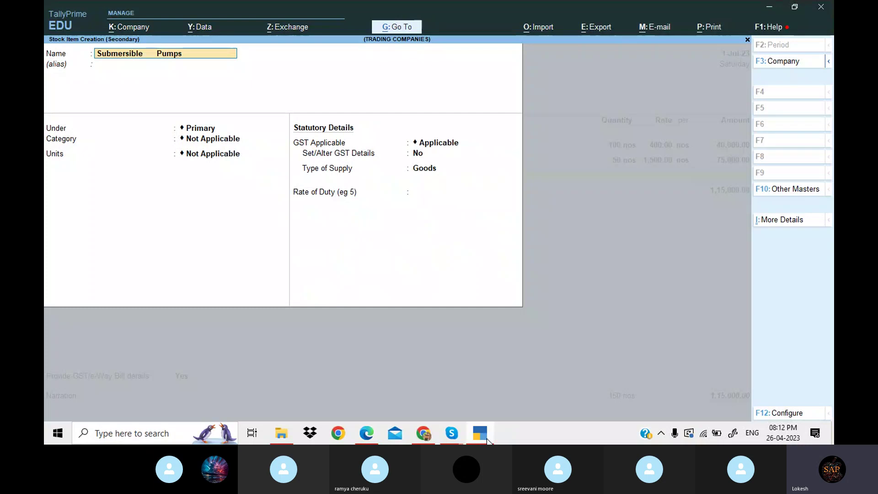
pyautogui.press('Left')
pyautogui.press('Left')
pyautogui.press('Left')
pyautogui.press('Left')
pyautogui.press('Left')
pyautogui.press('BackSpace')
pyautogui.press('BackSpace')
pyautogui.press('BackSpace')
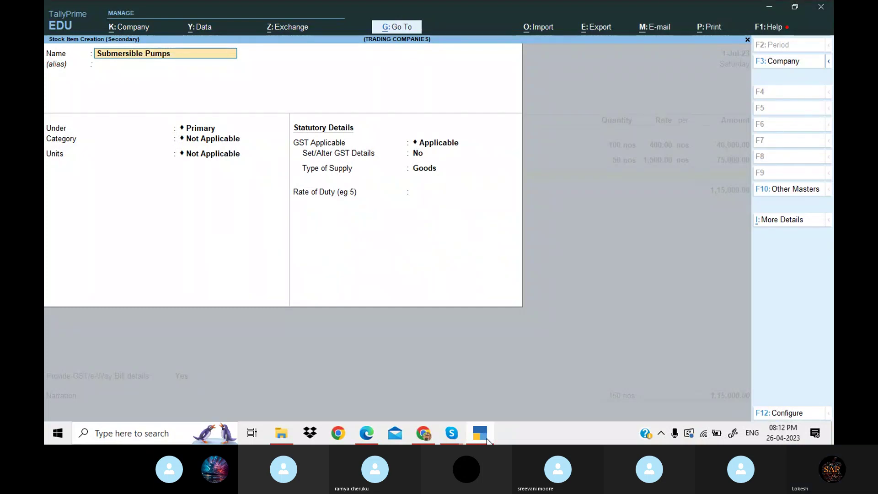
# - Place Submersible Pumps under the Pupms group with no category and nos as the unit, and turn on setting its GST details
pyautogui.press('Return')
pyautogui.press('Return')
pyautogui.press('Down')
pyautogui.press('Return')
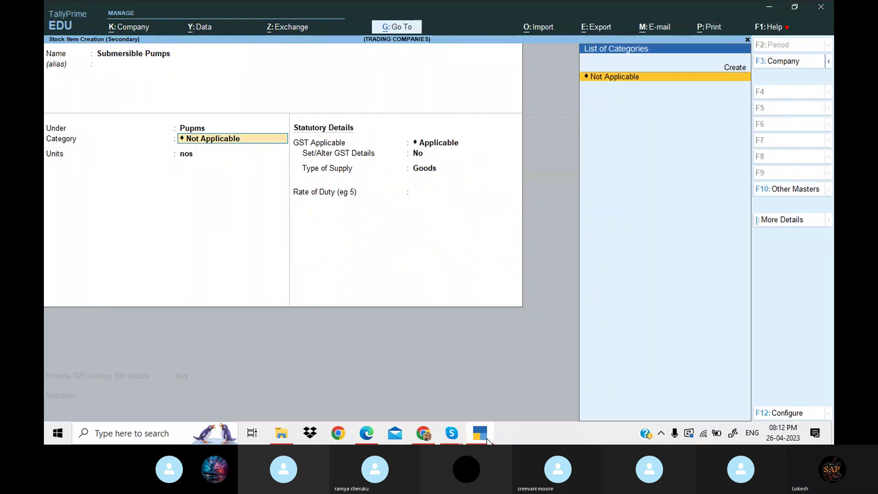
pyautogui.press('Return')
pyautogui.press('Return')
pyautogui.press('Return')
pyautogui.press('y')
pyautogui.press('Return')
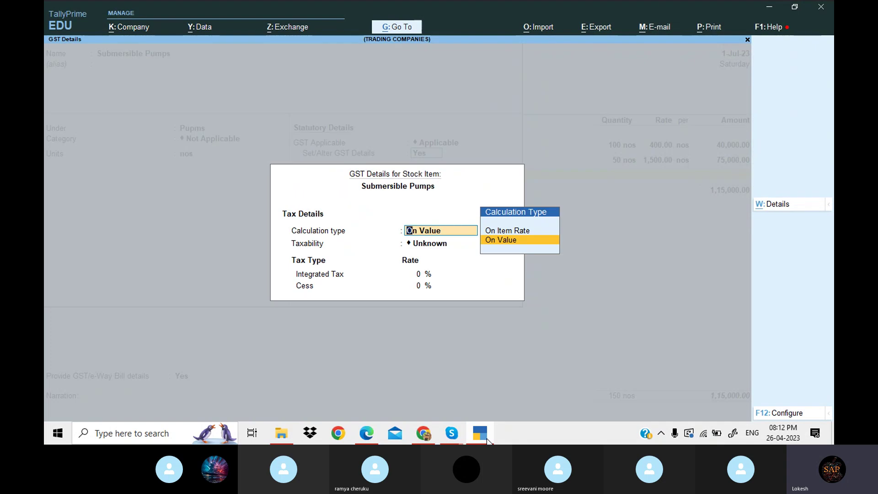
# - Add a tax rate entry for Submersible Pumps from 1-Apr-23 with HSN/SAC 5897, On Value and Taxable, without reverse charge or input credit ineligibility
pyautogui.hotkey('alt', 'w')
pyautogui.write('1-')
pyautogui.press('Return')
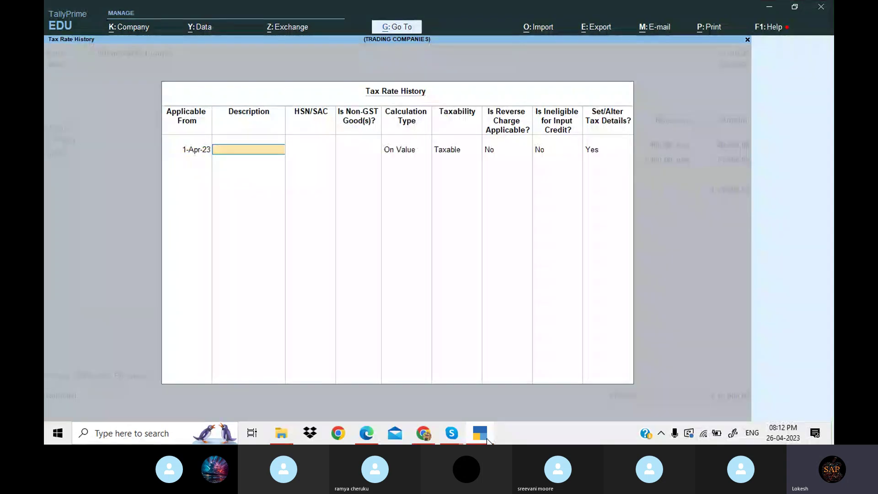
pyautogui.press('Return')
pyautogui.write('5892')
pyautogui.press('Return')
pyautogui.press('Return')
pyautogui.press('Return')
pyautogui.press('Return')
pyautogui.press('Return')
pyautogui.press('Return')
pyautogui.press('Return')
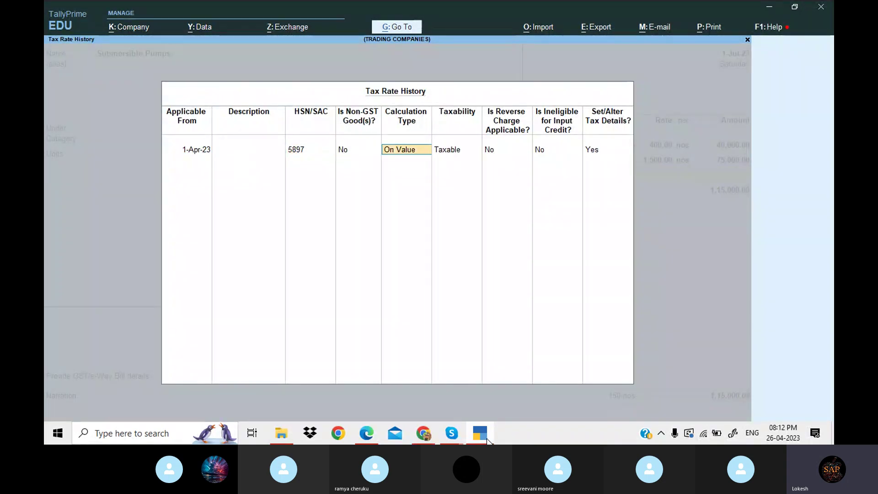
# - Set the Submersible Pumps integrated tax rate to 5%, leaving cess at 0%
pyautogui.write('5')
pyautogui.press('Return')
pyautogui.press('Return')
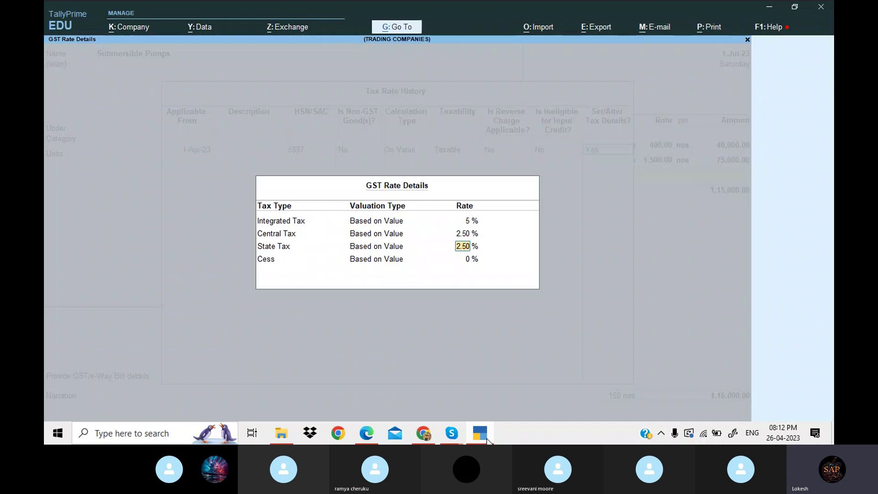
pyautogui.press('Return')
pyautogui.press('Return')
# - Accept the GST details and save the Submersible Pumps item without entering a rate of duty
pyautogui.press('Return')
pyautogui.press('Return')
pyautogui.press('Return')
pyautogui.press('Return')
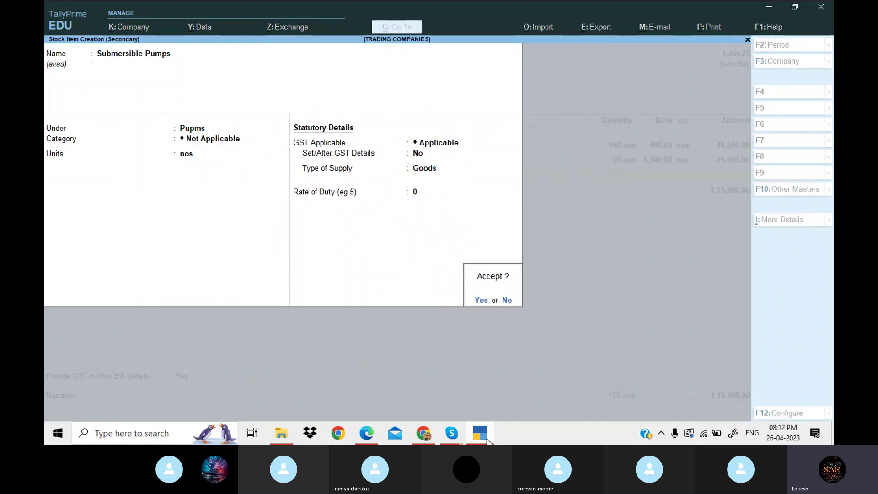
pyautogui.press('Return')
# - Enter 100 nos at a rate of 2,000 for Submersible Pumps and end the voucher's item list
pyautogui.click(487, 440)
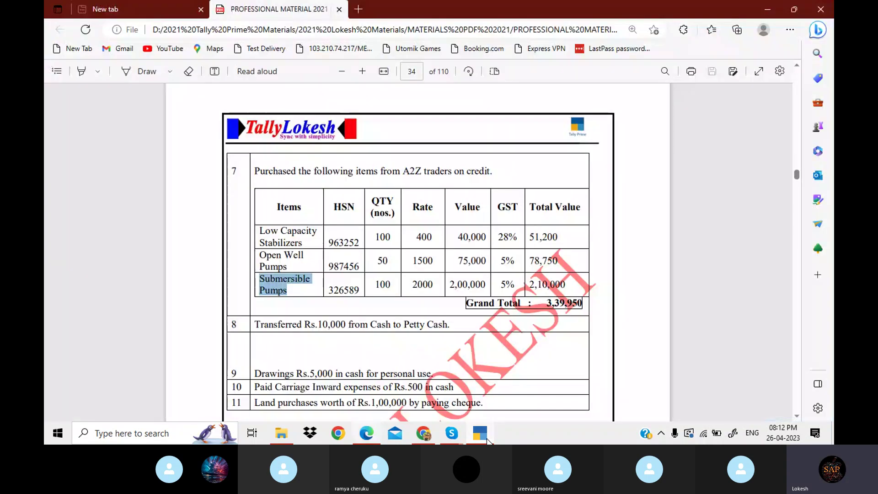
pyautogui.click(487, 441)
pyautogui.write('100')
pyautogui.press('Return')
pyautogui.write('1')
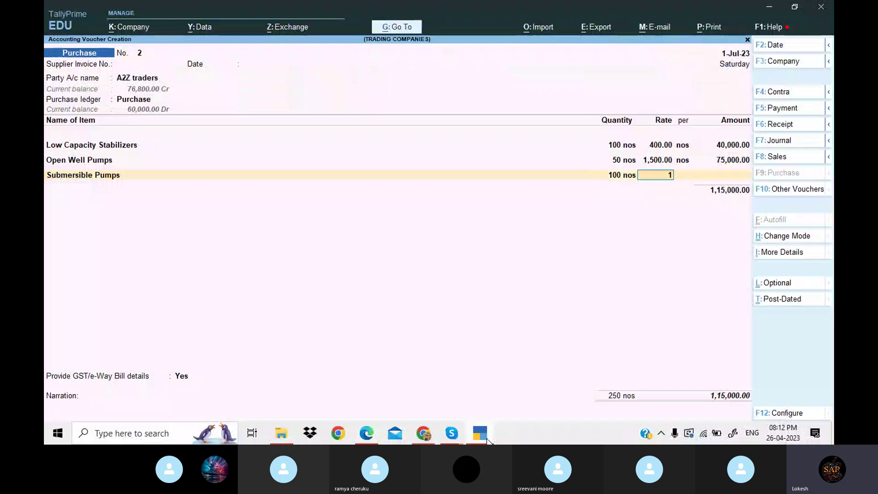
pyautogui.press('BackSpace')
pyautogui.write('2000')
pyautogui.press('Return')
pyautogui.press('Return')
pyautogui.press('Return')
pyautogui.press('Return')
# - Add the CGST and SGST ledgers to the A2Z traders purchase voucher, accepting their calculated amounts
pyautogui.write('C')
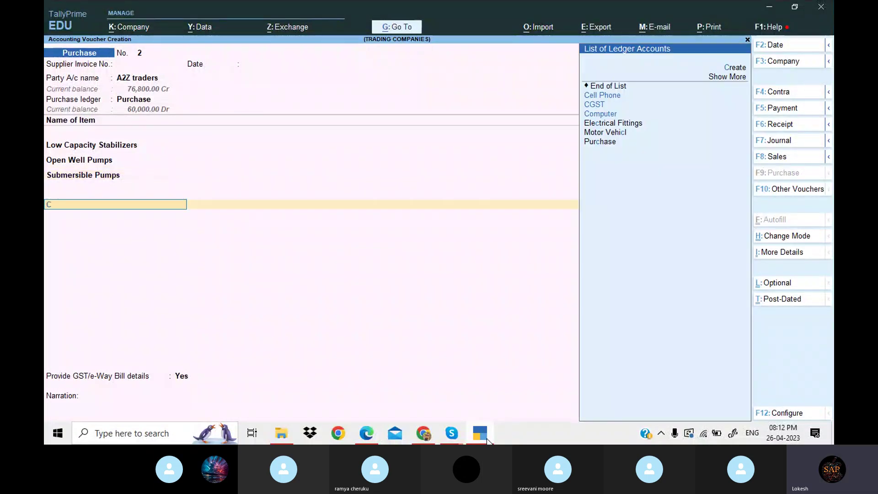
pyautogui.write('G')
pyautogui.press('Return')
pyautogui.press('Return')
pyautogui.write('SG')
pyautogui.press('Return')
pyautogui.press('Return')
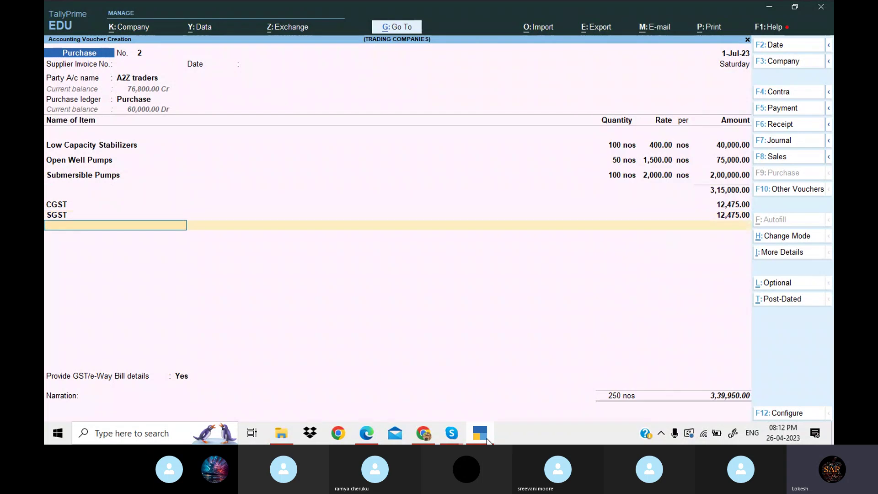
# - End the ledger list, set the GST/e-Way Bill details option to No, and save the A2Z traders purchase voucher without narration
pyautogui.press('Return')
pyautogui.press('Down')
pyautogui.press('Return')
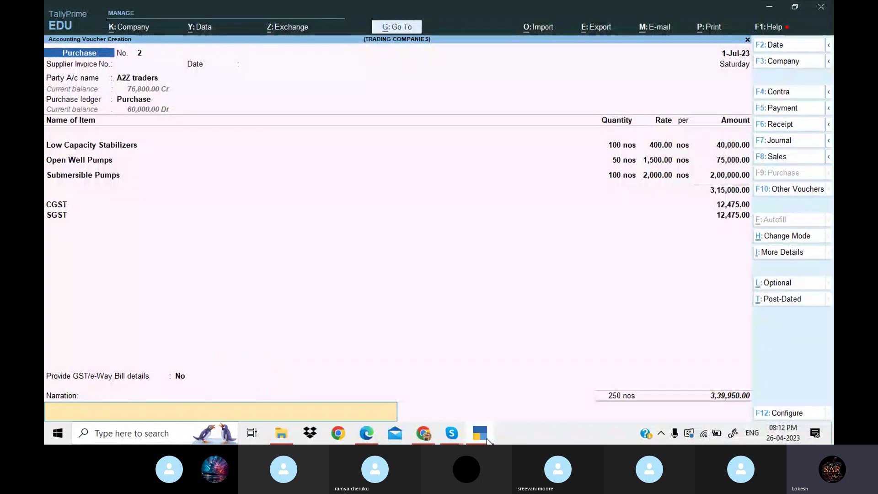
pyautogui.press('Return')
pyautogui.press('Return')
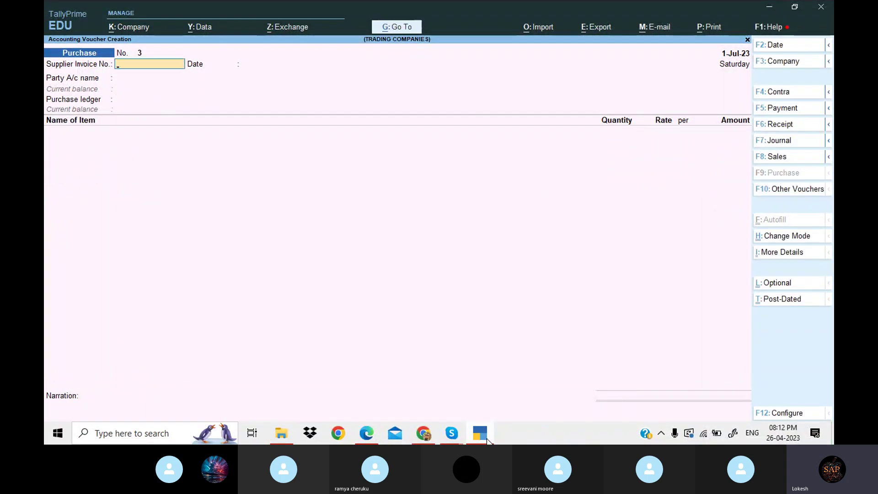
# - Check transaction 8 in the PDF and start a contra voucher in TallyPrime that credits Cash with 10,000
pyautogui.hotkey('alt', 'Tab')
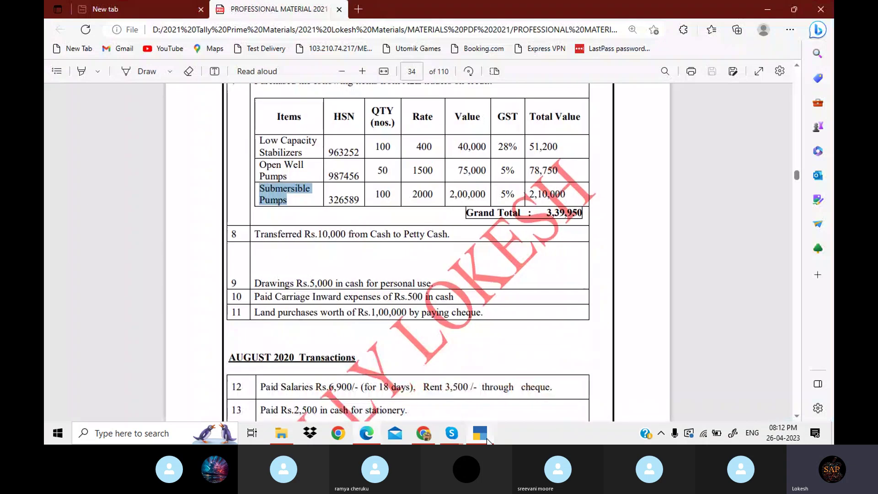
pyautogui.click(486, 438)
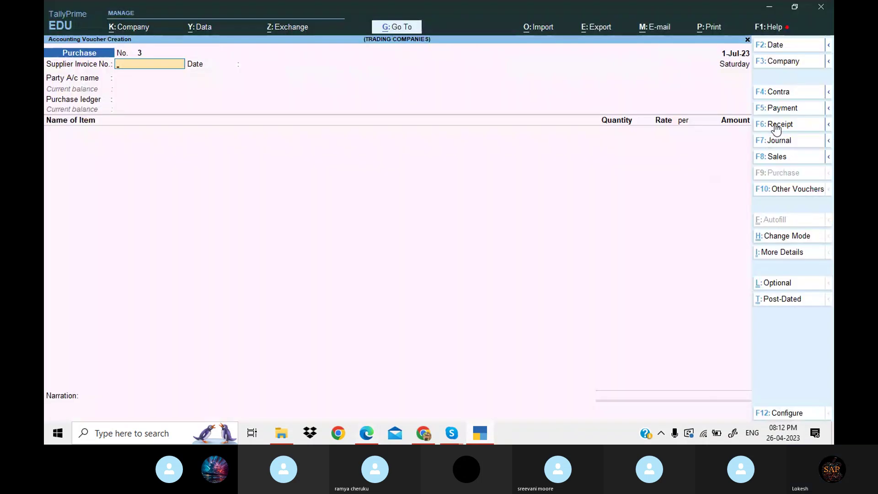
pyautogui.click(792, 93)
pyautogui.press('Return')
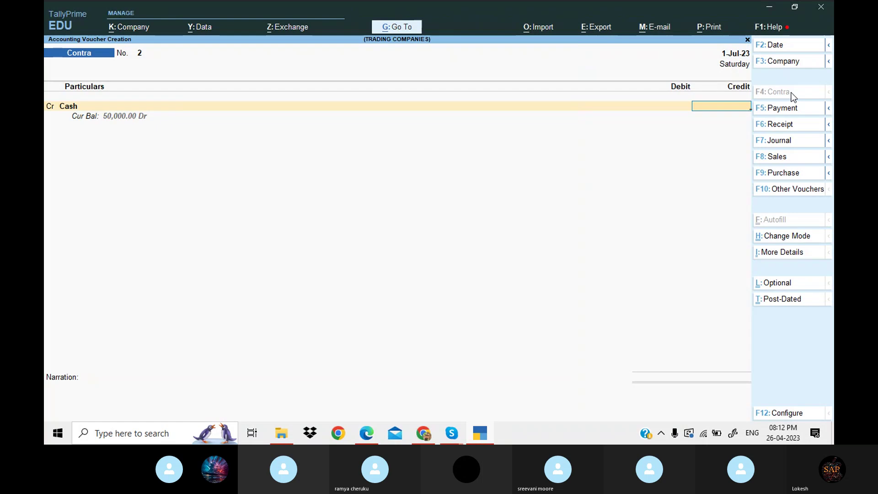
pyautogui.click(486, 430)
pyautogui.click(486, 430)
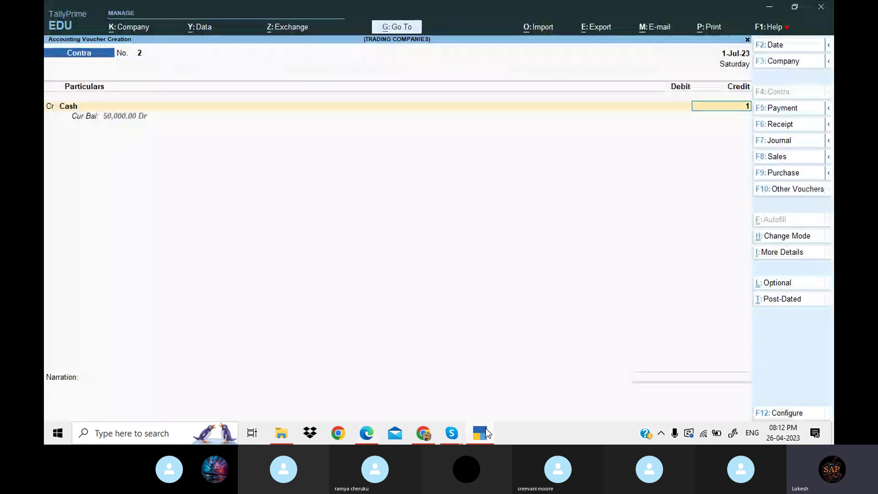
pyautogui.write('10000')
pyautogui.press('Return')
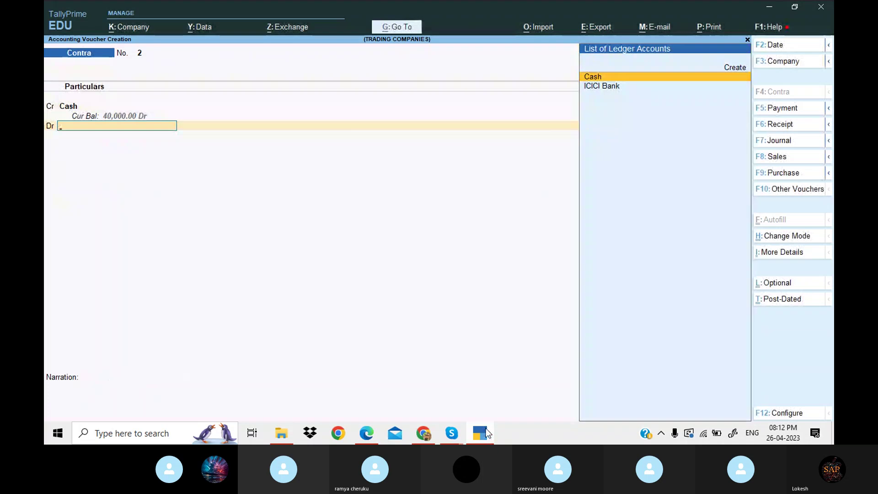
# - Create a ledger named Petty Cash under the Cash-in-Hand group for the contra voucher's debit line
pyautogui.hotkey('alt', 'c')
pyautogui.write('Pett')
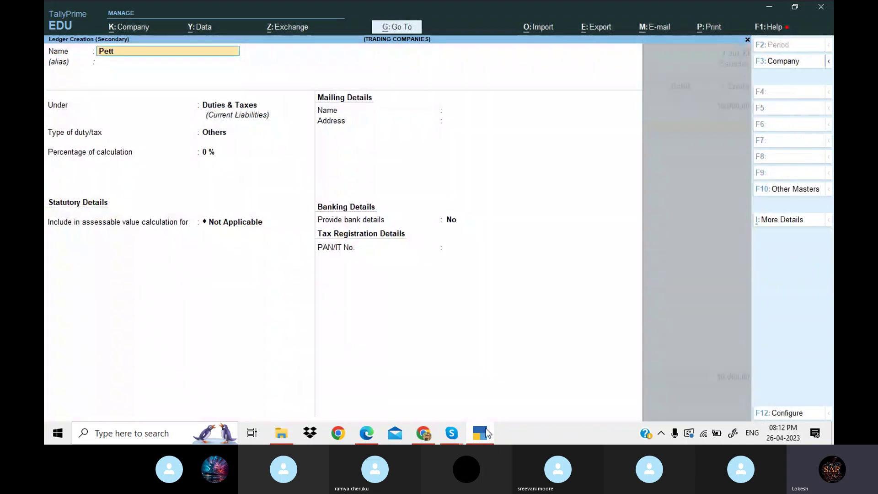
pyautogui.write('y Cash')
pyautogui.press('Return')
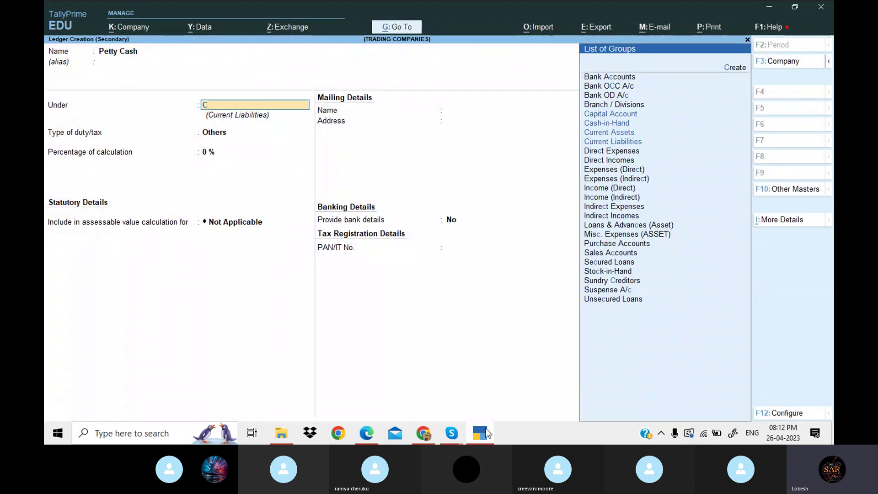
pyautogui.write('cash')
pyautogui.press('Return')
pyautogui.press('Return')
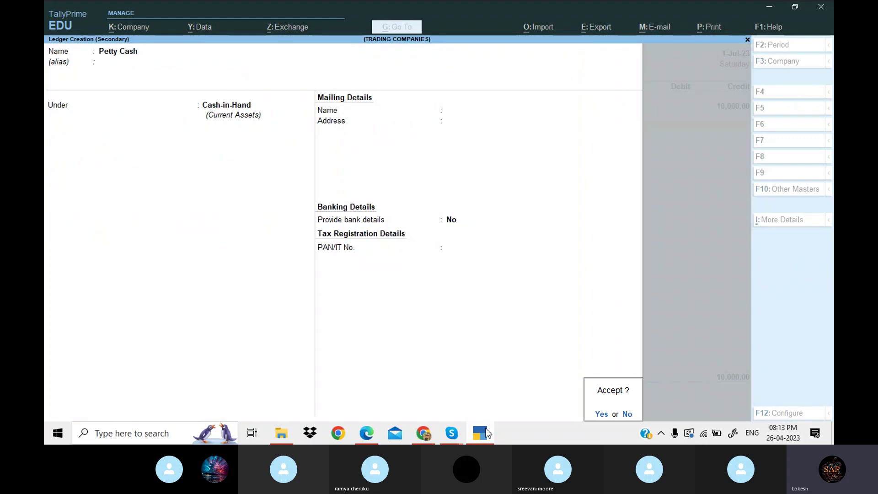
pyautogui.press('Return')
# - Debit Petty Cash with 10,000 and accept the contra voucher without narration
pyautogui.press('Return')
pyautogui.press('Return')
pyautogui.press('Return')
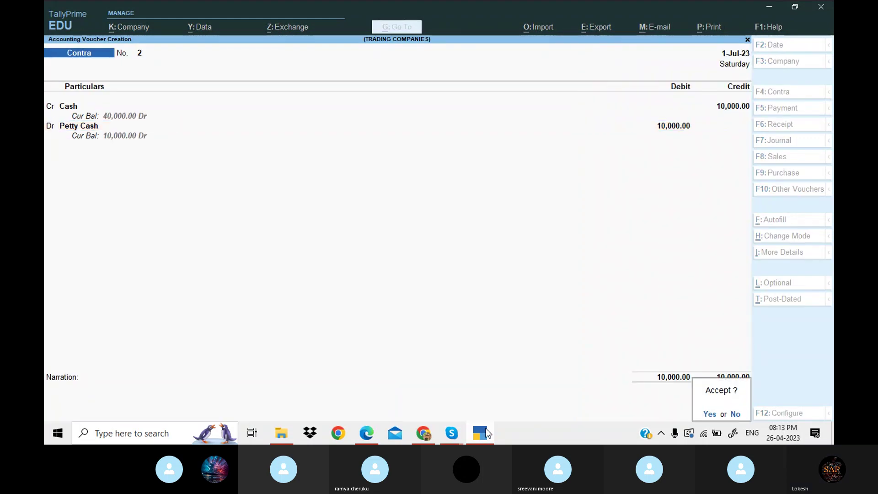
# - Check transaction 9 in the PDF, start a payment voucher in TallyPrime, and name a new debit ledger Drawings
pyautogui.click(486, 429)
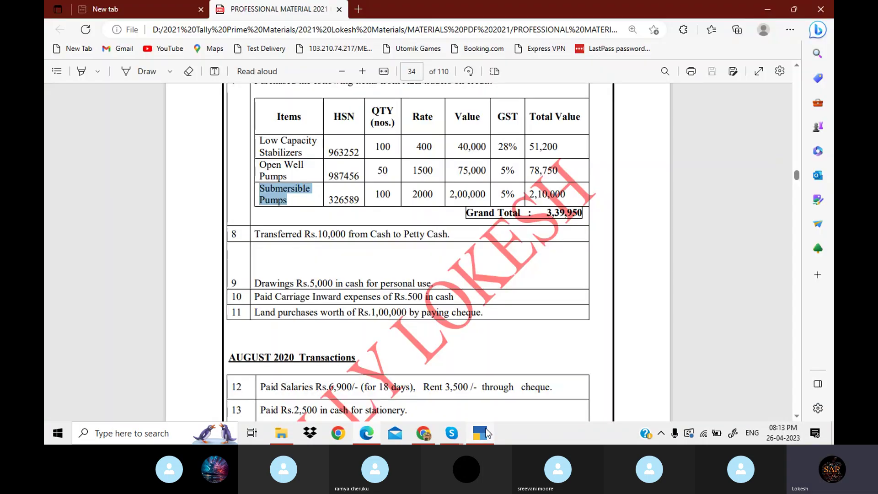
pyautogui.click(486, 428)
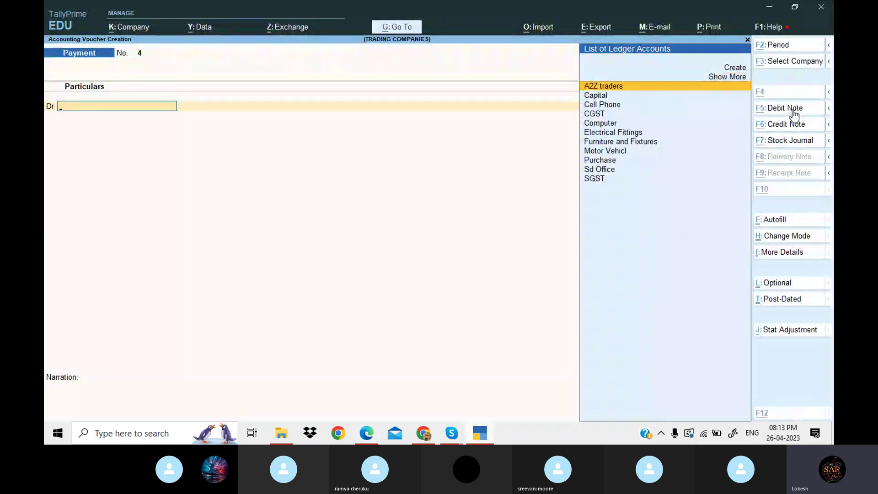
pyautogui.hotkey('alt', 'c')
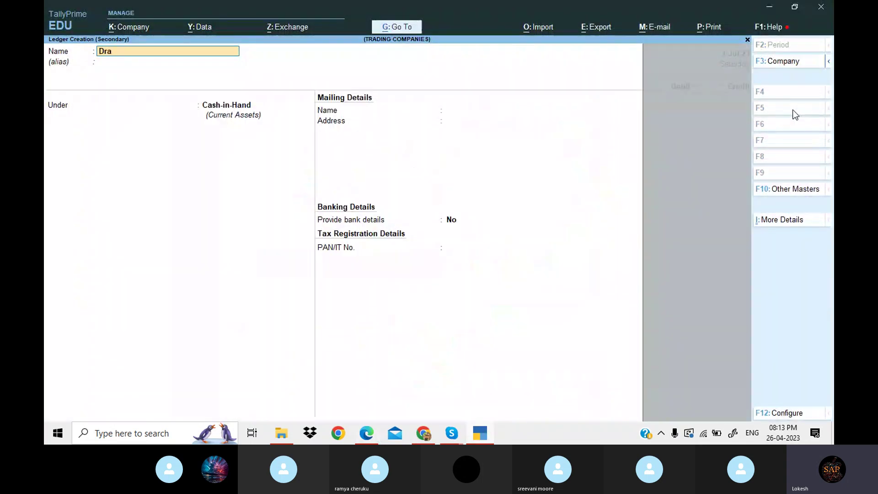
pyautogui.write('Drawings')
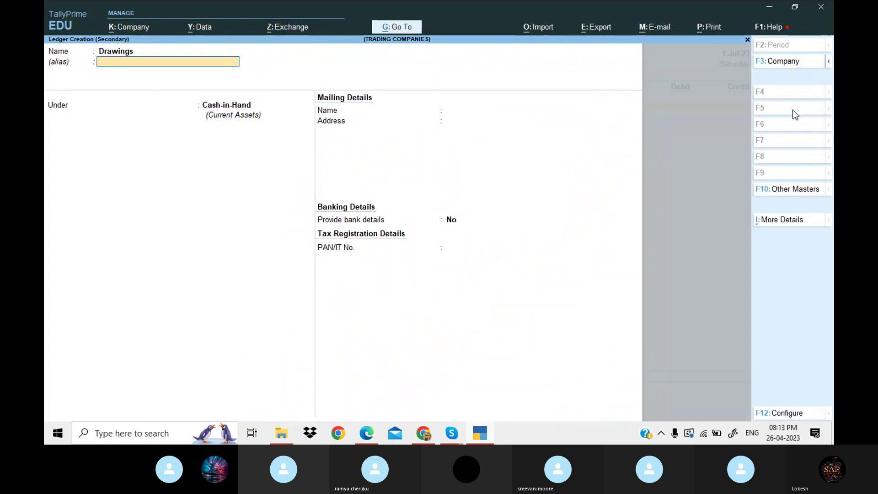
pyautogui.press('Return')
# - Place the Drawings ledger under Capital Account and save it with its remaining details at their defaults
pyautogui.write('ca')
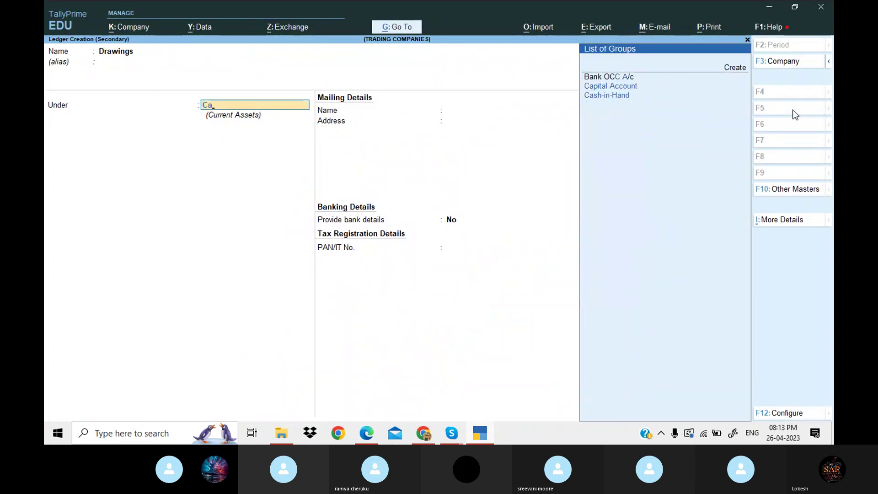
pyautogui.press('Down')
pyautogui.press('Return')
pyautogui.press('Return')
pyautogui.press('Return')
pyautogui.press('Return')
pyautogui.press('Return')
pyautogui.press('Return')
pyautogui.press('Return')
pyautogui.press('Return')
pyautogui.press('Return')
pyautogui.press('Return')
pyautogui.press('Return')
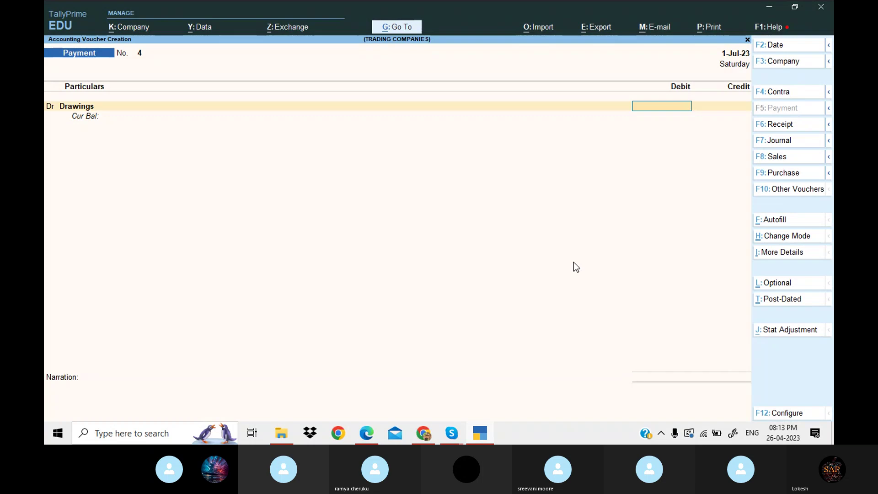
# - Debit Drawings with 5,000, credit Cash with the same amount, and save the payment voucher without narration
pyautogui.click(481, 433)
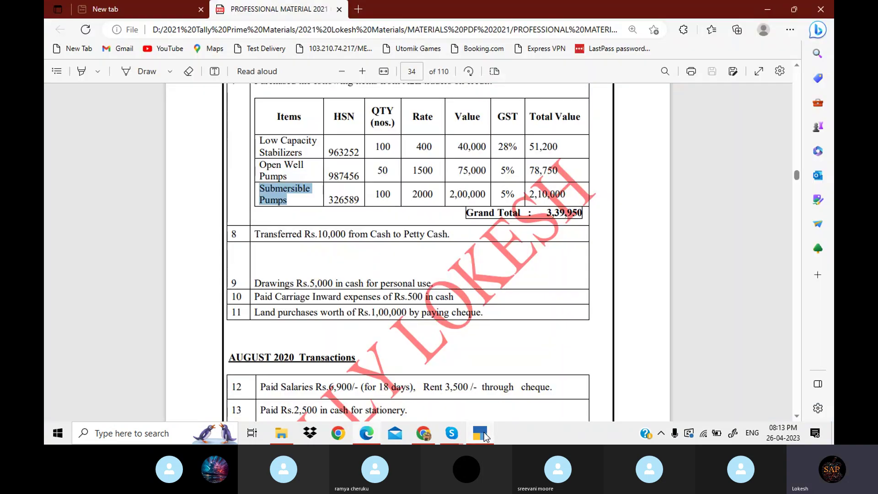
pyautogui.click(480, 434)
pyautogui.write('5000')
pyautogui.press('Return')
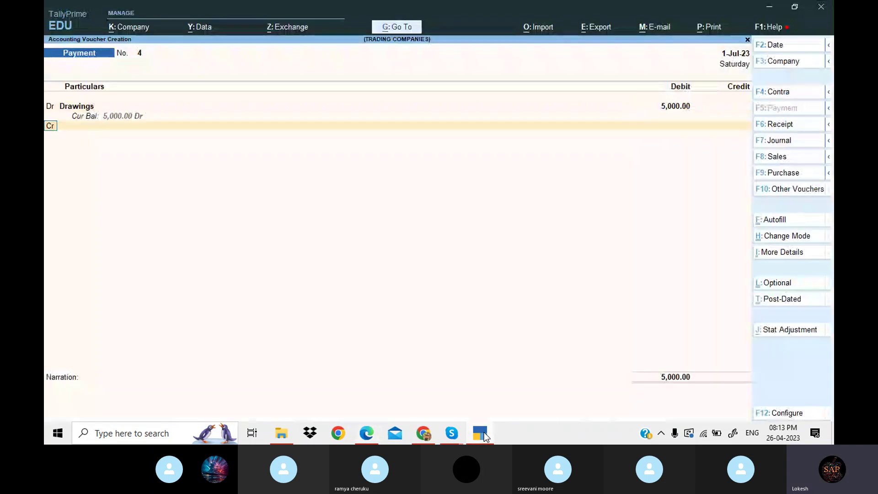
pyautogui.press('Down')
pyautogui.press('Down')
pyautogui.press('Return')
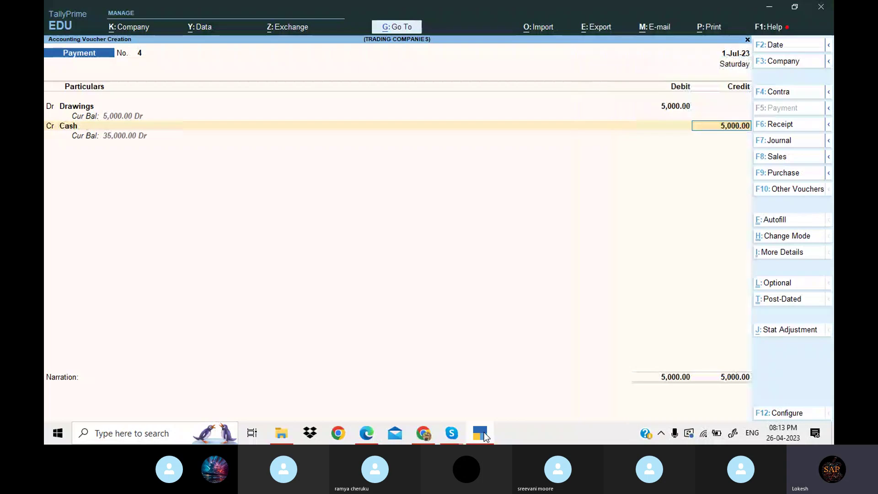
pyautogui.press('Return')
pyautogui.press('Return')
pyautogui.press('Return')
# - Copy the expense name "Carriage Inward" from transaction 10 in the PDF and return to TallyPrime
pyautogui.click(480, 433)
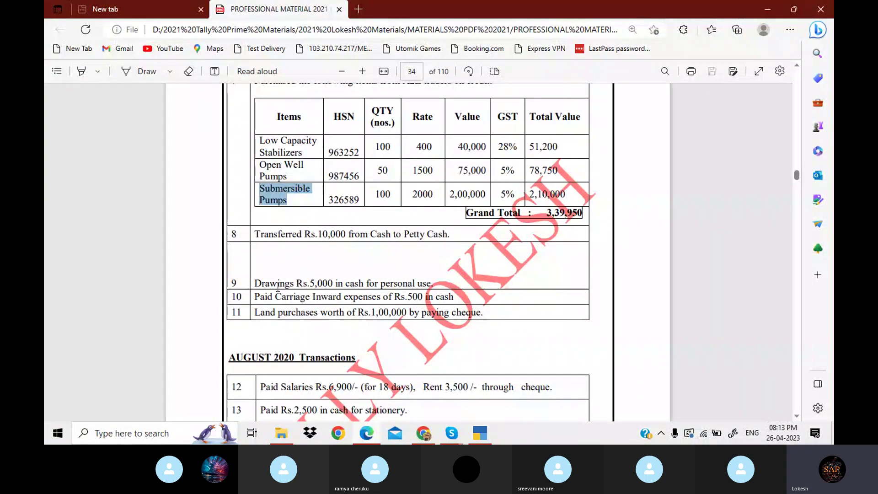
pyautogui.moveTo(276, 296); pyautogui.dragTo(342, 305)
pyautogui.hotkey('ctrl', 'c')
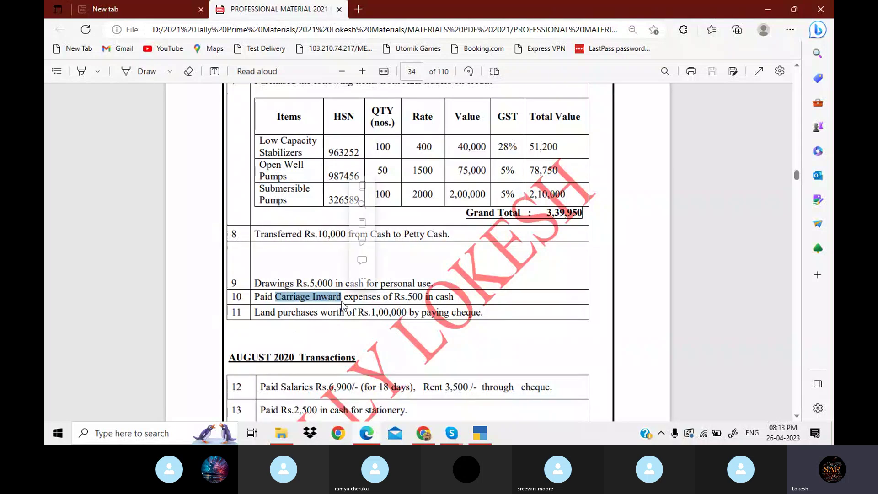
pyautogui.click(480, 433)
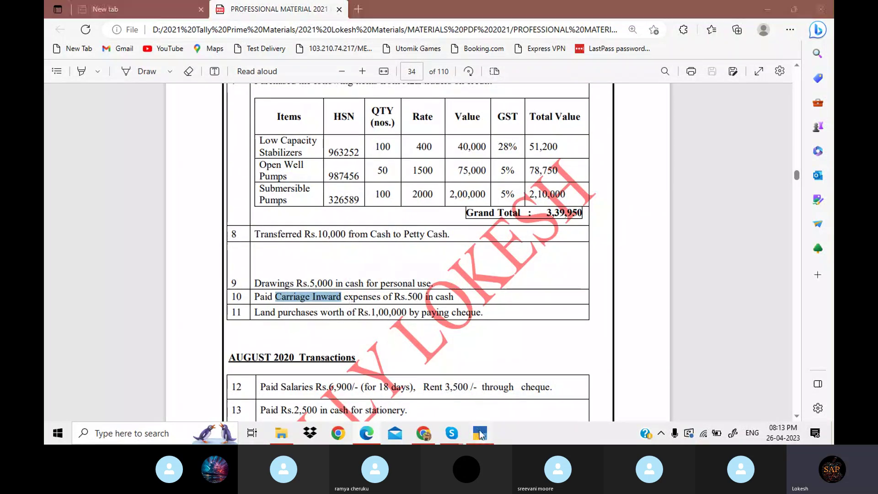
# - Create a ledger named Carriage Inwards from the copied text, under Direct Expenses, and save it with default details
pyautogui.hotkey('alt', 'c')
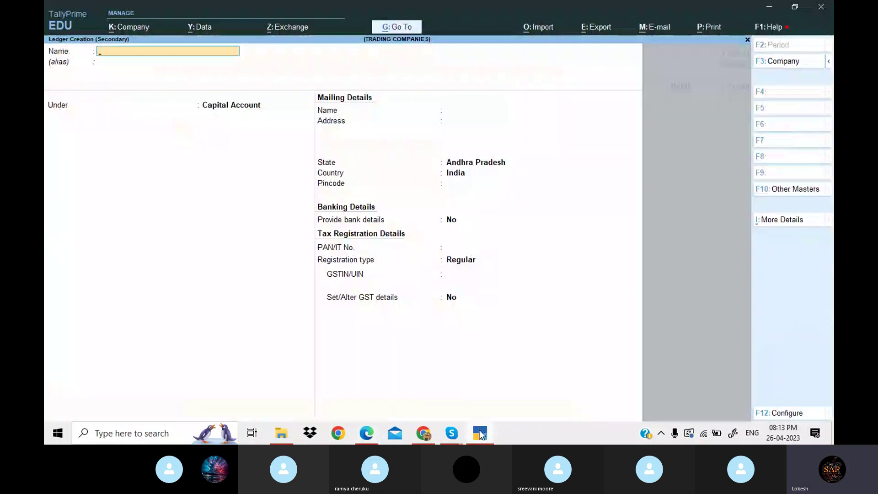
pyautogui.hotkey('ctrl', 'v')
pyautogui.write('s')
pyautogui.press('Return')
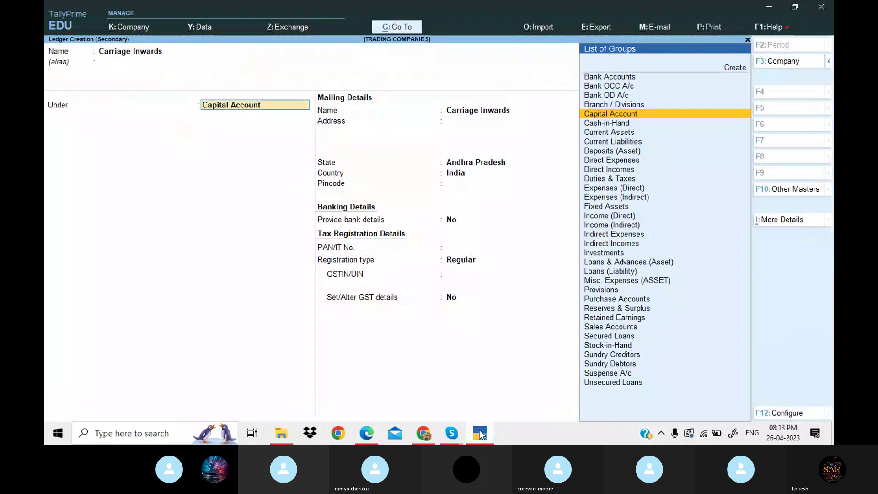
pyautogui.write('Di')
pyautogui.press('Down')
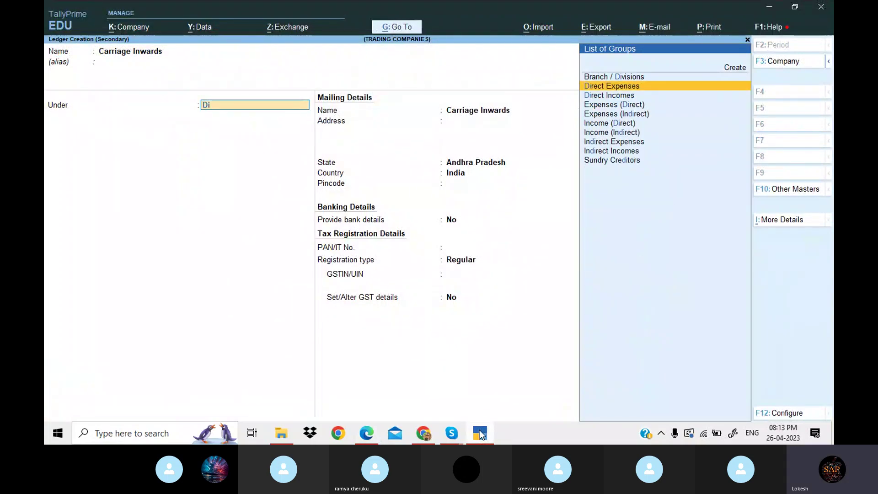
pyautogui.press('Return')
pyautogui.hotkey('ctrl', 'a')
# - Debit Carriage Inwards with 500, credit Cash with the same amount, and save the payment voucher without narration
pyautogui.hotkey('alt', 'Tab')
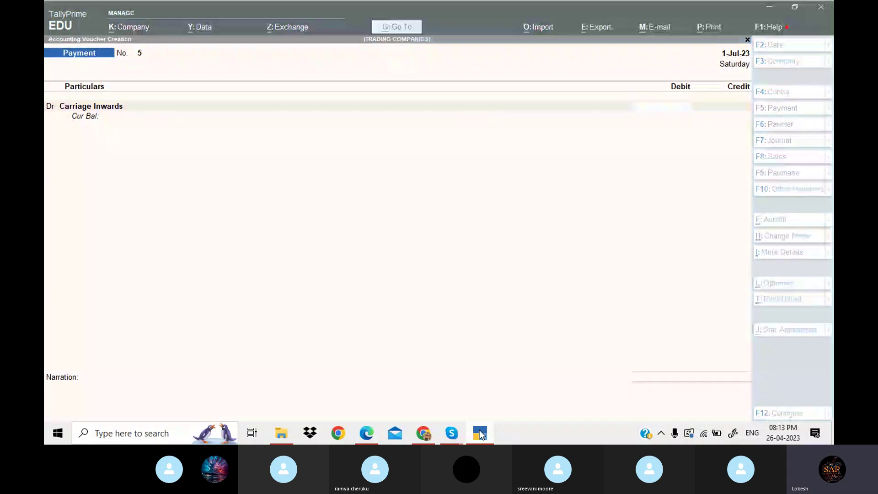
pyautogui.click(480, 433)
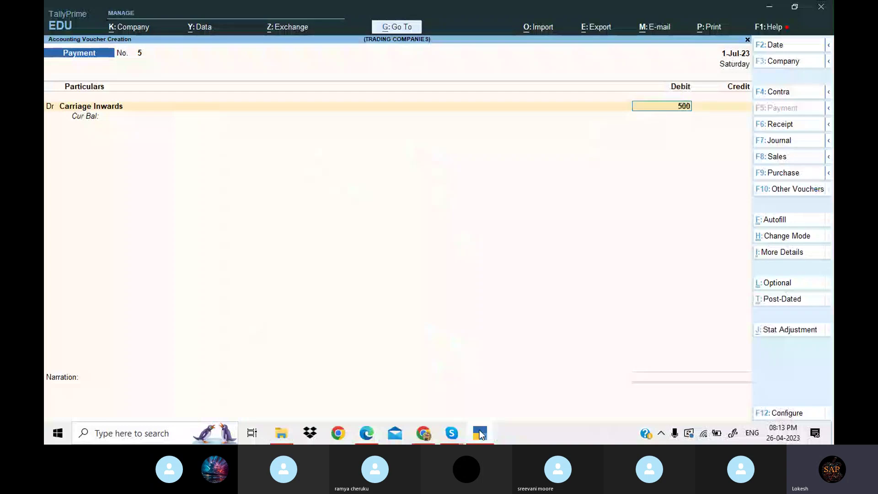
pyautogui.press('Return')
pyautogui.press('Return')
pyautogui.press('Down')
pyautogui.press('Down')
pyautogui.press('Down')
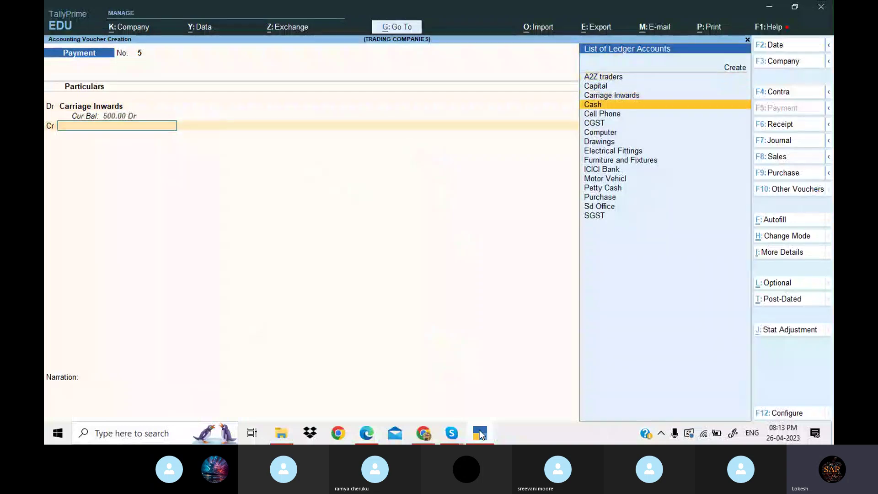
pyautogui.press('Return')
pyautogui.press('Return')
pyautogui.press('Return')
pyautogui.press('Return')
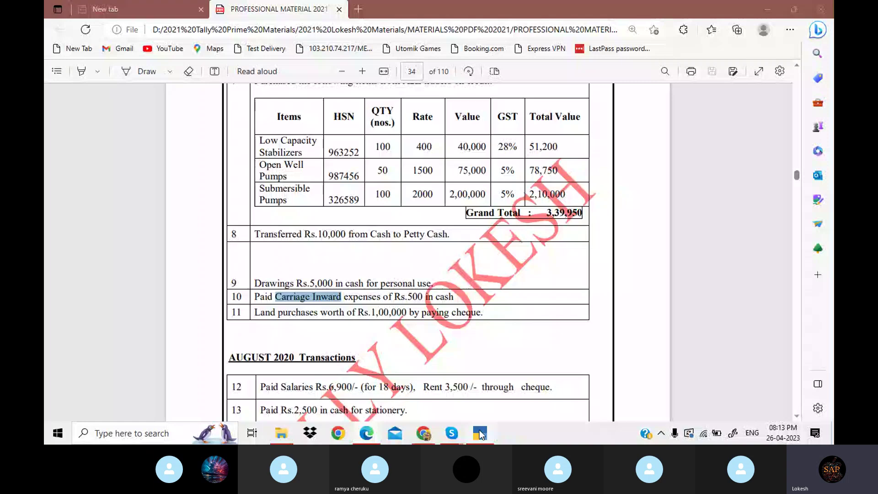
# - Create a new ledger named Land under Fixed Assets for the next payment voucher's debit line
pyautogui.click(481, 433)
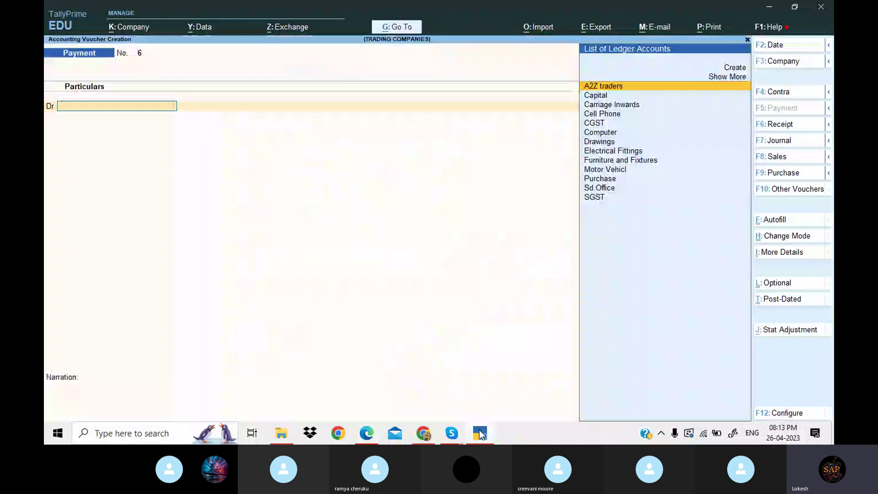
pyautogui.hotkey('alt', 'c')
pyautogui.write('Land')
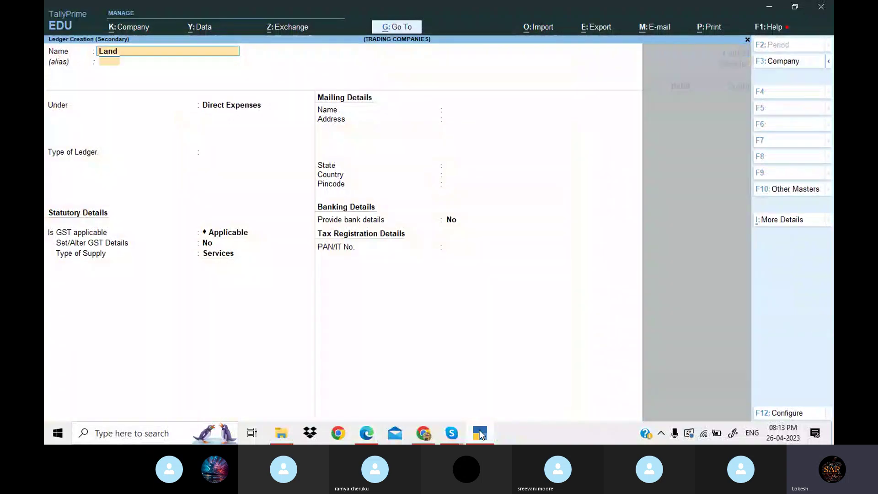
pyautogui.press('Return')
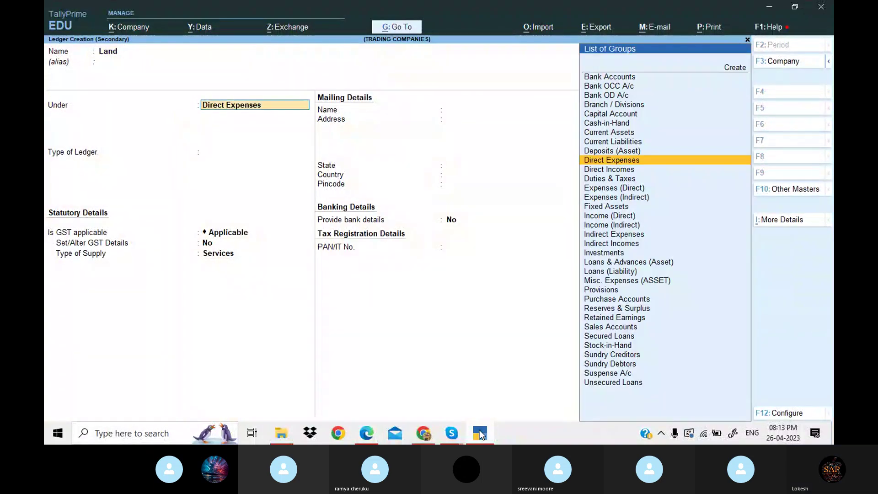
pyautogui.write('fix')
pyautogui.press('Return')
# - Accept the default statutory, mailing, banking and tax registration details and save the Land ledger
pyautogui.press('Return')
pyautogui.press('Return')
pyautogui.press('Return')
pyautogui.press('Return')
pyautogui.press('Return')
pyautogui.press('Return')
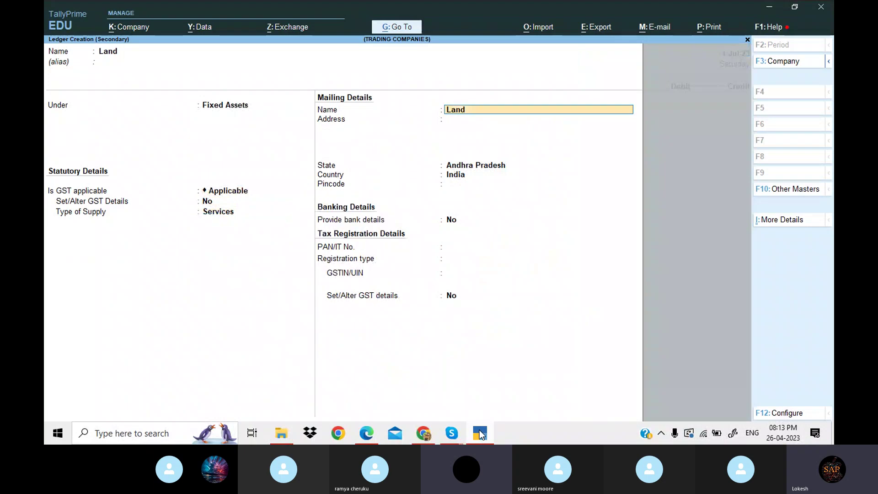
pyautogui.press('Return')
pyautogui.press('Return')
pyautogui.press('Return')
pyautogui.press('Return')
pyautogui.press('Return')
pyautogui.press('Return')
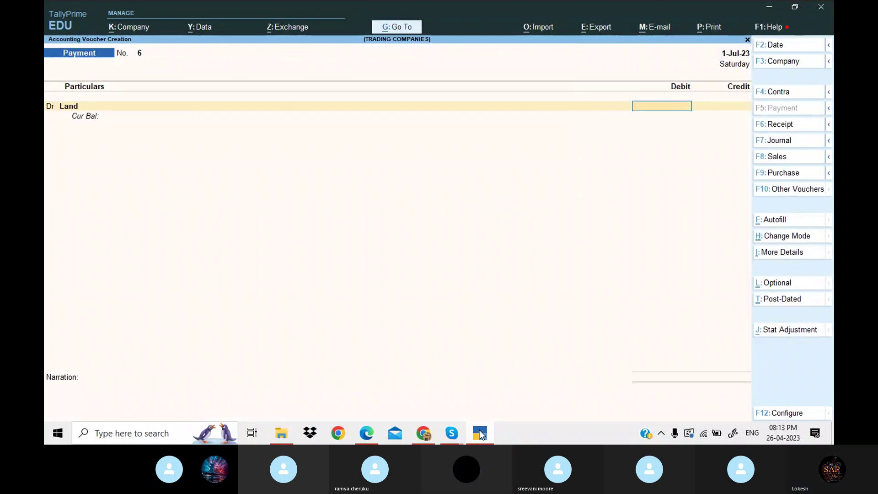
# - Debit Land with 100000 in the payment voucher and credit ICICI Bank with the same amount
pyautogui.hotkey('alt', 'Tab')
pyautogui.hotkey('alt', 'Tab')
pyautogui.write('1')
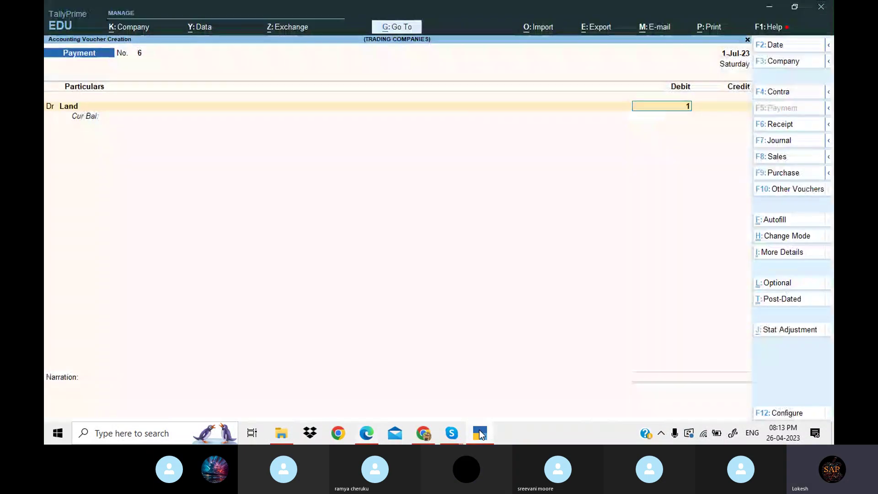
pyautogui.write('00000')
pyautogui.press('Return')
pyautogui.write('H')
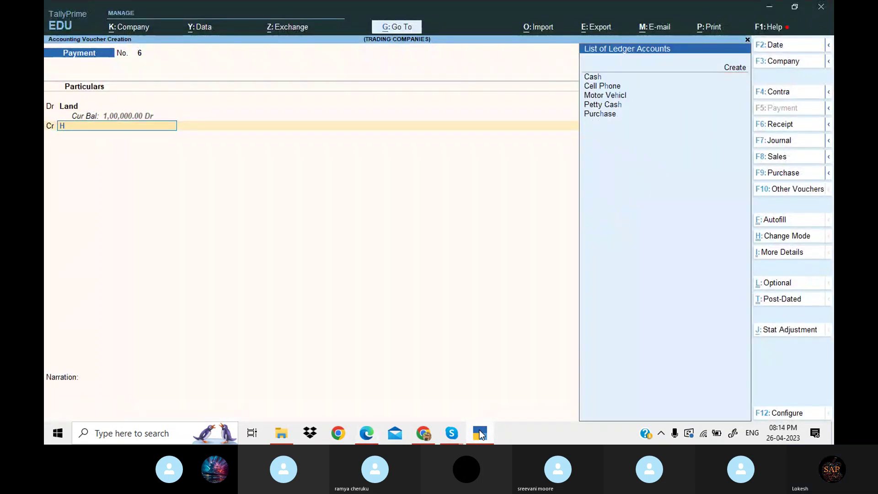
pyautogui.press('BackSpace')
pyautogui.write('I')
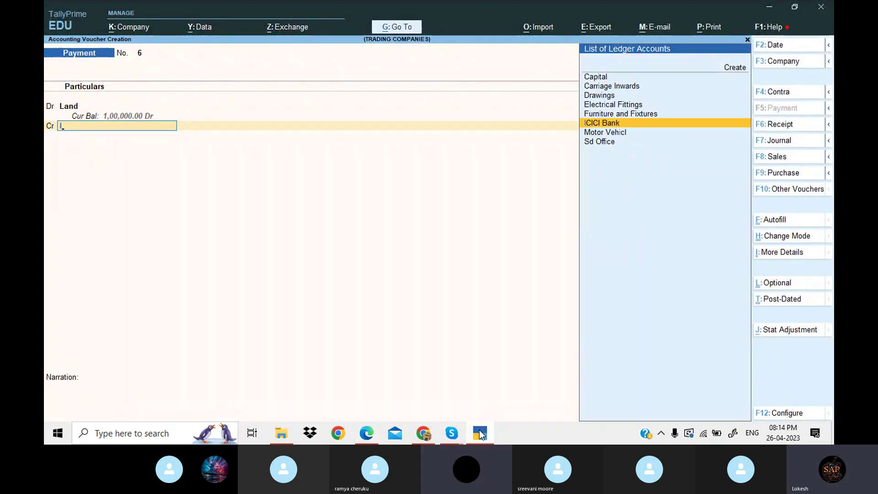
pyautogui.press('Return')
pyautogui.press('Return')
# - Accept the default cheque allocation for ICICI Bank without an instrument number and save the payment voucher
pyautogui.press('Return')
pyautogui.press('Return')
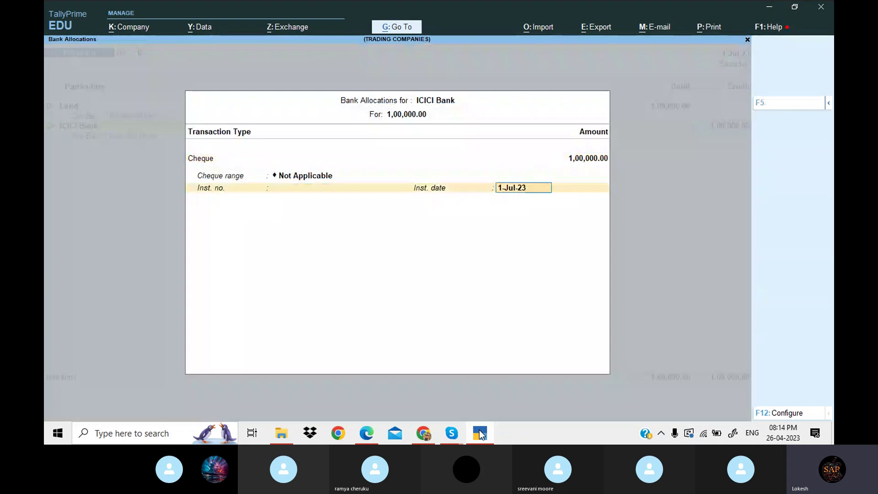
pyautogui.press('Return')
pyautogui.press('Return')
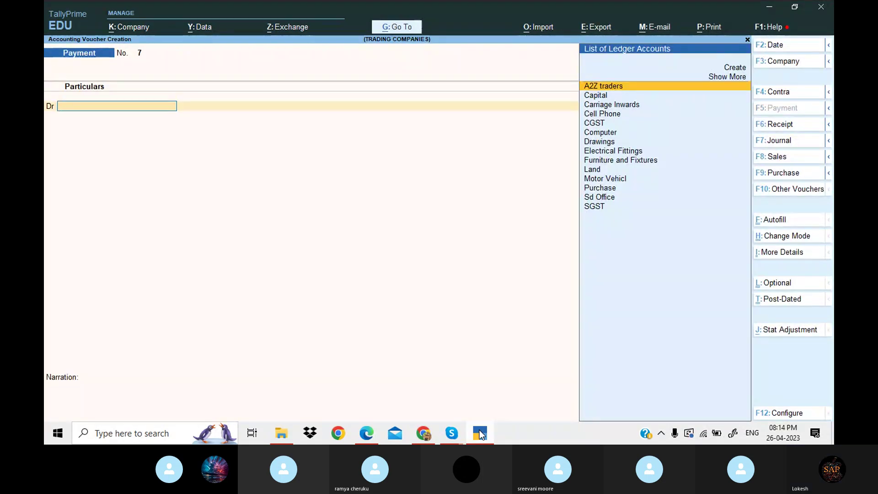
# - Leave voucher entry and review the day's recorded vouchers in the Day Book
pyautogui.press('Escape')
pyautogui.press('Return')
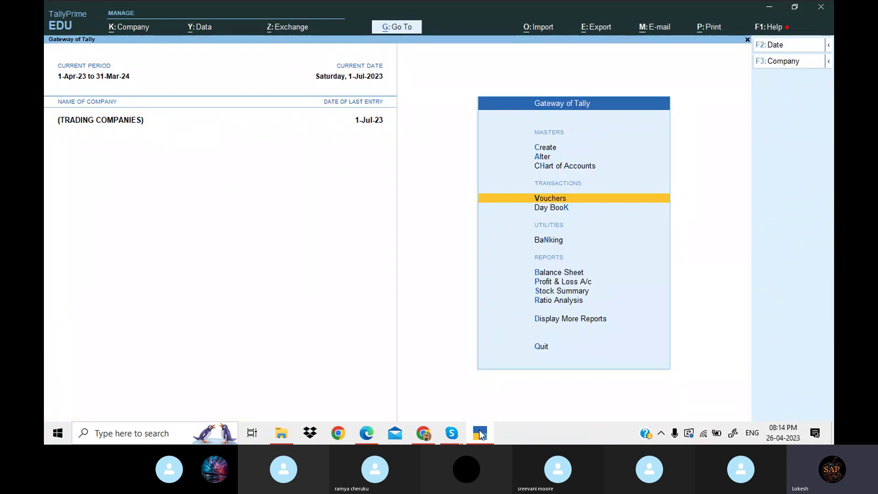
pyautogui.press('Down')
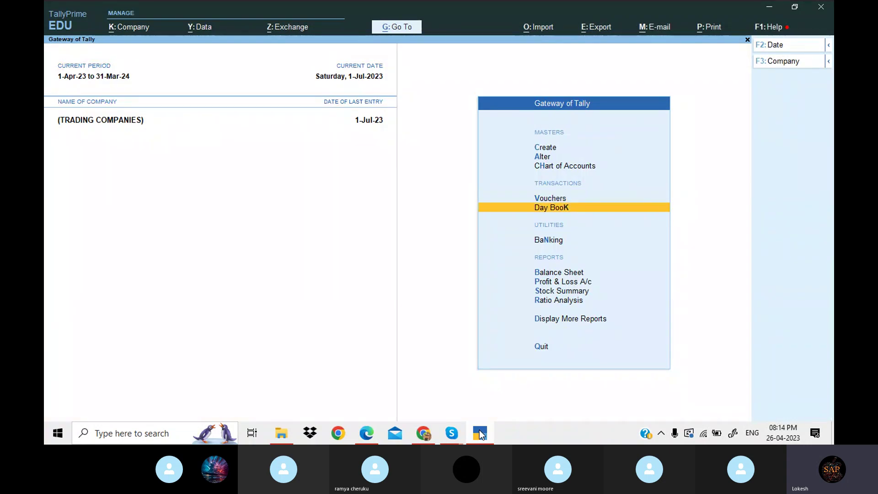
pyautogui.press('Return')
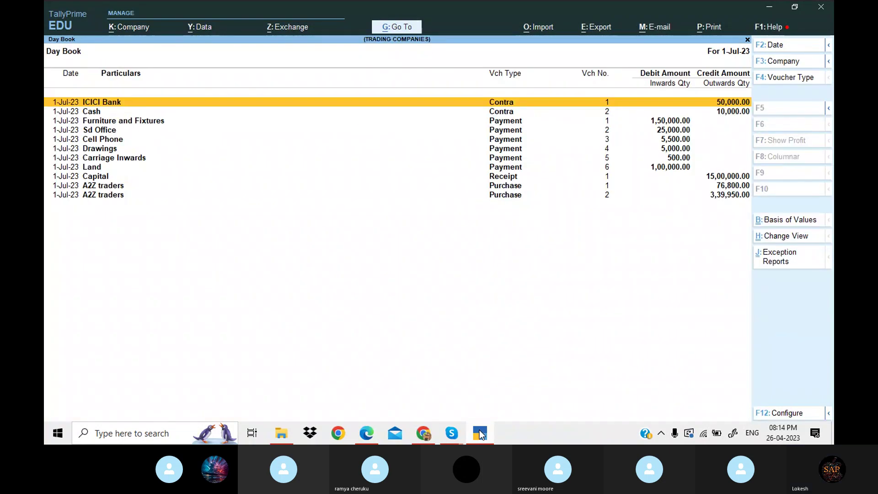
pyautogui.press('Escape')
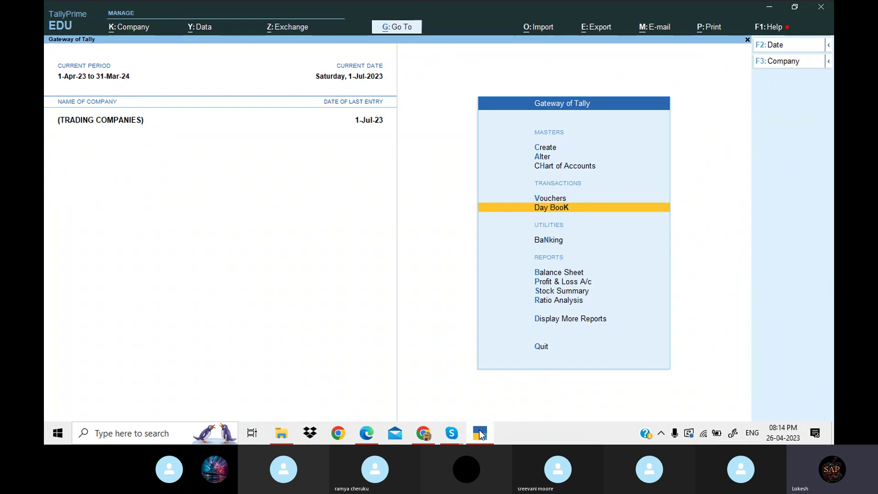
# - Open the Profit & Loss A/c in detailed view and examine the closing stock and net result lines
pyautogui.press('Down')
pyautogui.press('Down')
pyautogui.press('Down')
pyautogui.press('Return')
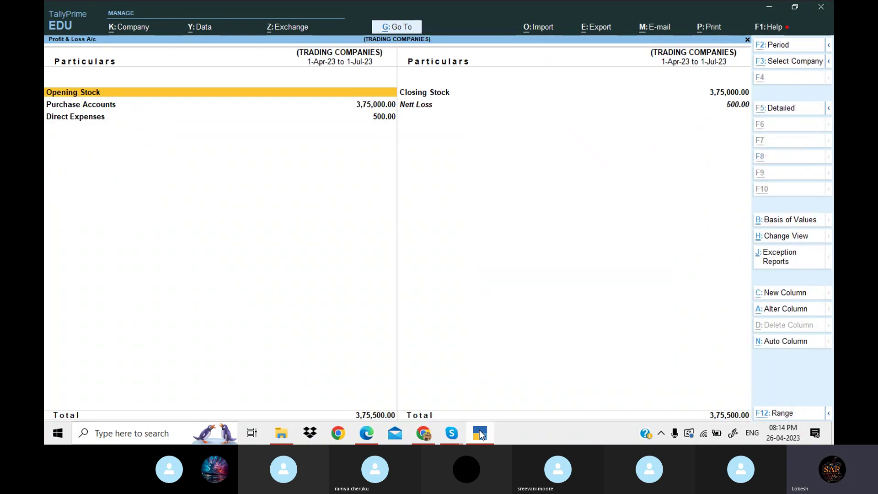
pyautogui.hotkey('alt', 'F5')
pyautogui.press('Right')
pyautogui.press('Down')
pyautogui.press('Down')
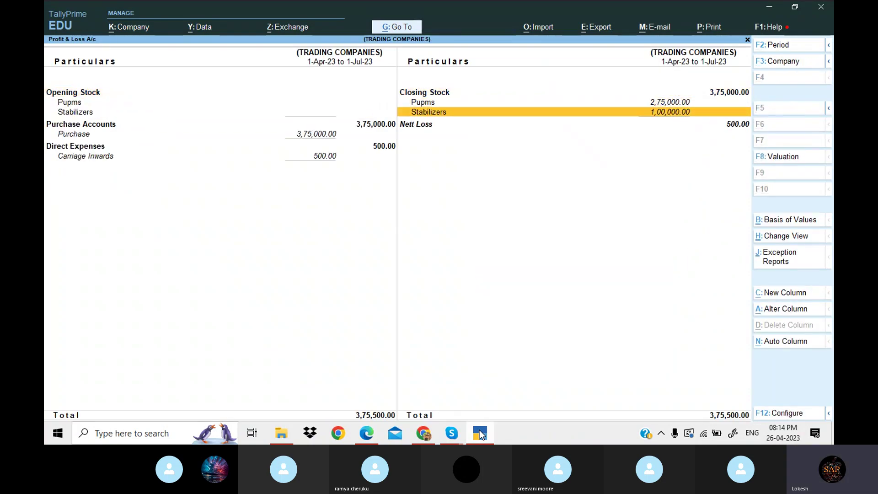
pyautogui.press('Down')
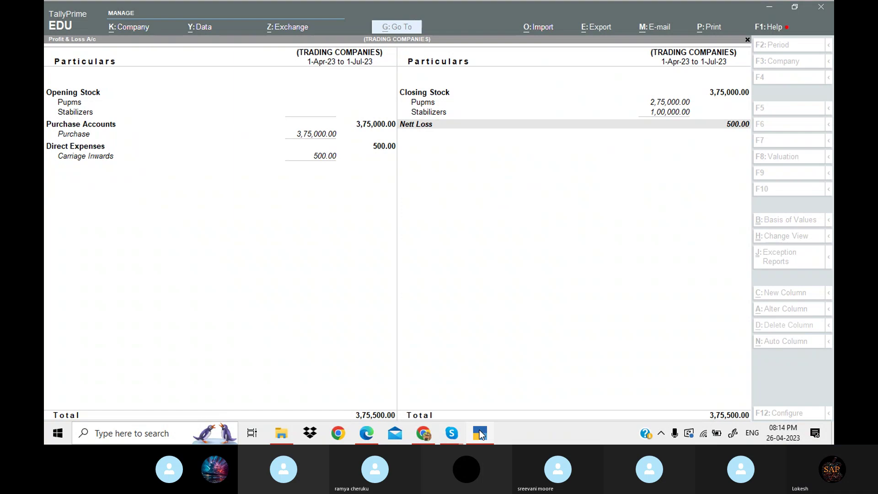
# - Switch to the PDF and find the Module-2 July Profit & Loss statement to compare its Nett Loss with the report
pyautogui.click(480, 434)
pyautogui.press('pagedown')
pyautogui.press('pagedown')
pyautogui.press('pagedown')
pyautogui.press('pagedown')
pyautogui.press('pagedown')
pyautogui.press('pagedown')
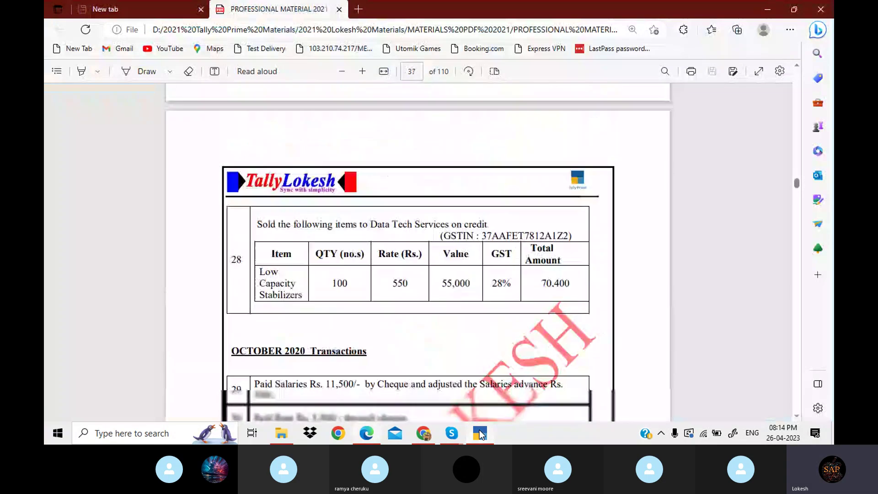
pyautogui.press('pagedown')
pyautogui.press('pagedown')
pyautogui.press('pagedown')
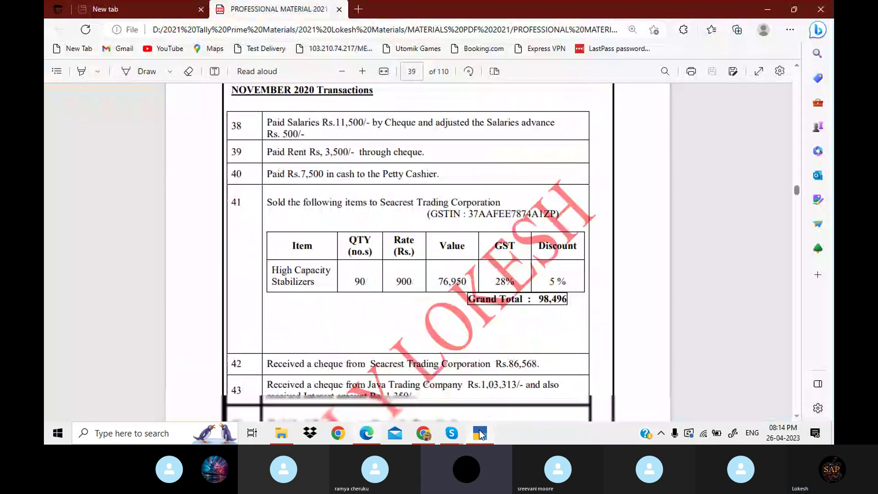
pyautogui.press('pagedown')
pyautogui.press('pagedown')
pyautogui.press('pagedown')
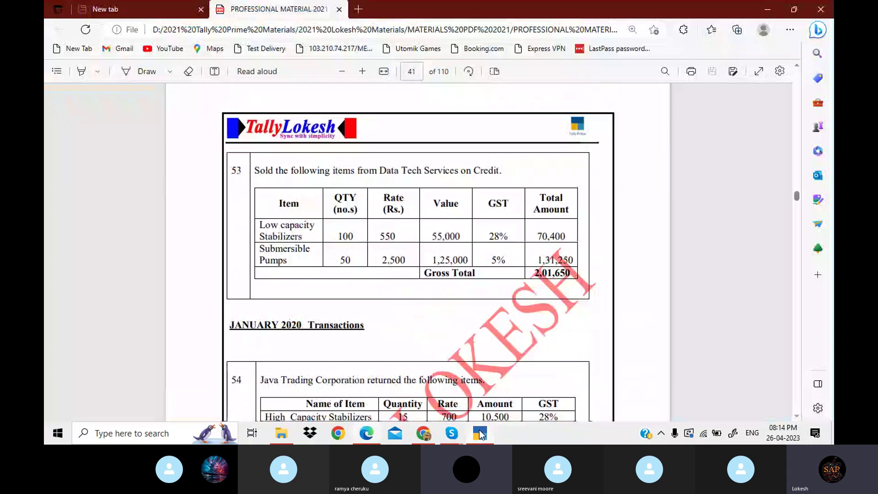
pyautogui.press('pagedown')
pyautogui.press('pagedown')
pyautogui.press('pagedown')
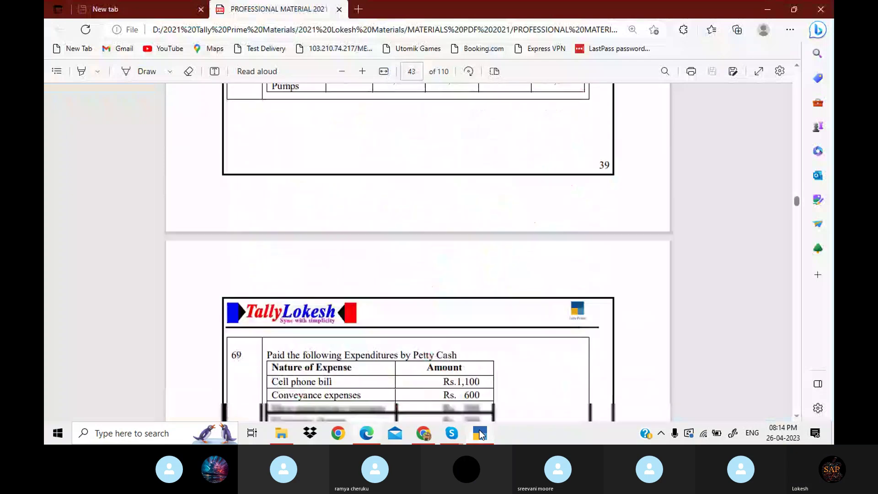
pyautogui.press('pagedown')
pyautogui.press('pagedown')
pyautogui.press('pagedown')
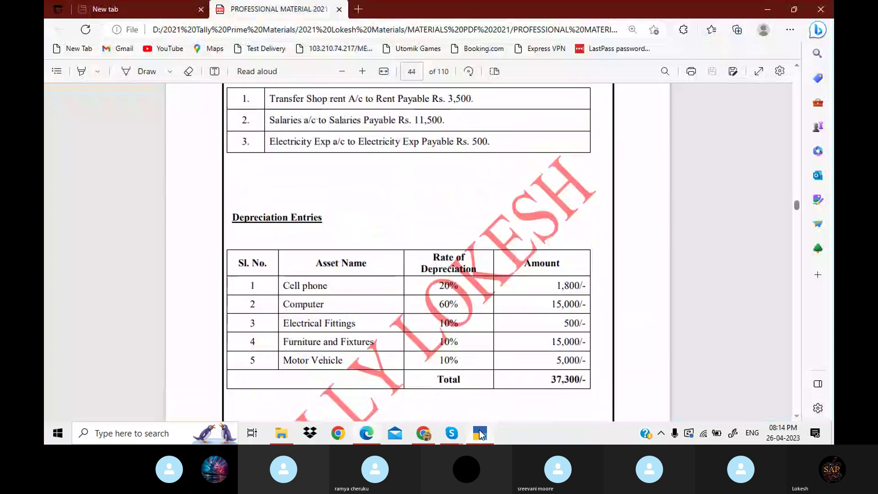
pyautogui.press('pagedown')
pyautogui.press('pagedown')
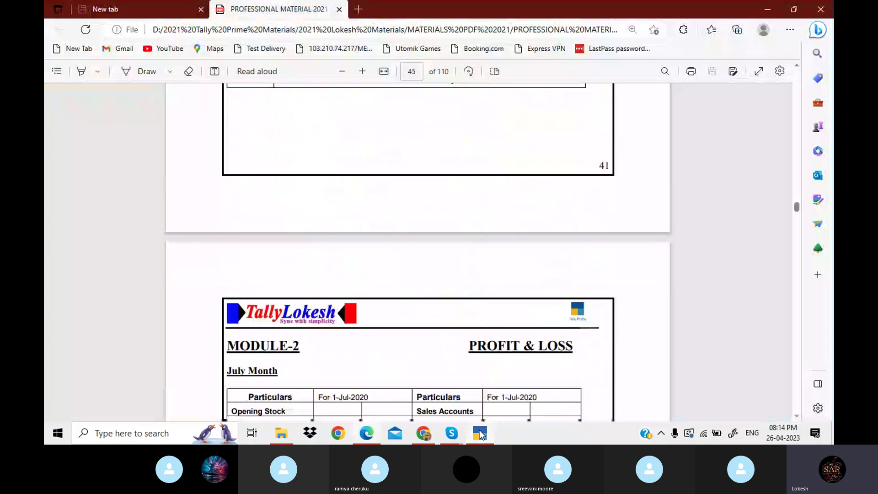
pyautogui.scroll(-1, 490, 298)
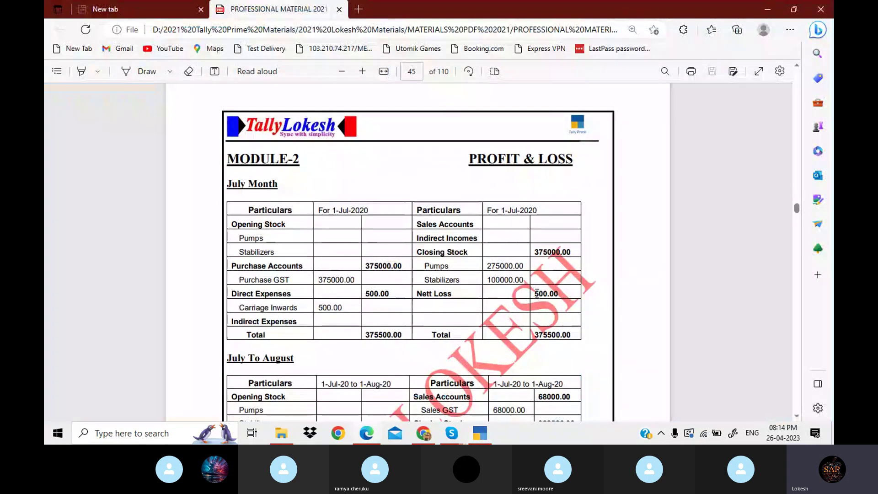
pyautogui.moveTo(534, 293); pyautogui.dragTo(564, 297)
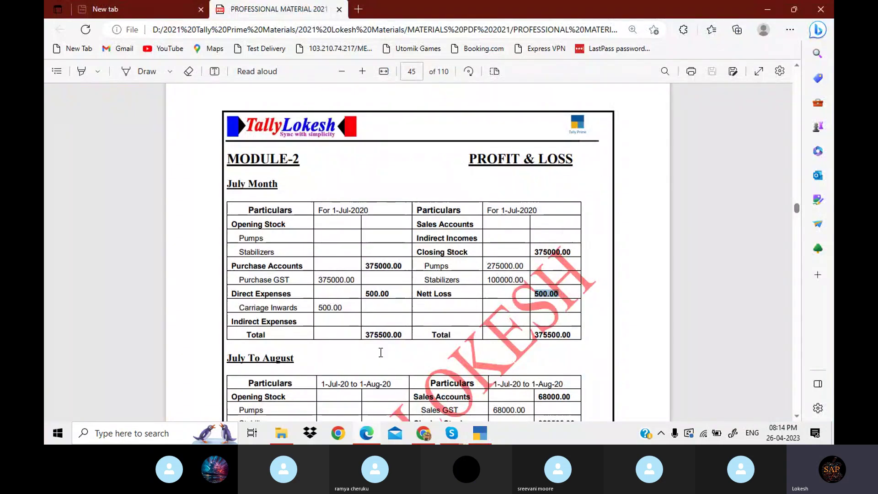
# - Switch back to TallyPrime, close the Profit & Loss report and open a new payment voucher
pyautogui.click(476, 437)
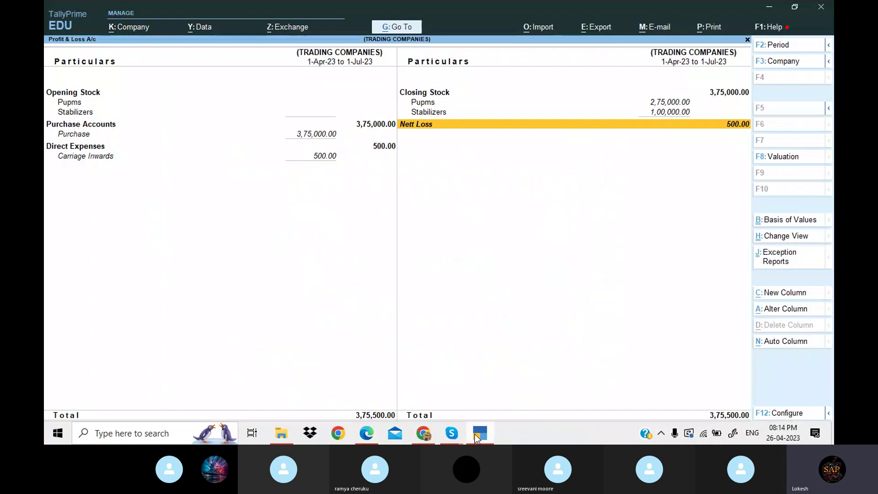
pyautogui.press('Escape')
pyautogui.press('Up')
pyautogui.press('Return')
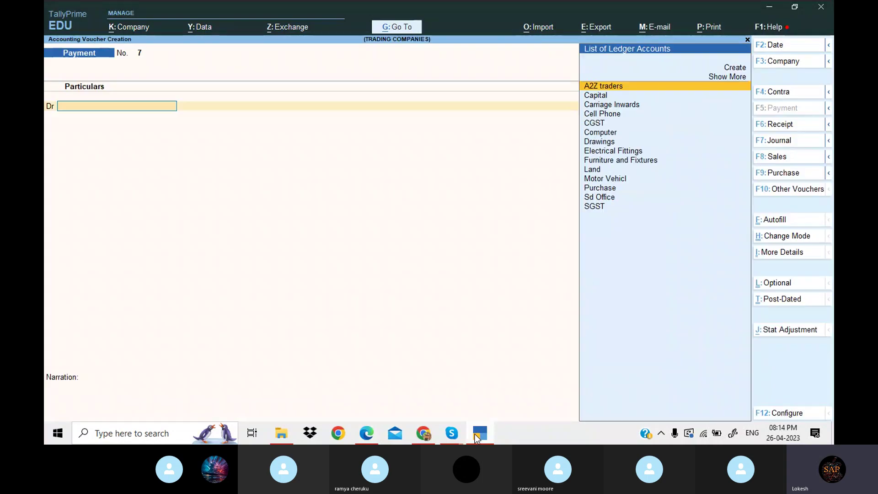
# - Switch to the PDF and find the Trading Company table of ledgers and groups
pyautogui.click(476, 437)
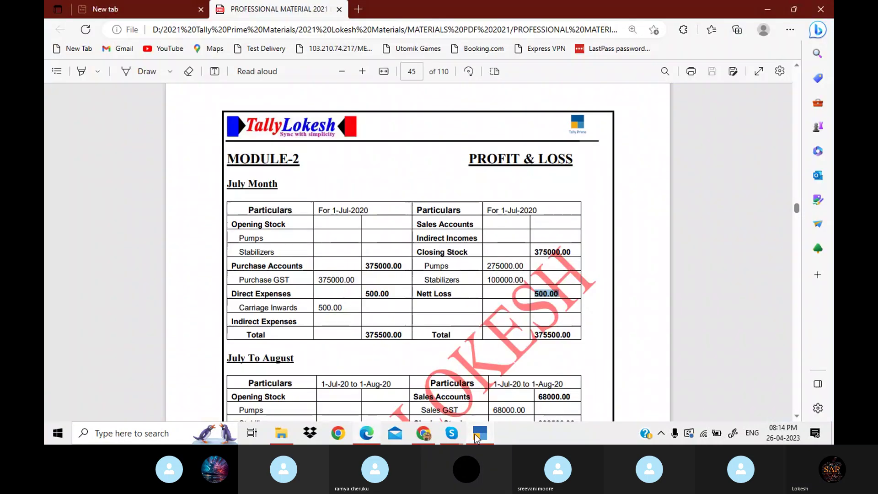
pyautogui.press('pagedown')
pyautogui.press('pagedown')
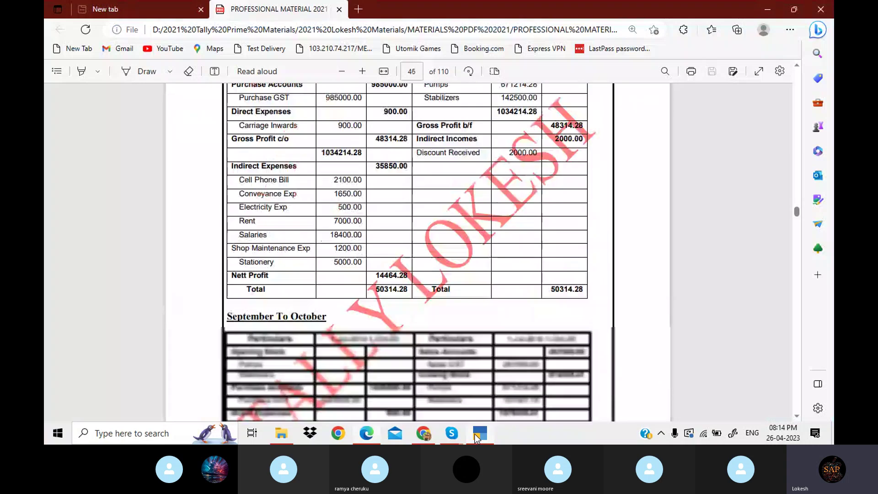
pyautogui.press('pagedown')
pyautogui.press('pagedown')
pyautogui.press('pagedown')
pyautogui.press('pagedown')
pyautogui.press('pagedown')
pyautogui.press('pagedown')
pyautogui.press('pagedown')
pyautogui.press('pagedown')
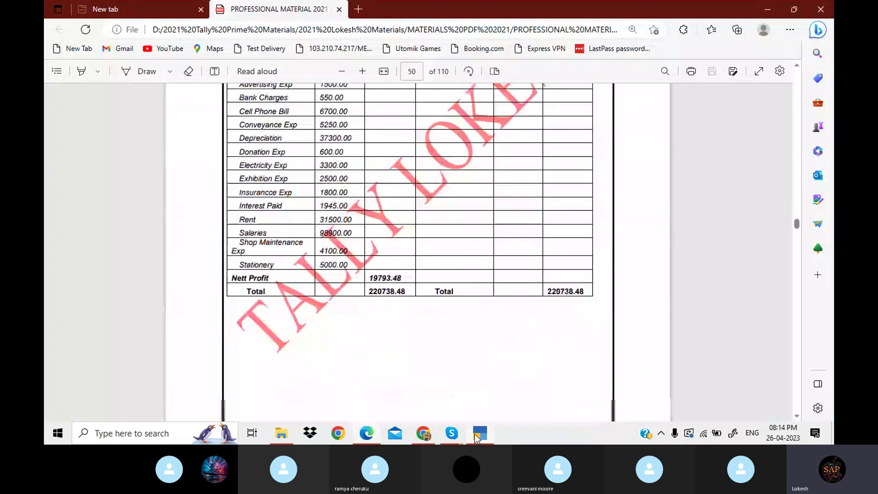
pyautogui.press('pagedown')
pyautogui.press('pagedown')
pyautogui.press('pagedown')
pyautogui.press('pagedown')
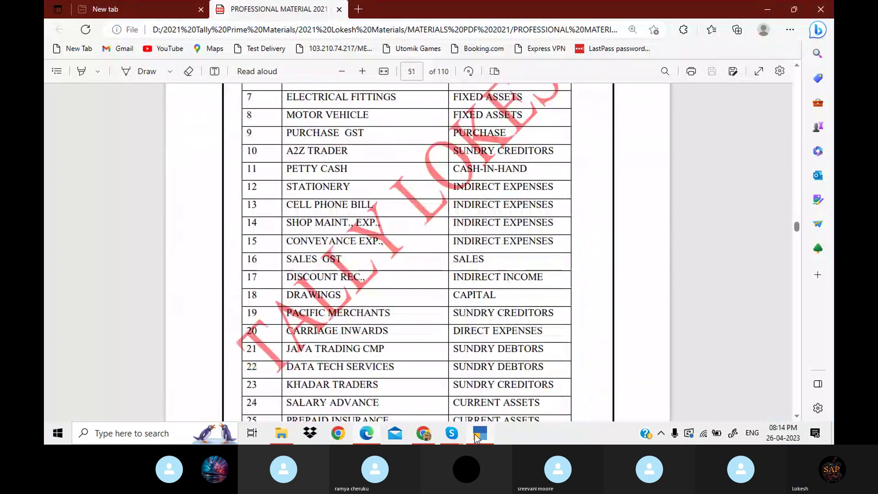
pyautogui.press('pageup')
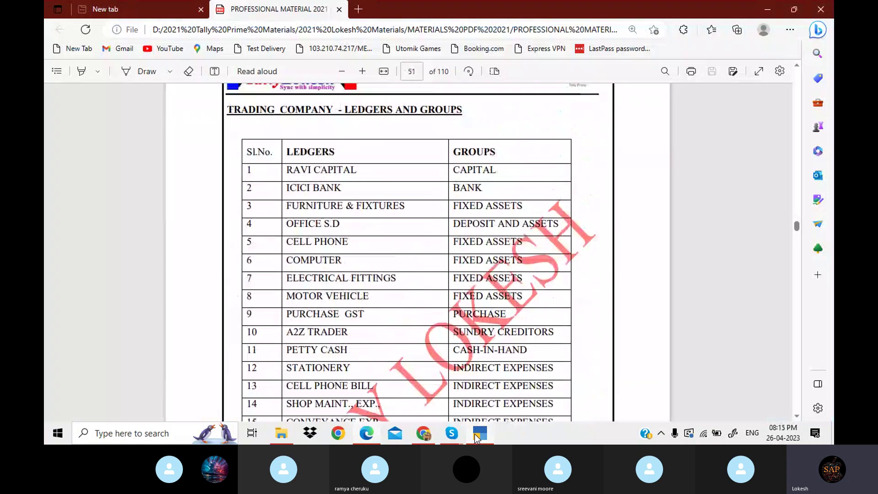
# - Read through the Trading Company ledgers and the group each one belongs to
pyautogui.press('Down')
pyautogui.press('Down')
pyautogui.press('Down')
pyautogui.press('Down')
pyautogui.press('Down')
pyautogui.press('Down')
pyautogui.press('Down')
pyautogui.press('Down')
pyautogui.press('Down')
pyautogui.press('Down')
pyautogui.press('Down')
pyautogui.press('Down')
pyautogui.press('Down')
pyautogui.press('Down')
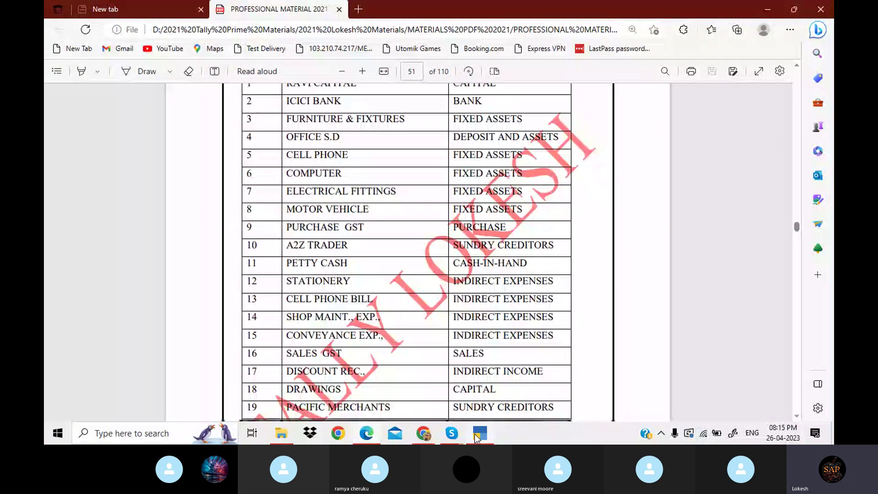
pyautogui.press('Down')
pyautogui.press('Down')
pyautogui.press('Down')
pyautogui.press('Down')
pyautogui.press('Down')
pyautogui.press('Down')
pyautogui.press('Down')
pyautogui.press('Down')
pyautogui.press('Down')
pyautogui.press('Down')
pyautogui.press('Down')
pyautogui.press('Down')
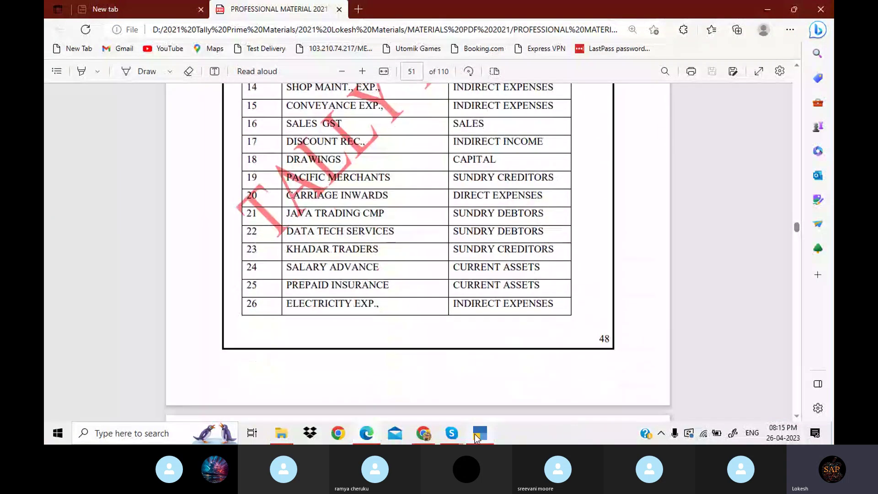
# - Examine the PDF table of voucher function keys for each transaction number
pyautogui.press('Down')
pyautogui.press('Down')
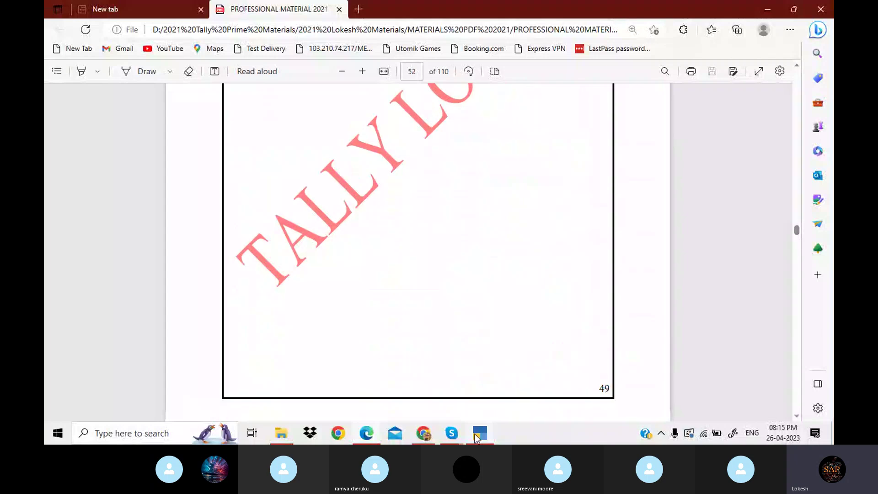
pyautogui.press('pagedown')
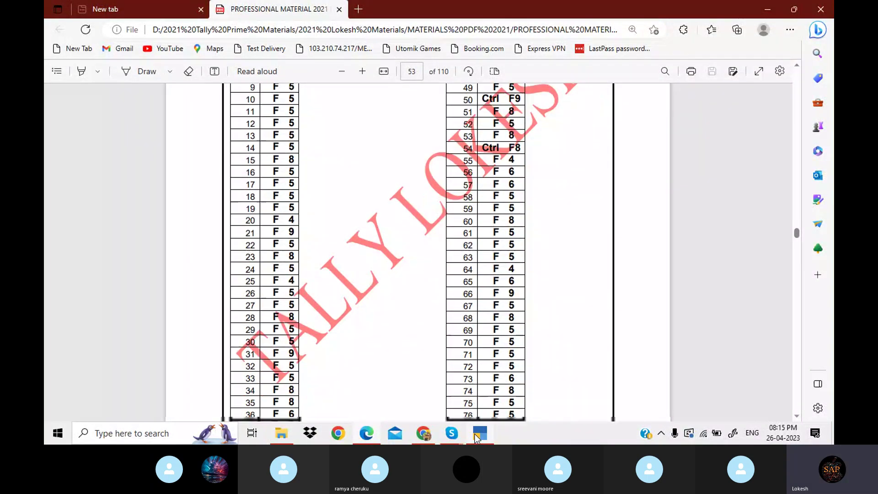
# - Go back through the PDF from the function-key table to the August and September 2020 transactions
pyautogui.press('pageup')
pyautogui.press('pageup')
pyautogui.press('pageup')
pyautogui.press('pageup')
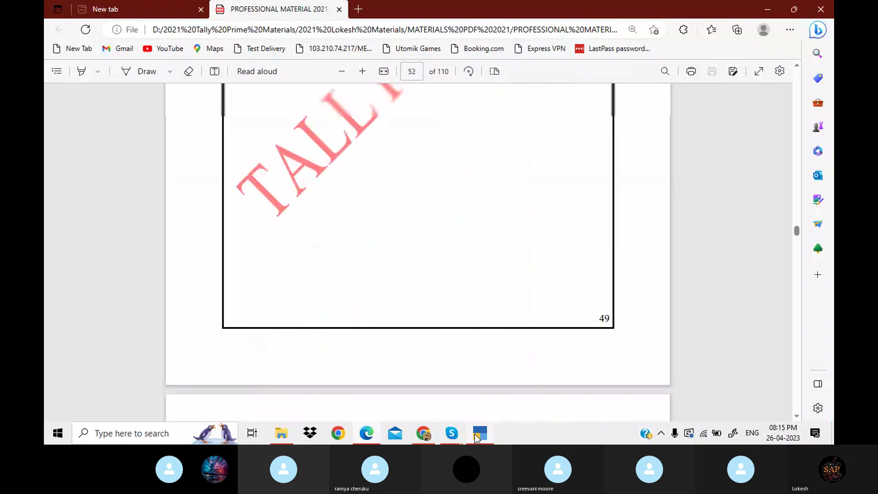
pyautogui.press('pageup')
pyautogui.press('pageup')
pyautogui.press('pageup')
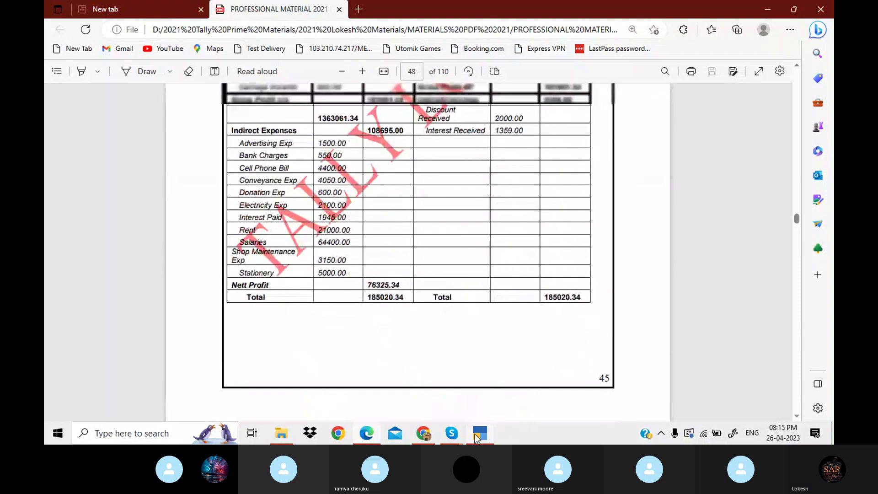
pyautogui.press('pageup')
pyautogui.press('pageup')
pyautogui.press('pageup')
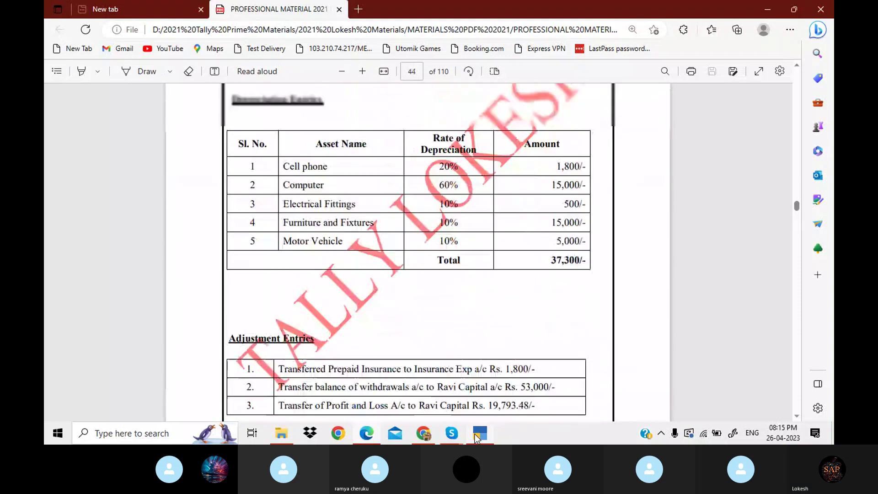
pyautogui.press('pageup')
pyautogui.press('pageup')
pyautogui.press('pageup')
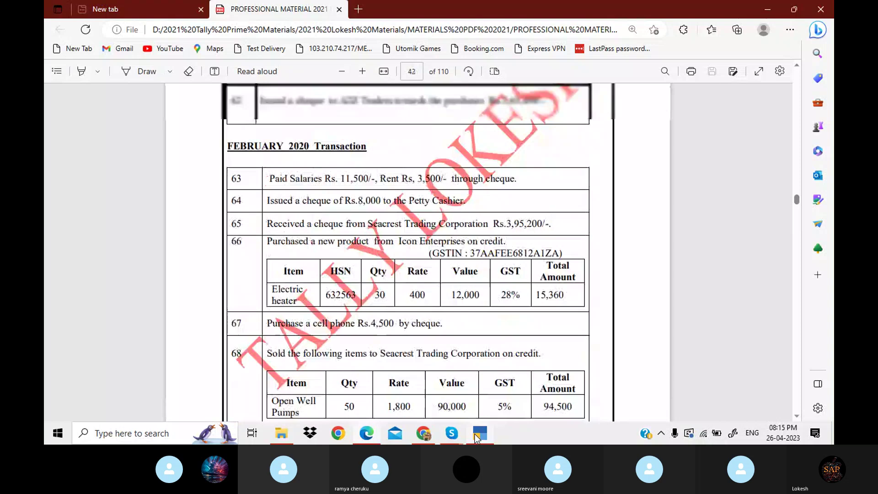
pyautogui.press('pageup')
pyautogui.press('pageup')
pyautogui.press('pageup')
pyautogui.press('pageup')
pyautogui.press('pageup')
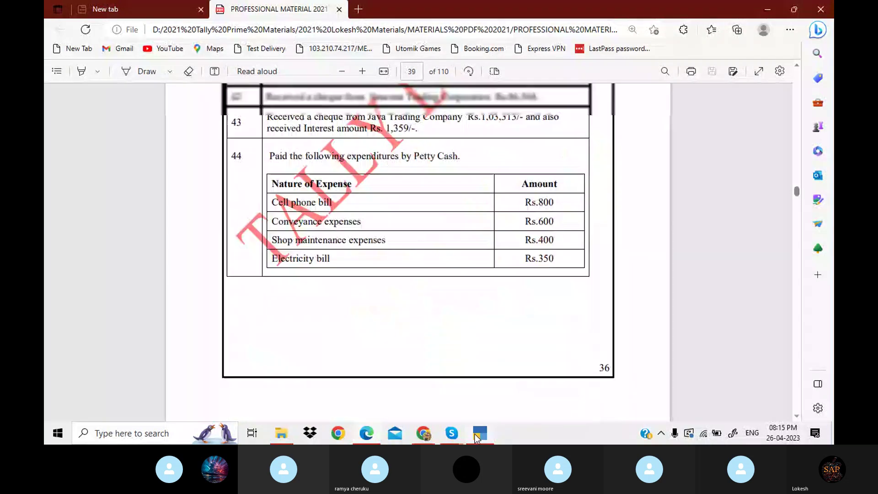
pyautogui.press('pageup')
pyautogui.press('pageup')
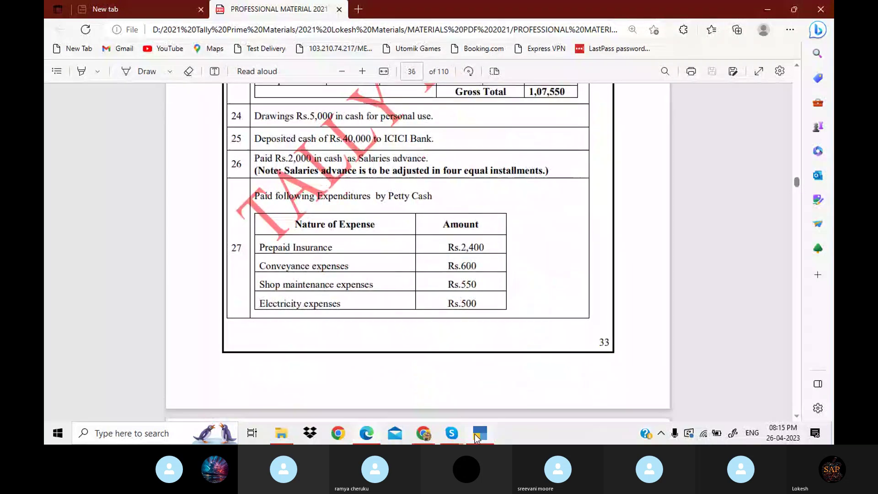
pyautogui.press('pageup')
pyautogui.press('pageup')
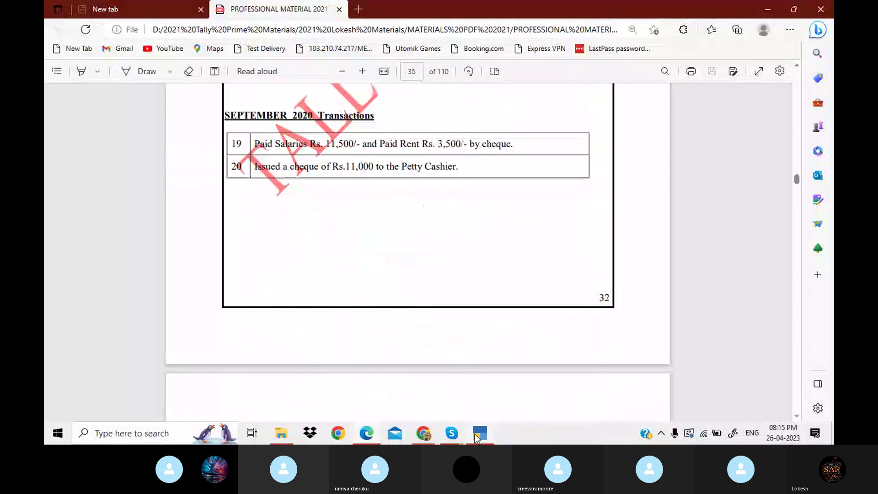
pyautogui.press('pageup')
pyautogui.press('pageup')
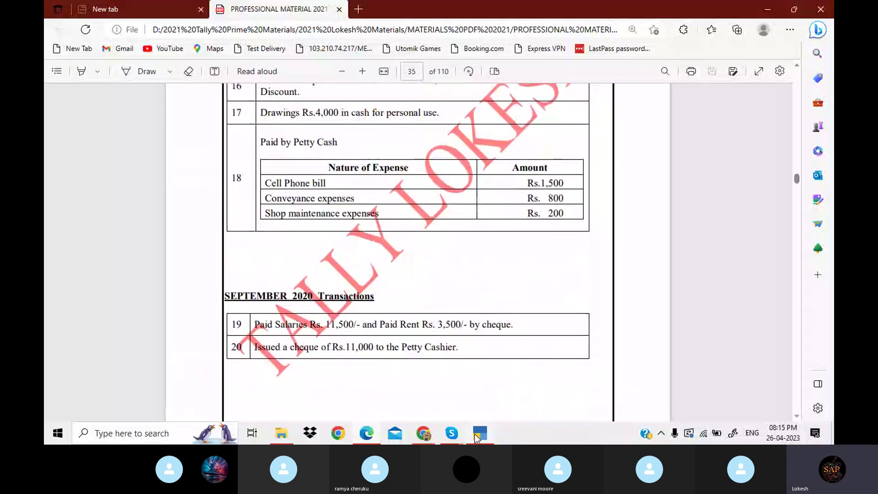
# - Read August 2020 transactions 12 to 14 in the PDF, including the list of petty cash expenses
pyautogui.press('pagedown')
pyautogui.press('Down')
pyautogui.press('Down')
pyautogui.press('Down')
pyautogui.press('Down')
pyautogui.press('Down')
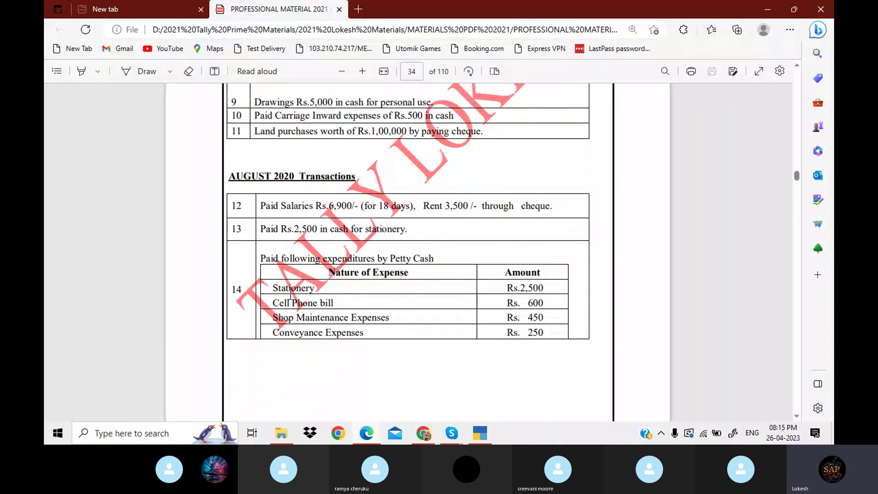
pyautogui.moveTo(274, 288); pyautogui.dragTo(364, 333)
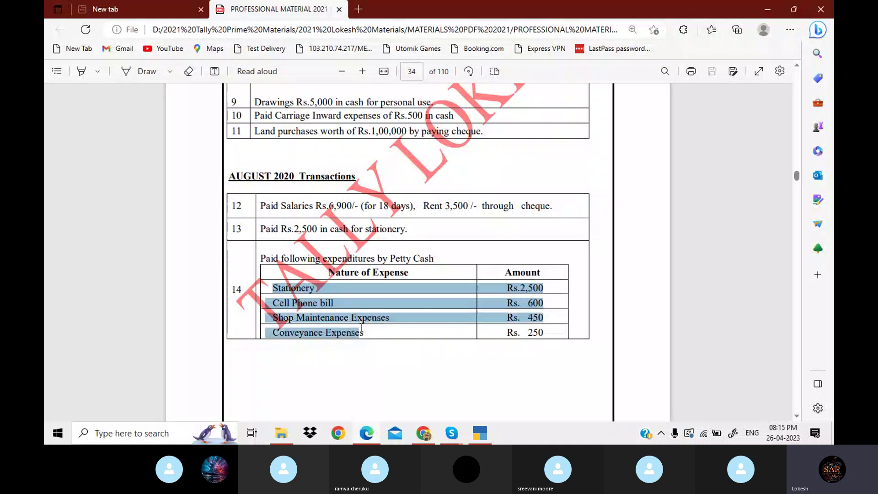
pyautogui.rightClick(372, 314)
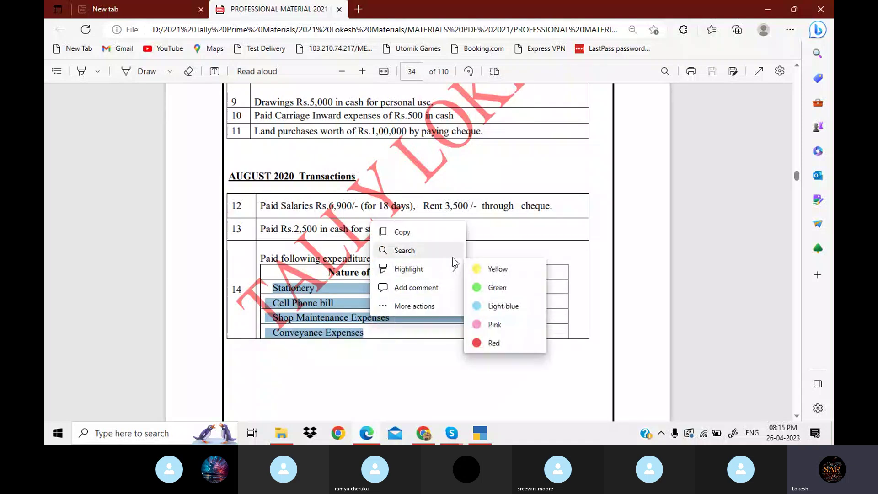
pyautogui.click(480, 247)
pyautogui.click(479, 248)
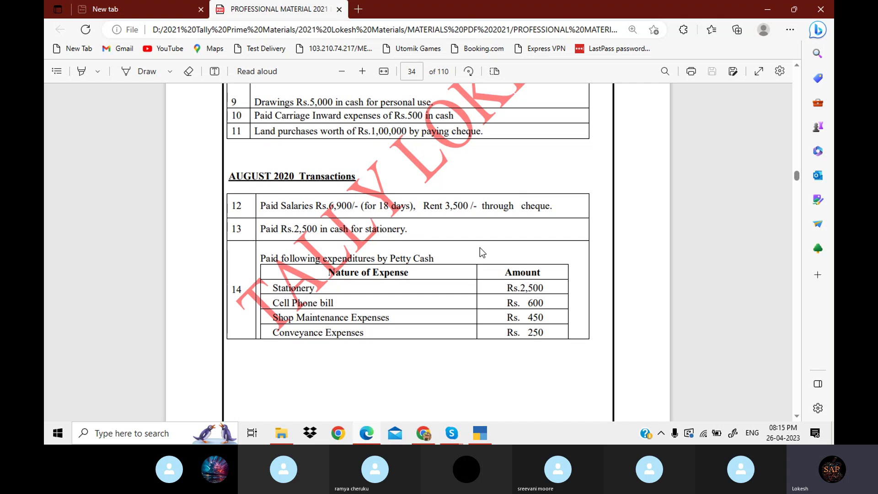
# - Read August transactions 15 to 18 on page 35 of the PDF
pyautogui.scroll(-1, 479, 248)
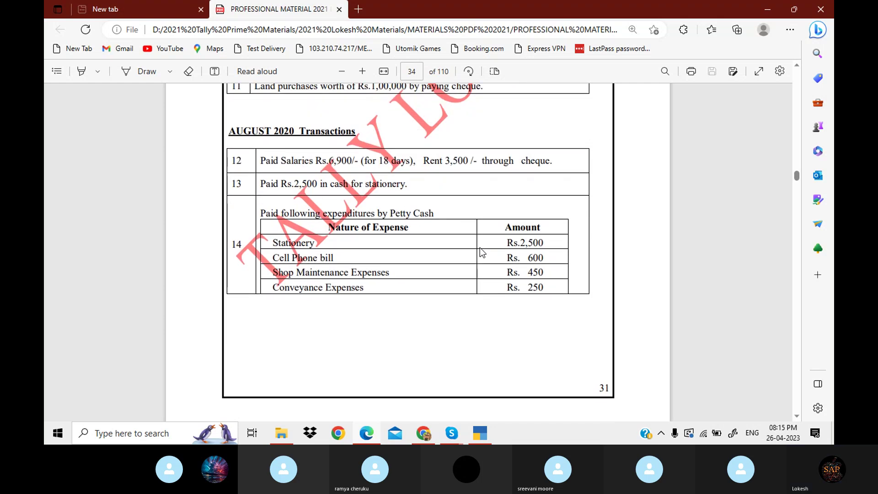
pyautogui.scroll(-3, 480, 249)
pyautogui.scroll(-6, 480, 249)
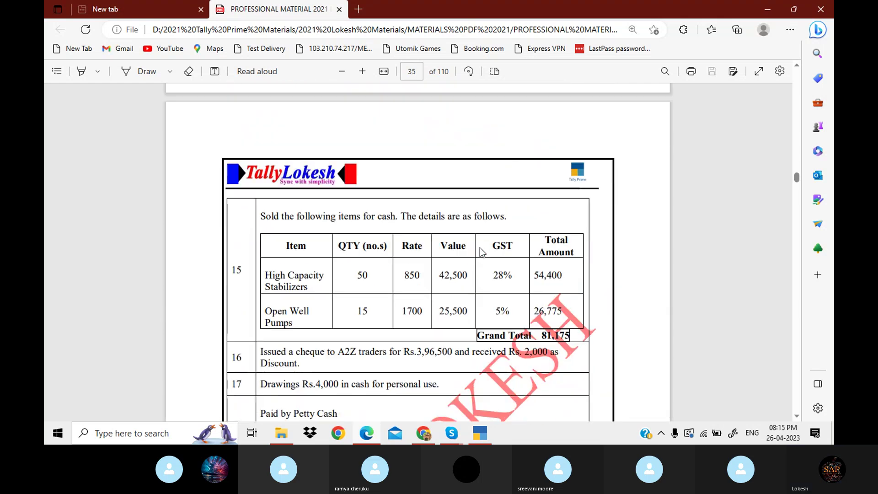
pyautogui.scroll(-1, 480, 248)
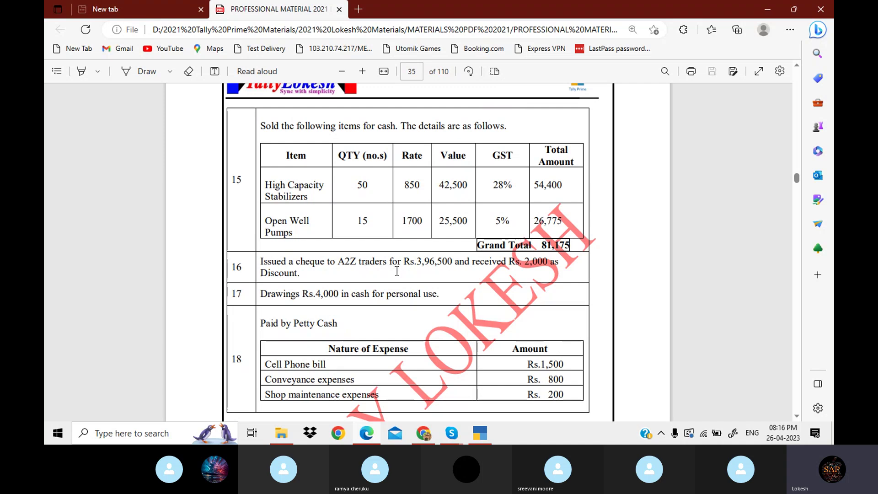
# - Switch to TallyPrime, choose A2Z traders as the payment voucher's debit ledger and check transaction 16 in the PDF
pyautogui.click(487, 432)
pyautogui.write('a')
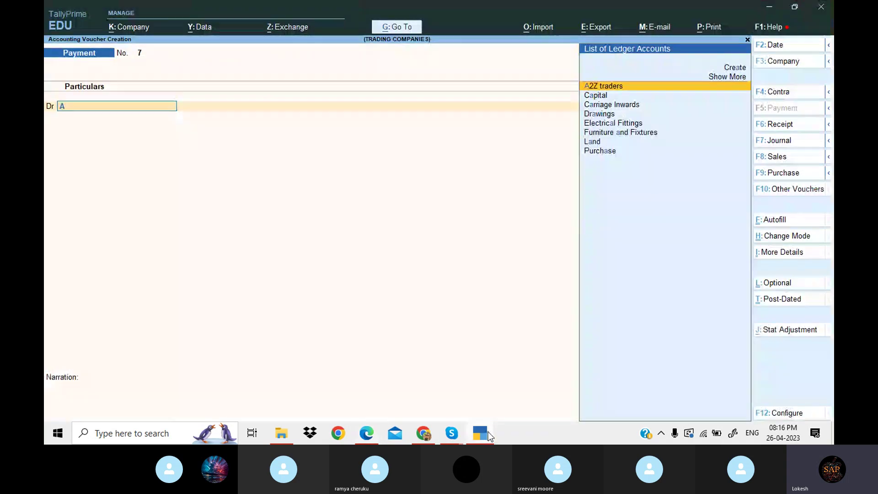
pyautogui.press('Return')
pyautogui.click(486, 432)
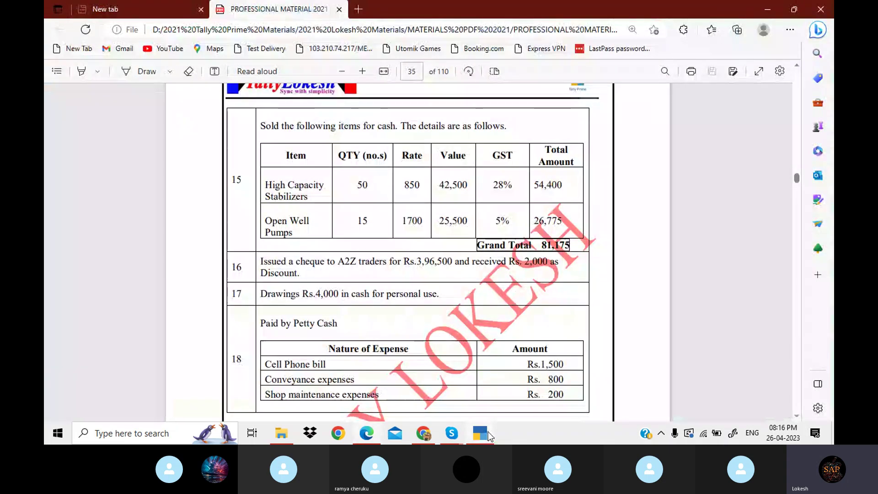
pyautogui.click(488, 433)
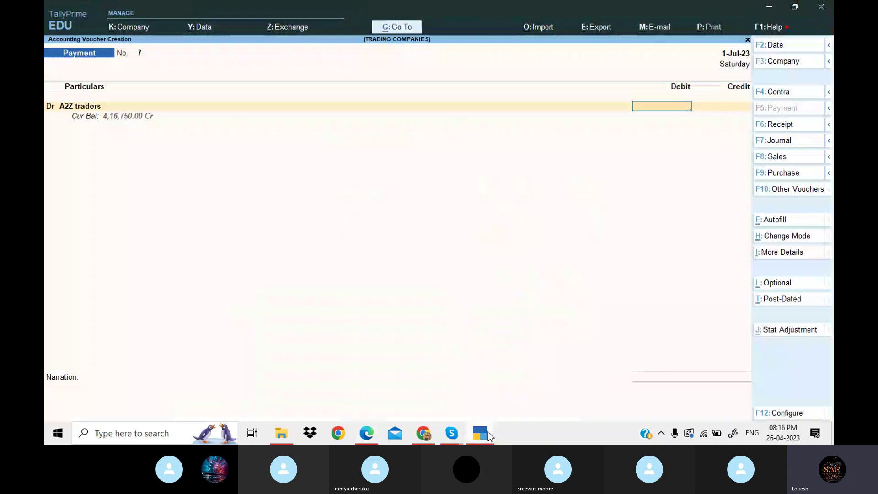
# - Set the voucher date to 1-8 and enter a debit of 396500 for A2Z traders
pyautogui.click(787, 46)
pyautogui.write('1-8')
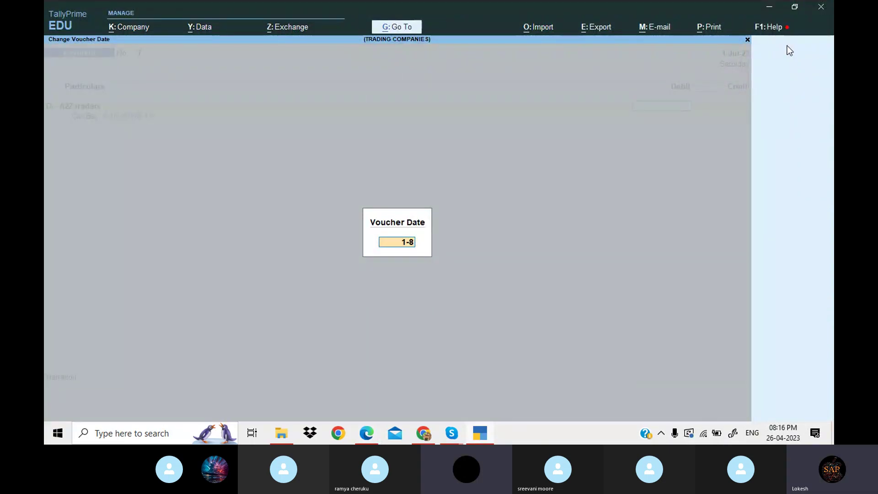
pyautogui.press('Return')
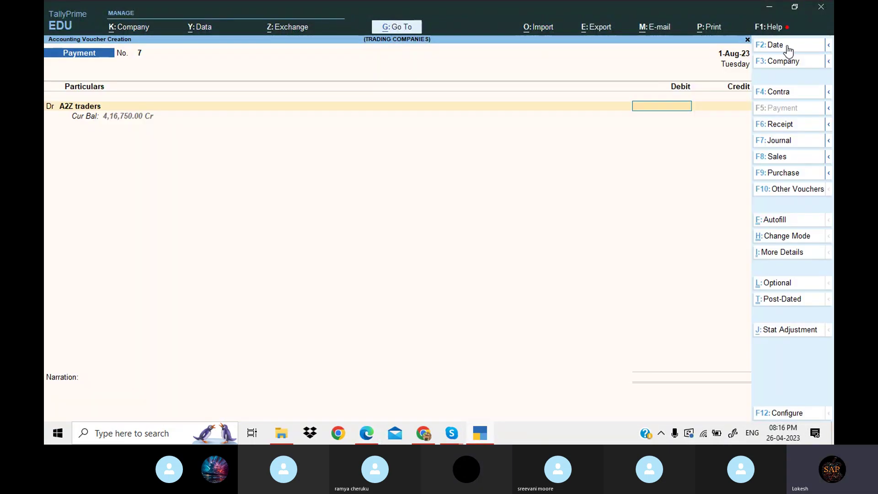
pyautogui.write('396500')
pyautogui.click(481, 434)
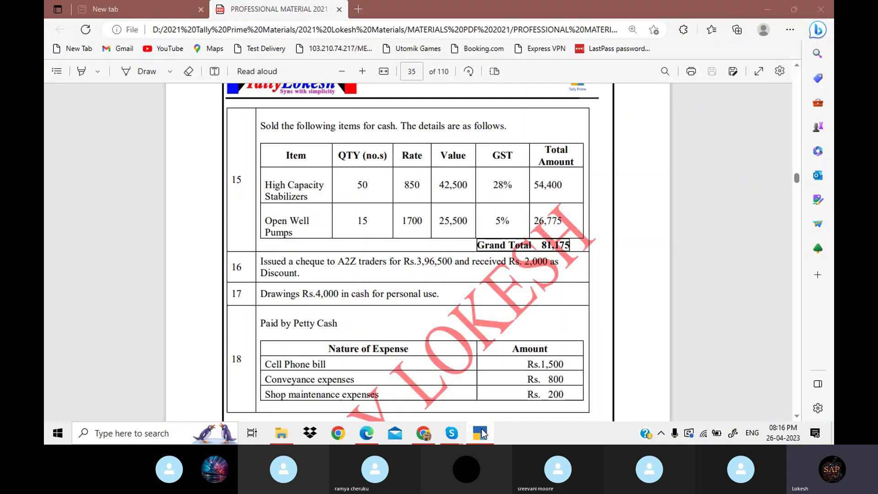
pyautogui.click(481, 433)
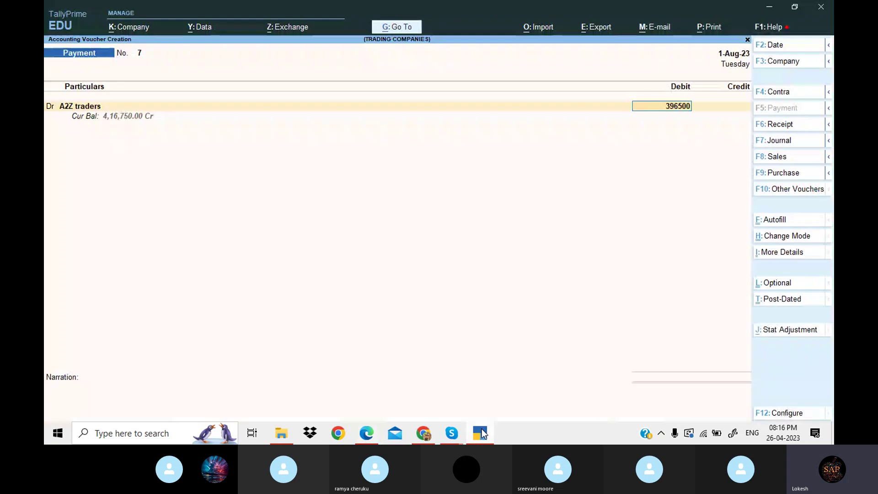
pyautogui.press('Return')
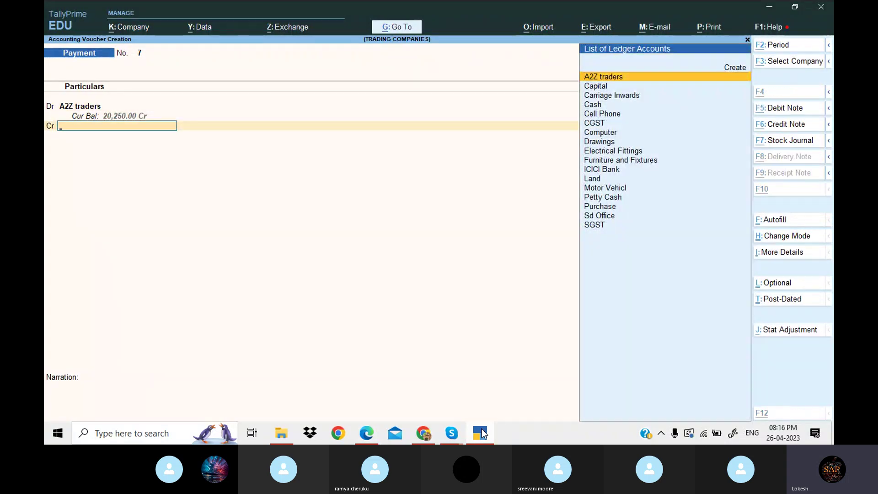
# - Create a Discount Received ledger under Indirect Incomes from the voucher's credit line, keeping the other defaults
pyautogui.hotkey('alt', 'c')
pyautogui.write('Disco')
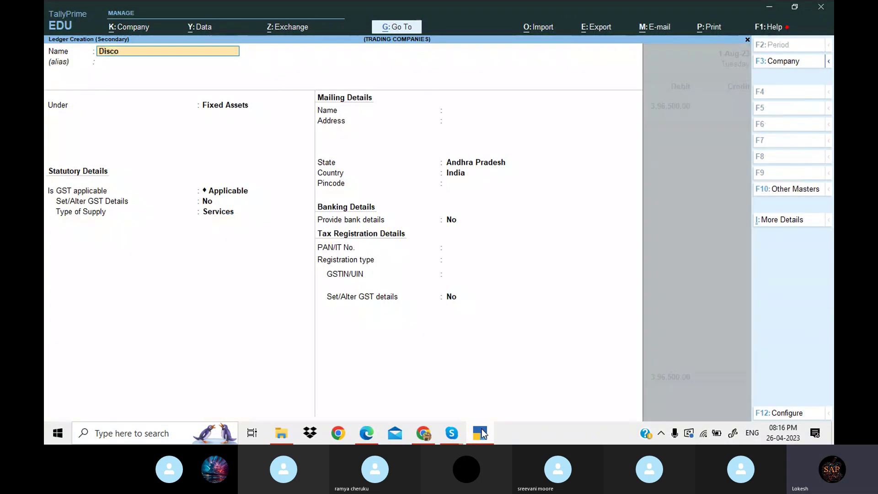
pyautogui.write('unt Receive')
pyautogui.write('d')
pyautogui.press('Return')
pyautogui.write('ind')
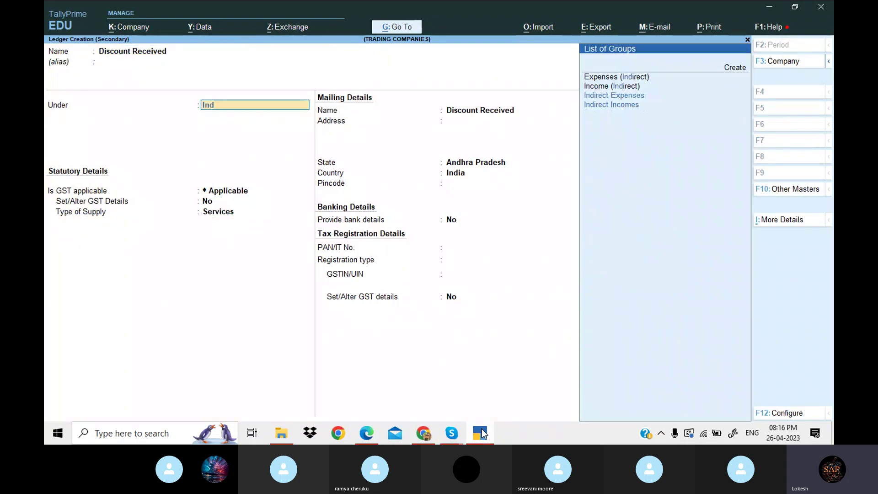
pyautogui.press('Down')
pyautogui.press('Down')
pyautogui.press('Down')
pyautogui.press('Return')
pyautogui.press('Return')
pyautogui.press('Return')
pyautogui.press('Return')
pyautogui.press('Return')
pyautogui.press('Return')
pyautogui.press('Return')
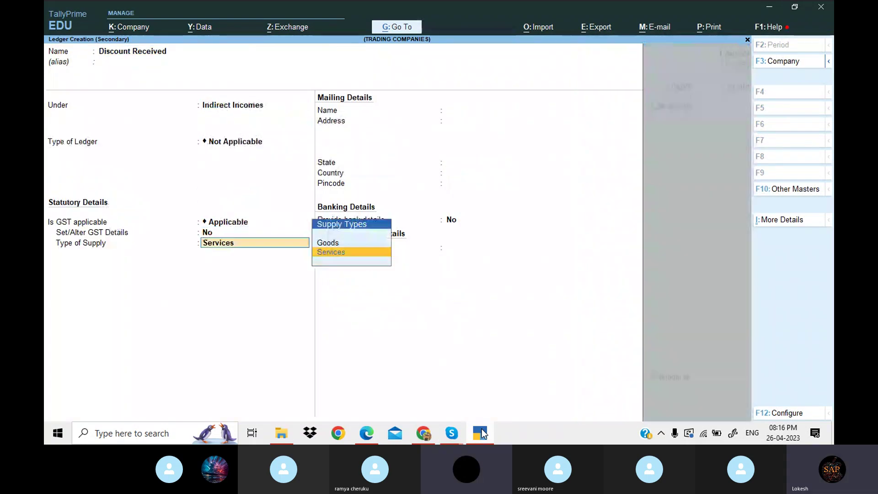
# - Credit Discount Received with 2,000 and choose ICICI Bank as the second credit ledger
pyautogui.write('20000')
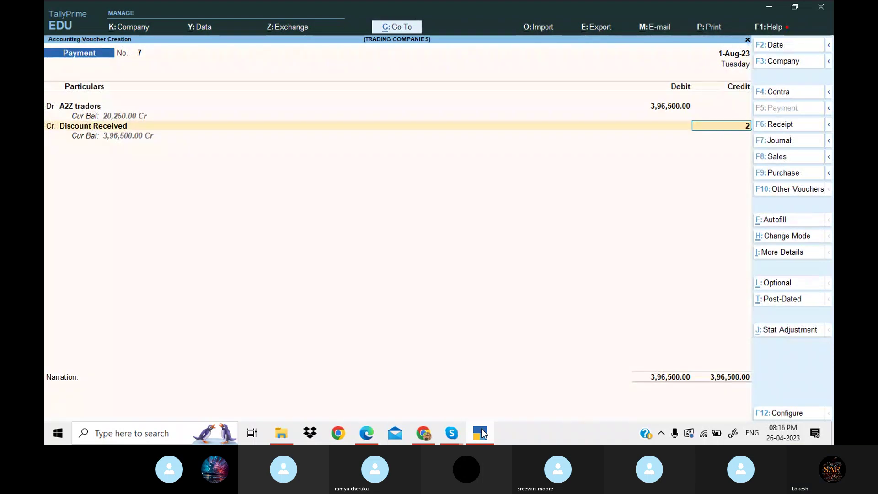
pyautogui.press('Return')
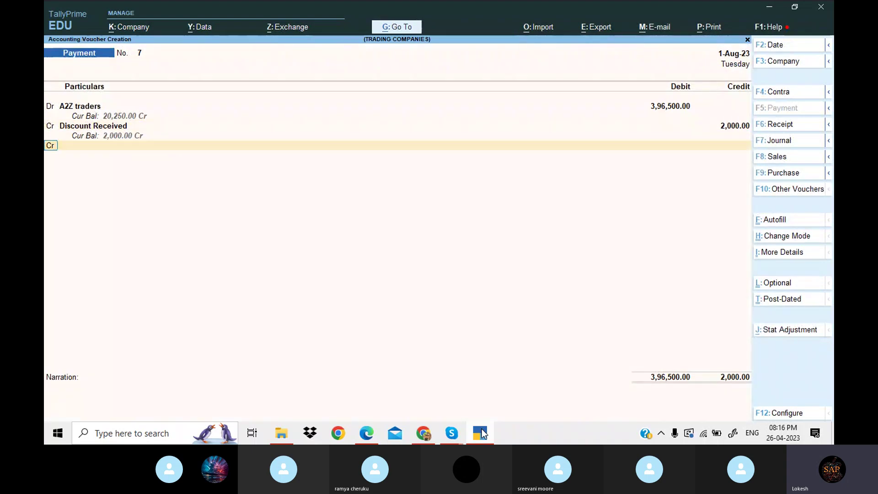
pyautogui.press('Return')
pyautogui.hotkey('alt', 'Tab')
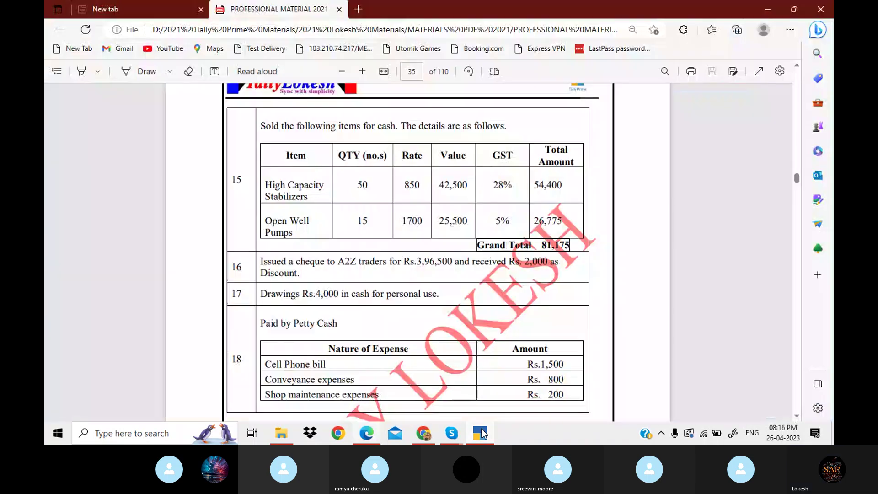
pyautogui.click(481, 433)
pyautogui.write('i')
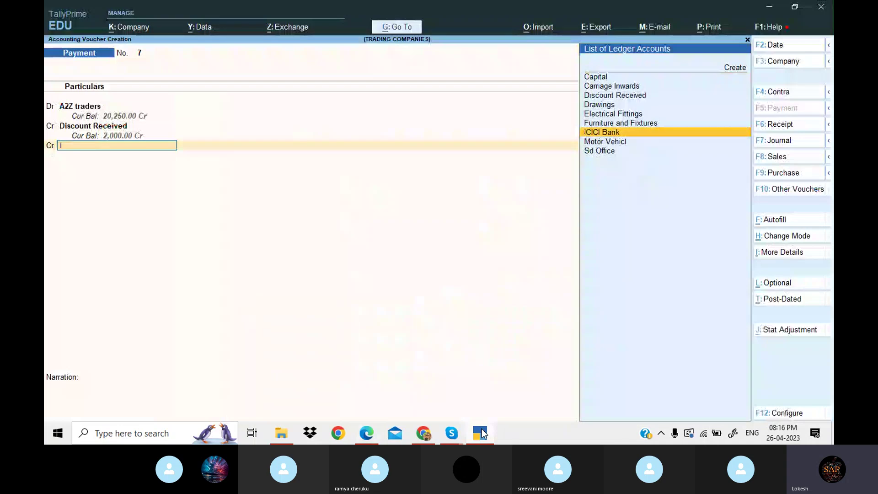
pyautogui.press('Return')
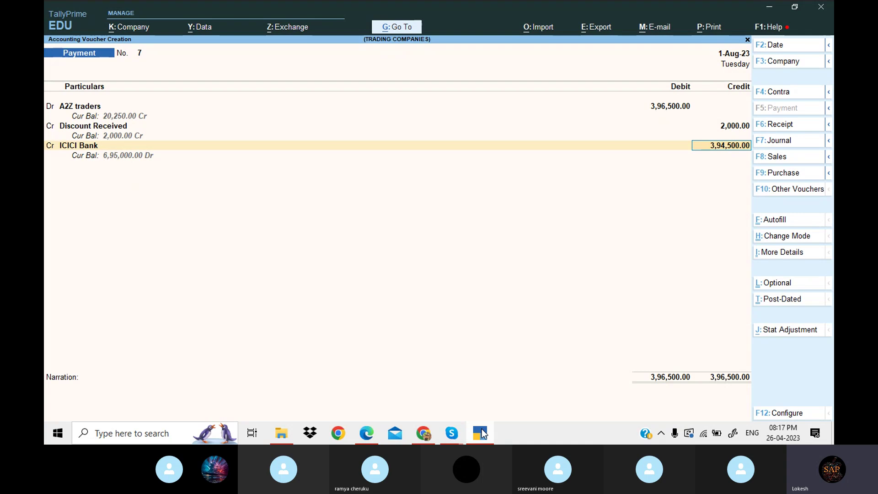
# - Accept the ICICI Bank credit of 3,94,500 and save the payment voucher without a narration
pyautogui.press('Return')
pyautogui.press('Return')
pyautogui.press('Return')
pyautogui.press('Return')
pyautogui.press('Return')
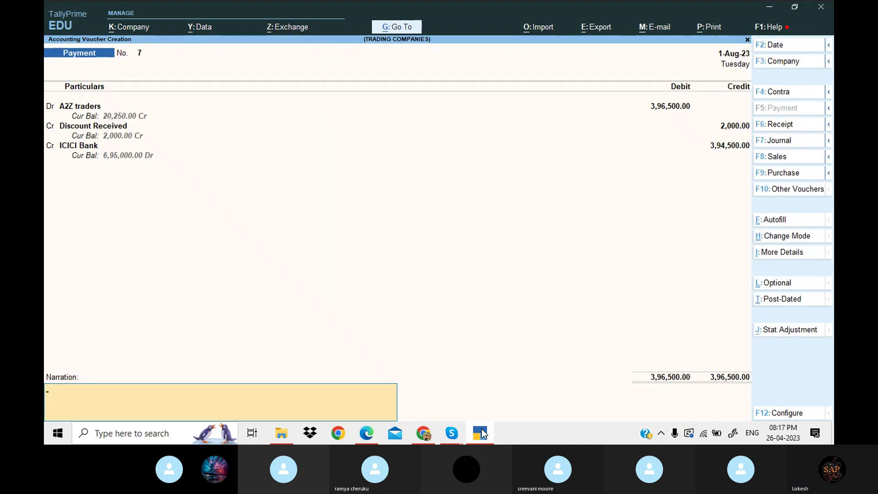
pyautogui.press('Return')
pyautogui.press('Return')
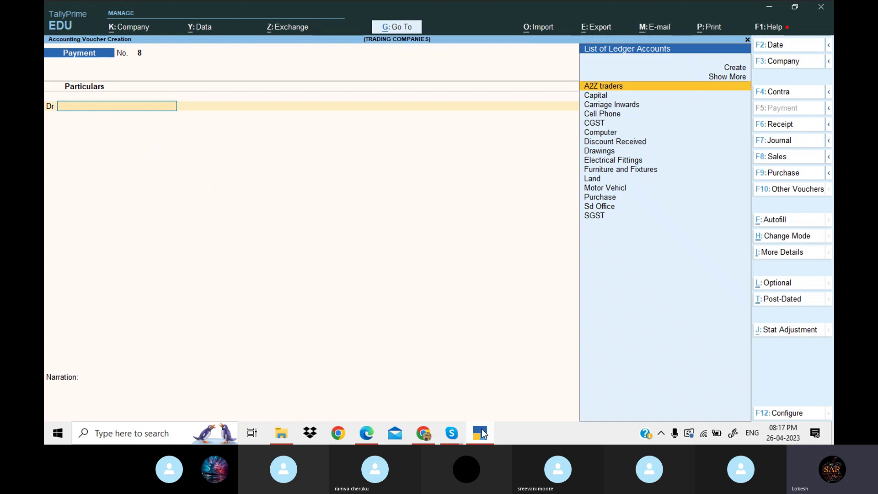
# - Switch to the course PDF in Edge and review August transactions 15 to 18 and September transactions 19 and 20
pyautogui.click(480, 433)
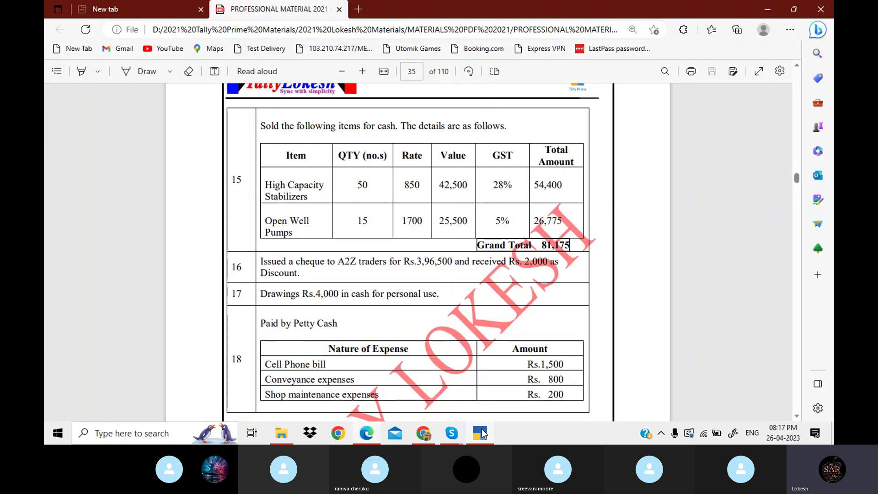
pyautogui.scroll(-1, 412, 252)
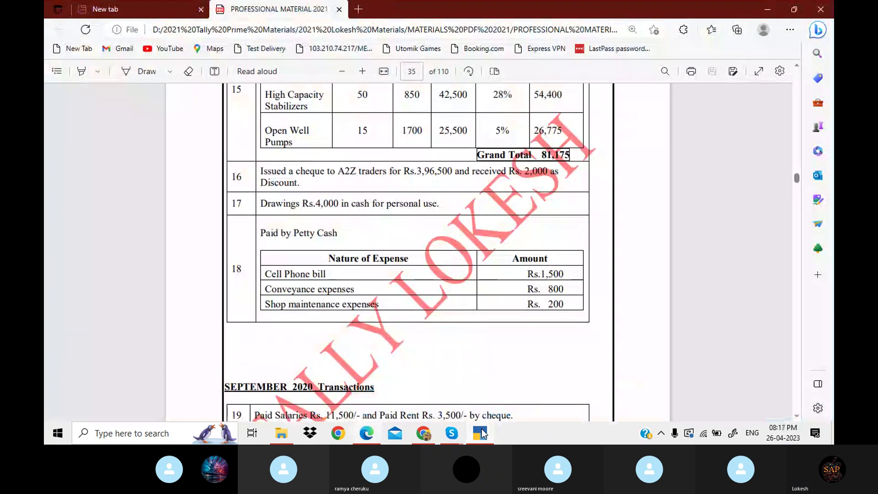
pyautogui.scroll(1, 411, 252)
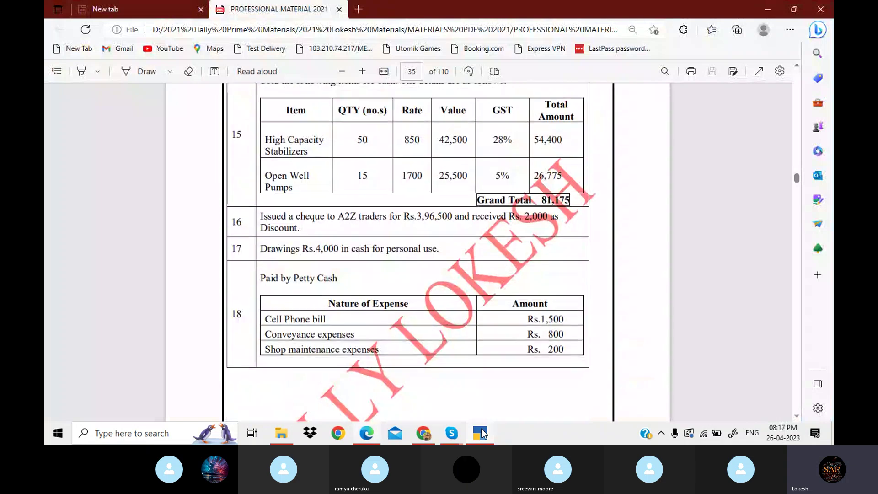
pyautogui.scroll(1, 412, 251)
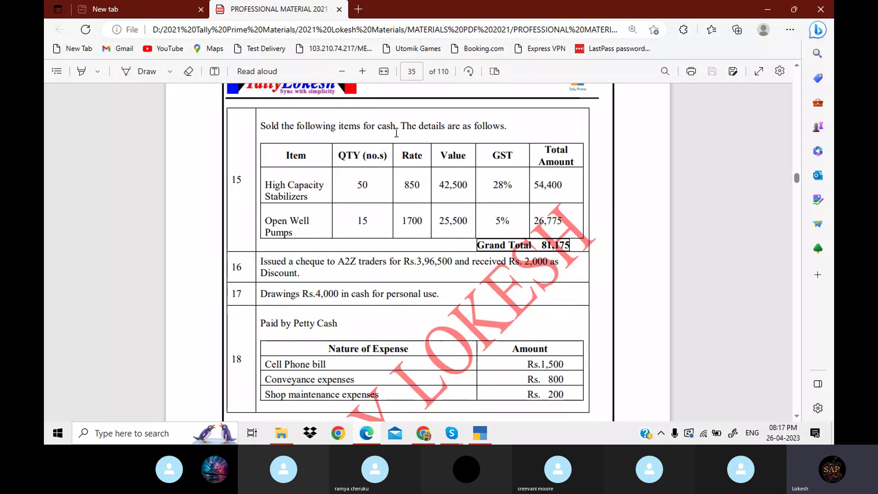
pyautogui.scroll(1, 396, 133)
pyautogui.scroll(-5, 396, 133)
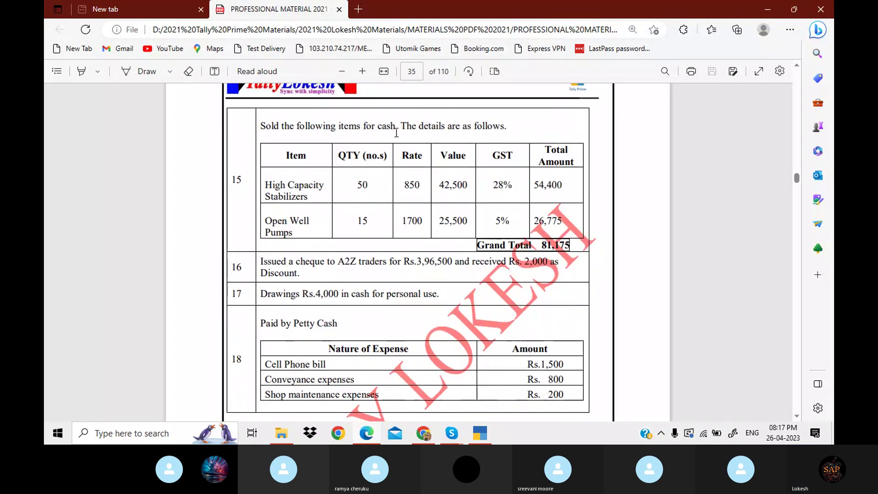
pyautogui.scroll(-2, 396, 133)
pyautogui.scroll(1, 396, 133)
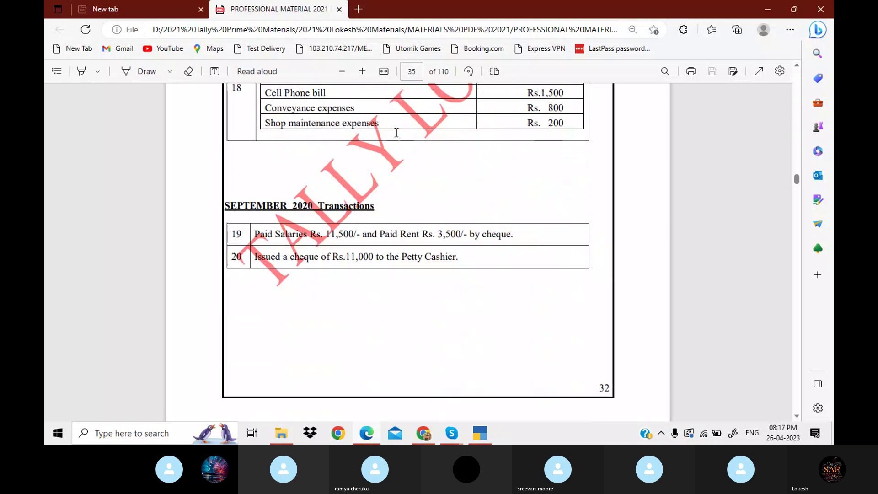
pyautogui.scroll(-2, 397, 132)
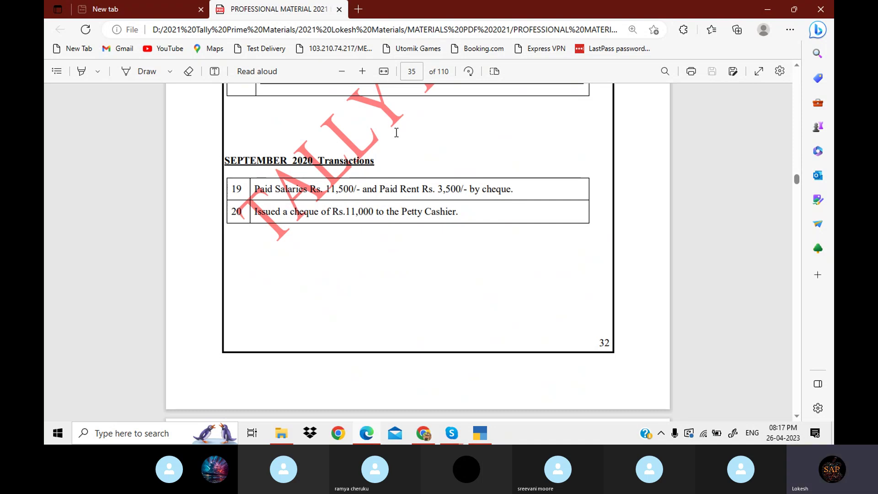
# - Read September transactions 21 to 27 on the PDF's next page, from the Pacific Merchants purchase to the petty cash expenditures
pyautogui.scroll(-3, 397, 133)
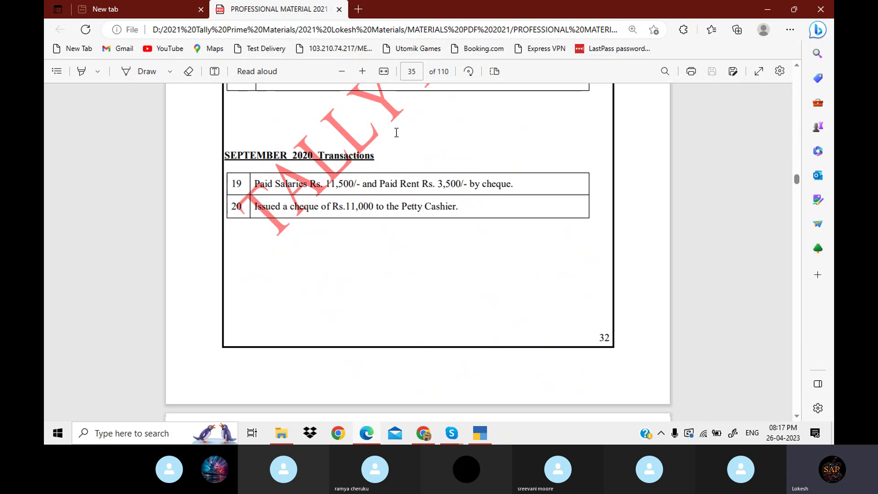
pyautogui.scroll(-5, 397, 132)
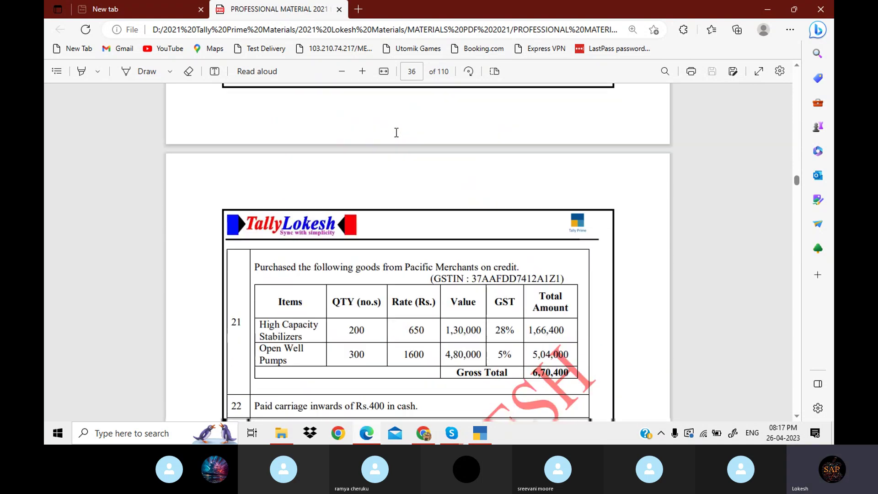
pyautogui.scroll(-1, 396, 133)
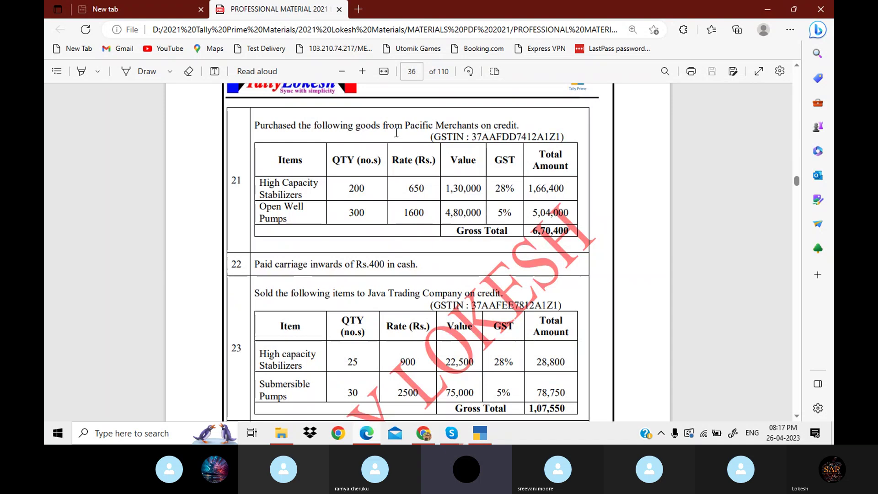
pyautogui.scroll(-1, 397, 133)
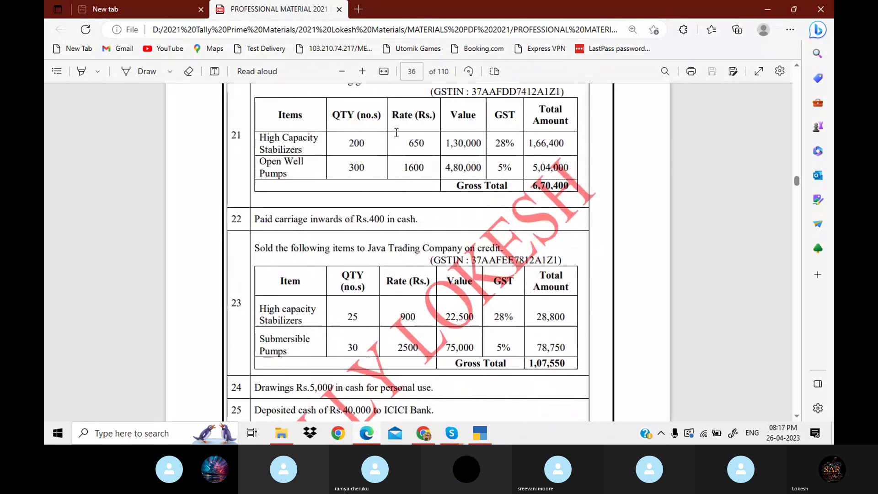
pyautogui.scroll(-1, 397, 133)
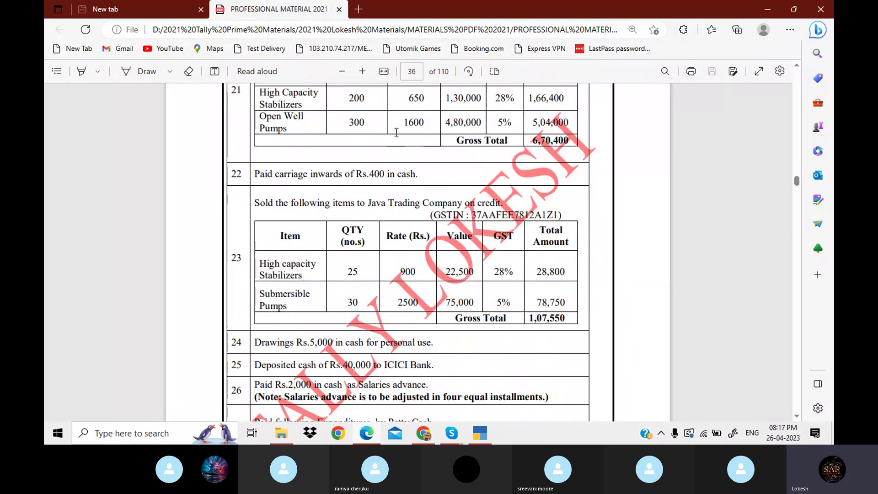
pyautogui.scroll(-1, 397, 133)
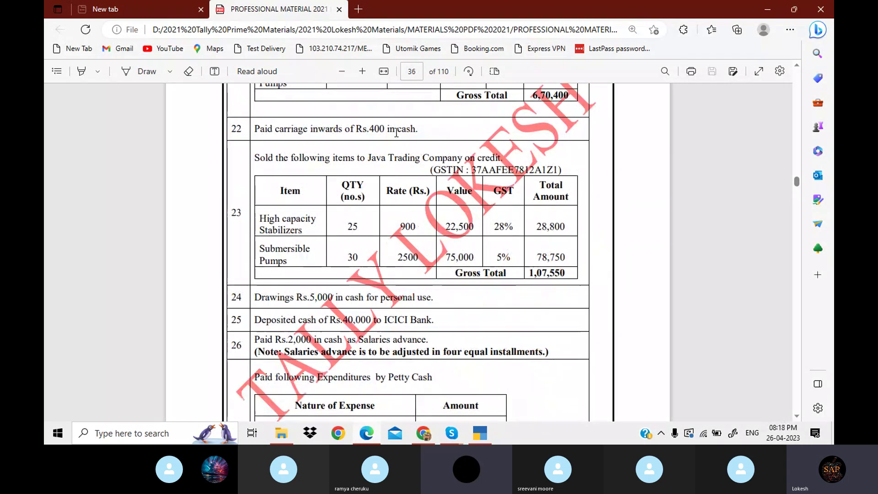
pyautogui.scroll(-1, 397, 133)
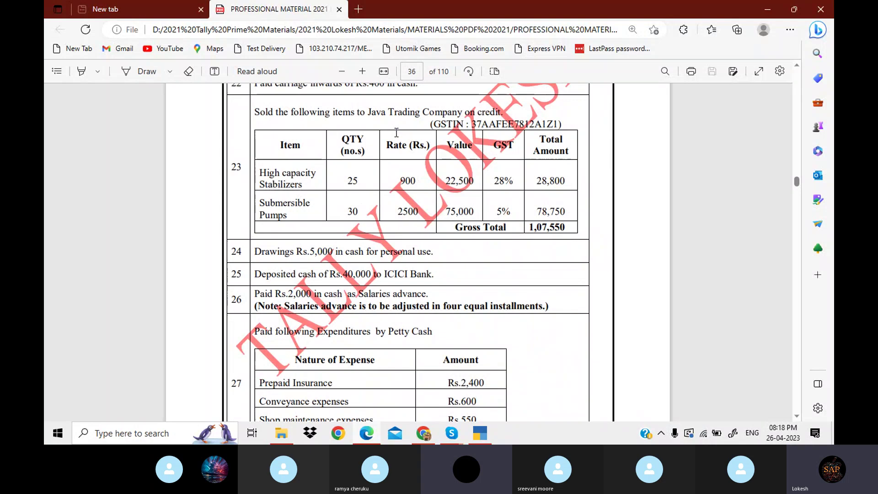
pyautogui.scroll(-1, 397, 133)
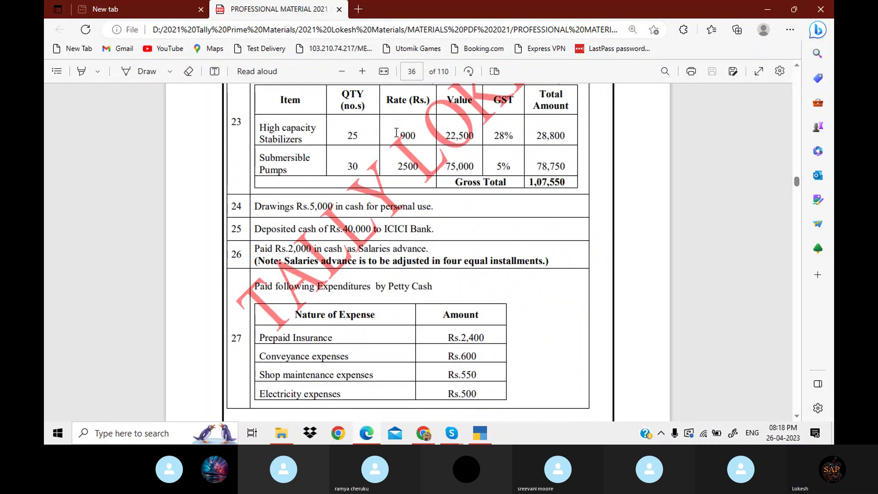
pyautogui.scroll(1, 397, 132)
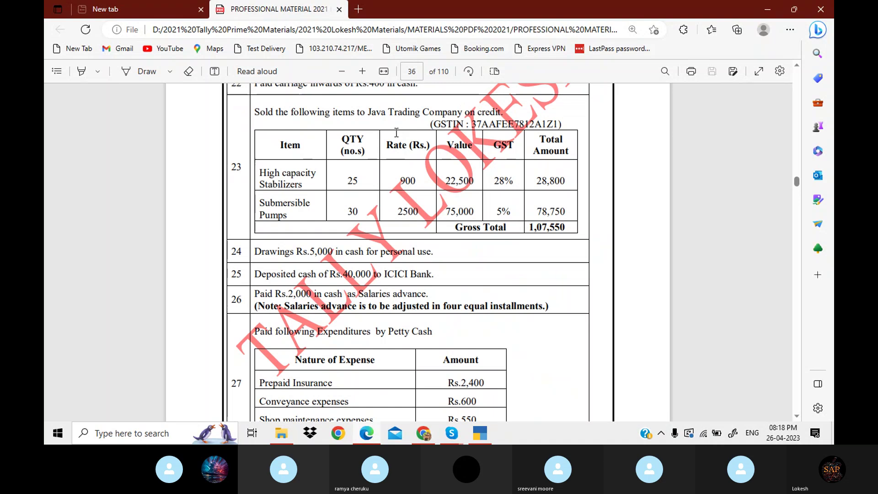
pyautogui.scroll(-2, 397, 133)
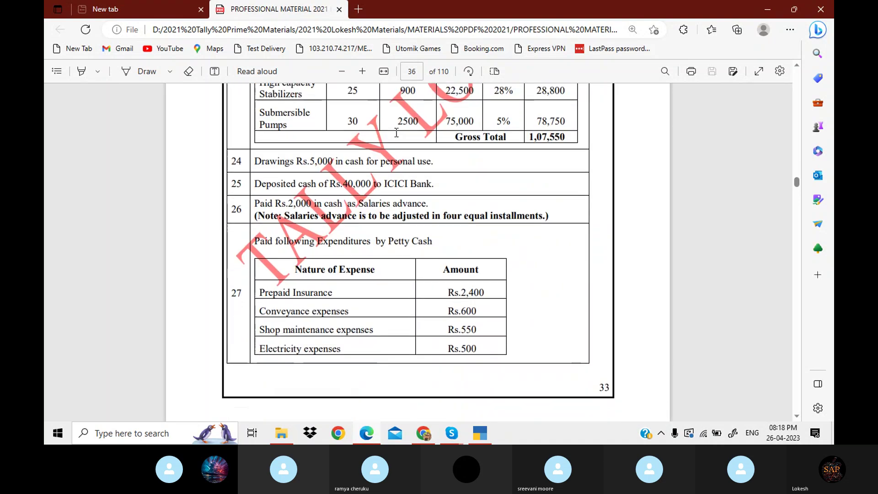
# - Copy "Salaries advance" from transaction 26 in the PDF and use it to name a new ledger in TallyPrime's payment voucher
pyautogui.doubleClick(395, 200)
pyautogui.moveTo(394, 200); pyautogui.dragTo(429, 201)
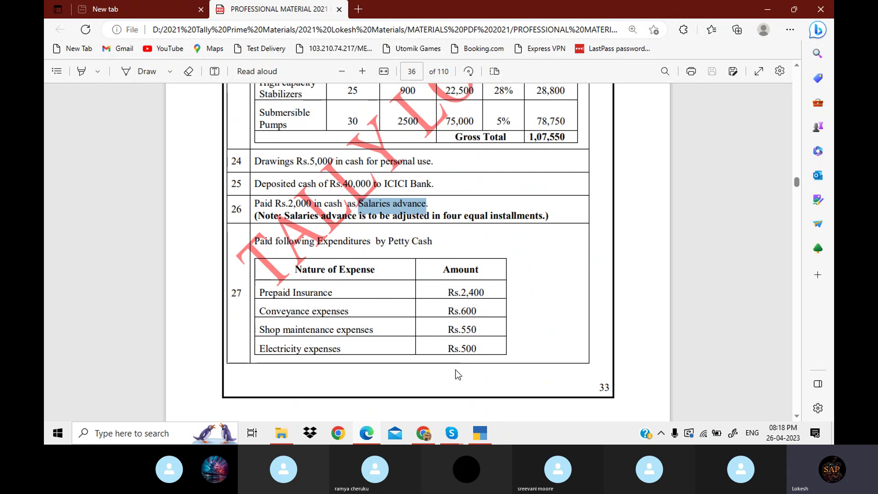
pyautogui.click(480, 432)
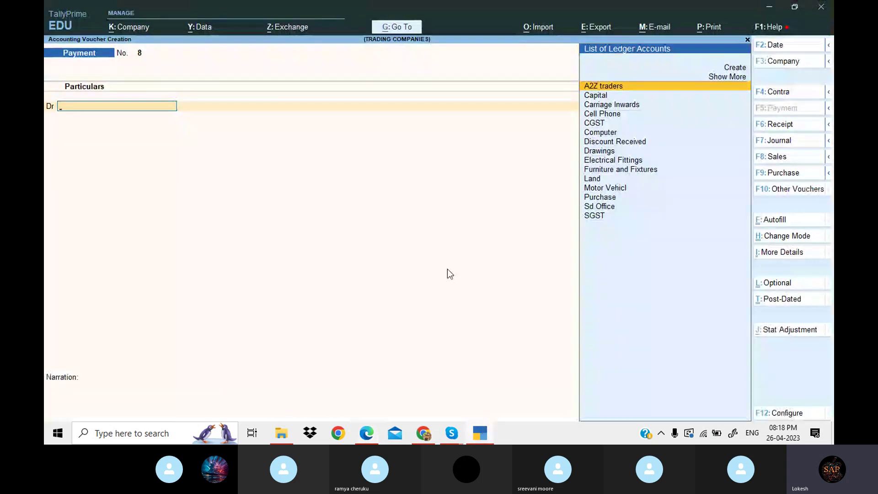
pyautogui.hotkey('alt', 'c')
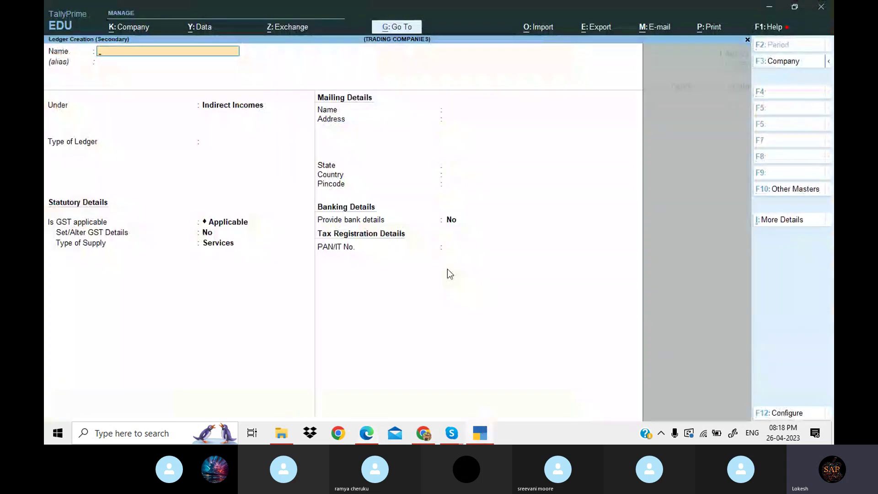
pyautogui.hotkey('ctrl', 'alt', 'v')
pyautogui.press('Return')
pyautogui.press('Return')
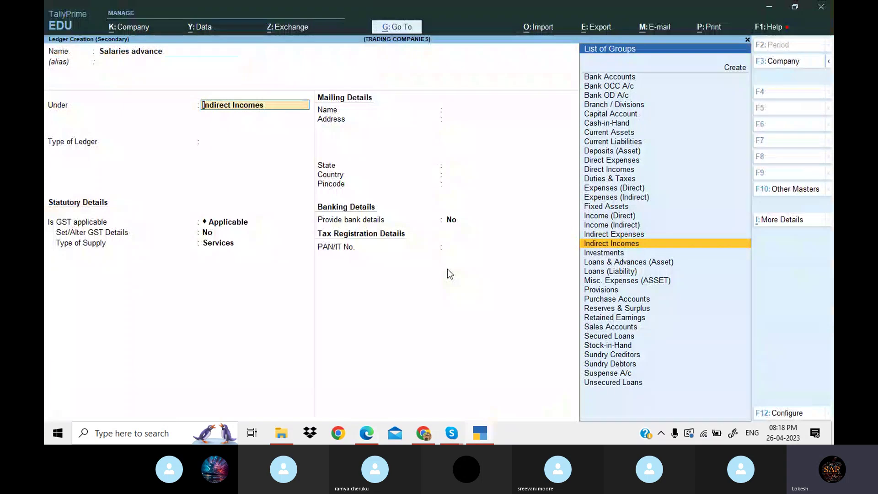
# - Place the Salaries advance ledger under Current Assets, keep the other defaults and save it
pyautogui.write('cu')
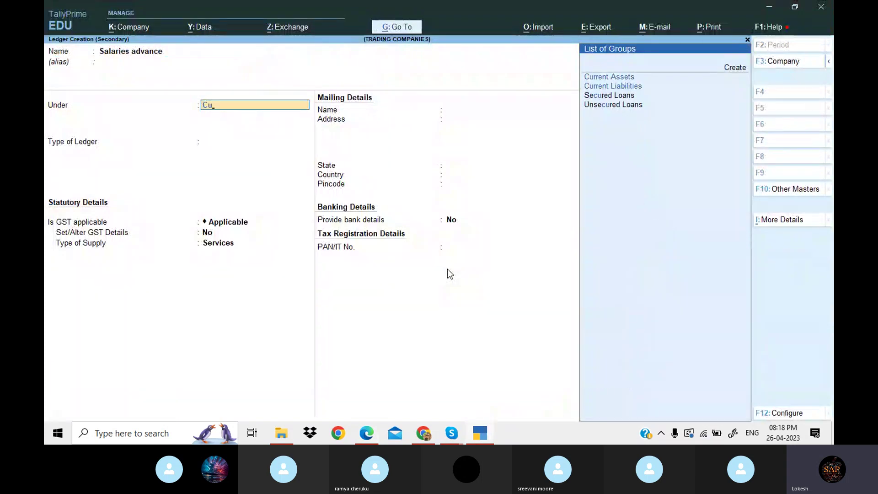
pyautogui.press('Return')
pyautogui.press('Return')
pyautogui.press('Return')
pyautogui.press('Return')
pyautogui.press('Return')
pyautogui.press('Return')
pyautogui.press('Return')
pyautogui.press('Return')
pyautogui.press('Return')
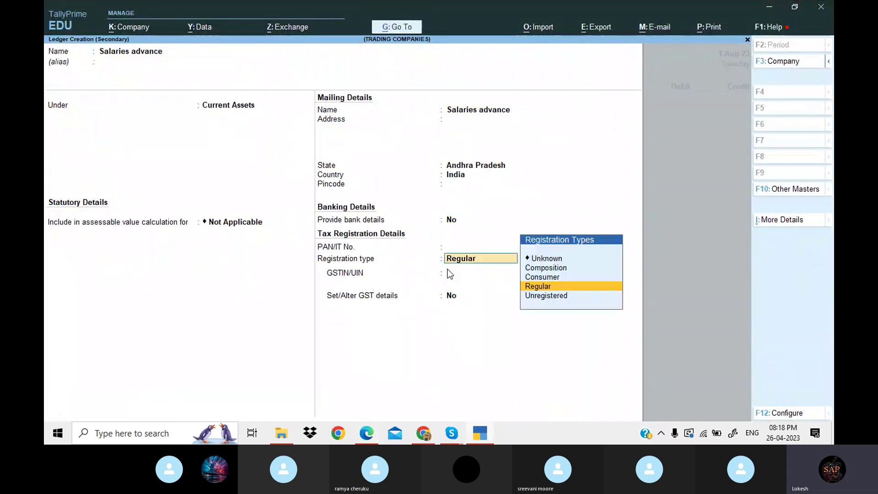
pyautogui.press('Return')
pyautogui.press('Return')
pyautogui.press('Return')
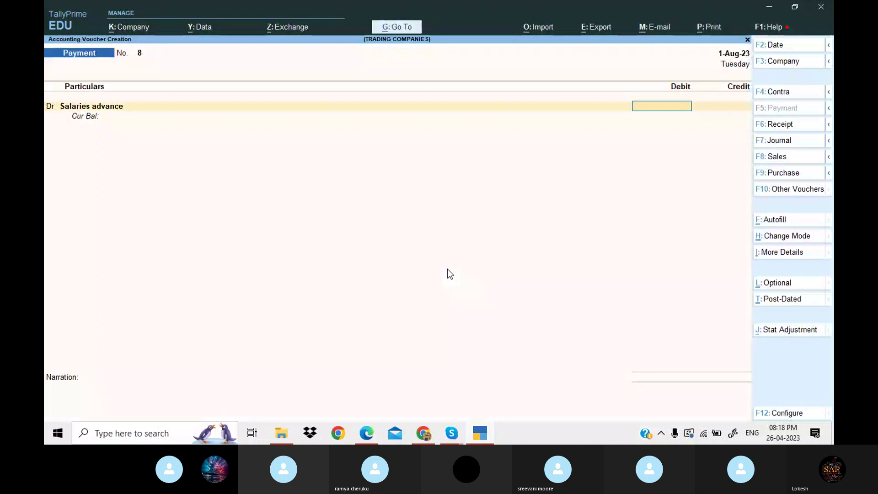
# - Debit Salaries advance with 2,000, credit Cash with the same amount and save the payment voucher without a narration
pyautogui.write('2000')
pyautogui.press('Return')
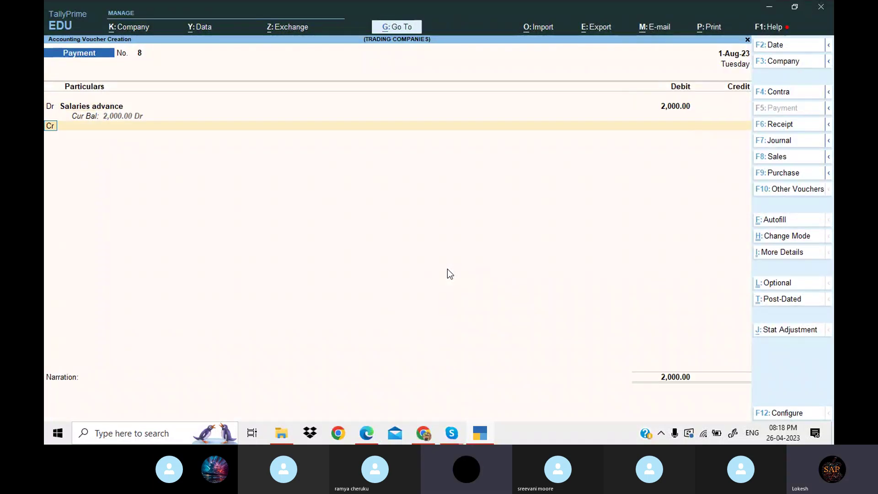
pyautogui.press('Down')
pyautogui.press('Down')
pyautogui.press('Down')
pyautogui.press('Return')
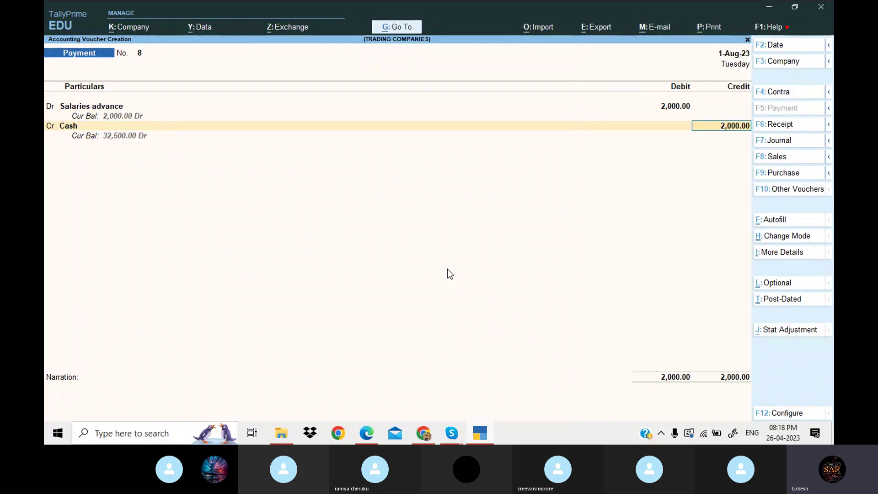
pyautogui.press('Return')
pyautogui.press('Return')
pyautogui.press('Return')
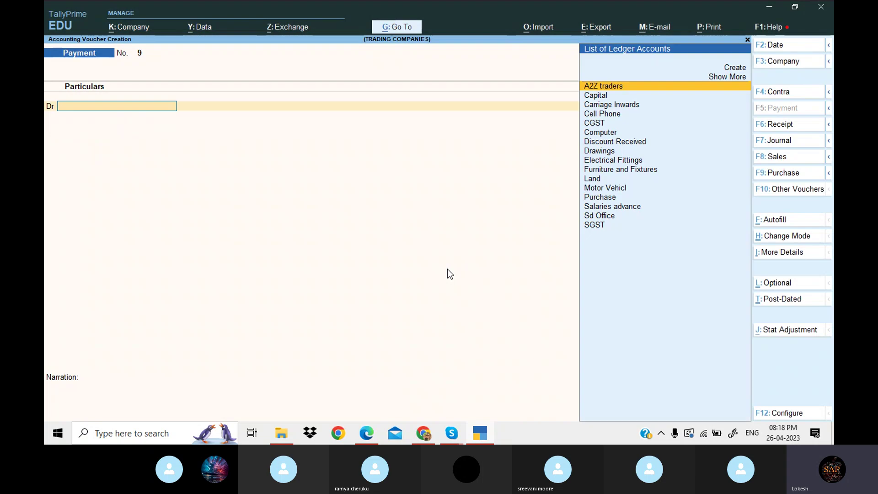
# - Return to the PDF and examine transaction 28 and October transactions 29 to 31, including the salaries advance adjustment
pyautogui.click(479, 432)
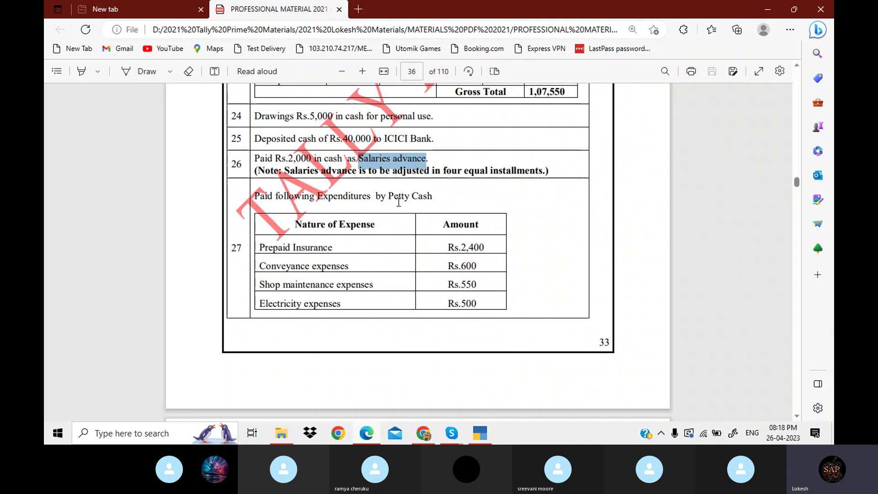
pyautogui.scroll(-1, 399, 202)
pyautogui.scroll(-4, 399, 202)
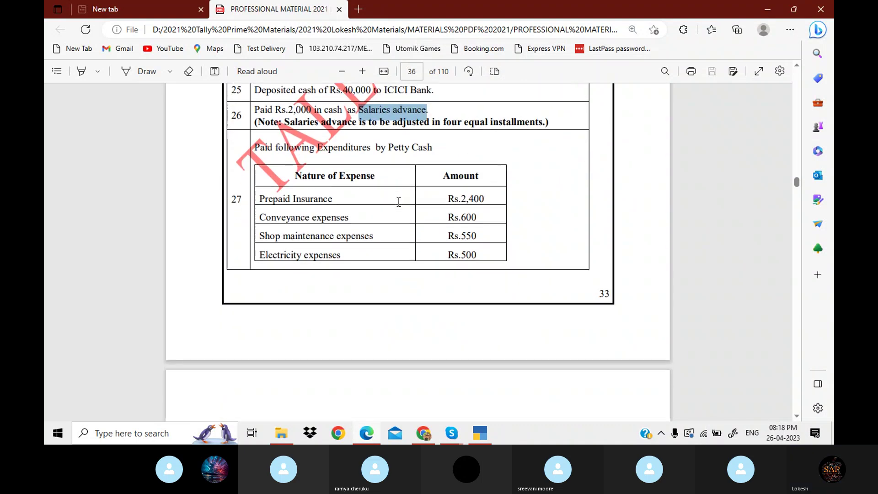
pyautogui.scroll(-3, 399, 202)
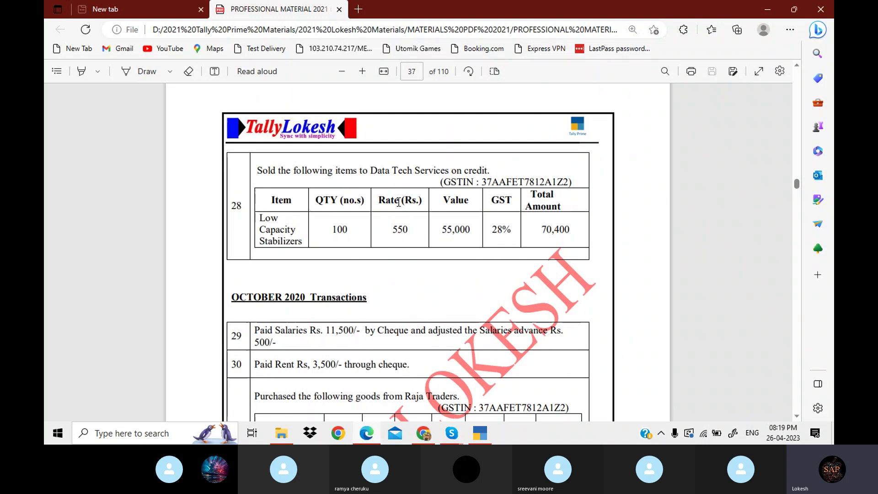
pyautogui.scroll(-2, 399, 202)
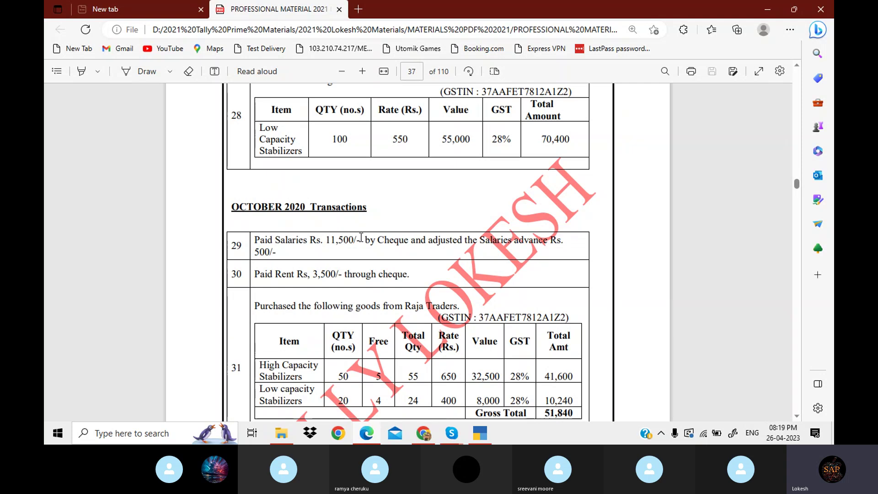
pyautogui.scroll(-1, 361, 237)
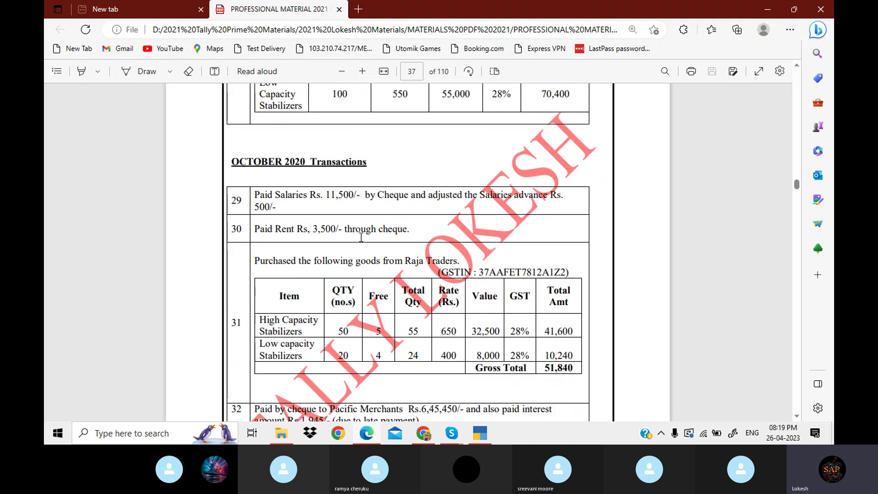
# - Switch to TallyPrime and create a new ledger named Salaries from the debit line of the payment voucher
pyautogui.click(480, 433)
pyautogui.write('Sa')
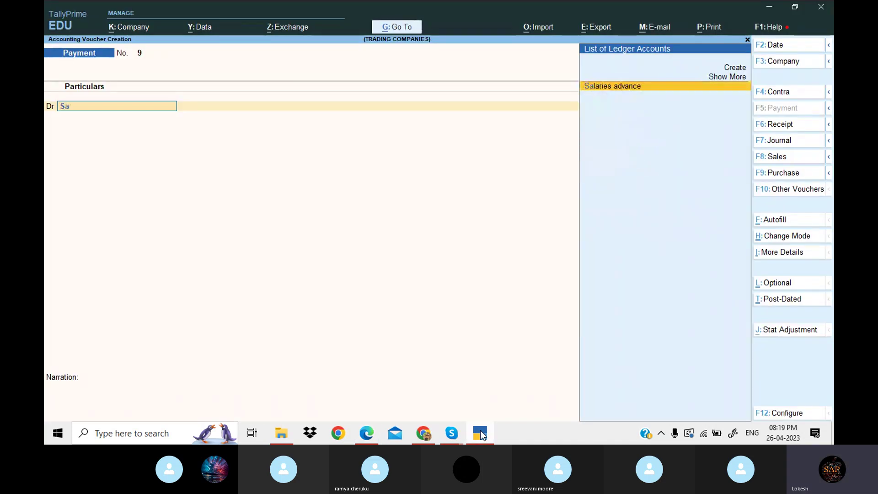
pyautogui.hotkey('alt', 'c')
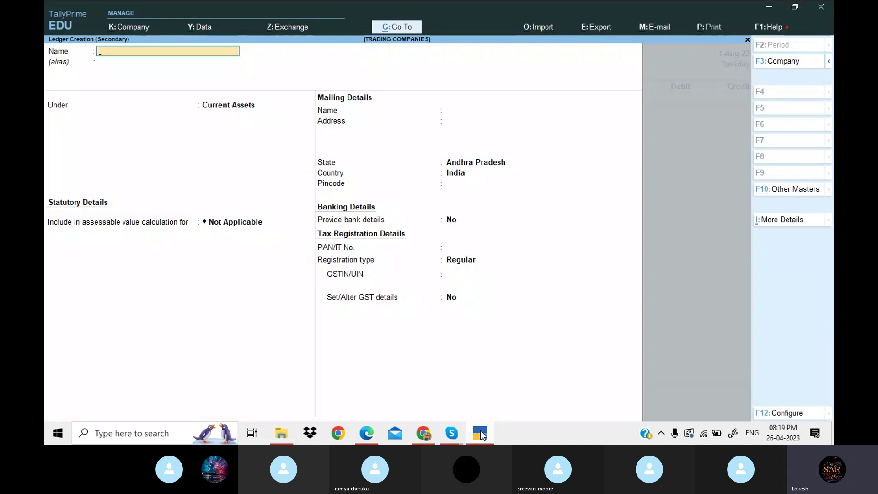
pyautogui.write('Salari')
pyautogui.press('Return')
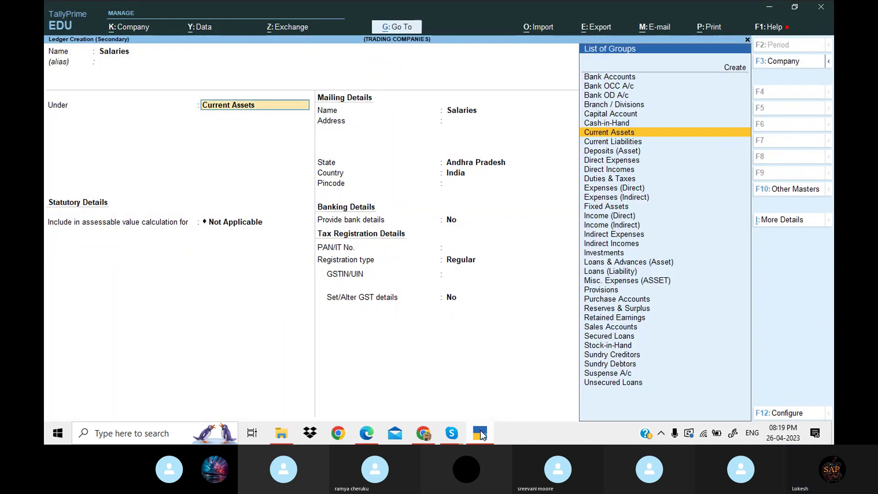
# - Place the Salaries ledger under Indirect Expenses, keep the other defaults and save it
pyautogui.write('Ind')
pyautogui.press('Down')
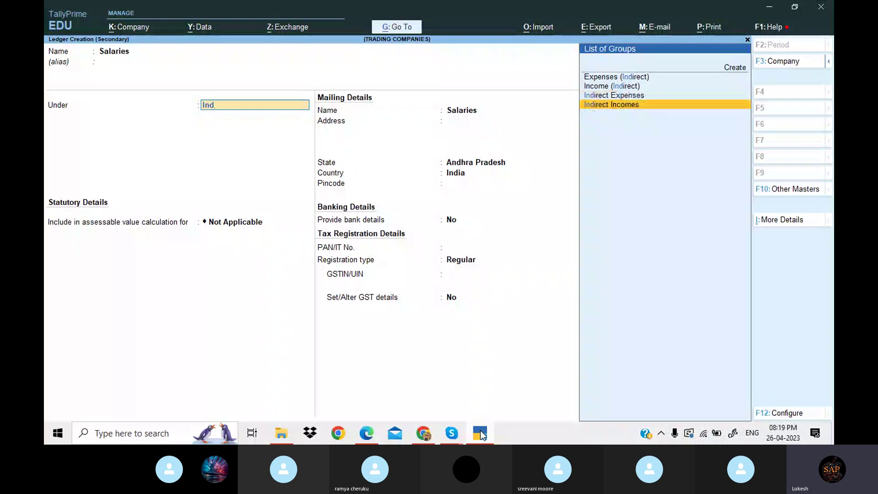
pyautogui.press('Up')
pyautogui.press('Return')
pyautogui.press('Return')
pyautogui.press('Return')
pyautogui.press('Return')
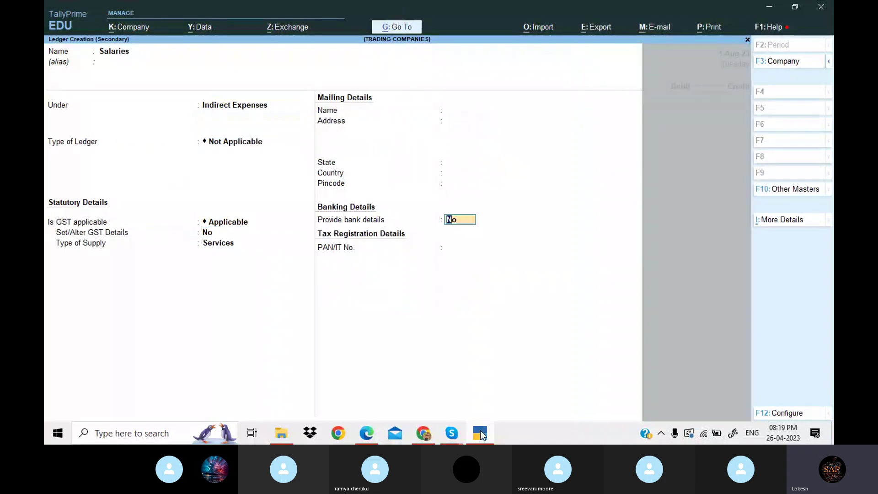
pyautogui.press('Return')
pyautogui.press('Return')
# - Debit Salaries with 11,500 and credit Salaries advance with 500 in the payment voucher
pyautogui.write('11500')
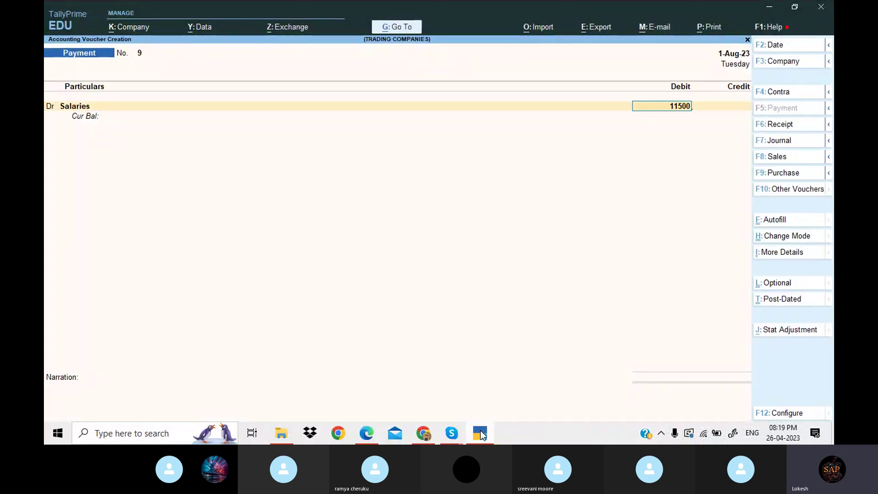
pyautogui.press('Return')
pyautogui.write('sal')
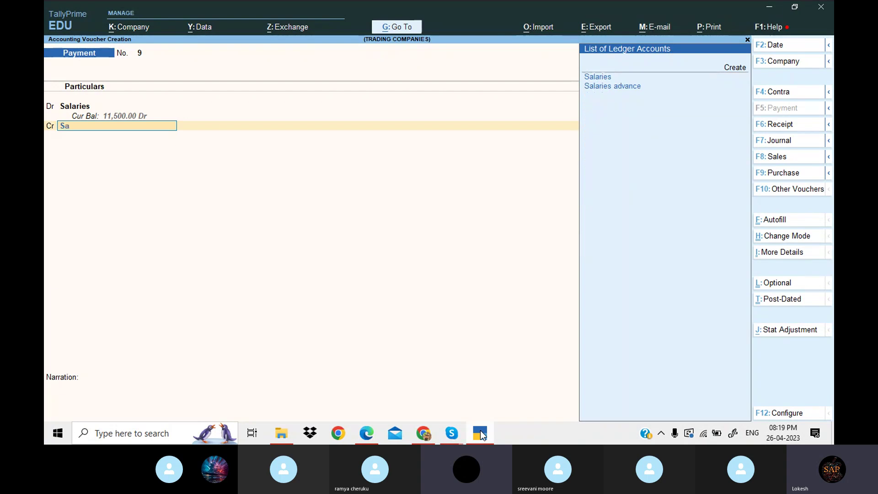
pyautogui.press('Down')
pyautogui.press('Return')
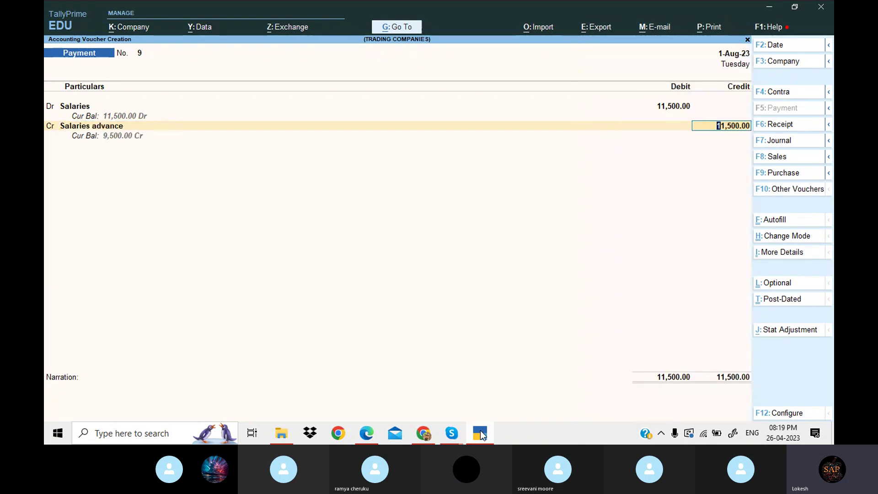
pyautogui.write('5000')
pyautogui.press('BackSpace')
pyautogui.press('Return')
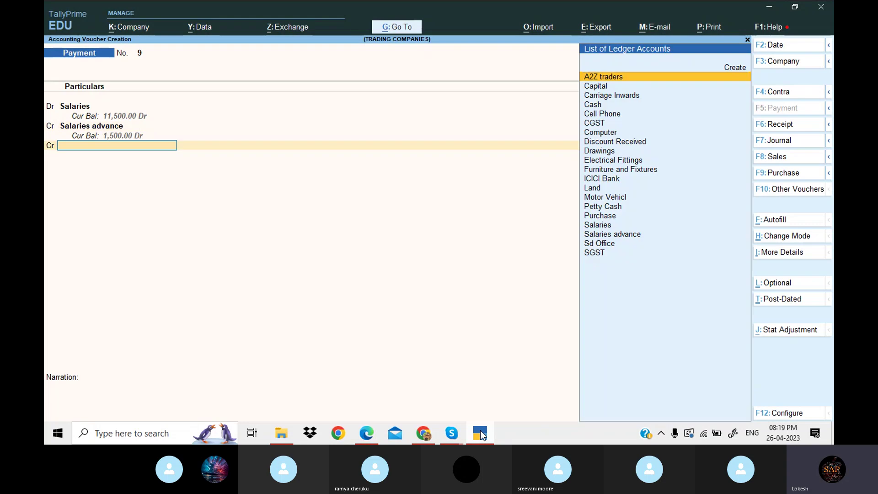
# - Credit ICICI Bank with 11,000.00 in the salaries payment voucher, keep Cheque as the bank transaction type, and save the voucher
pyautogui.write('i')
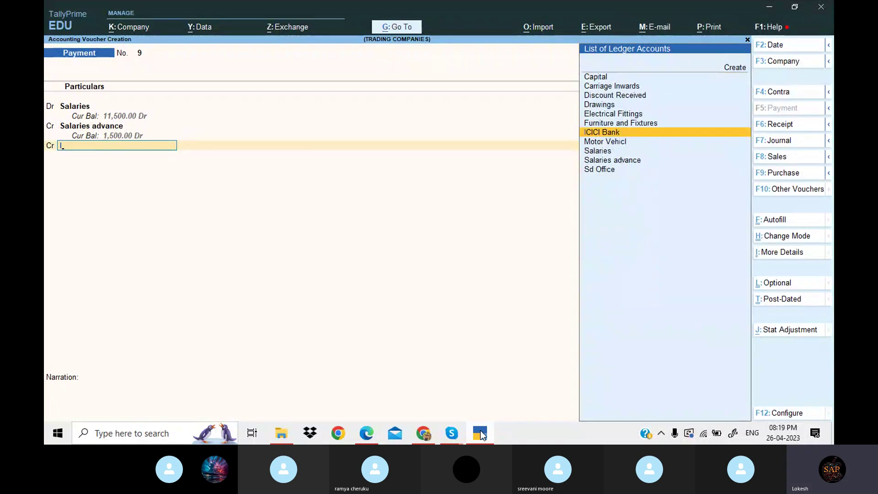
pyautogui.press('Return')
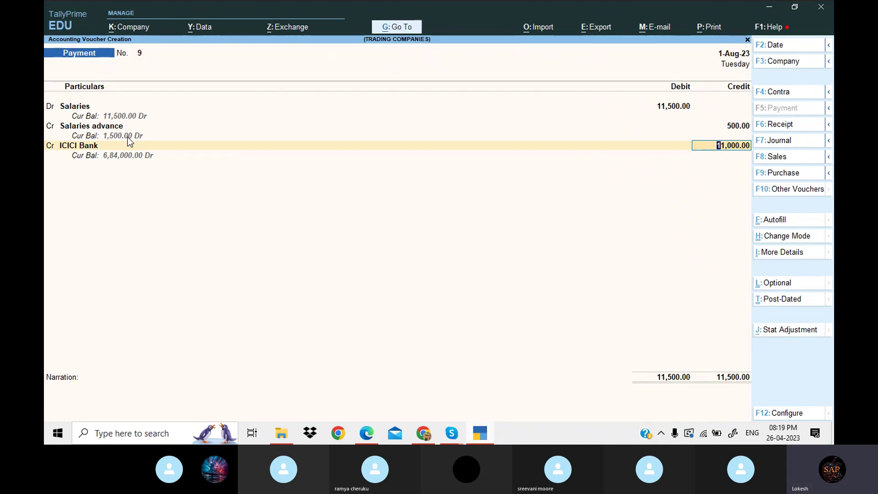
pyautogui.press('Return')
pyautogui.press('Return')
pyautogui.press('Return')
pyautogui.press('Return')
pyautogui.press('Return')
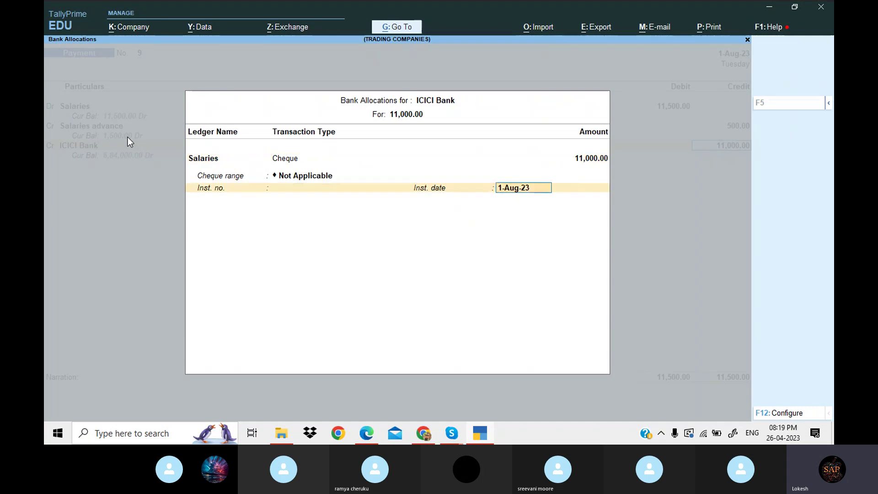
pyautogui.press('Return')
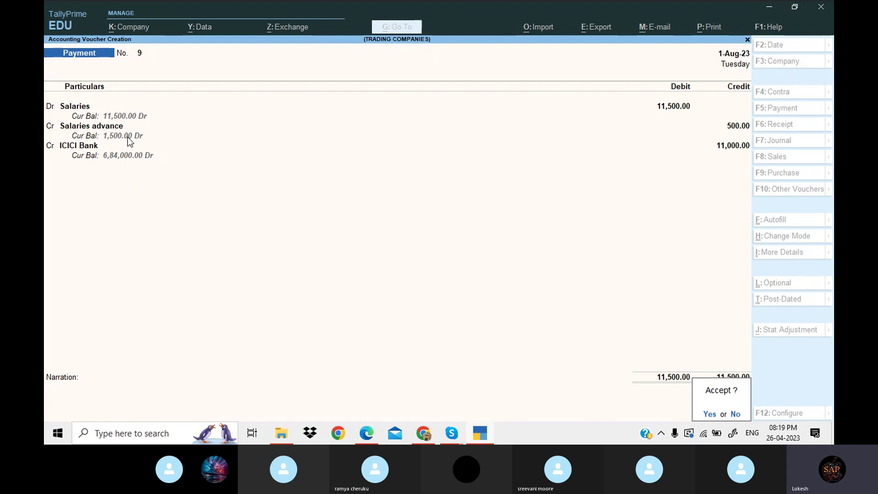
pyautogui.press('Return')
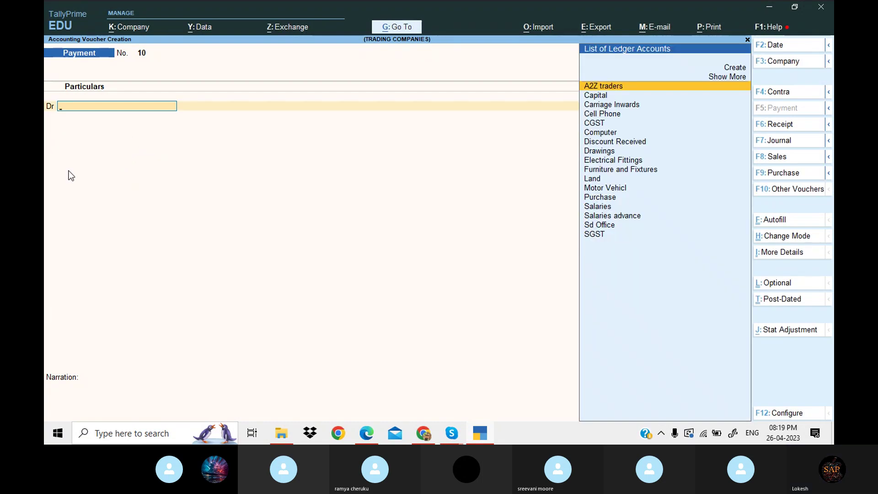
# - Check the October 2020 transactions in the PDF material and open a new purchase voucher in TallyPrime
pyautogui.click(487, 430)
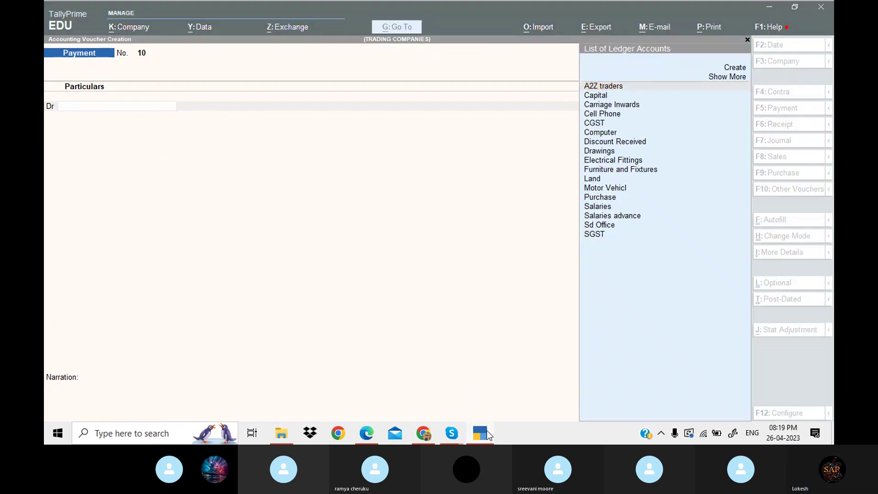
pyautogui.press('Down')
pyautogui.press('Down')
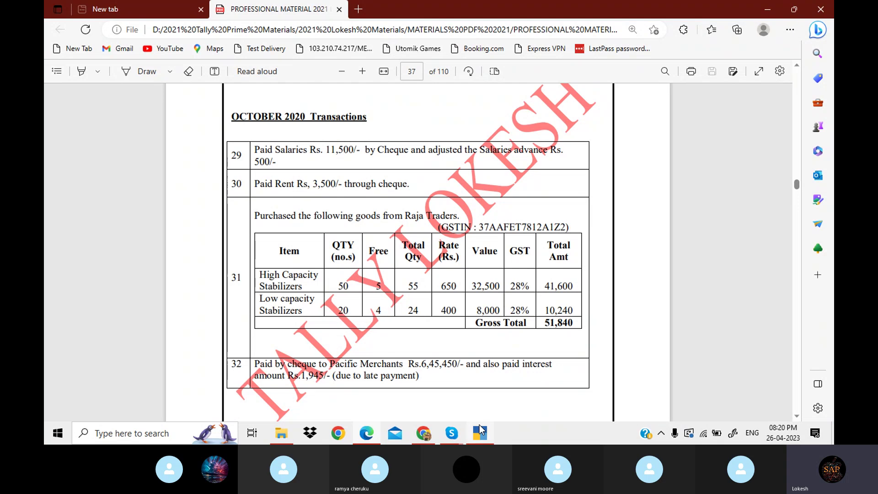
pyautogui.click(485, 438)
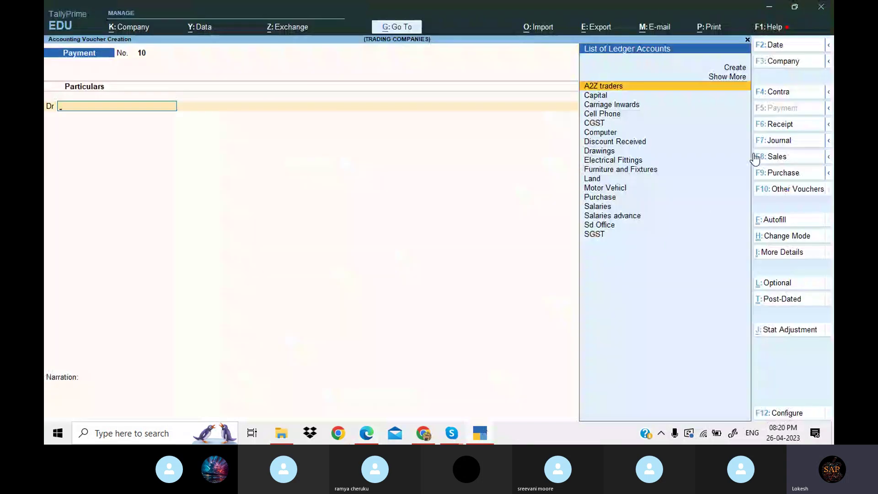
pyautogui.click(785, 173)
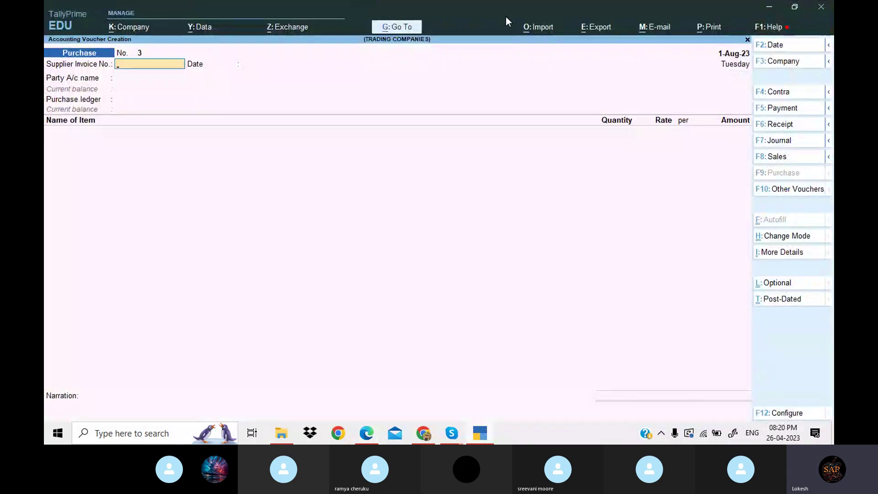
# - Enable separate Actual and Billed Quantity columns in invoices in the company features and save the settings
pyautogui.click(147, 27)
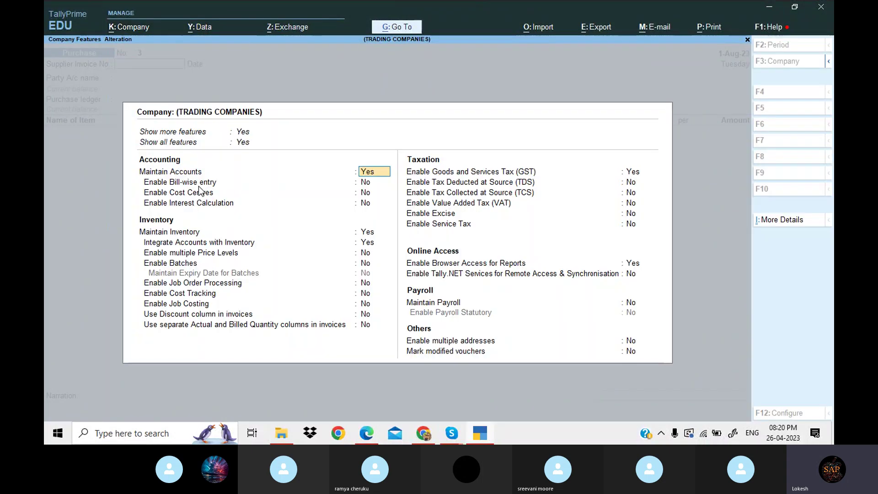
pyautogui.click(198, 189)
pyautogui.click(366, 325)
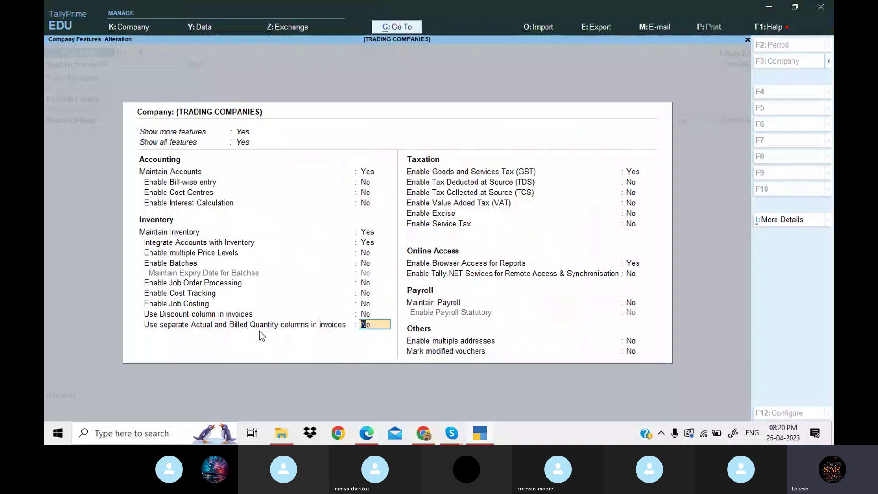
pyautogui.write('y')
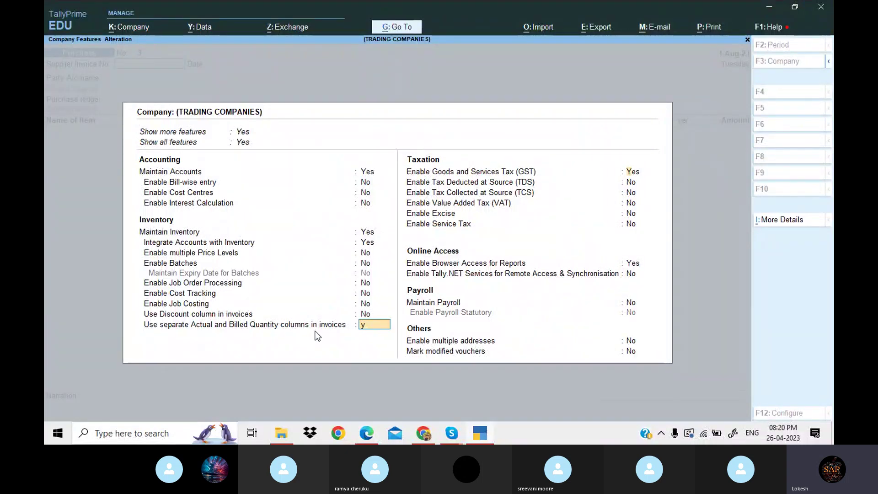
pyautogui.press('Return')
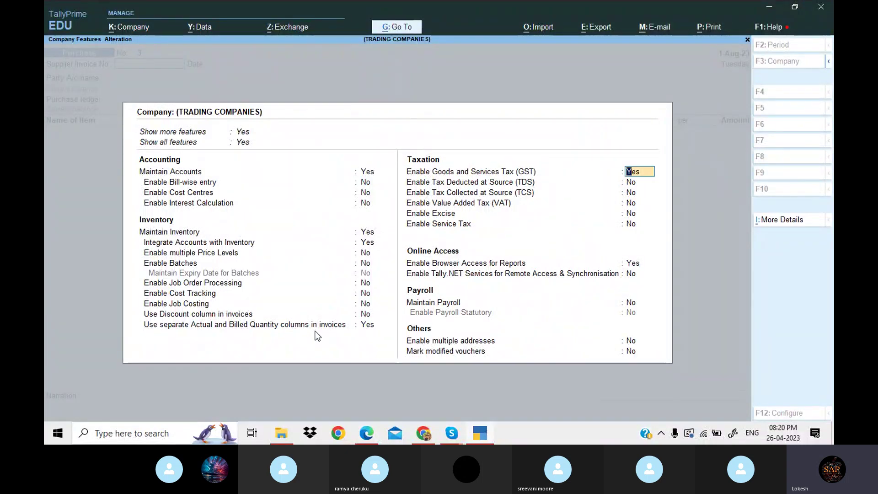
pyautogui.hotkey('ctrl', 'a')
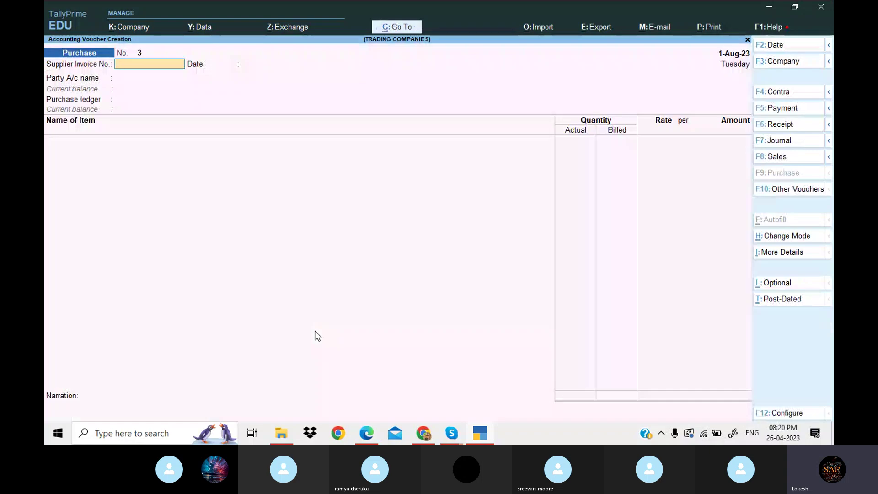
# - Create a new party ledger from the purchase voucher and name it Raja Traders, copying the name from the PDF
pyautogui.press('Return')
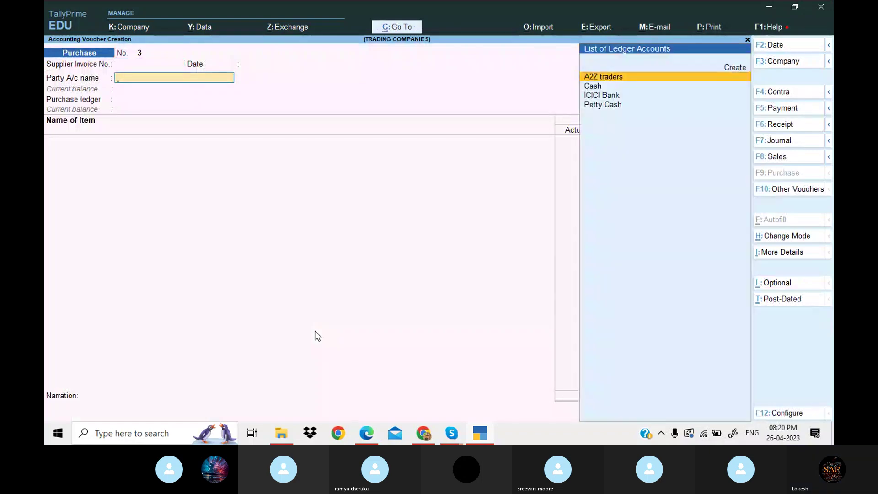
pyautogui.hotkey('alt', 'c')
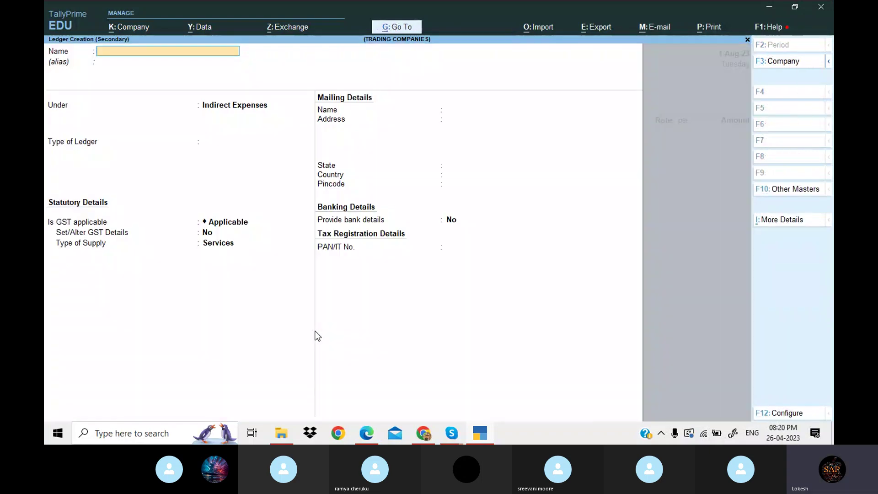
pyautogui.click(482, 433)
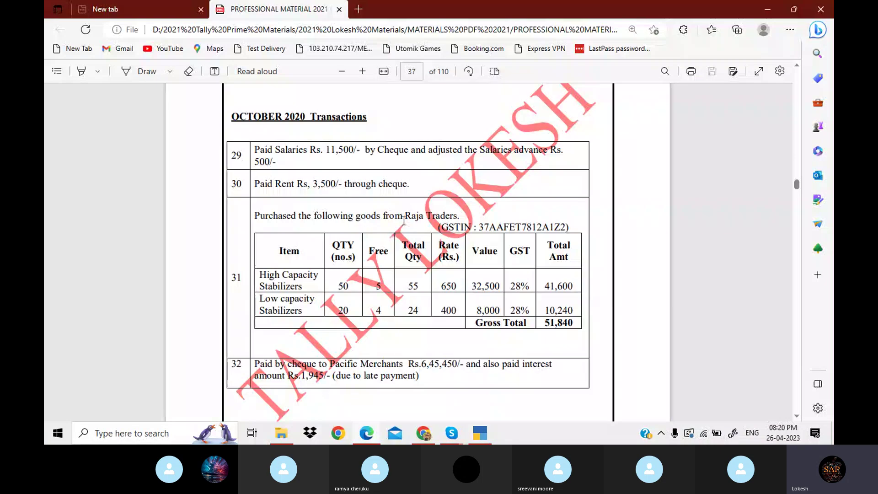
pyautogui.moveTo(403, 216); pyautogui.dragTo(456, 220)
pyautogui.hotkey('ctrl', 'c')
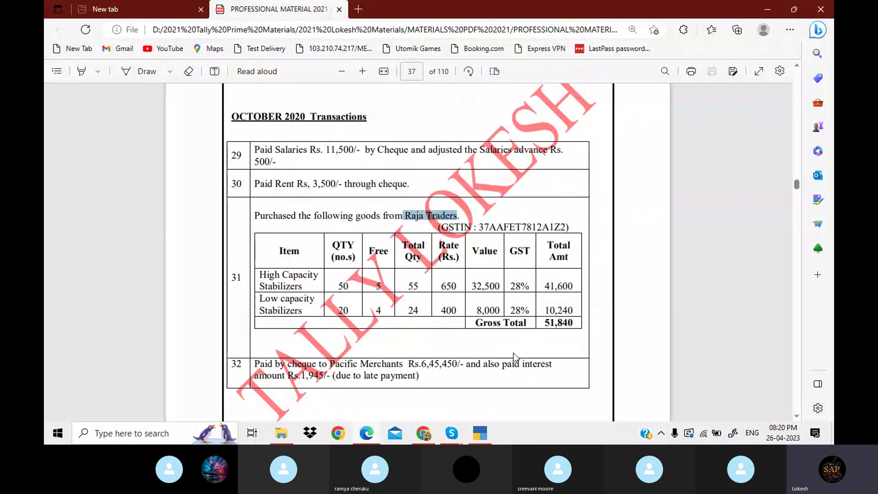
pyautogui.click(481, 435)
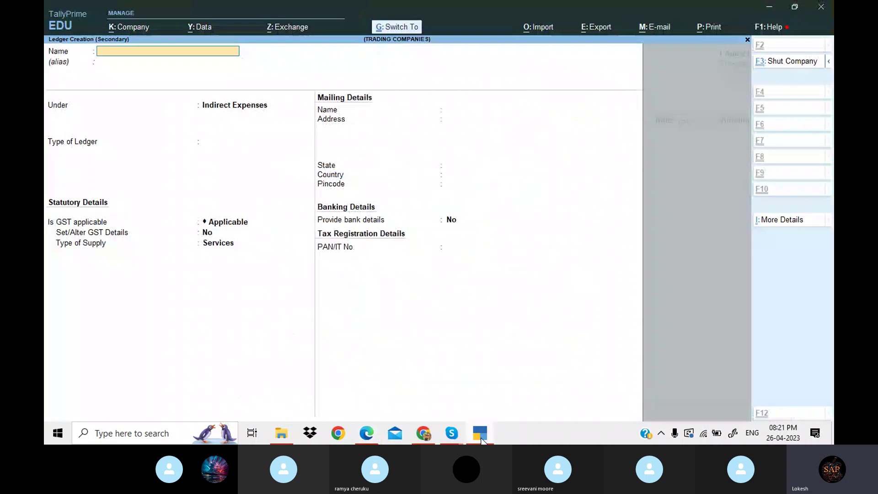
pyautogui.hotkey('ctrl', 'v')
pyautogui.press('Return')
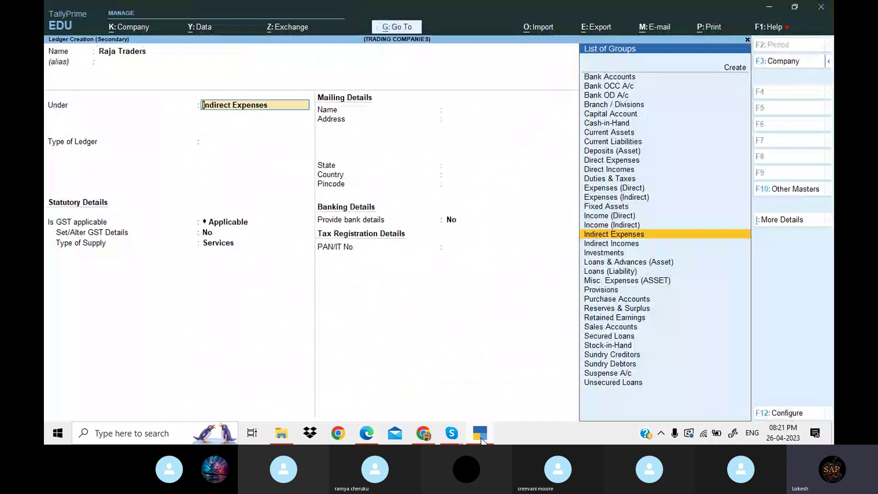
# - Place the Raja Traders ledger under Sundry Creditors and keep its default mailing and banking details
pyautogui.write('Sun')
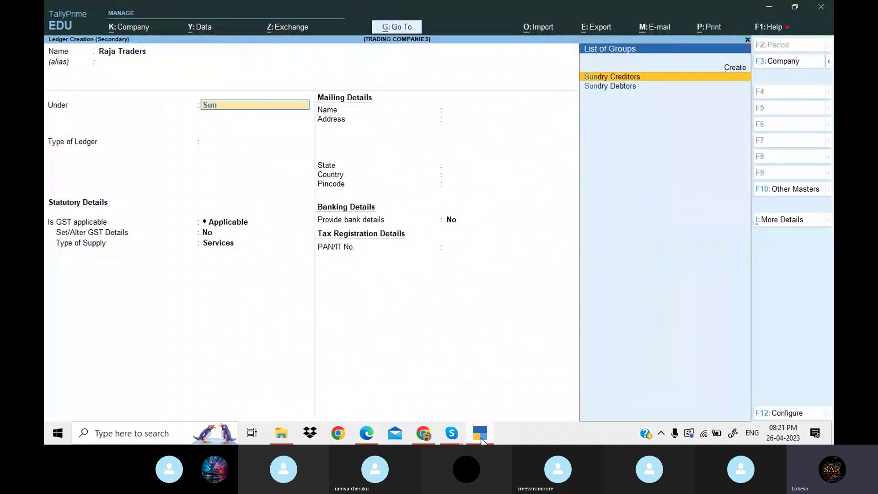
pyautogui.press('Return')
pyautogui.press('Return')
pyautogui.press('Return')
pyautogui.press('Return')
pyautogui.press('Return')
pyautogui.press('Return')
pyautogui.press('Return')
pyautogui.press('Return')
pyautogui.press('Return')
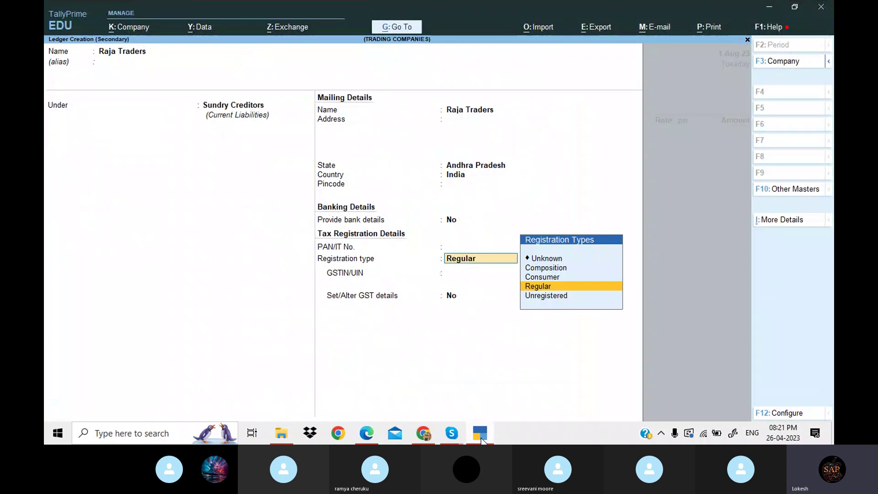
# - Keep the Regular registration type, enter 37 in GSTIN/UIN, and save the Raja Traders ledger
pyautogui.write('3')
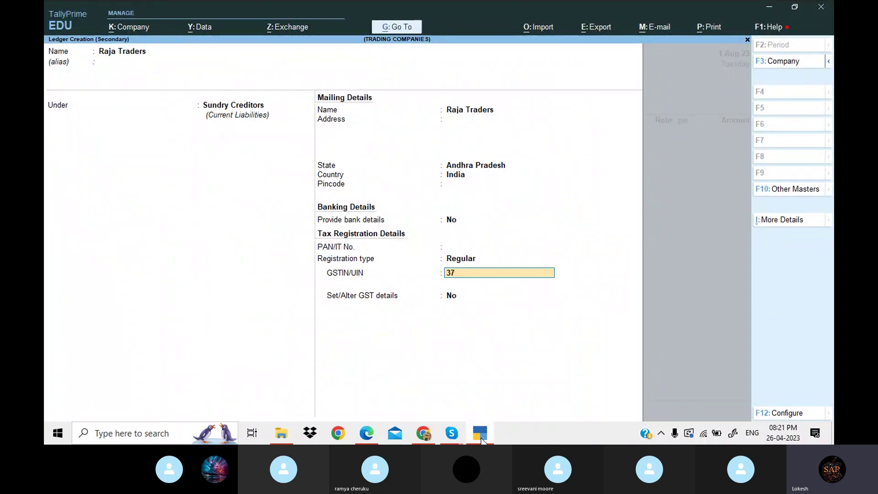
pyautogui.write('7')
pyautogui.press('Return')
pyautogui.press('Return')
pyautogui.press('Return')
pyautogui.press('Return')
pyautogui.press('Return')
# - Leave the receipt details blank, accept the party details, and use Purchase as the voucher's purchase ledger
pyautogui.press('Return')
pyautogui.press('Return')
pyautogui.press('Return')
pyautogui.press('Return')
pyautogui.press('Return')
pyautogui.press('Return')
pyautogui.press('Return')
pyautogui.press('Return')
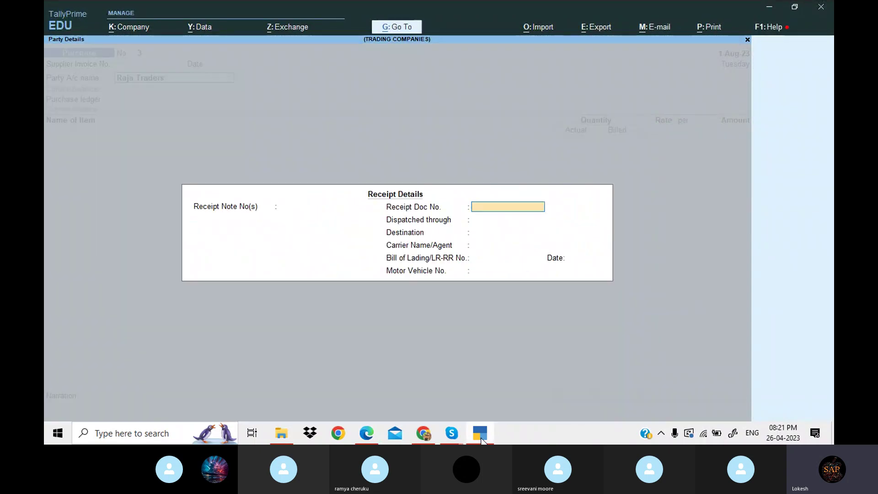
pyautogui.press('Return')
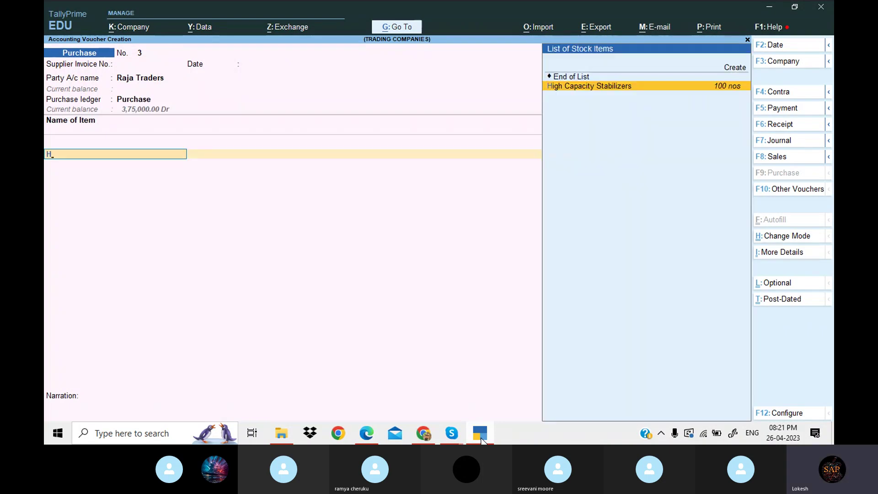
# - Add High Capacity Stabilizers to the purchase with actual quantity 55, billed quantity 50 and rate 650, checking the values in the PDF
pyautogui.press('Return')
pyautogui.click(481, 440)
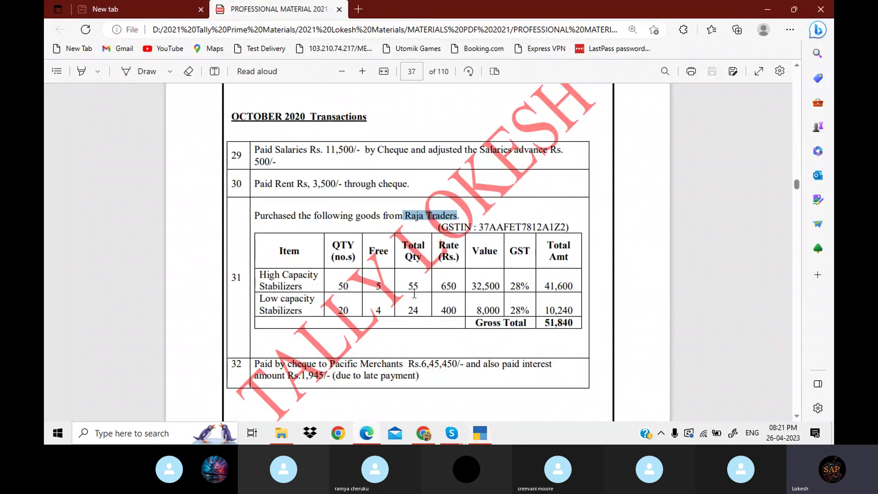
pyautogui.click(485, 434)
pyautogui.write('55')
pyautogui.press('Return')
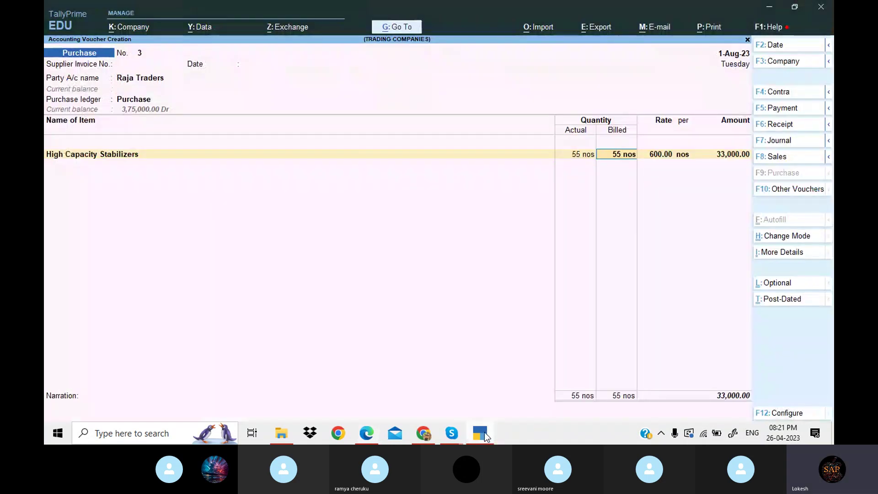
pyautogui.write('50')
pyautogui.press('Return')
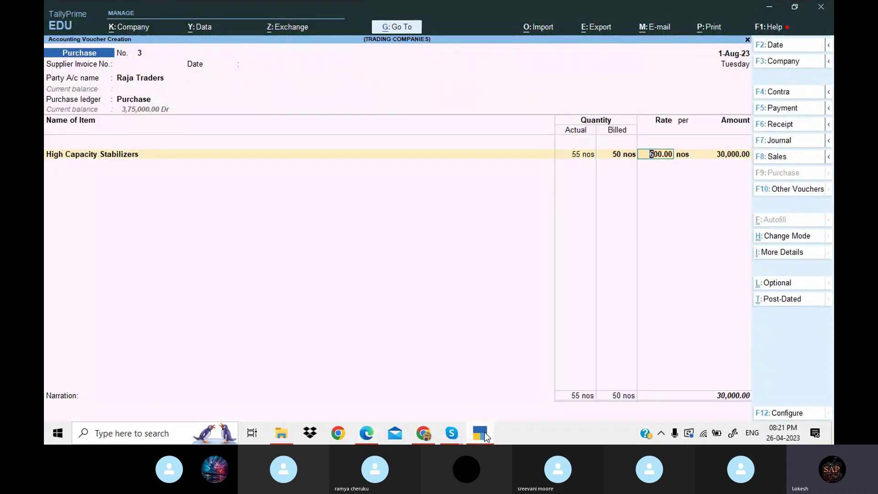
pyautogui.click(485, 434)
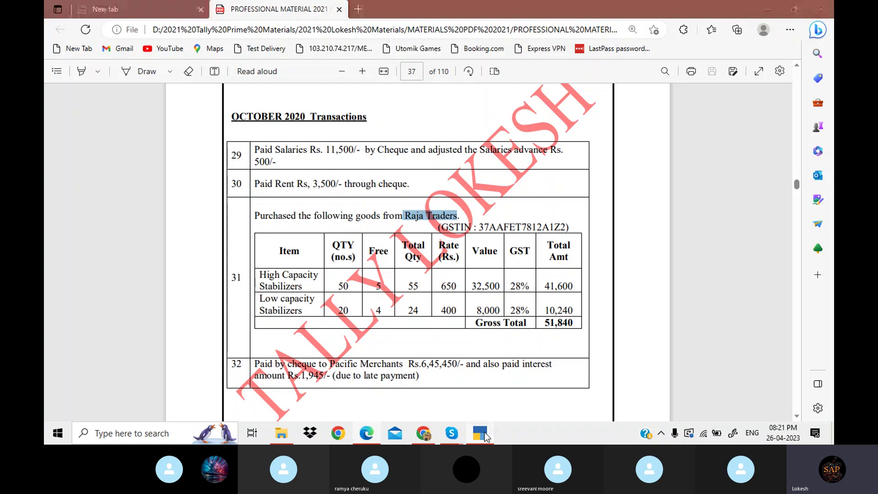
pyautogui.click(485, 435)
pyautogui.write('650')
pyautogui.press('Return')
pyautogui.press('Return')
pyautogui.press('Return')
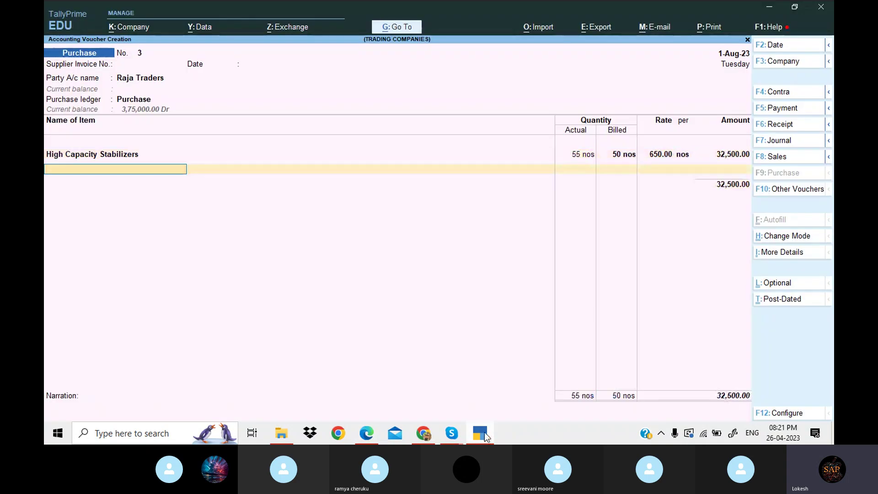
# - Add Low Capacity Stabilizers to the purchase with actual quantity 24, billed quantity 20 and rate 400, checking the values in the PDF
pyautogui.write('lo')
pyautogui.press('Return')
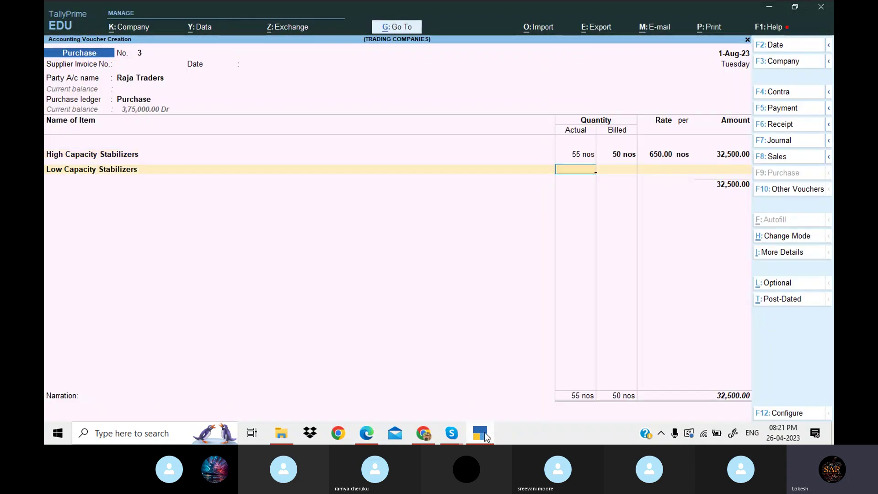
pyautogui.write('2')
pyautogui.click(485, 435)
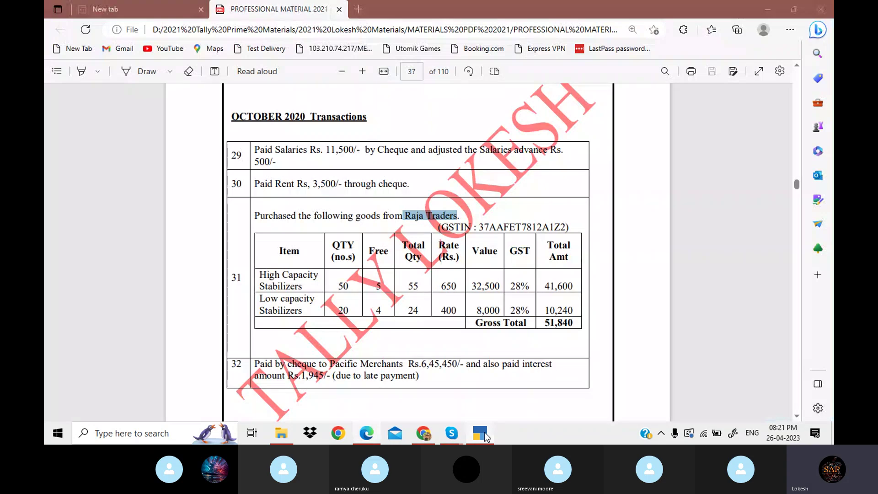
pyautogui.click(485, 435)
pyautogui.write('4')
pyautogui.press('Return')
pyautogui.write('20')
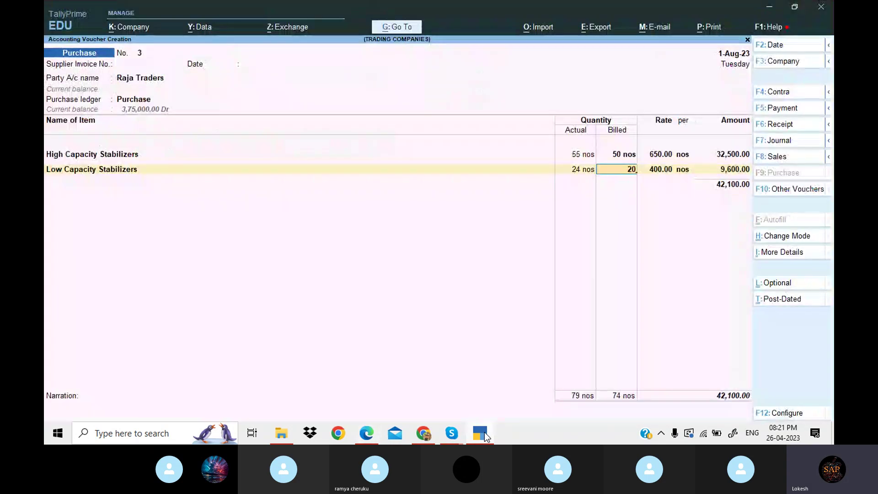
pyautogui.press('Return')
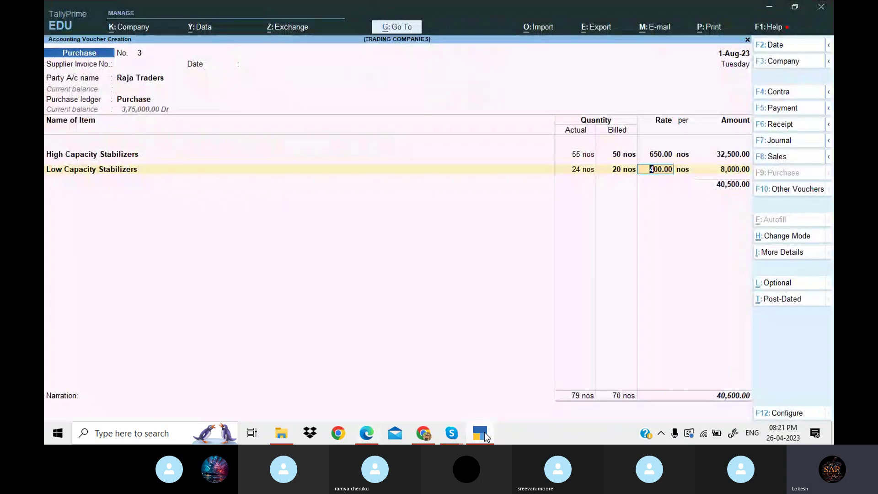
pyautogui.click(485, 437)
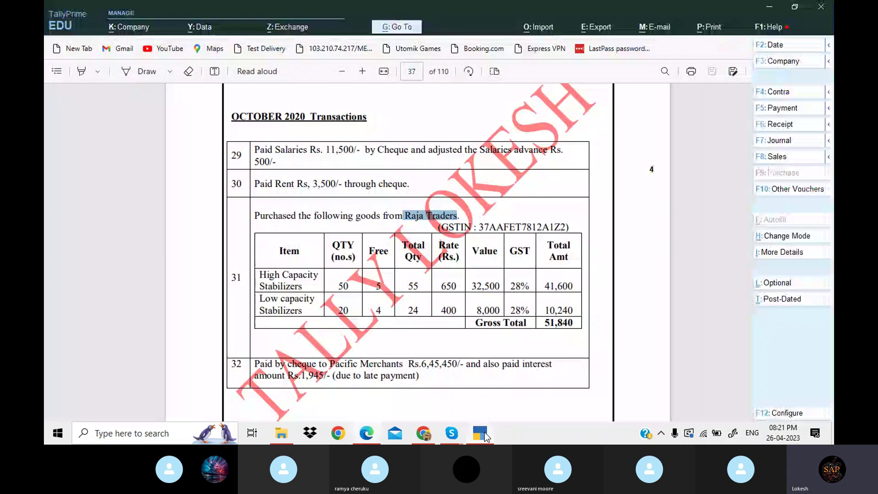
pyautogui.click(486, 436)
pyautogui.press('Return')
pyautogui.press('Return')
pyautogui.press('Return')
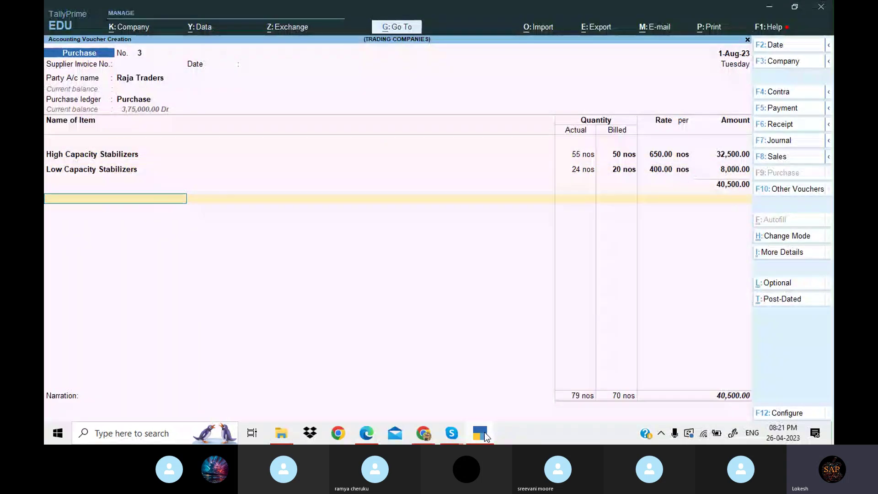
# - Add the CGST and SGST ledgers to the Raja Traders purchase with their calculated tax amounts
pyautogui.write('Cg')
pyautogui.press('Return')
pyautogui.press('Return')
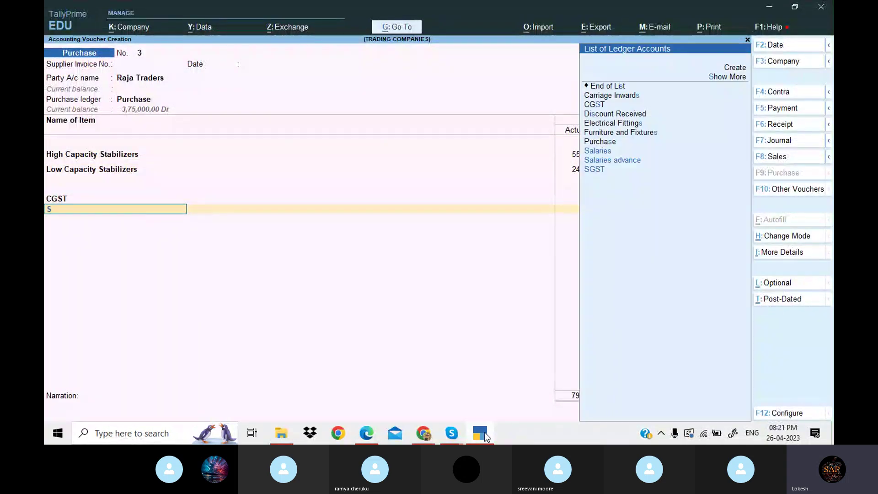
pyautogui.write('SgST')
pyautogui.press('Return')
pyautogui.press('Return')
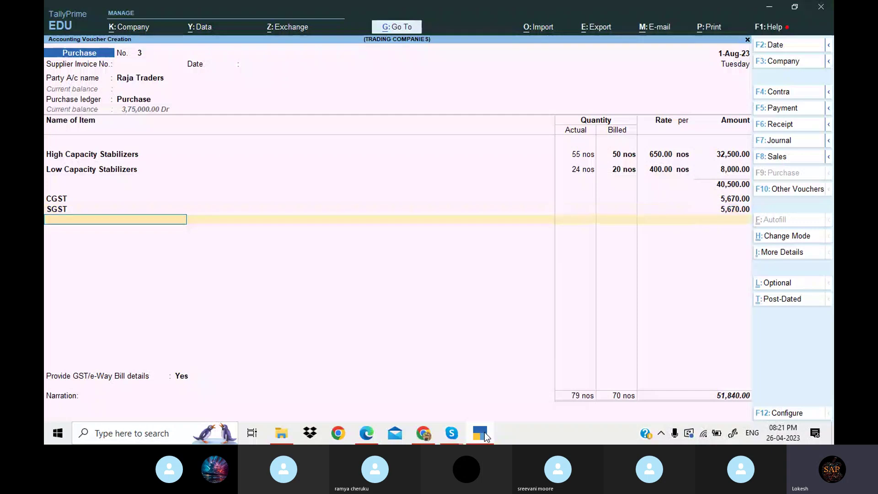
# - Set Provide GST/e-Way Bill details to No, compare the total with the PDF's gross total, and save the purchase voucher
pyautogui.press('Return')
pyautogui.press('n')
pyautogui.press('Return')
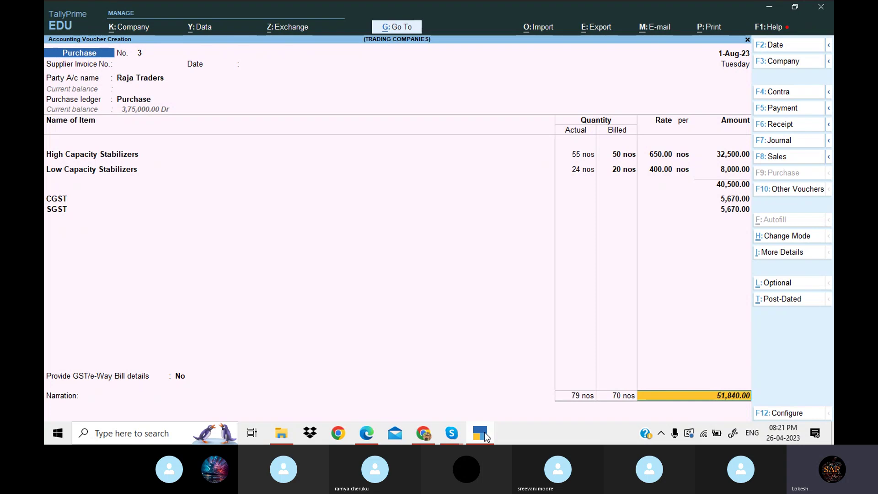
pyautogui.click(486, 438)
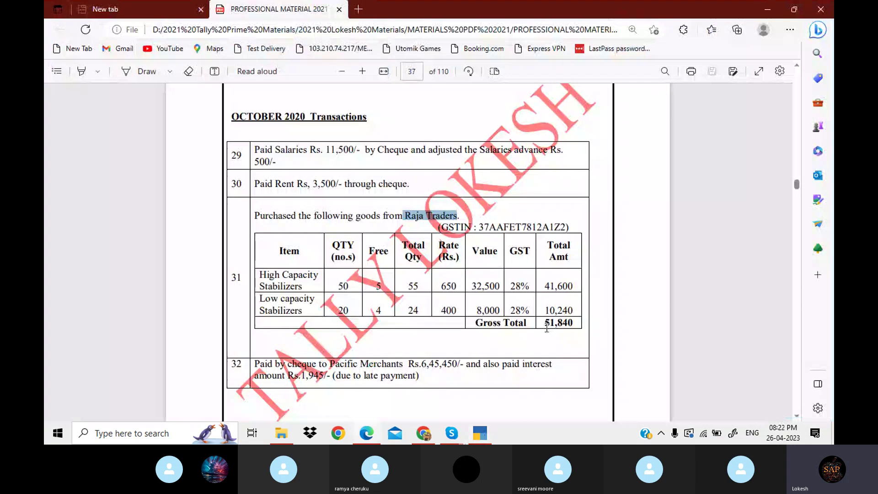
pyautogui.click(484, 435)
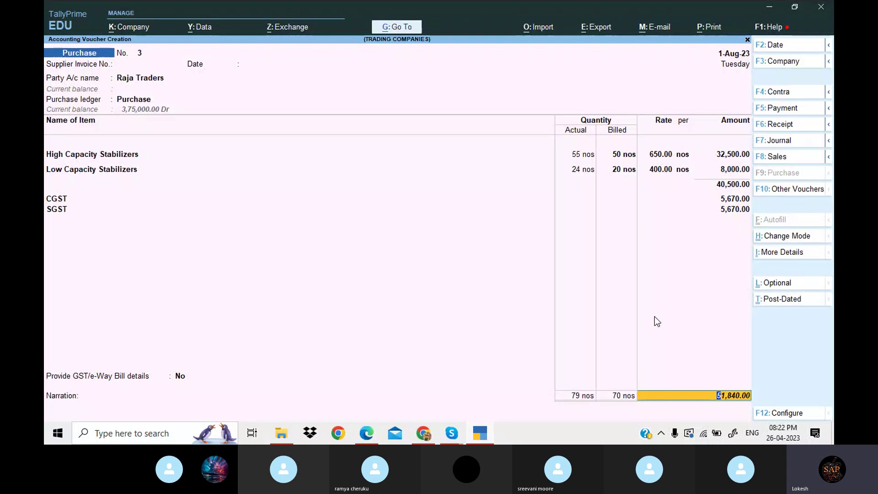
pyautogui.press('Return')
pyautogui.press('Return')
pyautogui.press('Return')
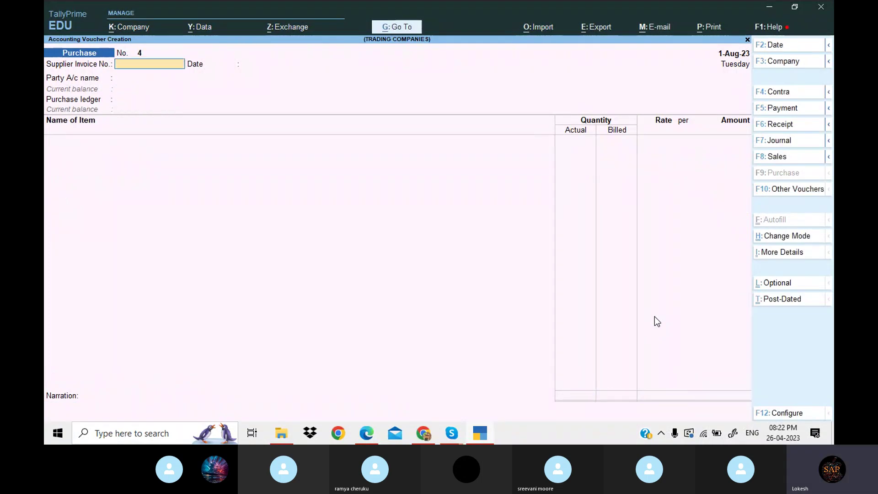
# - Read transaction 32 in the PDF and switch to a new payment voucher in TallyPrime
pyautogui.click(487, 433)
pyautogui.click(488, 433)
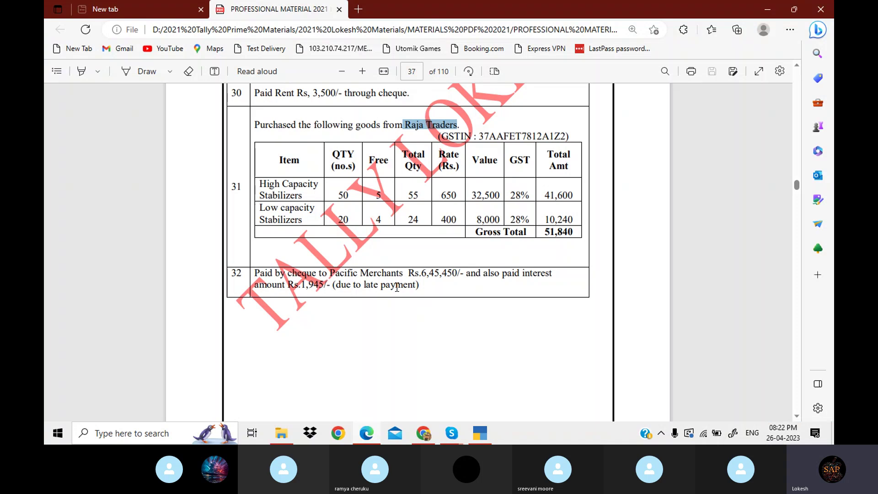
pyautogui.click(481, 437)
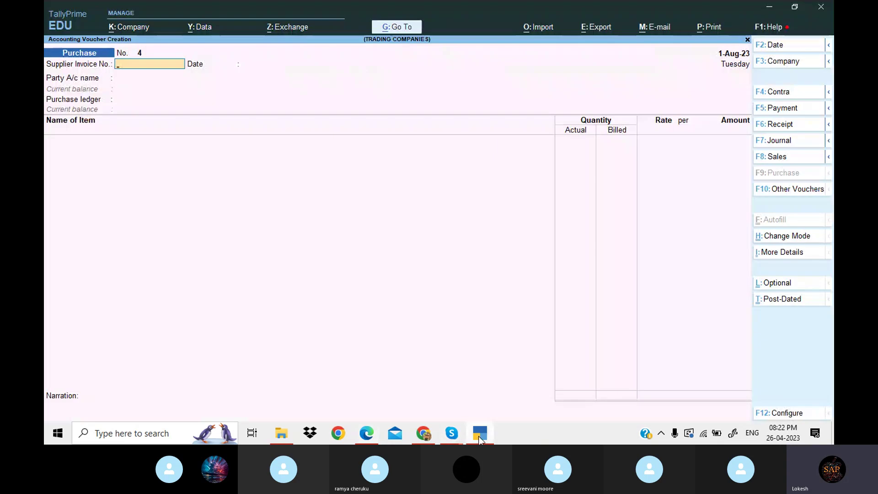
pyautogui.click(793, 110)
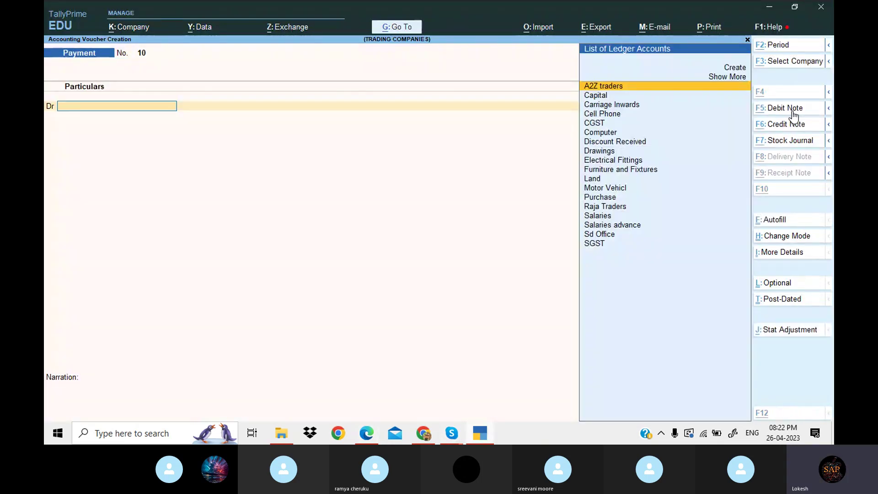
# - Start a new ledger from the payment voucher and name it Pacific Merchants, copying the name from transaction 32 in the PDF
pyautogui.hotkey('alt', 'c')
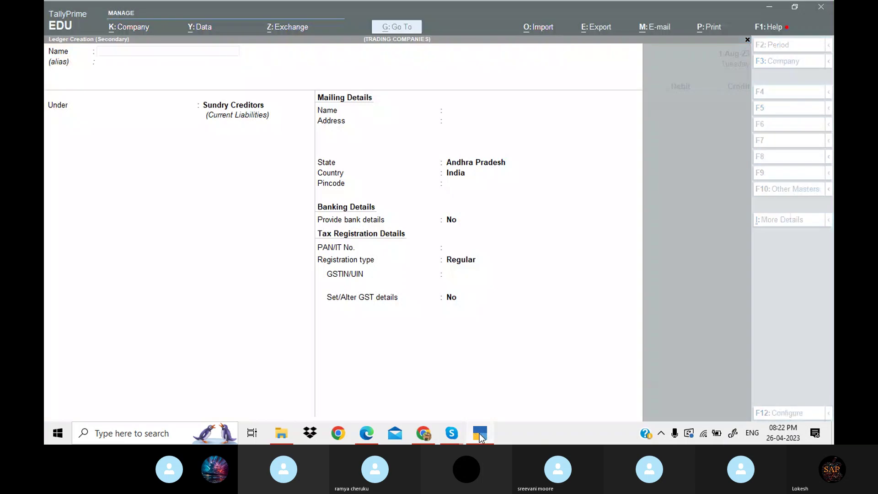
pyautogui.click(480, 434)
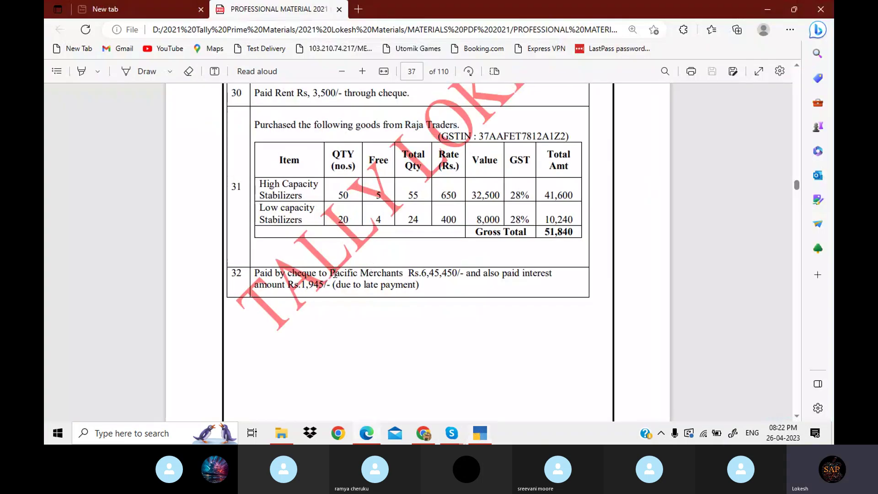
pyautogui.moveTo(330, 273); pyautogui.dragTo(402, 273)
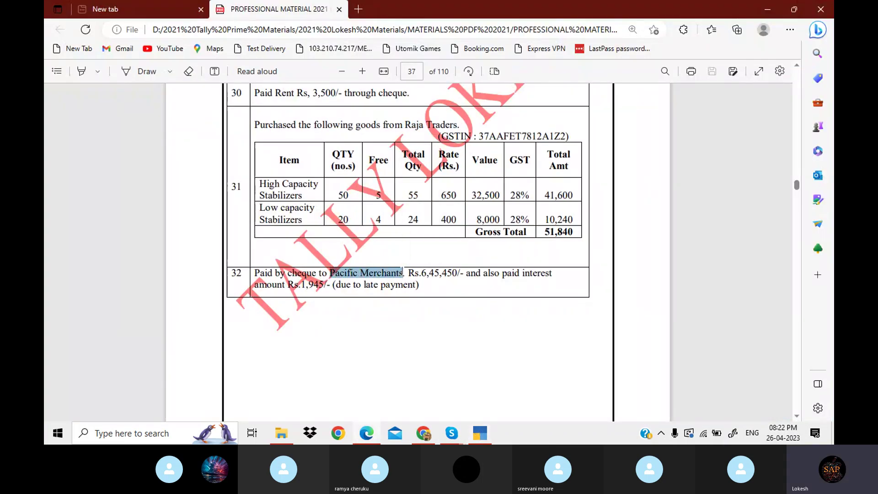
pyautogui.hotkey('ctrl', 'c')
pyautogui.click(480, 433)
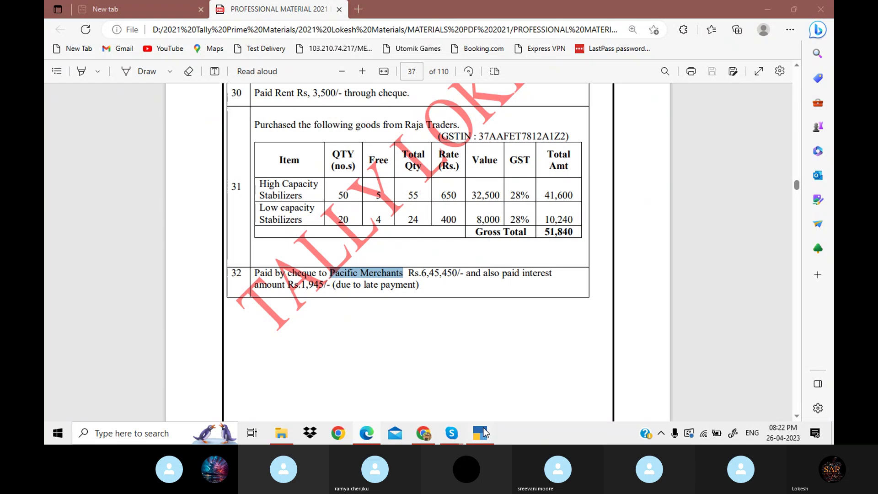
pyautogui.hotkey('ctrl', 'alt', 'v')
pyautogui.press('Return')
# - Place the Pacific Merchants ledger under Sundry Creditors, keep its default mailing, banking and tax details, and save it
pyautogui.press('Return')
pyautogui.write('Sun')
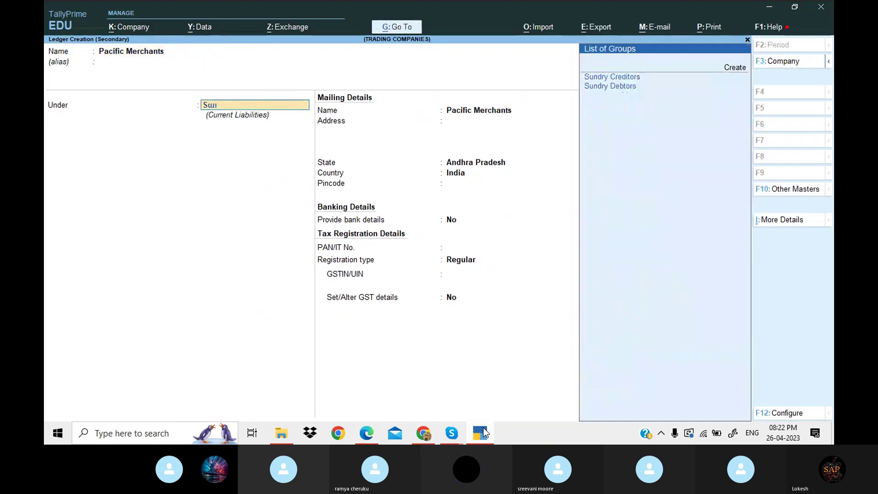
pyautogui.press('Return')
pyautogui.press('Return')
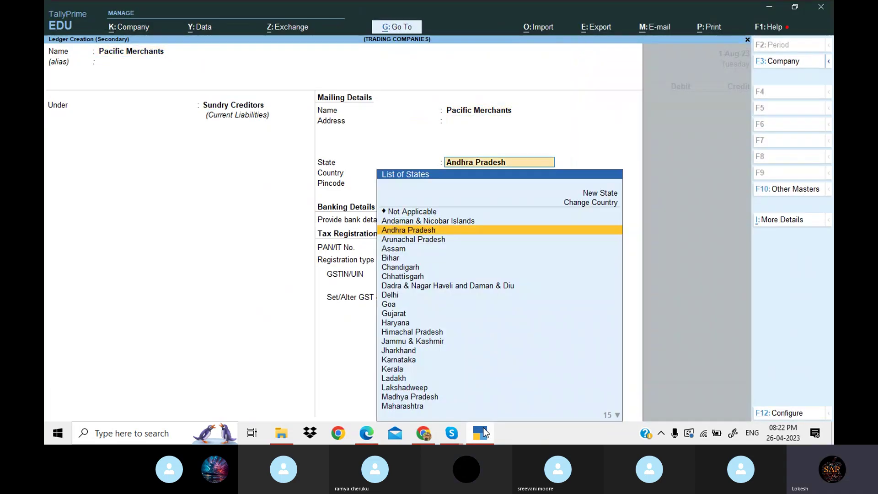
pyautogui.press('Return')
pyautogui.press('Return')
pyautogui.press('Return')
pyautogui.press('Return')
pyautogui.press('Return')
pyautogui.press('Return')
pyautogui.press('Return')
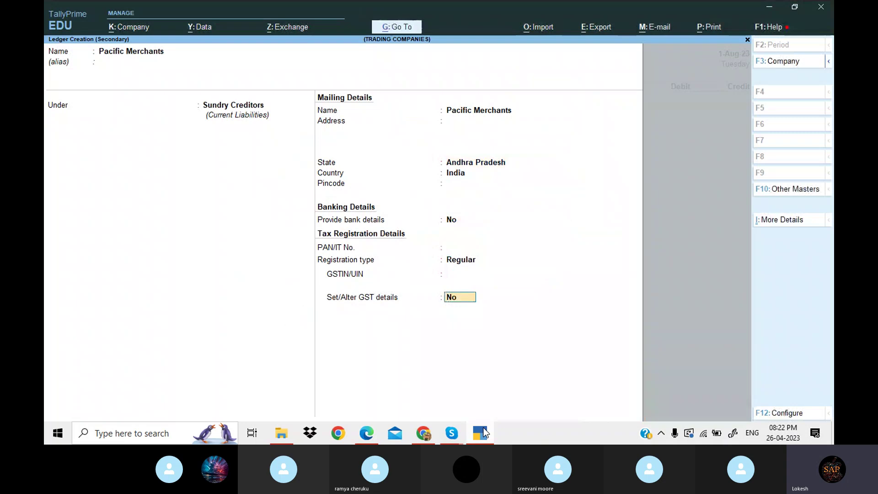
pyautogui.press('Return')
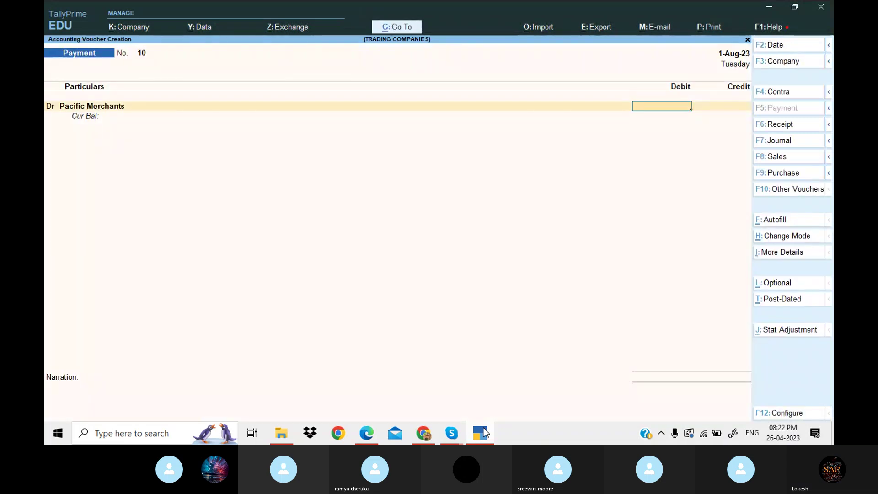
# - Debit Pacific Merchants with 6,45,450 in the payment voucher, checking the amount in the PDF
pyautogui.click(484, 430)
pyautogui.click(484, 432)
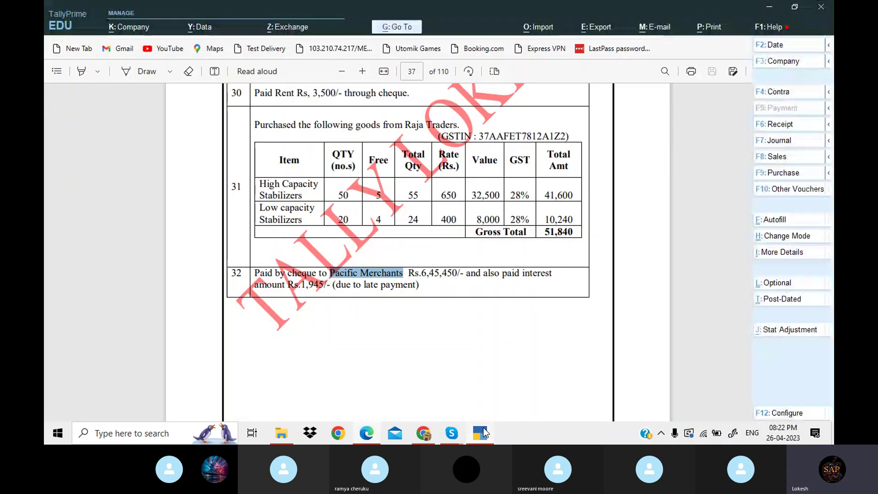
pyautogui.write('6,4')
pyautogui.write('5,450')
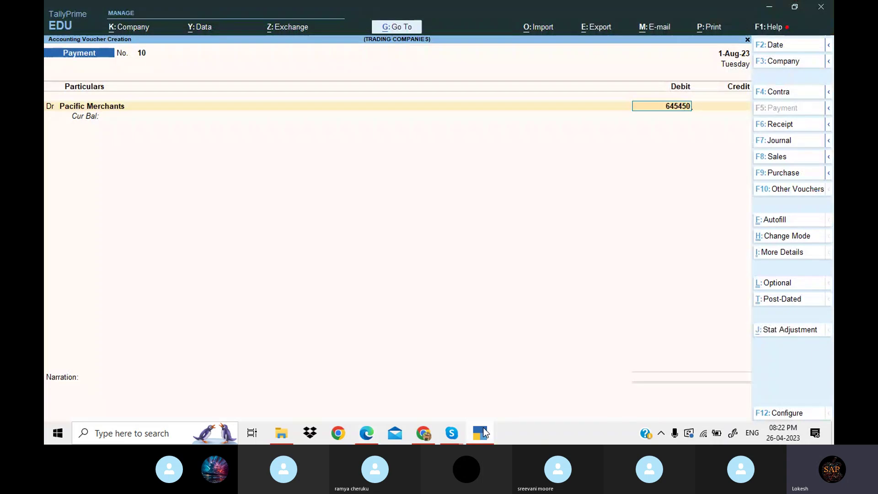
pyautogui.press('Return')
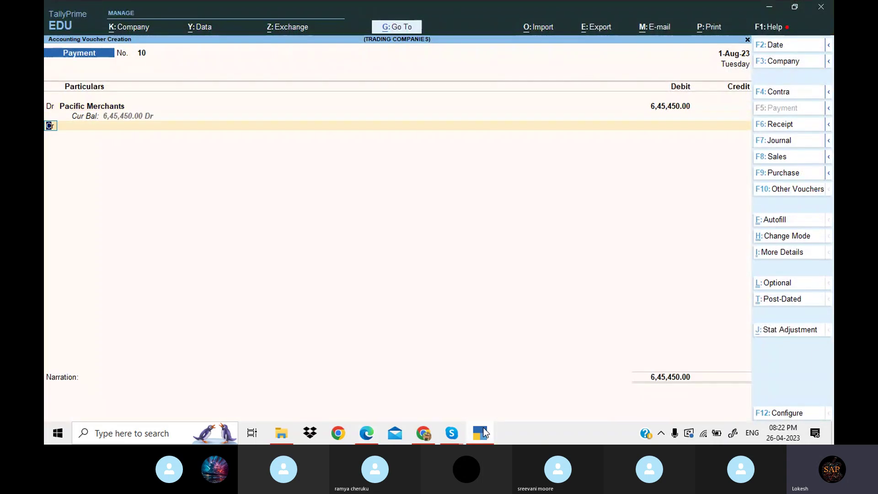
# - Add a second debit line to the payment and start a new ledger for it named Interest Paid
pyautogui.write('d')
pyautogui.press('Return')
pyautogui.hotkey('alt', 'c')
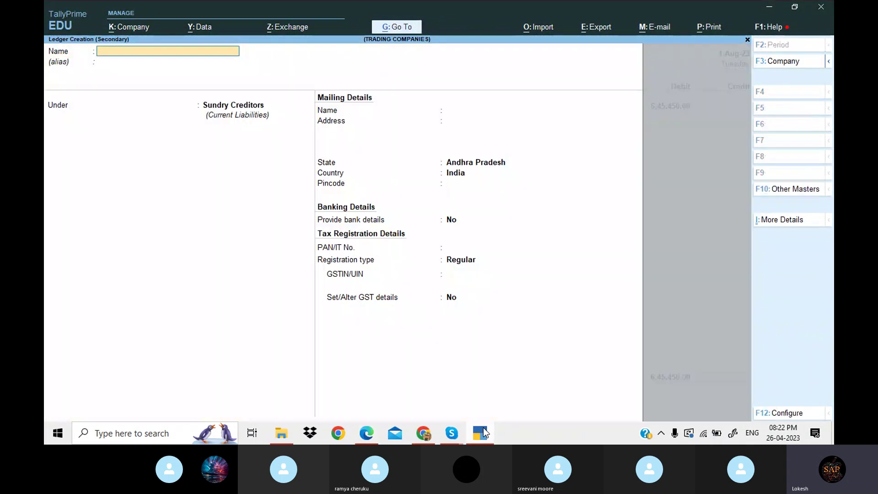
pyautogui.write('Interest Paid')
pyautogui.press('Return')
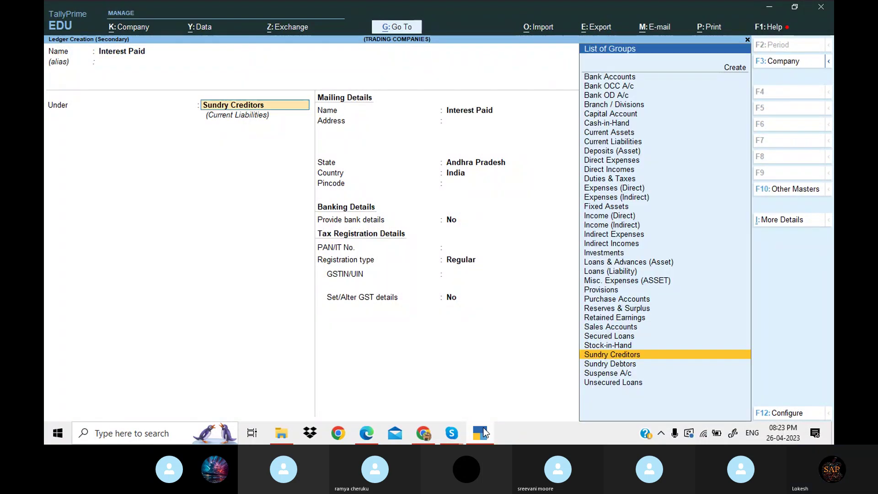
# - Place the Interest Paid ledger under Indirect Expenses, keep its remaining default details, and save it
pyautogui.write('ind')
pyautogui.press('Return')
pyautogui.press('Return')
pyautogui.press('Return')
pyautogui.press('Return')
pyautogui.press('Return')
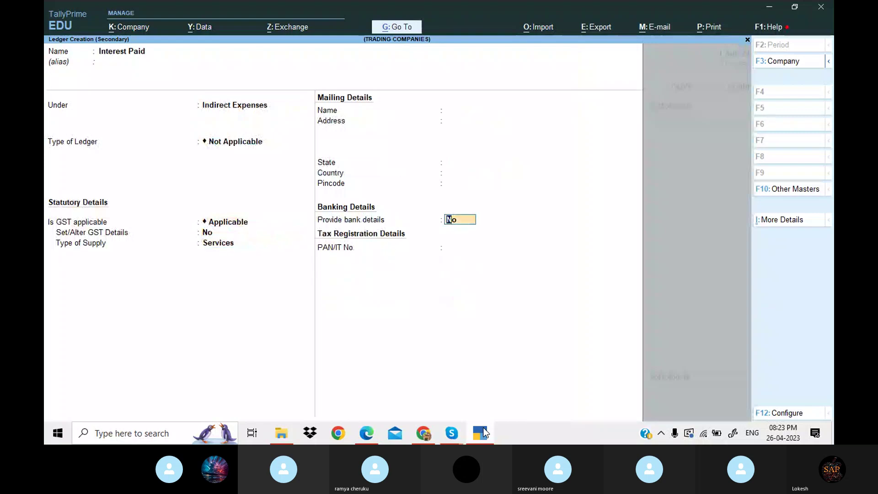
pyautogui.press('Return')
pyautogui.press('Return')
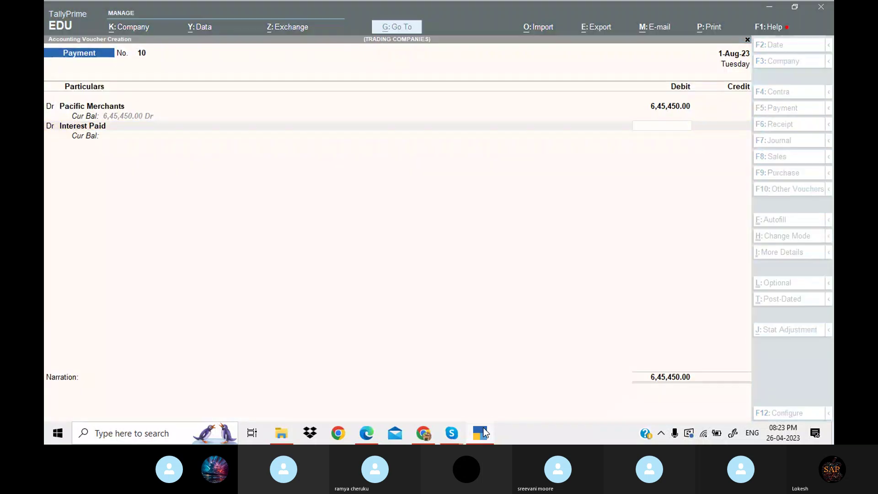
# - Debit Interest Paid with 1,945 in the payment voucher, checking the amount in the PDF
pyautogui.hotkey('alt', 'Tab')
pyautogui.hotkey('alt', 'Tab')
pyautogui.write('194')
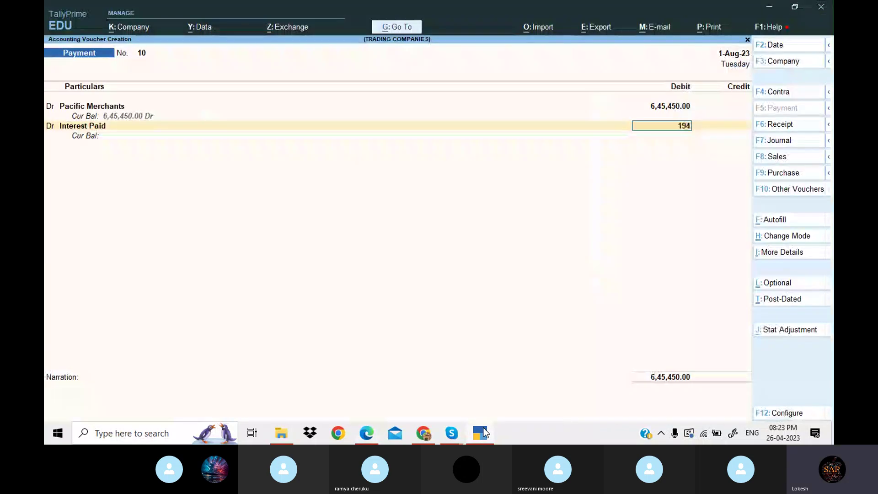
pyautogui.press('Return')
# - Credit ICICI Bank with 6,47,395 in the payment voucher and save it without a narration
pyautogui.write('ic')
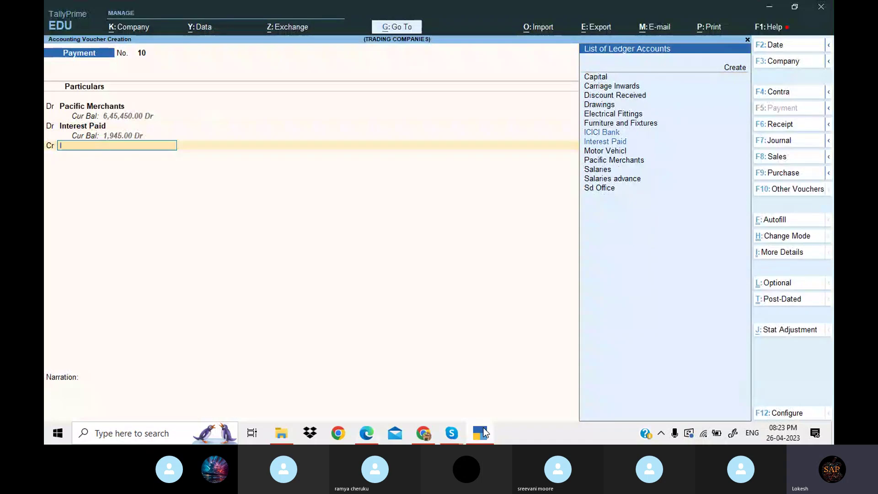
pyautogui.press('Return')
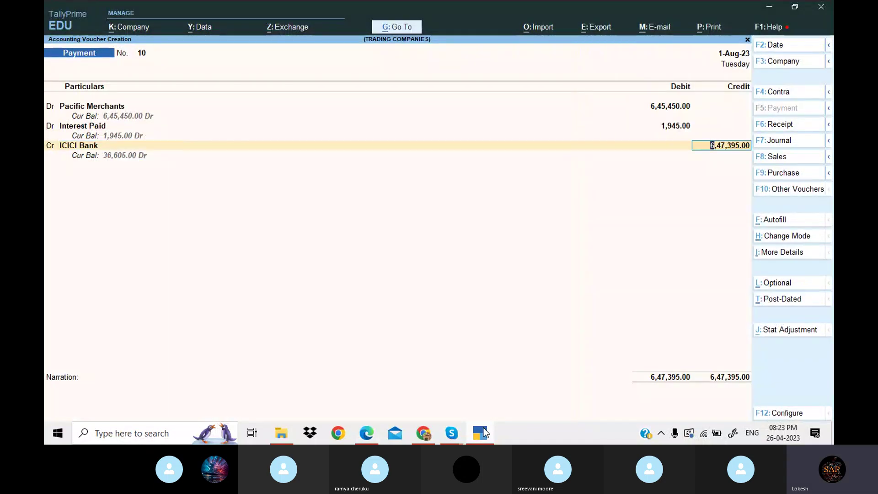
pyautogui.press('Return')
pyautogui.press('Return')
pyautogui.press('Return')
pyautogui.press('Return')
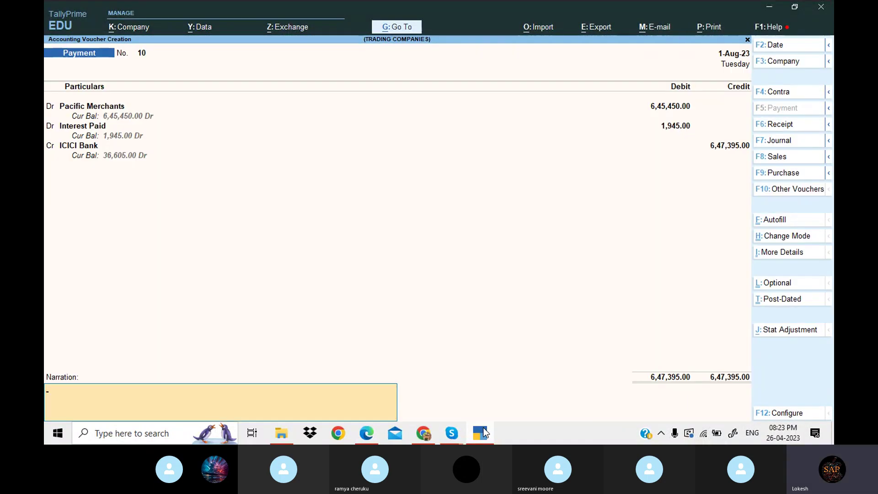
pyautogui.press('Return')
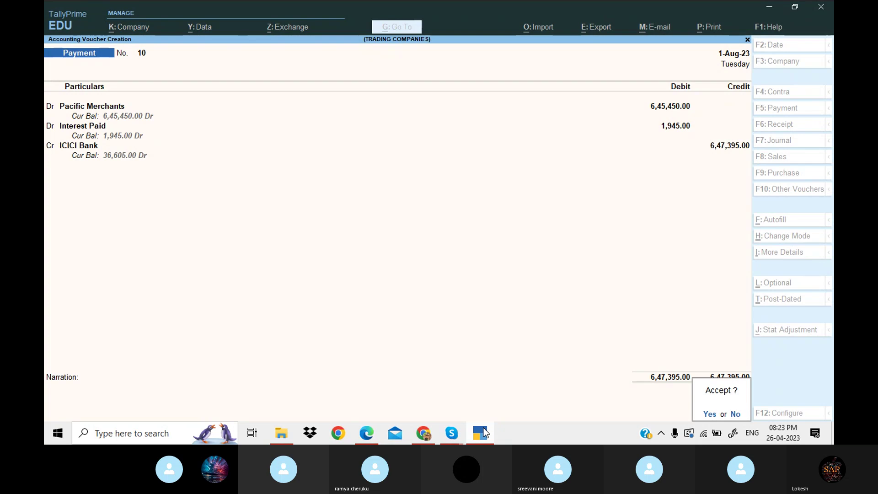
pyautogui.press('Return')
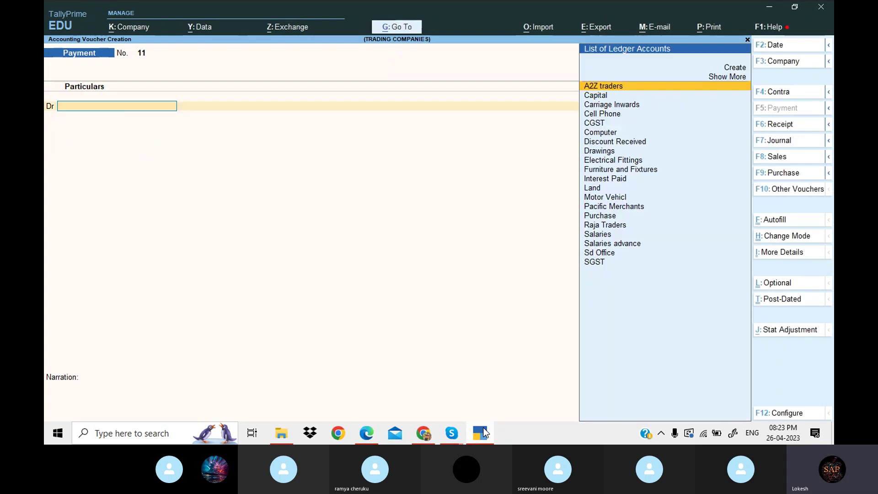
# - Look through transactions 33 and 34 in the practice PDF and highlight the customer name Java Trading Company
pyautogui.click(483, 431)
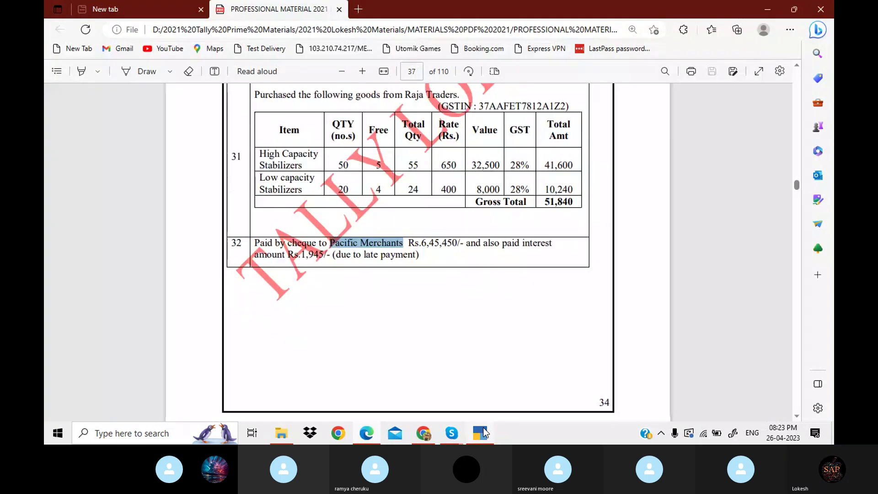
pyautogui.press('Down')
pyautogui.press('Down')
pyautogui.press('Down')
pyautogui.press('Down')
pyautogui.press('Down')
pyautogui.press('Down')
pyautogui.press('Down')
pyautogui.press('Down')
pyautogui.press('Down')
pyautogui.press('Down')
pyautogui.press('Down')
pyautogui.press('Down')
pyautogui.press('Down')
pyautogui.press('Down')
pyautogui.press('Down')
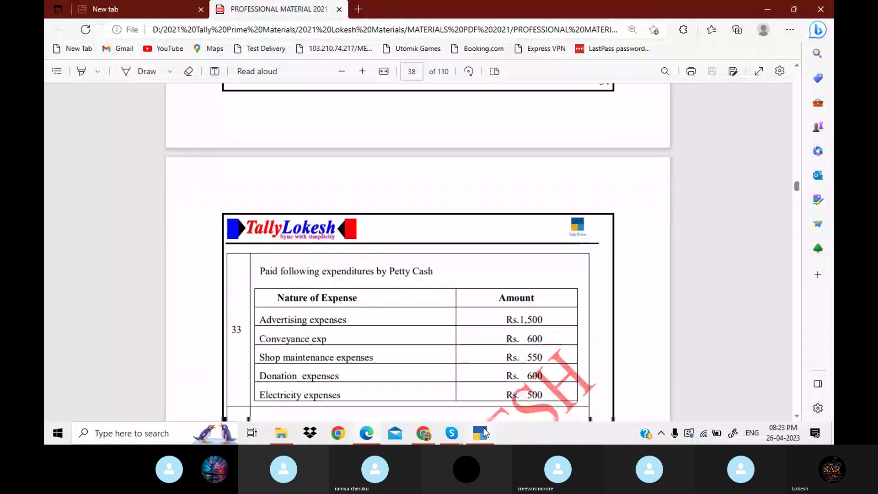
pyautogui.scroll(-2, 444, 289)
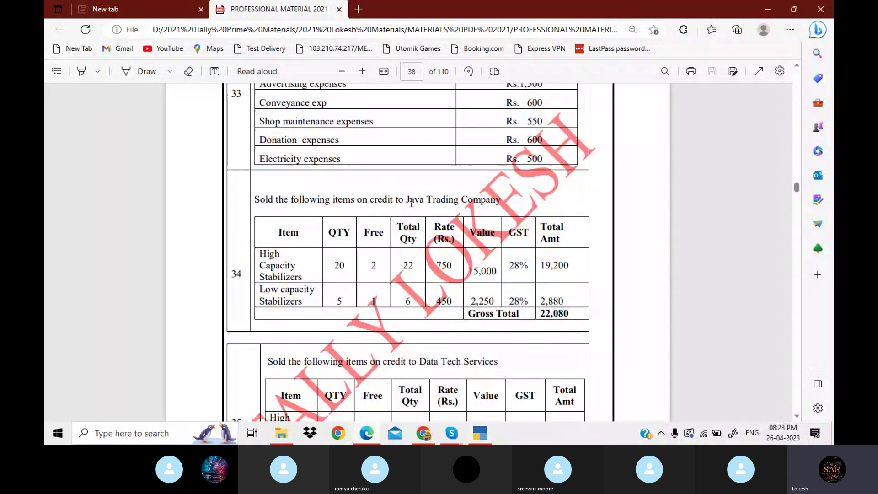
pyautogui.moveTo(404, 200); pyautogui.dragTo(502, 200)
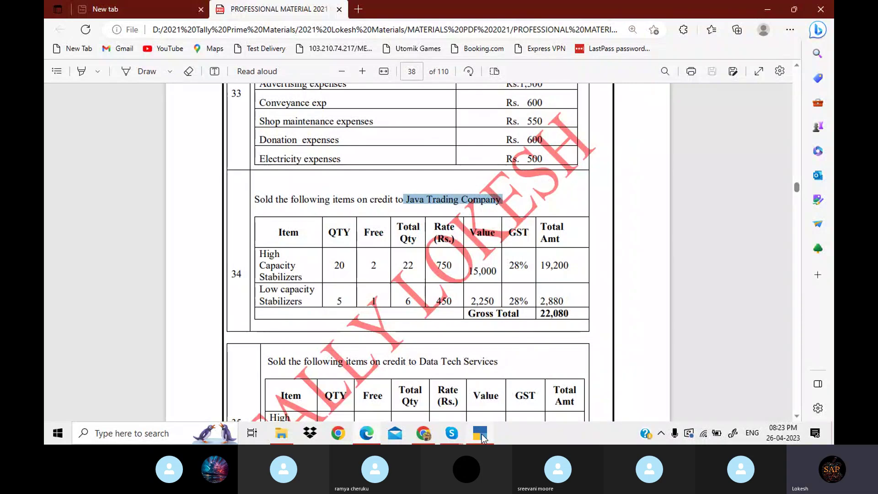
# - Start a sales voucher in TallyPrime and begin a new party ledger named Java Trading Company
pyautogui.hotkey('alt', 'Tab')
pyautogui.click(778, 156)
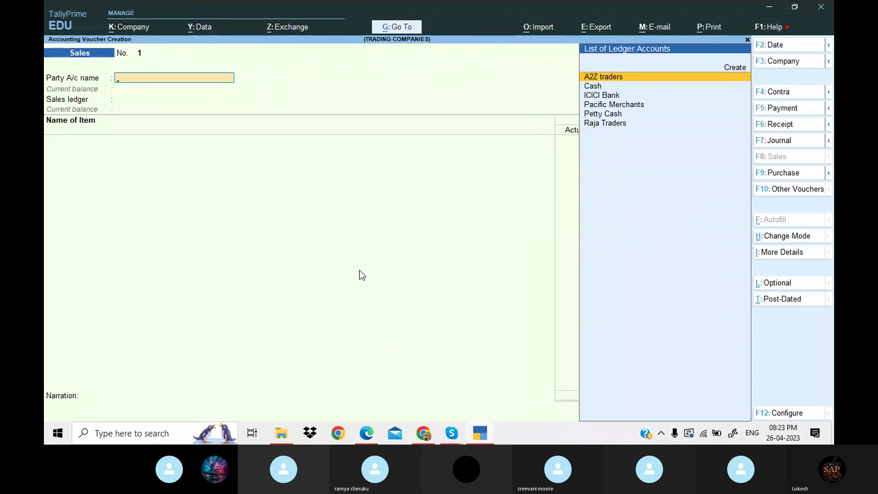
pyautogui.hotkey('alt', 'c')
pyautogui.write('Java Trading Company')
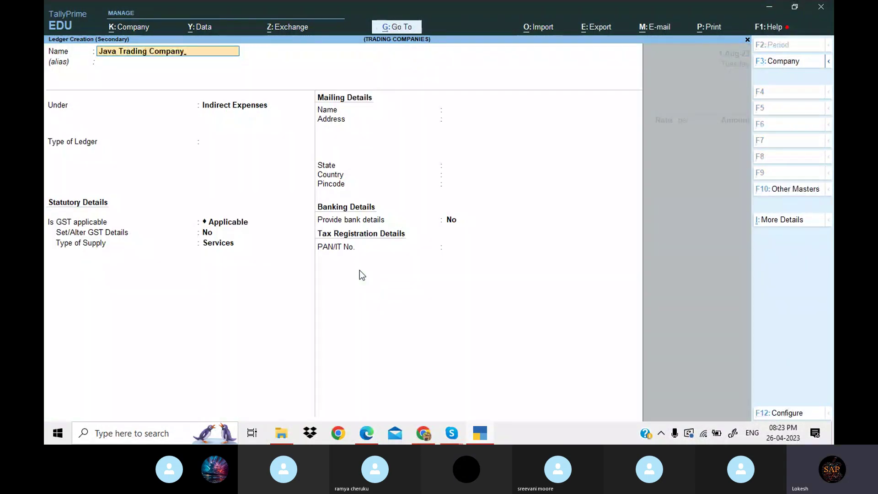
pyautogui.press('Return')
# - Place the Java Trading Company ledger under Sundry Debtors, keeping Andhra Pradesh, India and the Regular registration type
pyautogui.write('Sun')
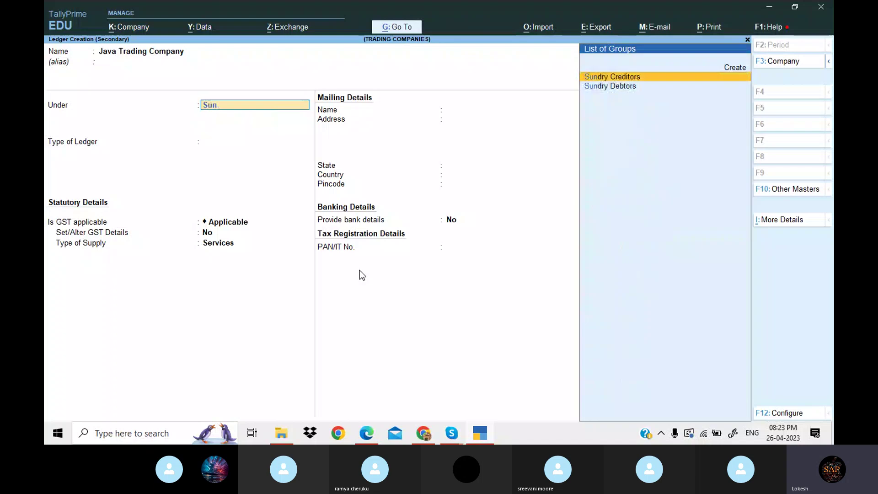
pyautogui.press('Down')
pyautogui.press('Return')
pyautogui.press('Return')
pyautogui.press('Return')
pyautogui.press('Return')
pyautogui.press('Return')
pyautogui.press('Return')
pyautogui.press('Return')
pyautogui.press('Return')
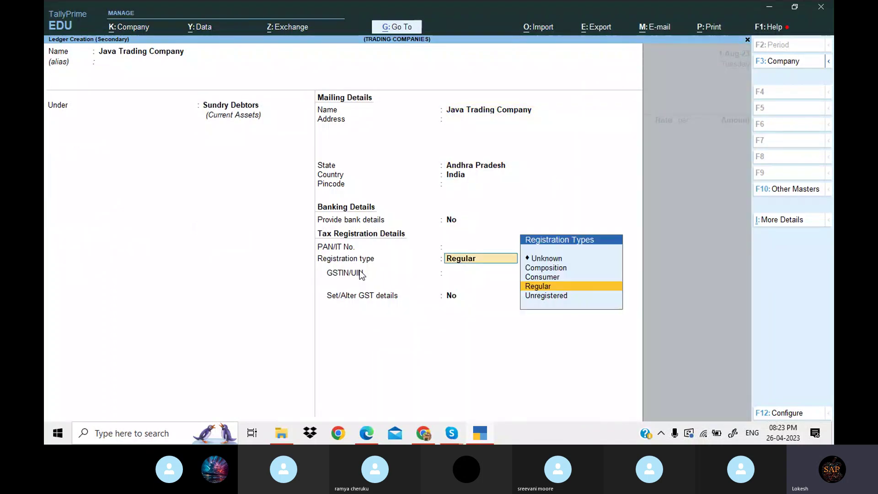
pyautogui.press('Return')
pyautogui.press('Return')
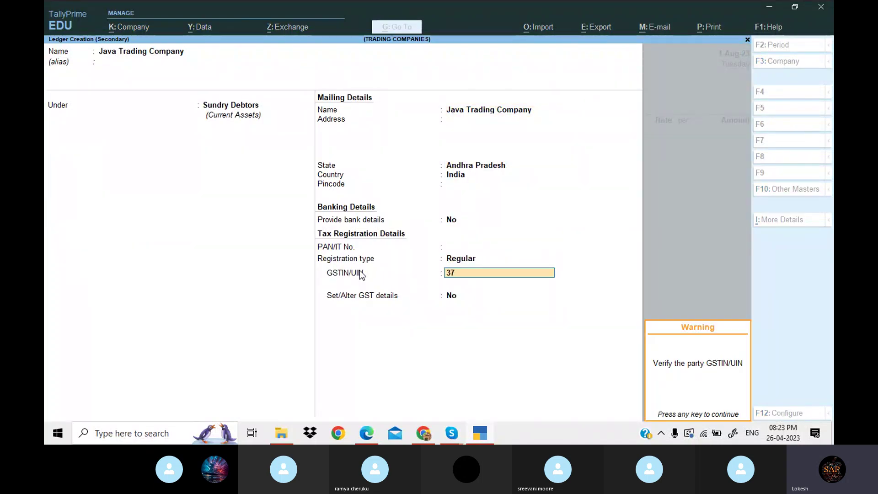
# - Save the Java Trading Company ledger without a full GSTIN and leave the voucher's dispatch and party details at their defaults
pyautogui.press('Return')
pyautogui.press('Return')
pyautogui.press('Return')
pyautogui.press('Return')
pyautogui.press('Return')
pyautogui.press('Return')
pyautogui.press('Return')
pyautogui.press('Return')
pyautogui.press('Return')
pyautogui.press('Return')
pyautogui.press('Return')
pyautogui.press('Return')
pyautogui.press('Return')
pyautogui.press('Return')
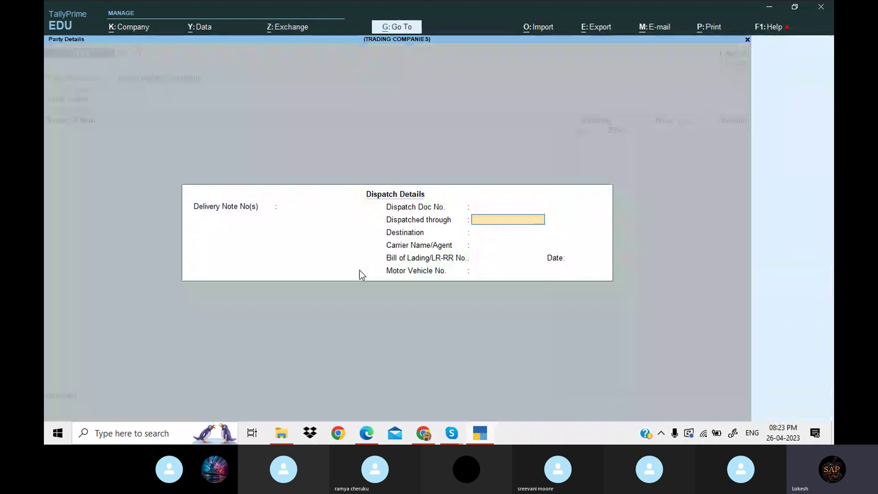
pyautogui.press('Return')
pyautogui.press('Return')
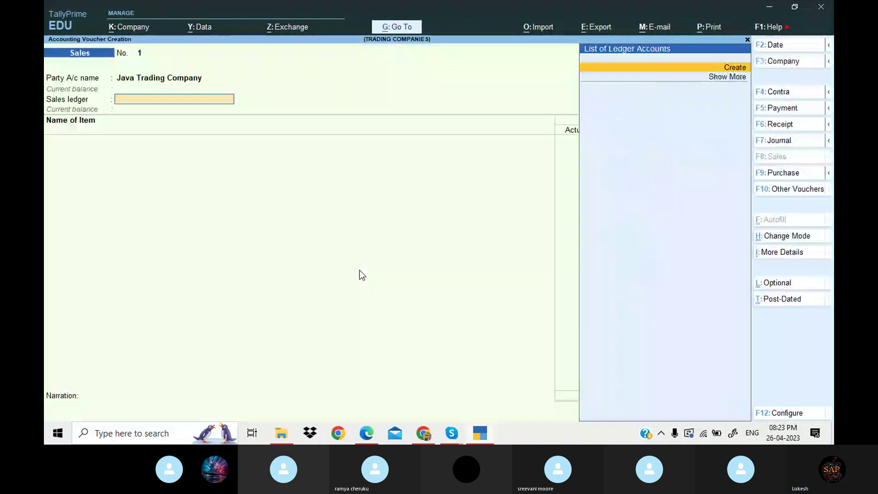
# - Start a new ledger named Sales for the sales voucher and place it under Sales Accounts
pyautogui.press('Return')
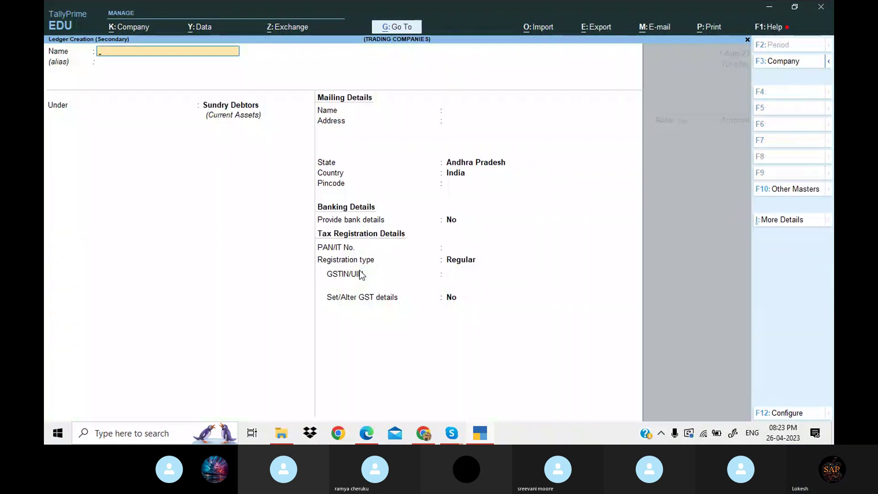
pyautogui.write('Sales')
pyautogui.press('Return')
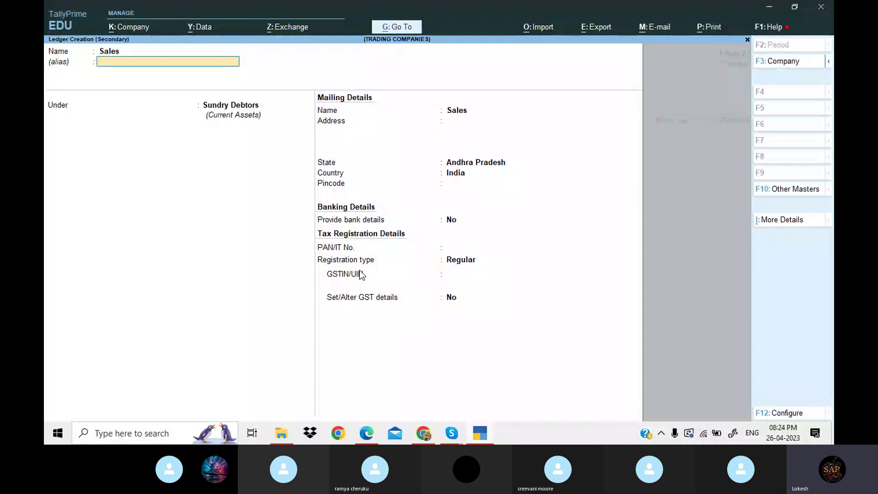
pyautogui.press('Return')
pyautogui.write('sa')
pyautogui.press('Return')
# - Set the Sales ledger's type of supply to Goods, keep its other default details, and save it
pyautogui.press('Return')
pyautogui.press('Return')
pyautogui.press('Return')
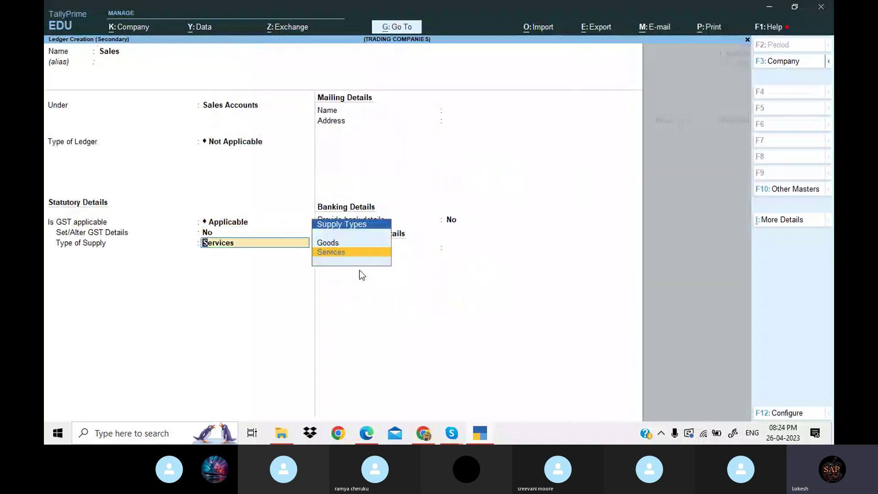
pyautogui.press('Up')
pyautogui.press('Return')
pyautogui.press('Return')
pyautogui.press('Return')
pyautogui.press('Return')
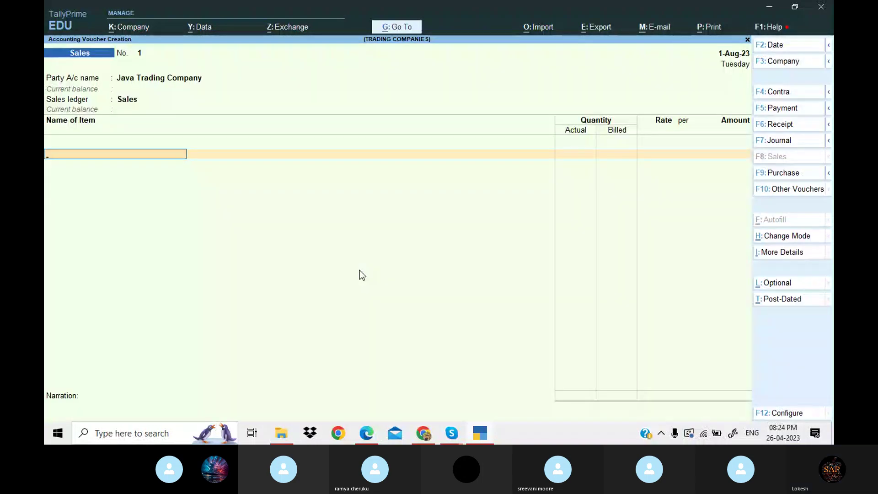
# - Add High Capacity Stabilizers to the sales voucher with actual quantity 22 and billed quantity 50, consulting the PDF
pyautogui.press('Return')
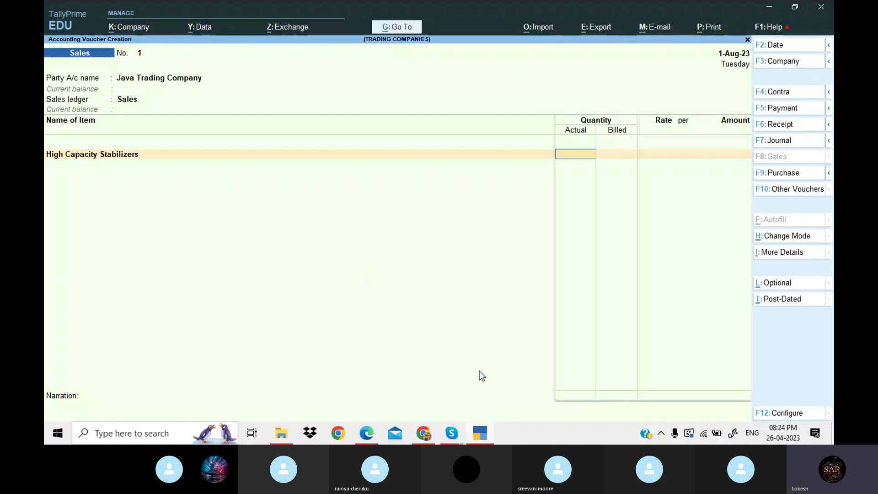
pyautogui.click(480, 438)
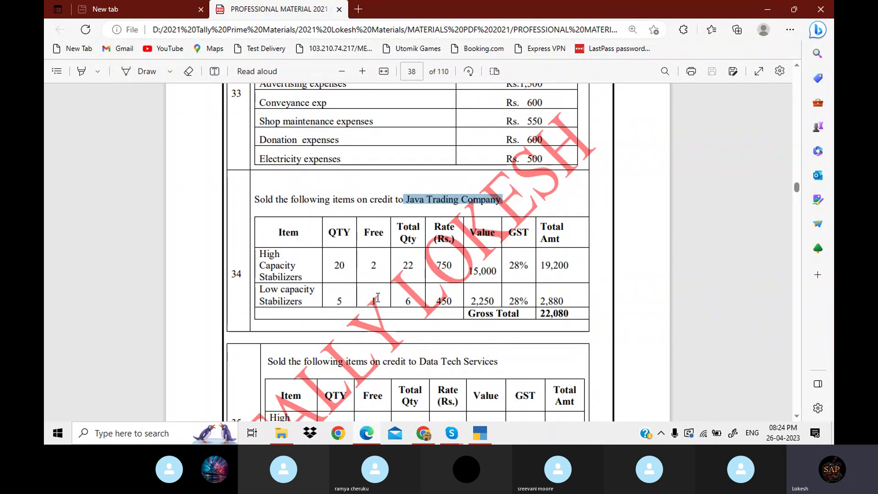
pyautogui.click(483, 439)
pyautogui.write('22')
pyautogui.press('Return')
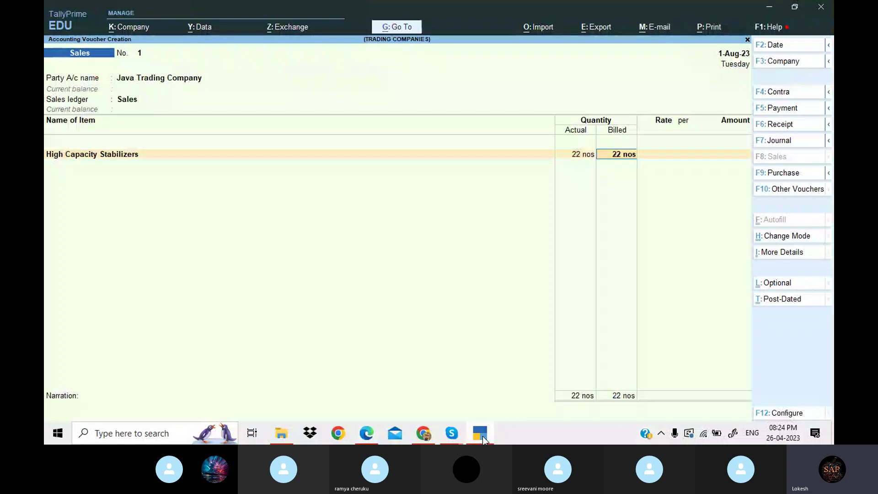
pyautogui.write('50')
pyautogui.press('Return')
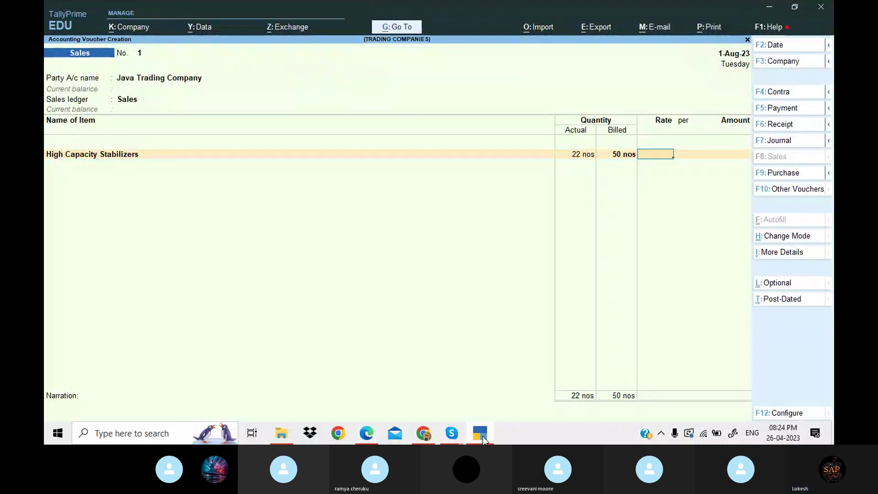
# - Set the High Capacity Stabilizers rate to 750 per nos, checking it in the PDF, and accept the item line
pyautogui.click(484, 439)
pyautogui.click(484, 439)
pyautogui.write('7')
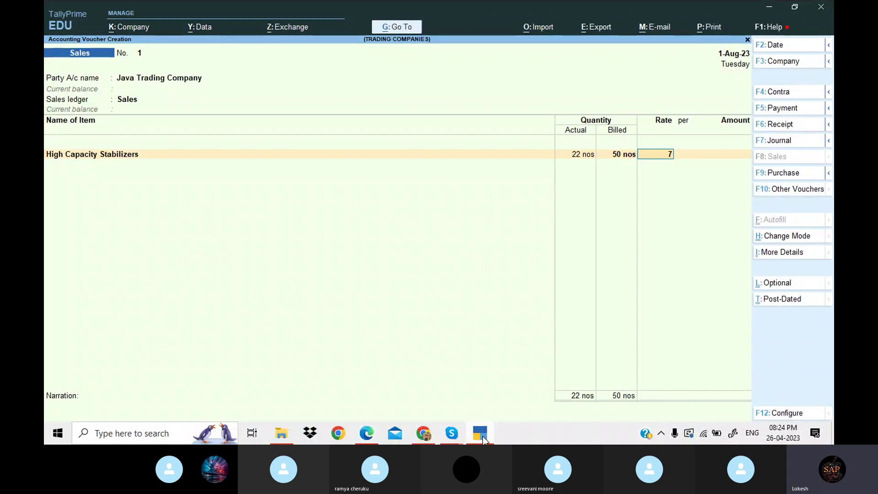
pyautogui.press('Return')
pyautogui.press('Return')
pyautogui.press('Return')
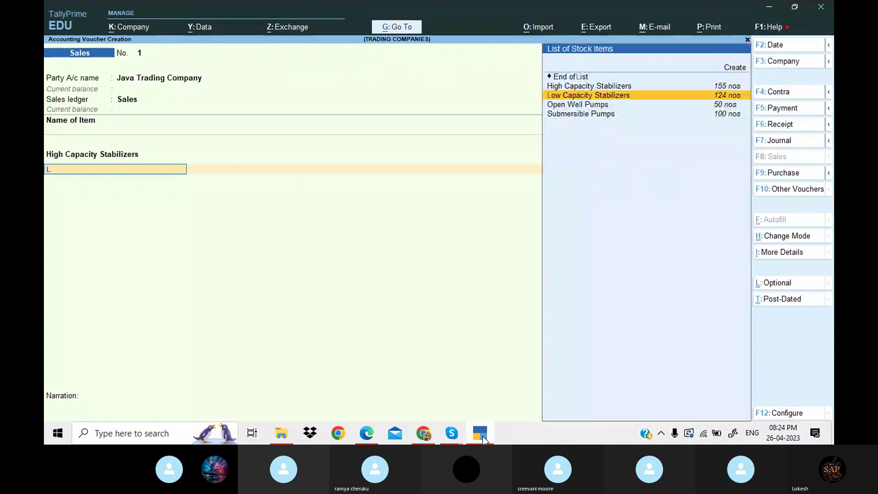
# - Add Low Capacity Stabilizers with actual quantity 6, billed quantity 5 and rate 450, checking the rate in the PDF
pyautogui.write('Lo')
pyautogui.press('Return')
pyautogui.write('6')
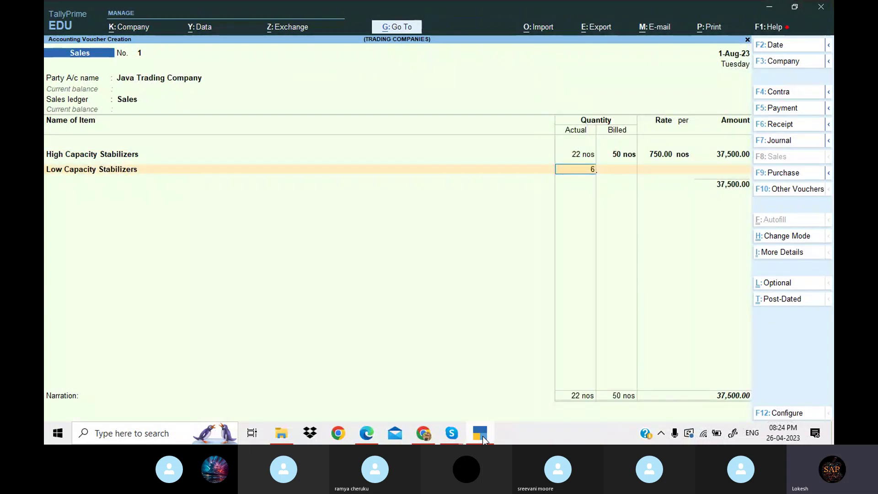
pyautogui.press('Return')
pyautogui.write('5')
pyautogui.press('Return')
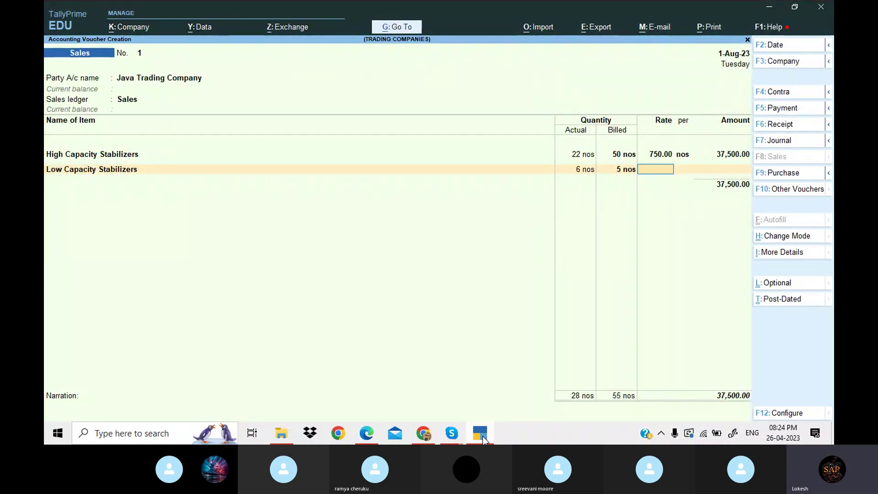
pyautogui.click(483, 436)
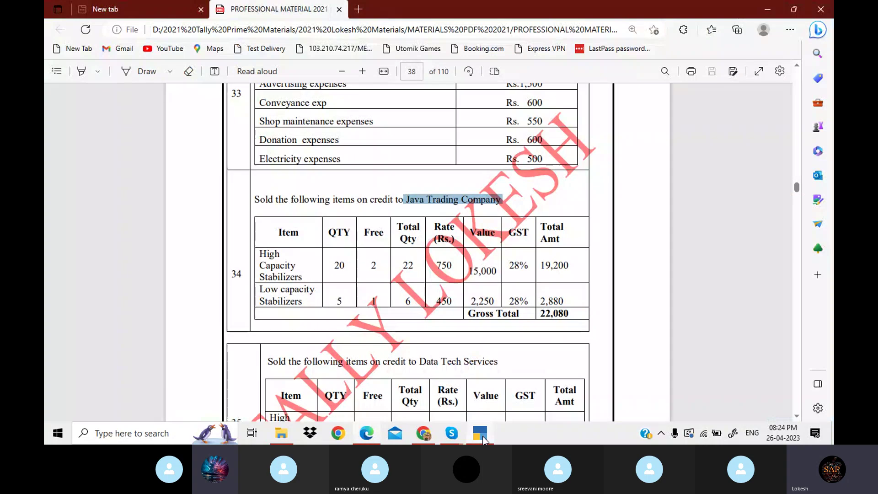
pyautogui.click(482, 436)
pyautogui.write('450')
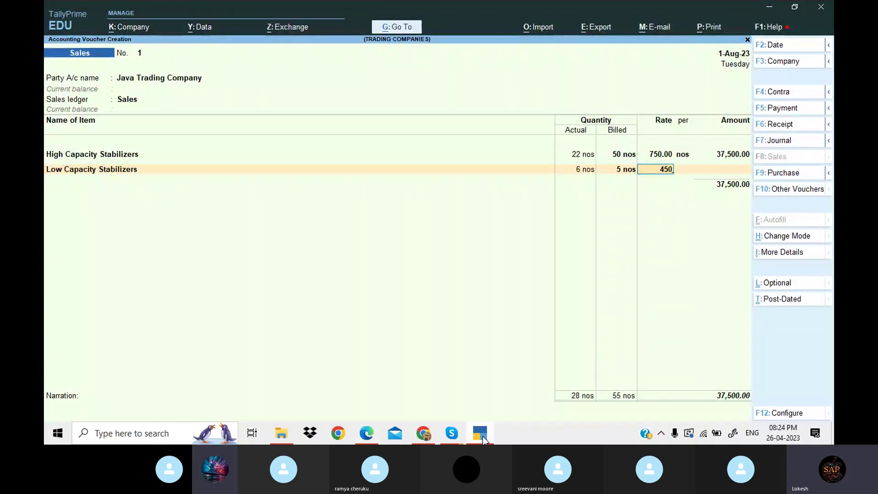
pyautogui.press('Return')
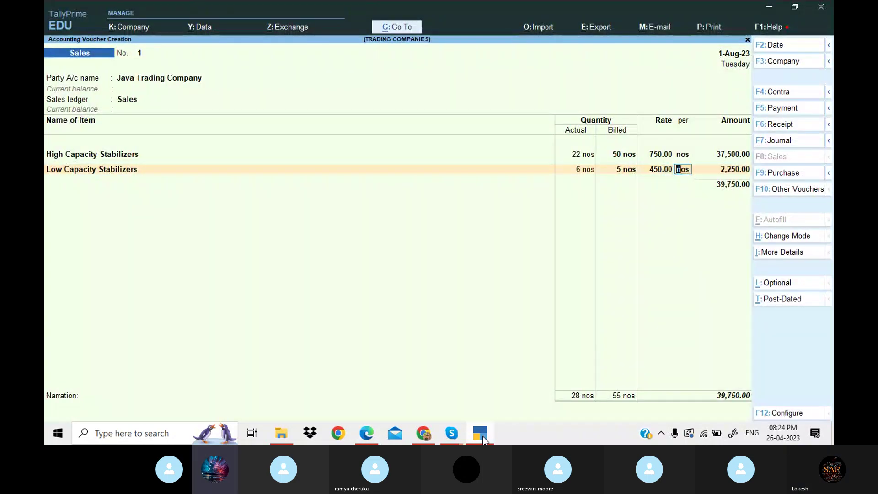
# - Correct the High Capacity Stabilizers billed quantity to 20 and finish the list of stock items
pyautogui.click(623, 155)
pyautogui.write('20')
pyautogui.press('Return')
pyautogui.press('Return')
pyautogui.press('Return')
pyautogui.press('Return')
pyautogui.press('Return')
pyautogui.press('Return')
pyautogui.press('Return')
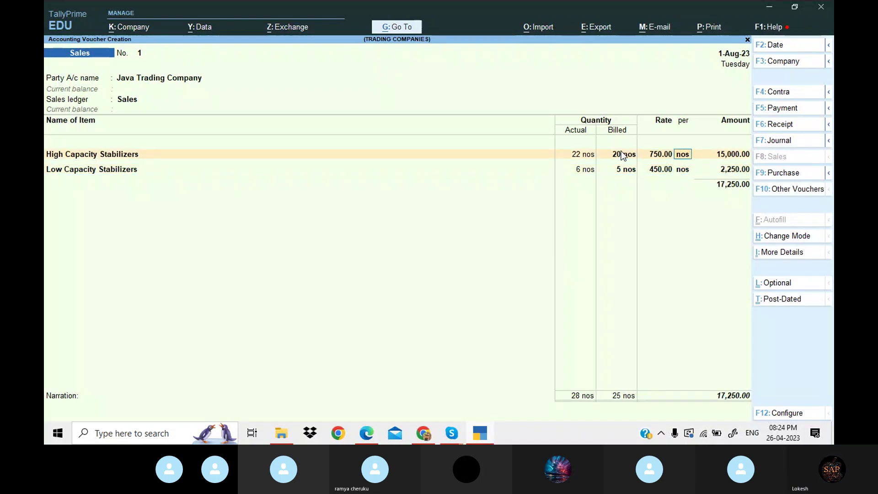
pyautogui.press('Return')
pyautogui.press('Return')
pyautogui.press('Return')
pyautogui.press('Return')
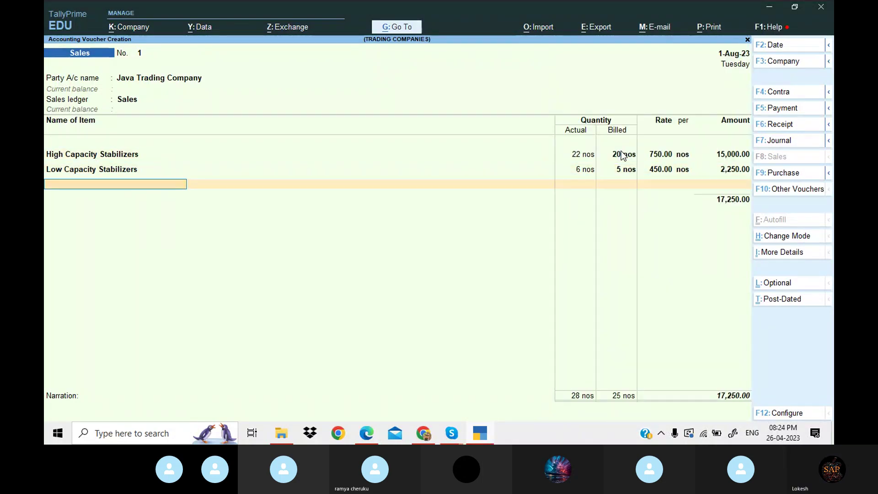
# - Add the CGST and SGST ledgers to the Java Trading Company sales voucher
pyautogui.write('cg')
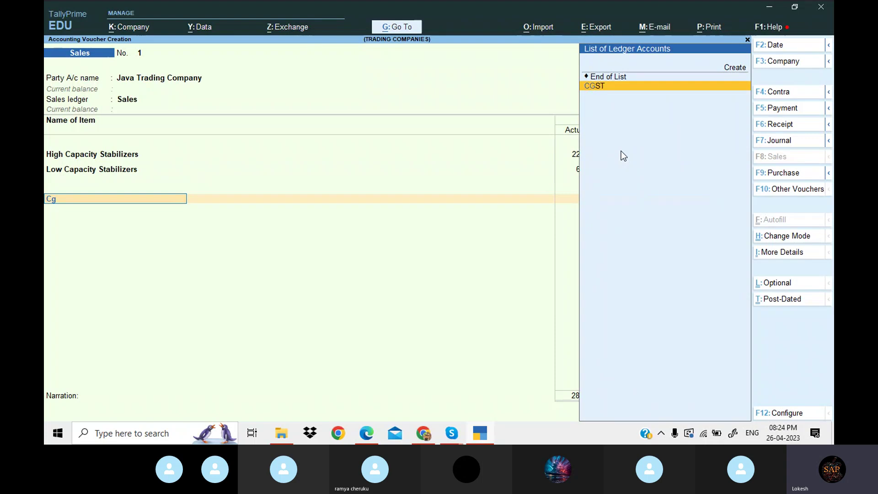
pyautogui.press('Return')
pyautogui.press('Return')
pyautogui.write('sg')
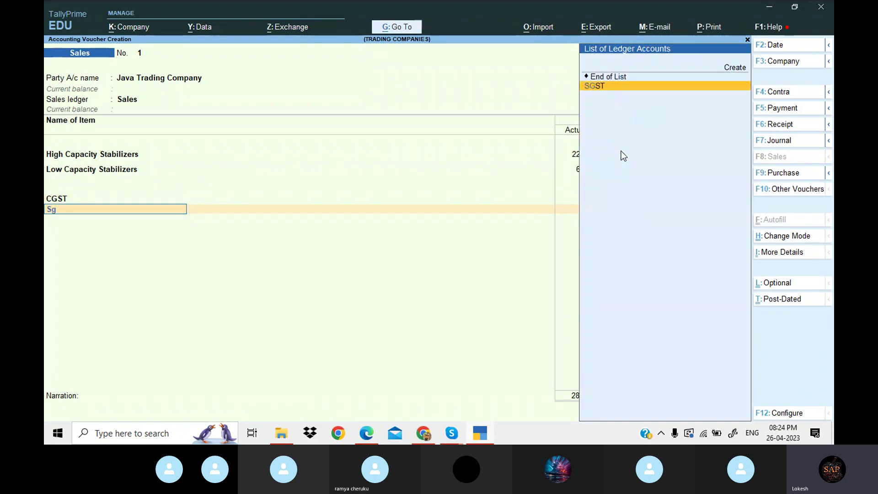
pyautogui.press('Return')
pyautogui.press('Return')
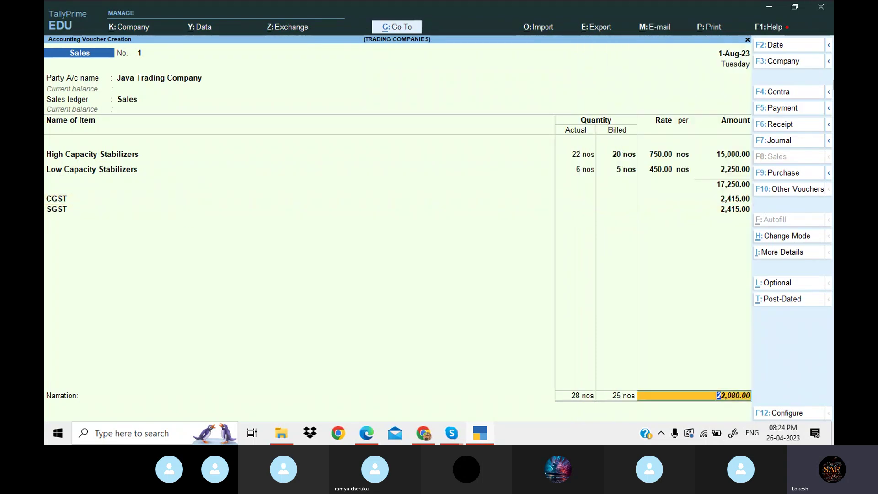
# - Compare the voucher total with the gross total of transaction 34 in the PDF and save the sales voucher without a narration
pyautogui.click(480, 433)
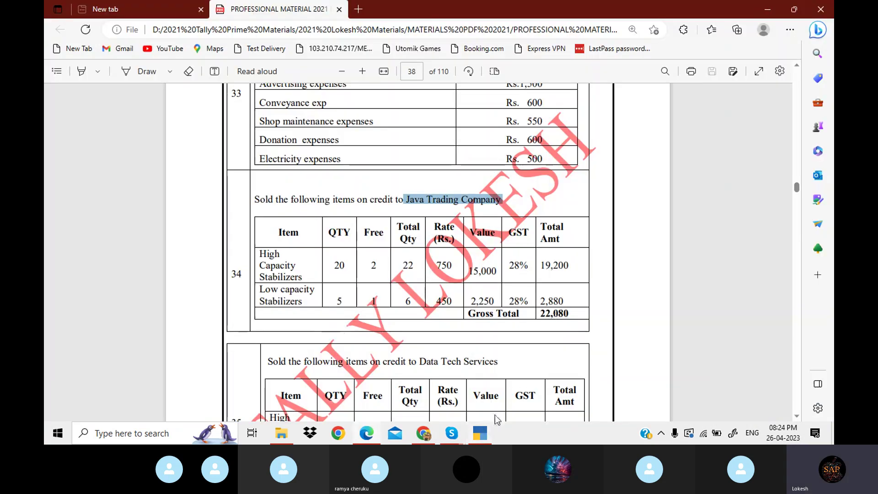
pyautogui.click(480, 433)
pyautogui.press('Return')
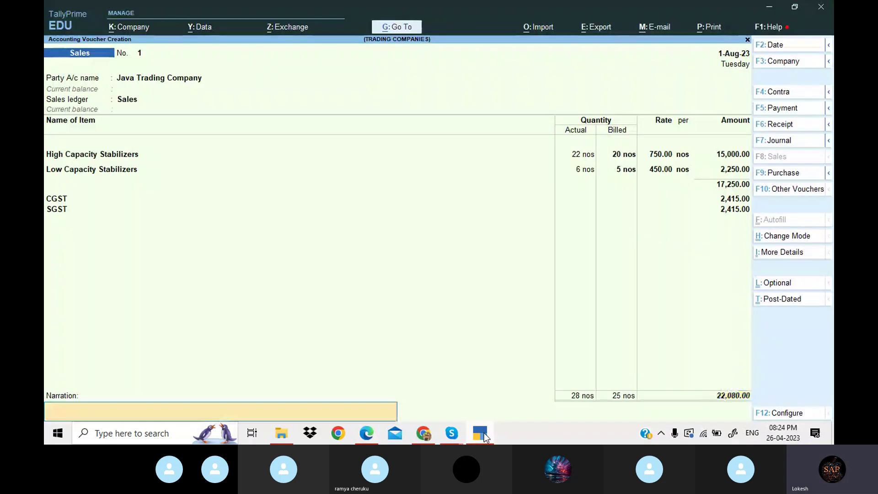
pyautogui.press('Return')
pyautogui.press('Return')
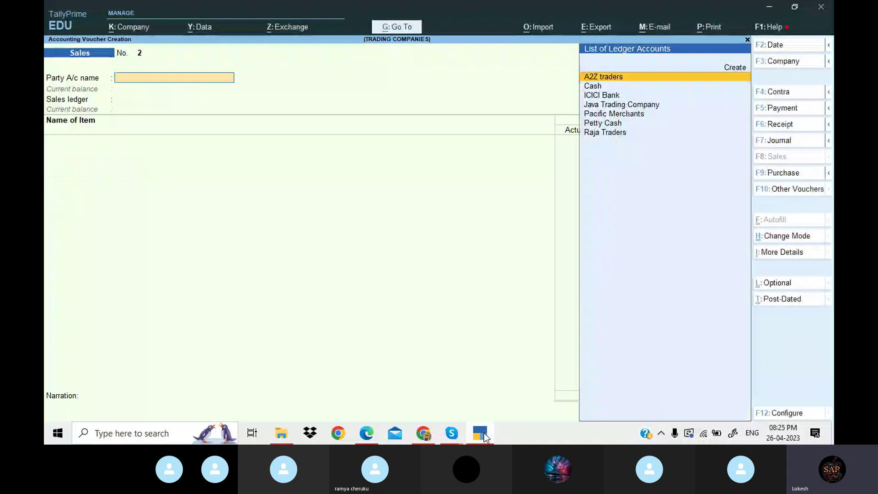
# - Review transactions 35 to 44 in the PDF material, including the Seacrest Trading Corporation sale with discount
pyautogui.click(484, 436)
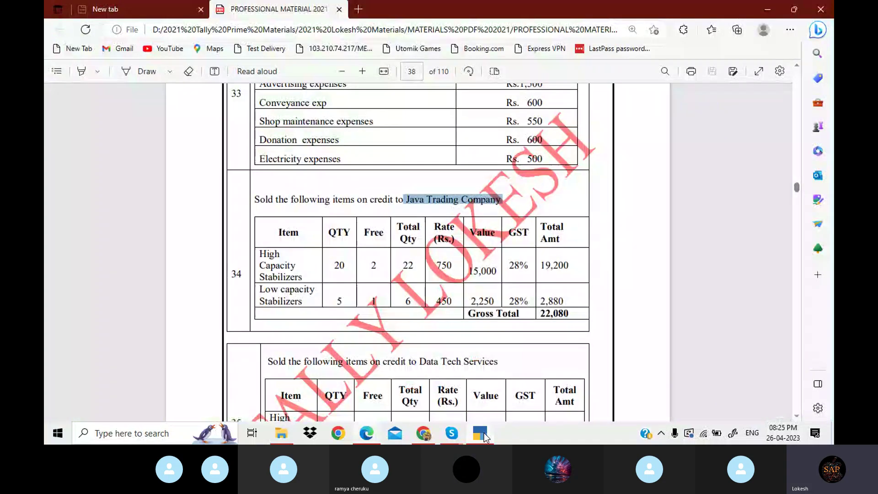
pyautogui.scroll(-3, 412, 252)
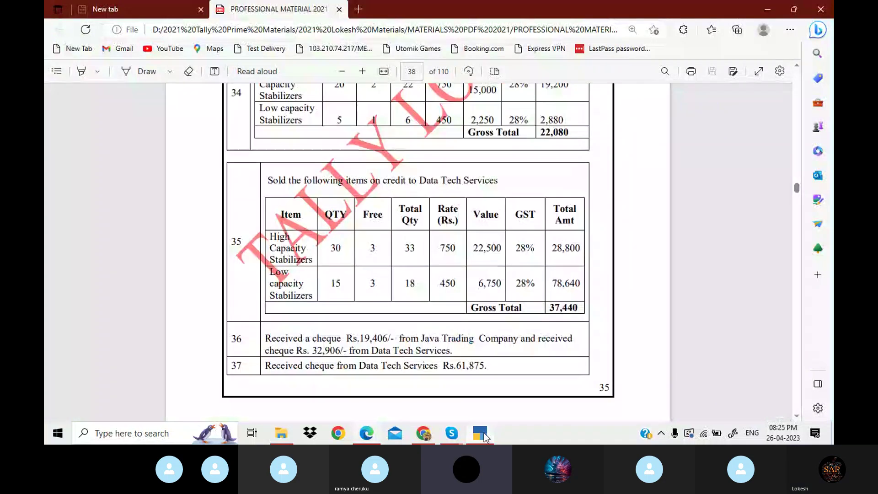
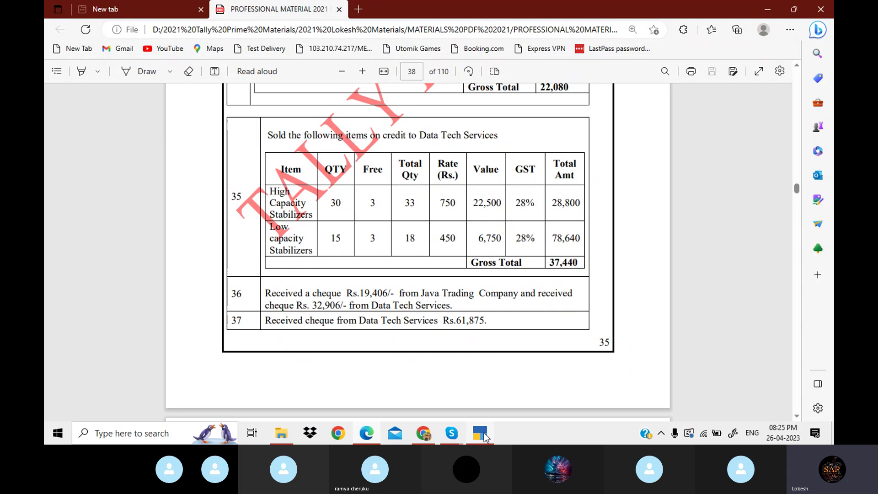
pyautogui.scroll(-2, 485, 438)
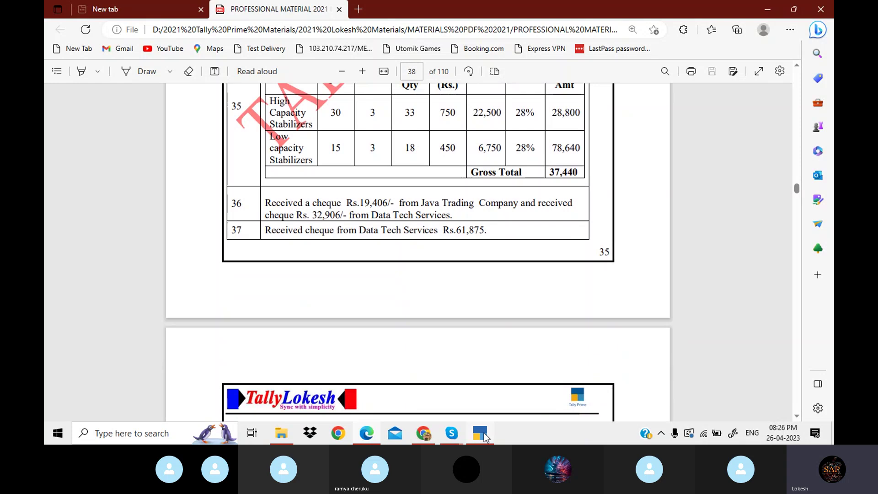
pyautogui.scroll(-2, 485, 438)
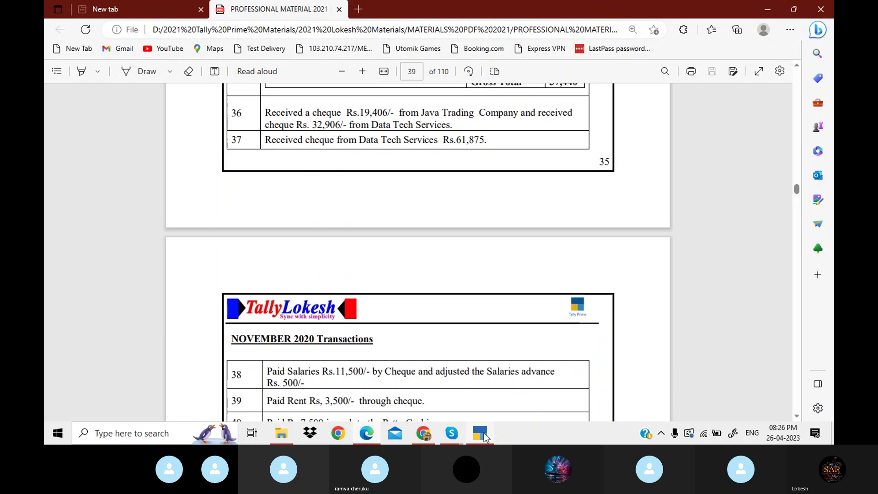
pyautogui.scroll(-3, 485, 438)
pyautogui.scroll(-2, 485, 438)
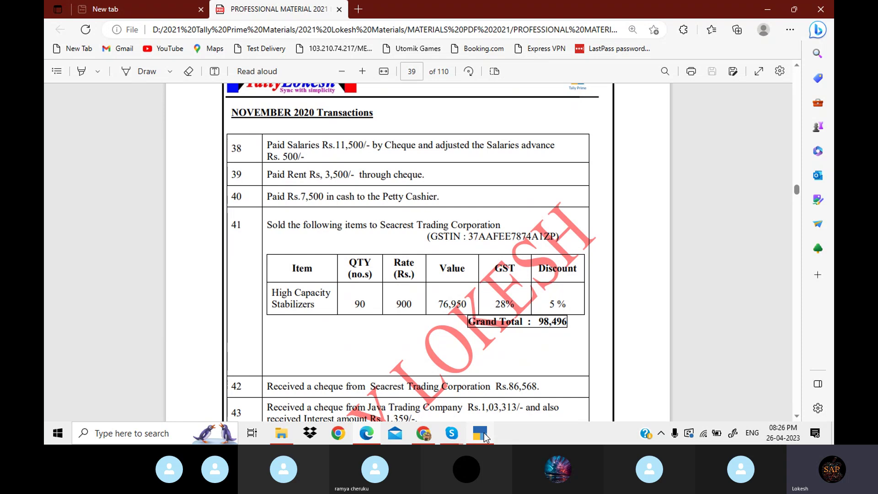
pyautogui.scroll(-1, 485, 438)
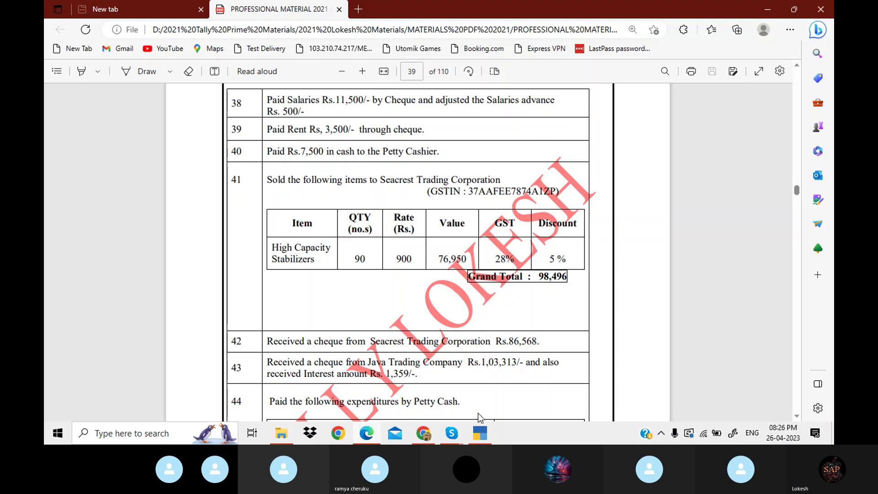
# - In the TallyPrime company features, enable the Discount column in invoices, disable separate Actual and Billed Quantity columns, and save
pyautogui.click(481, 431)
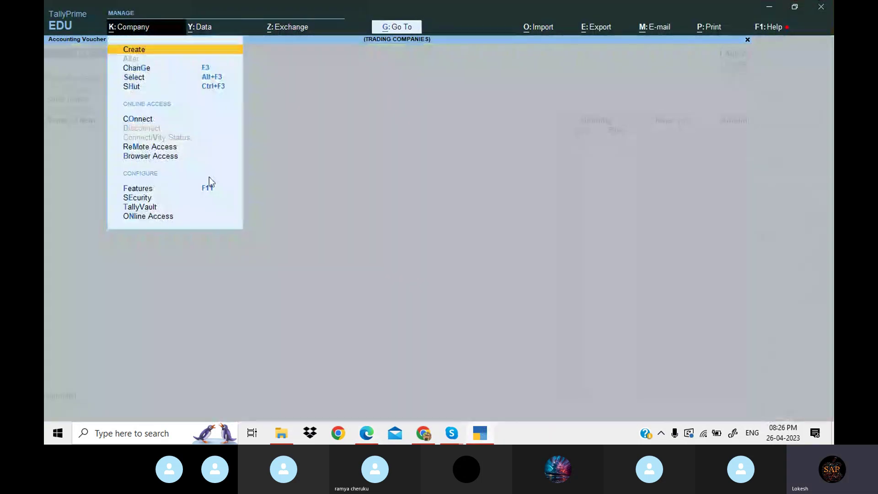
pyautogui.click(207, 191)
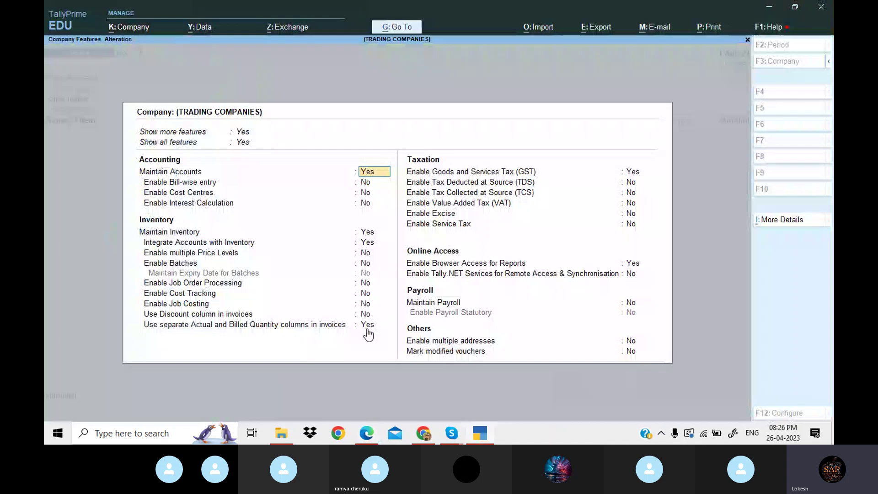
pyautogui.click(364, 316)
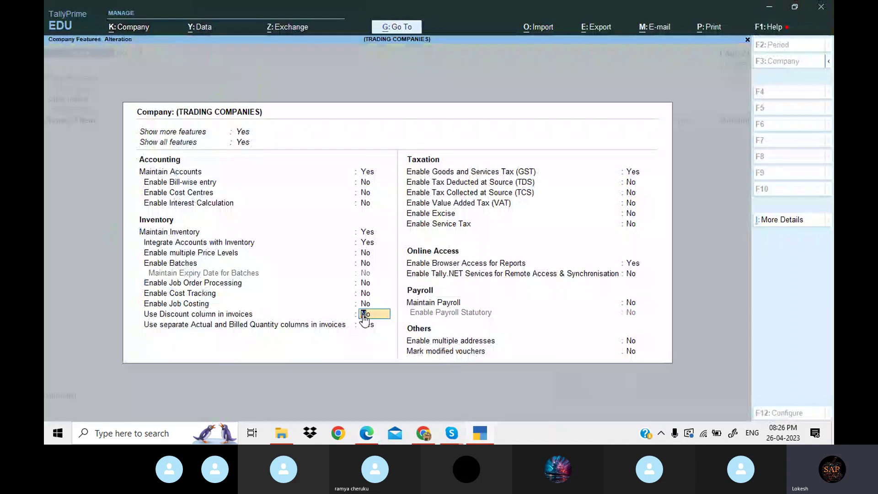
pyautogui.write('Y')
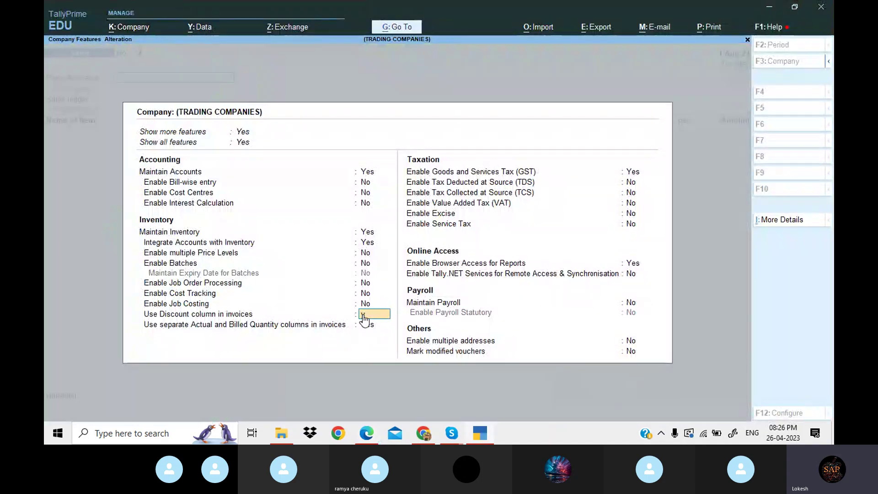
pyautogui.press('Return')
pyautogui.write('N')
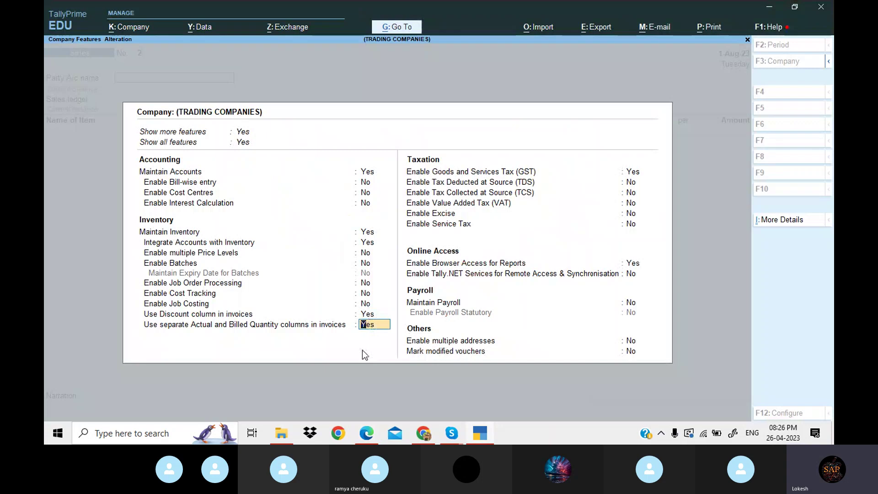
pyautogui.press('Return')
pyautogui.press('ctrl')
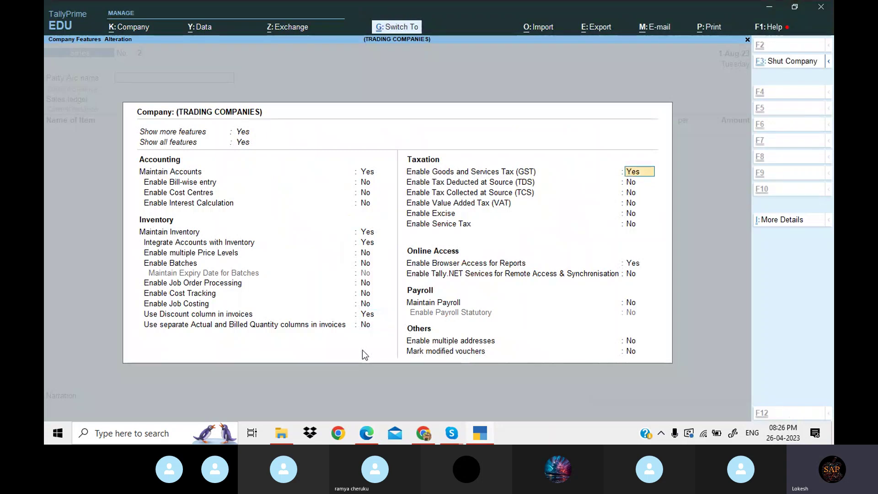
pyautogui.hotkey('ctrl', 'a')
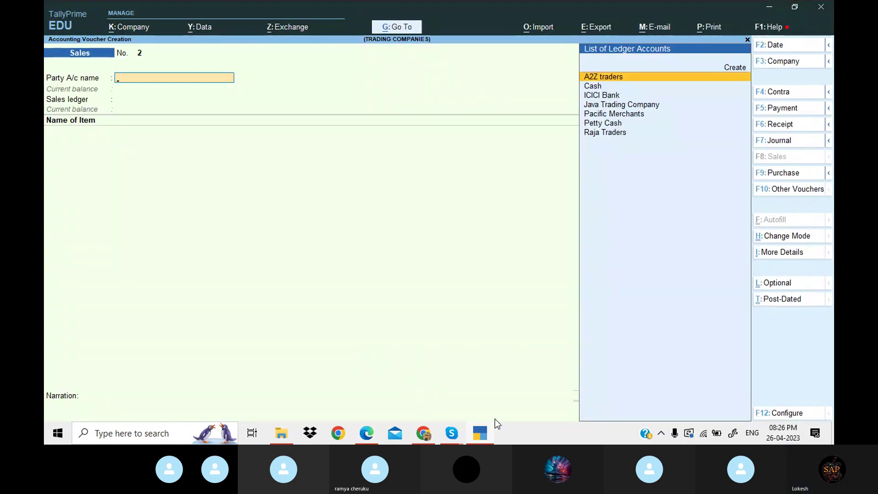
# - Copy the name Seacrest Trading Corporation from transaction 41 in the PDF and use it to name a new party ledger in TallyPrime
pyautogui.click(484, 436)
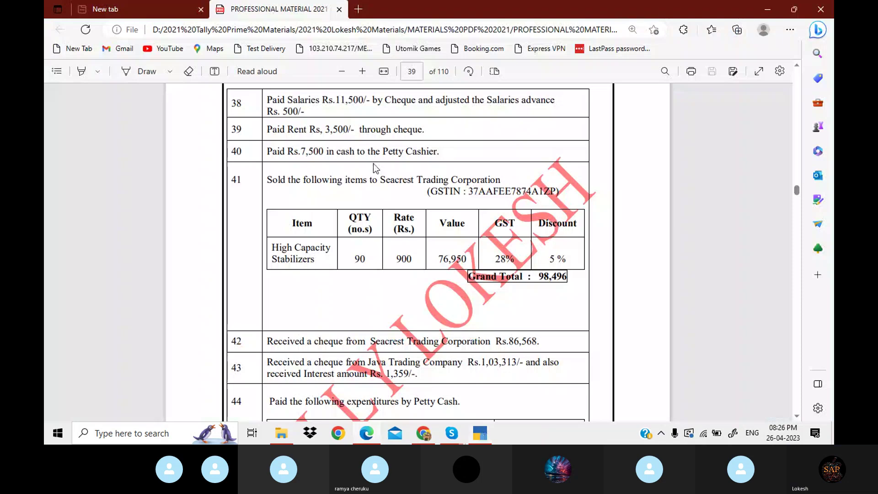
pyautogui.moveTo(381, 180); pyautogui.dragTo(502, 183)
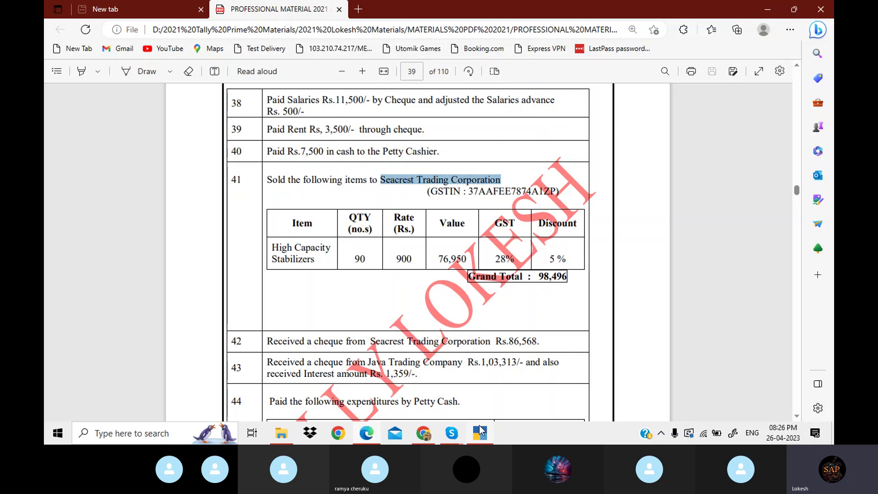
pyautogui.click(480, 429)
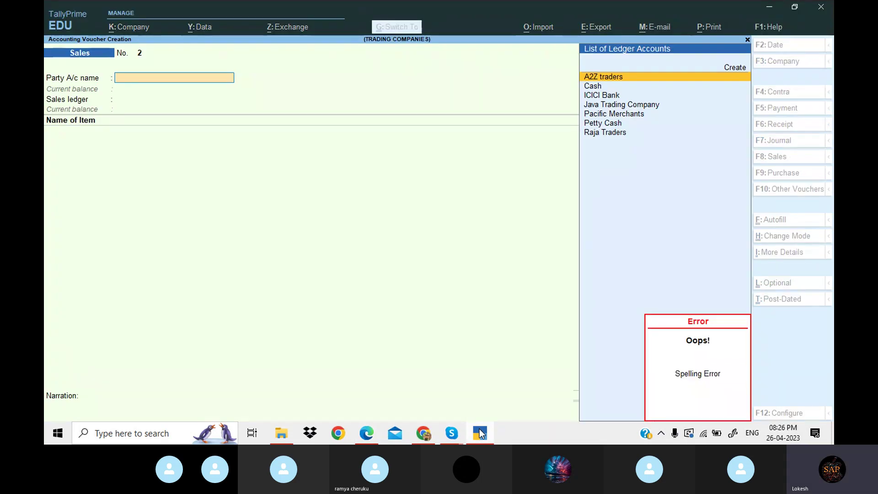
pyautogui.hotkey('alt', 'c')
pyautogui.hotkey('ctrl', 'alt', 'v')
pyautogui.press('Return')
pyautogui.press('Return')
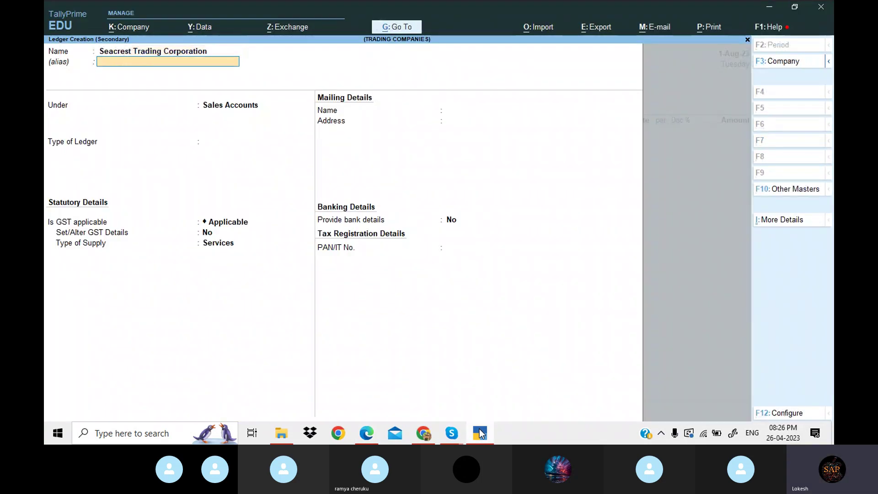
# - Place the new ledger under Sundry Debtors, keep state Andhra Pradesh and registration type Regular, enter 37 as GSTIN/UIN, and save it
pyautogui.write('sun')
pyautogui.press('Down')
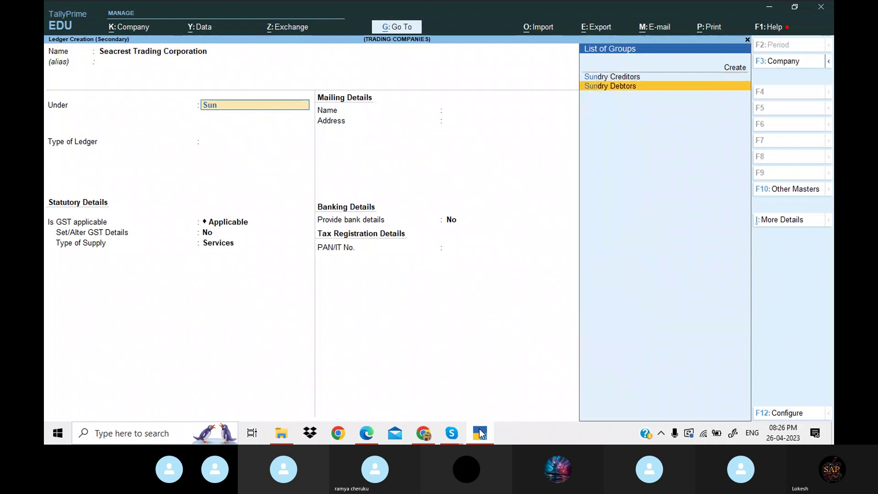
pyautogui.press('Return')
pyautogui.press('Return')
pyautogui.press('Return')
pyautogui.press('Return')
pyautogui.press('Return')
pyautogui.press('Return')
pyautogui.press('Return')
pyautogui.press('Return')
pyautogui.press('Return')
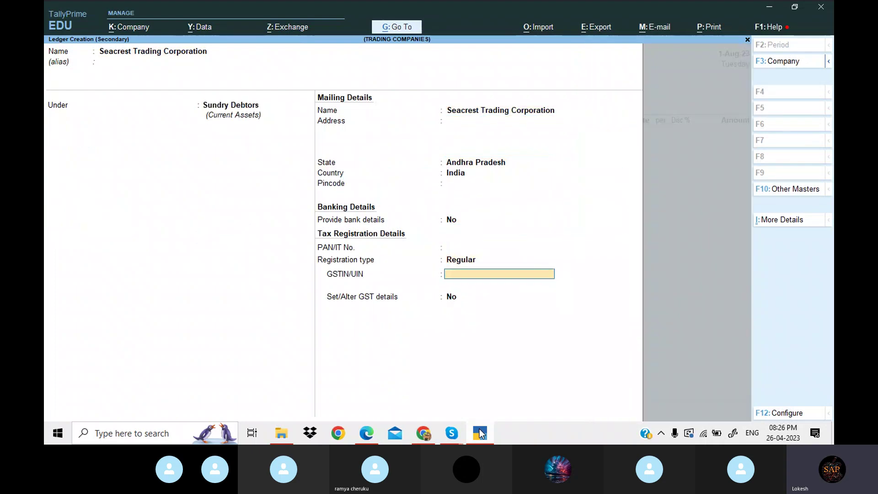
pyautogui.write('37')
pyautogui.press('Return')
pyautogui.press('Return')
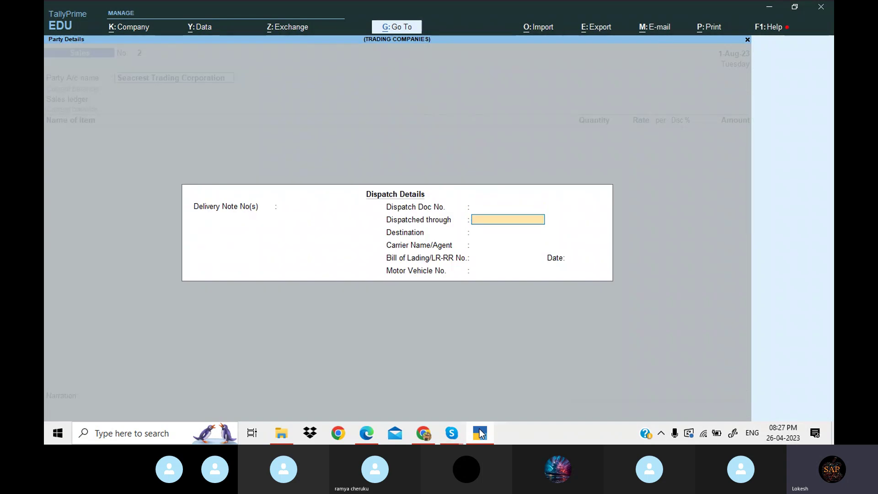
# - Leave the dispatch details blank, accept the party details with Andhra Pradesh as state, and choose Sales as the sales ledger
pyautogui.press('Return')
pyautogui.press('Return')
pyautogui.press('Return')
pyautogui.press('Return')
pyautogui.press('Return')
pyautogui.press('Return')
pyautogui.press('Return')
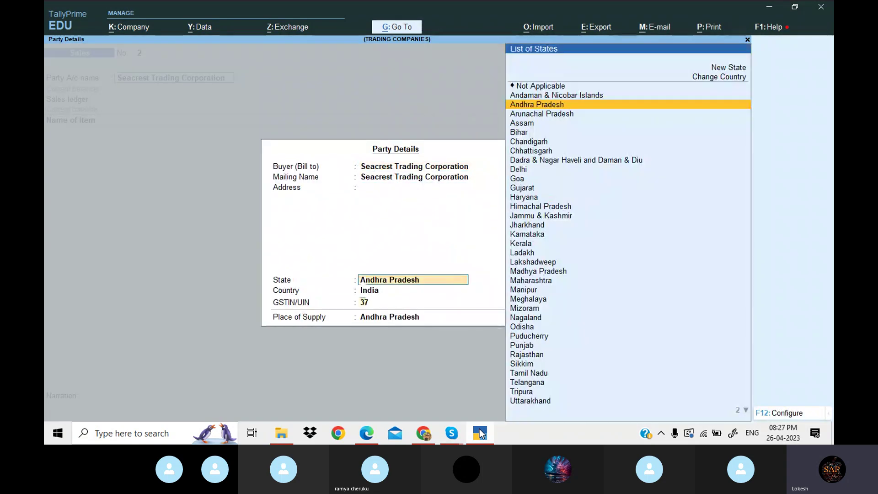
pyautogui.press('Return')
pyautogui.press('Return')
pyautogui.press('Return')
pyautogui.press('Return')
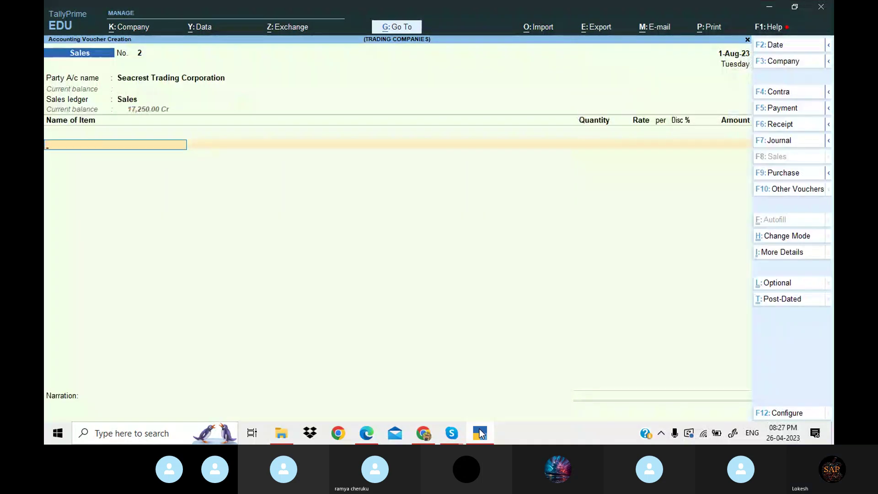
# - Add High Capacity Stabilizers to the Seacrest sales voucher with quantity 90 nos, consulting transaction 41 in the PDF
pyautogui.click(481, 433)
pyautogui.click(480, 430)
pyautogui.write('H')
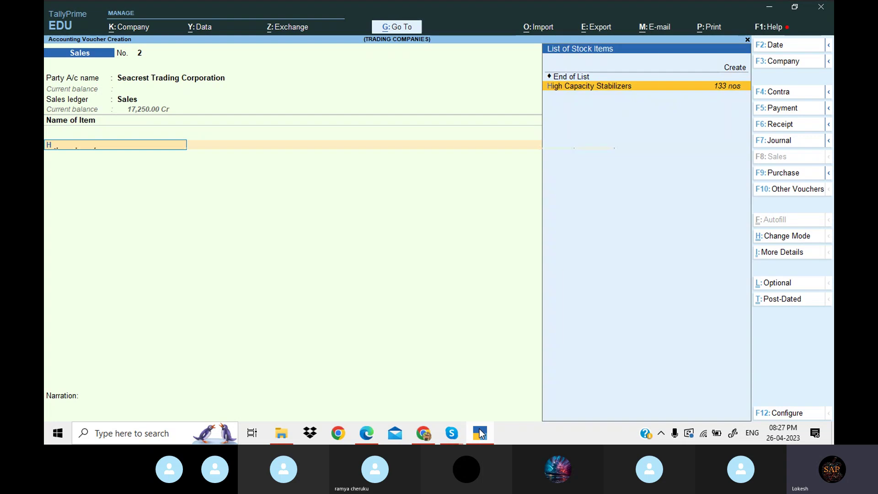
pyautogui.press('Return')
pyautogui.click(481, 432)
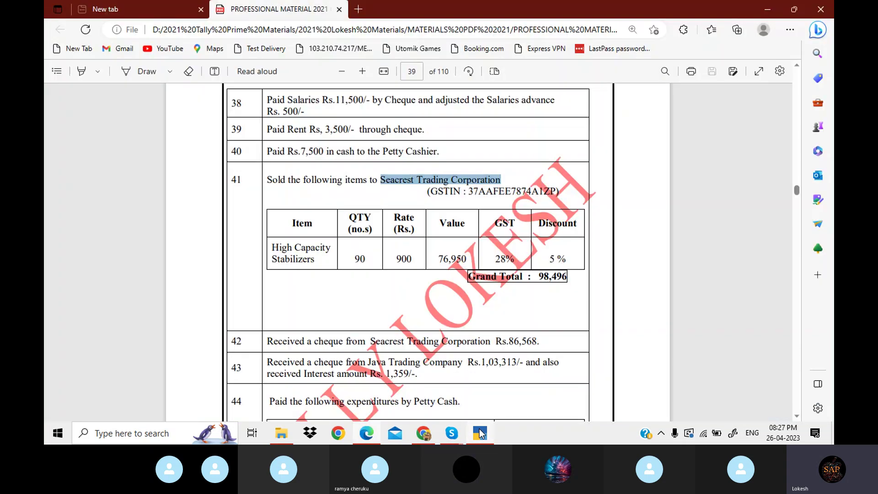
pyautogui.click(480, 430)
pyautogui.write('90')
pyautogui.press('Return')
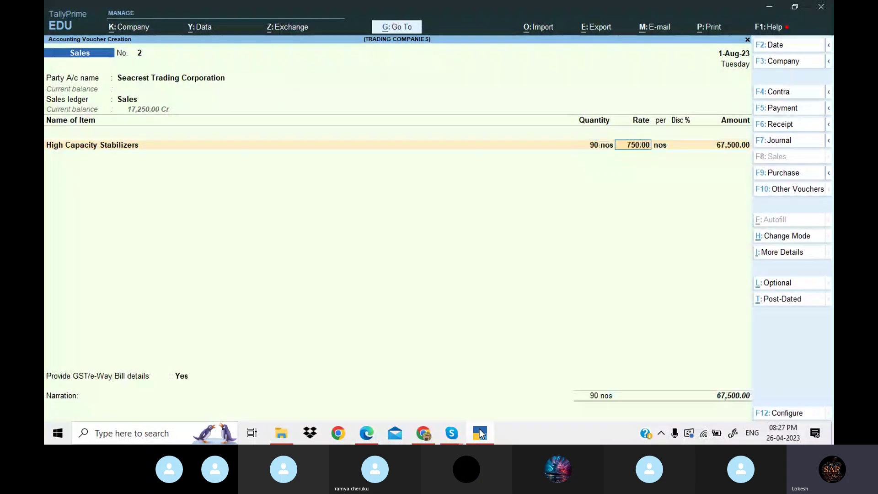
# - Set the High Capacity Stabilizers rate to 900 and the discount to 5%, checking the discount in transaction 41 of the PDF
pyautogui.write('900')
pyautogui.press('Return')
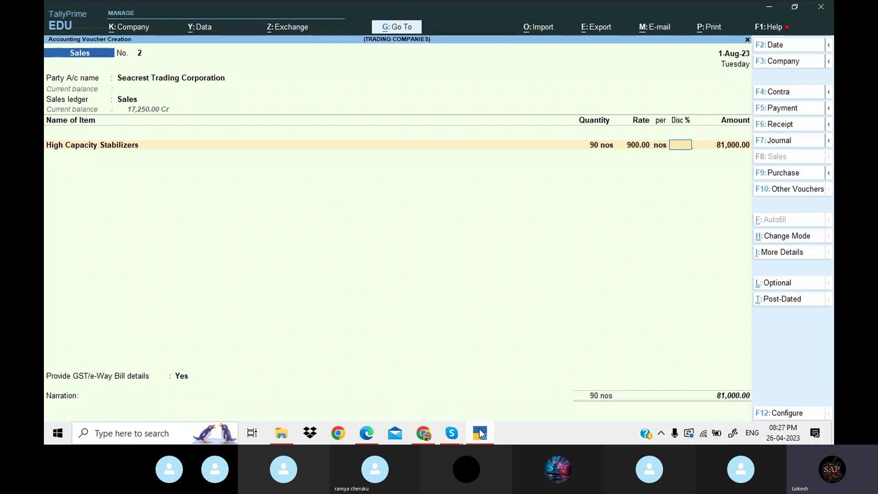
pyautogui.click(480, 433)
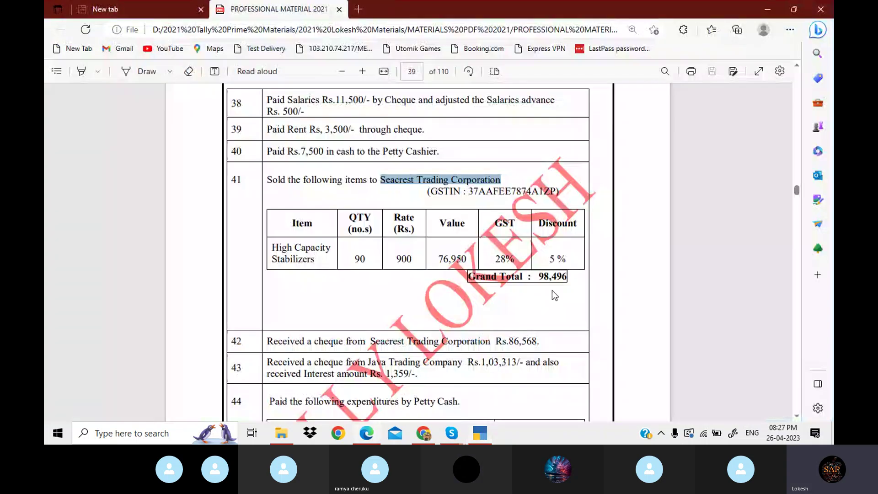
pyautogui.moveTo(548, 258); pyautogui.dragTo(567, 259)
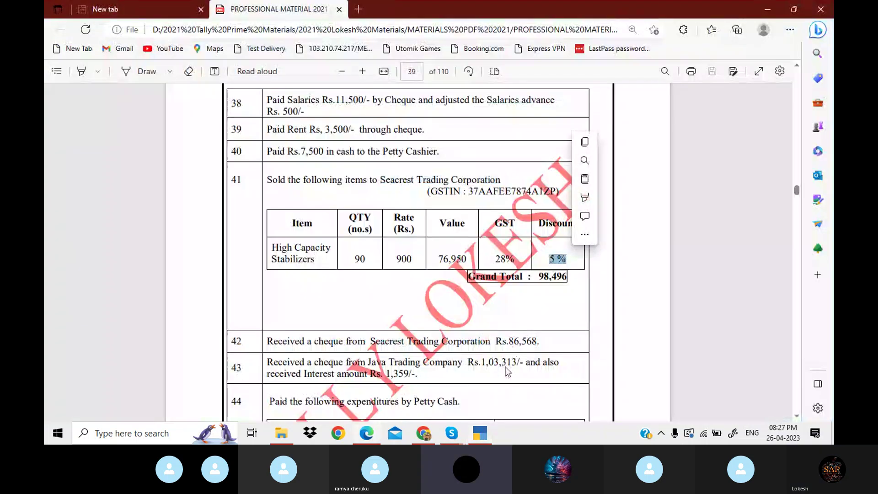
pyautogui.click(480, 432)
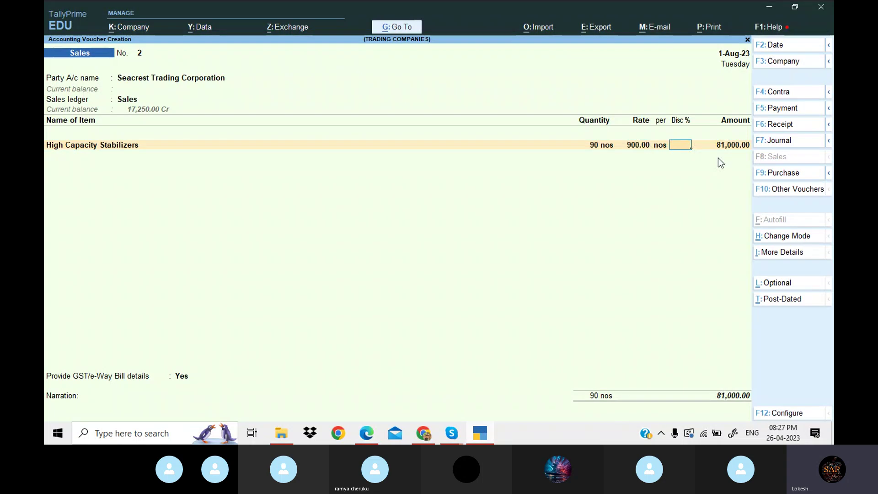
pyautogui.write('5')
pyautogui.press('Return')
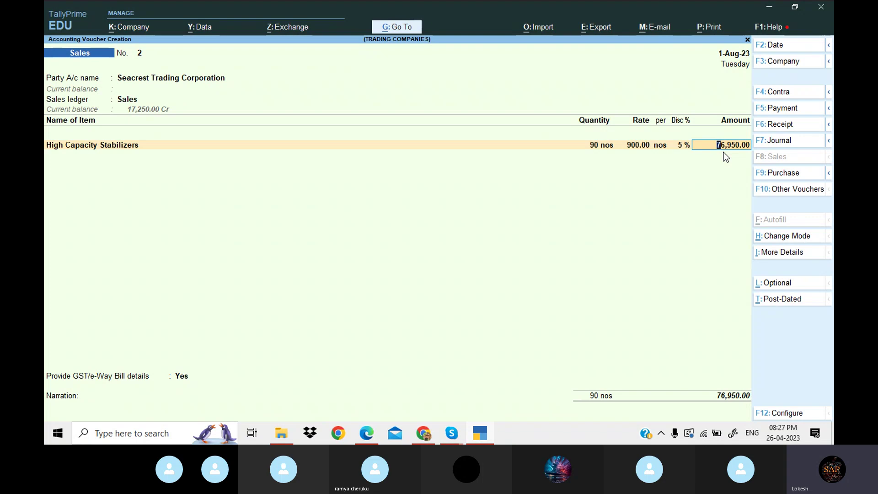
pyautogui.press('Return')
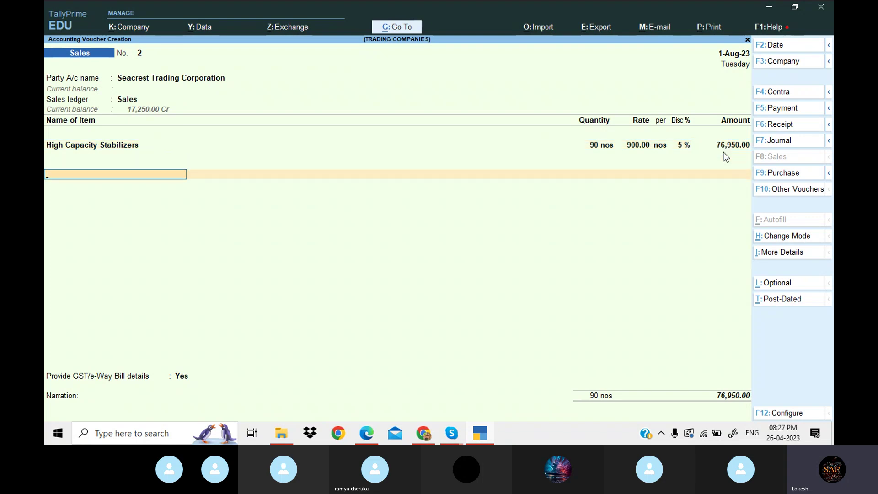
# - Add the CGST and SGST ledgers to the Seacrest sales voucher with their calculated amounts
pyautogui.write('cg')
pyautogui.press('Return')
pyautogui.press('Return')
pyautogui.write('sg')
pyautogui.press('Return')
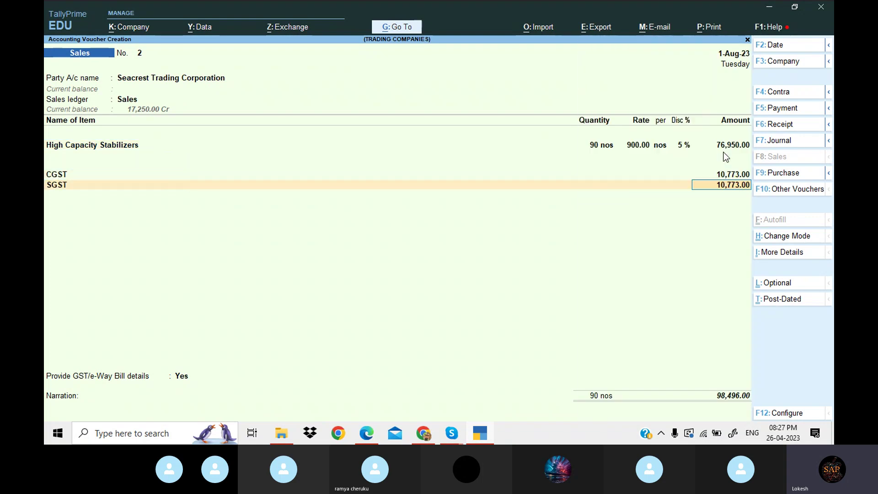
pyautogui.press('Return')
# - Set Provide GST/e-Way Bill details to No, compare the total with the PDF's grand total, and save the Seacrest sales voucher
pyautogui.press('Return')
pyautogui.press('Down')
pyautogui.press('Return')
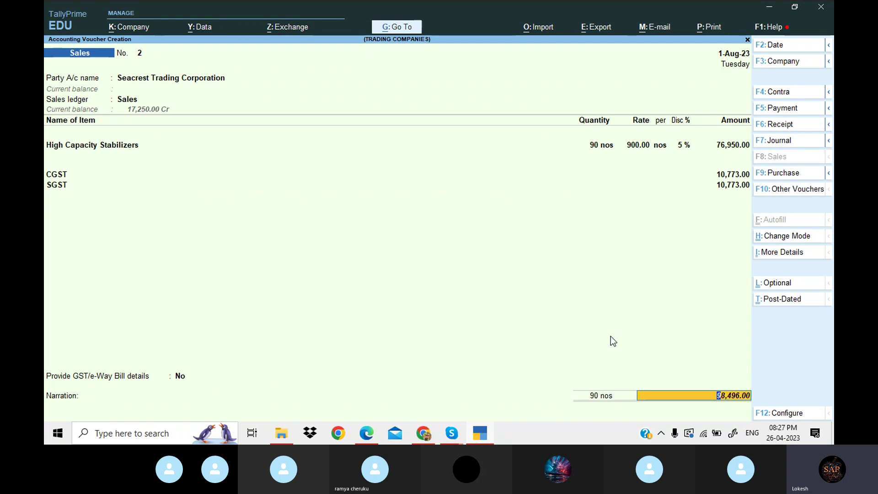
pyautogui.hotkey('alt', 'Tab')
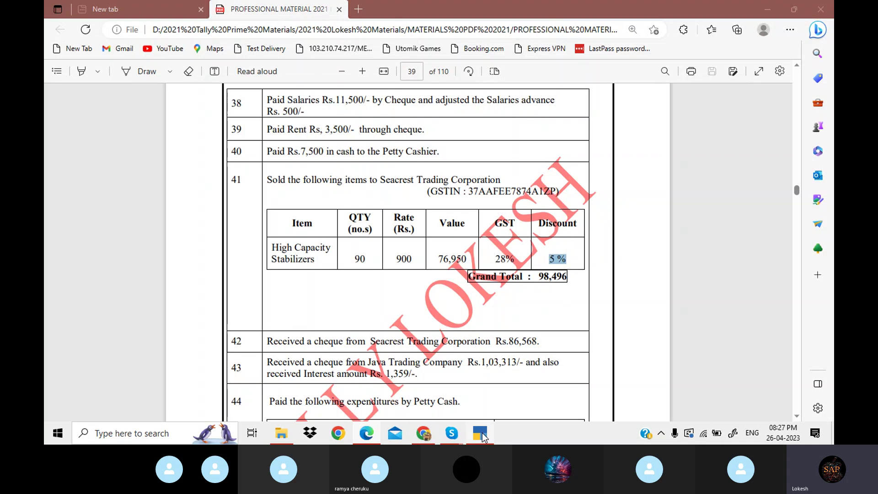
pyautogui.click(481, 435)
pyautogui.press('Return')
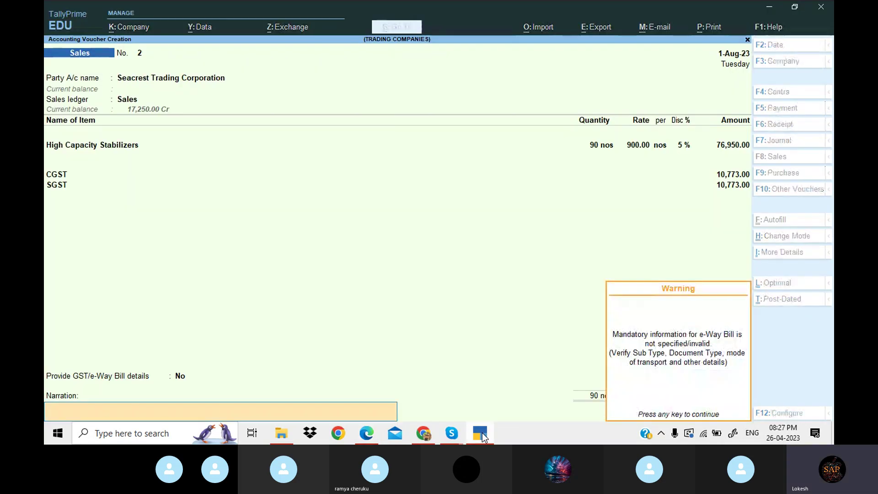
pyautogui.press('Return')
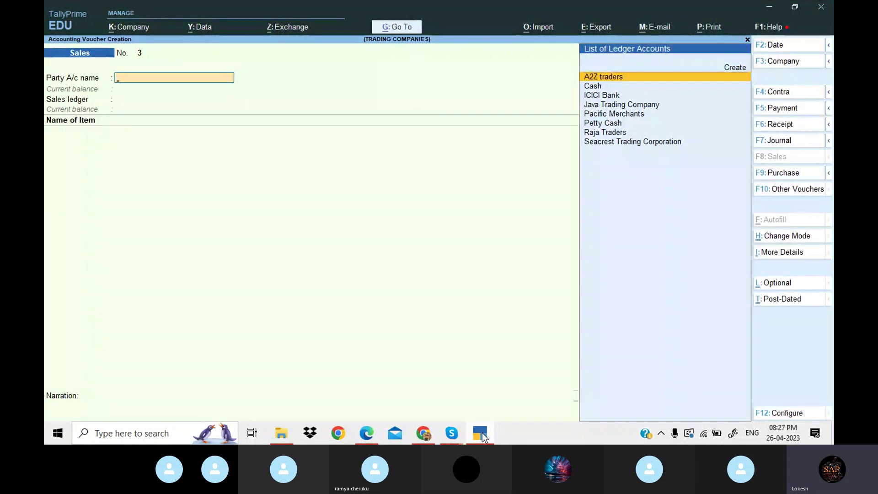
# - Switch to the PDF and go through transactions 42 to 51, including the return of stabilizers to A2Z Traders
pyautogui.click(484, 438)
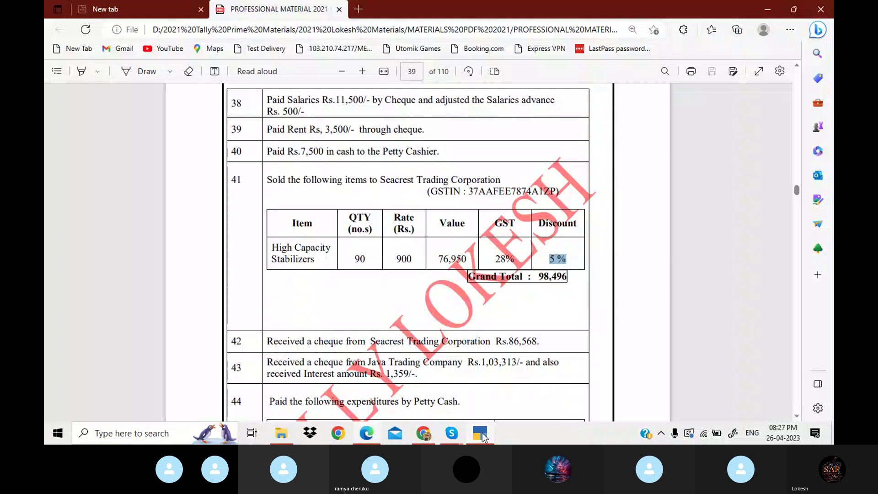
pyautogui.press('Down')
pyautogui.press('Down')
pyautogui.press('Down')
pyautogui.press('Down')
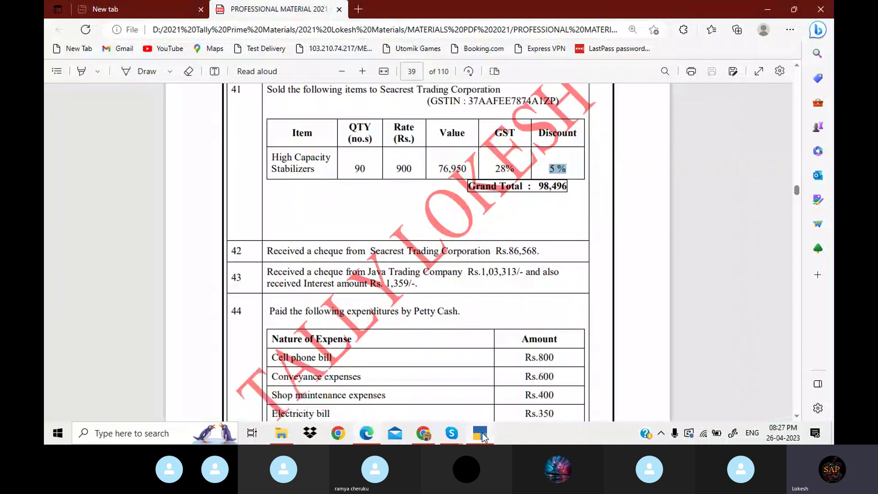
pyautogui.press('Down')
pyautogui.press('Down')
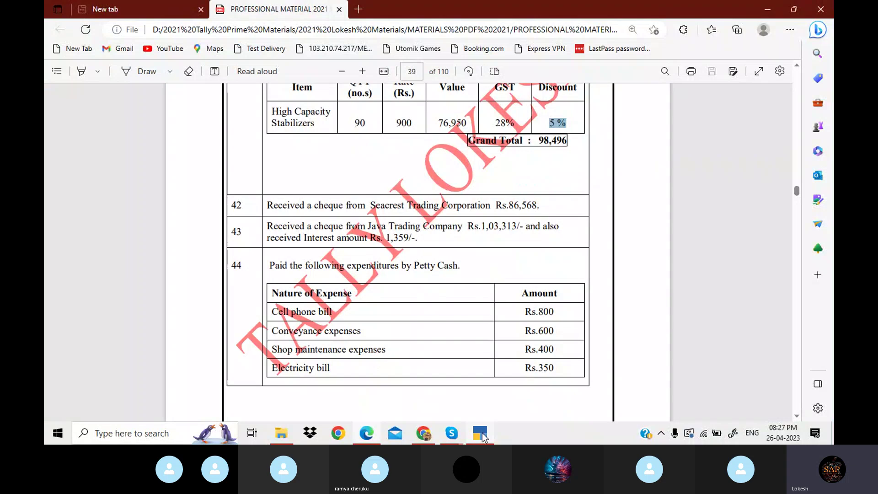
pyautogui.press('Down')
pyautogui.press('Down')
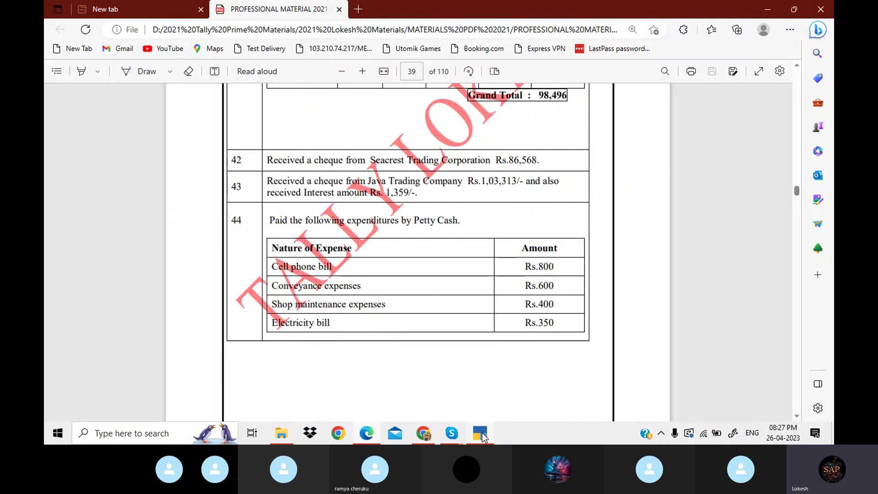
pyautogui.press('Down')
pyautogui.press('Down')
pyautogui.press('Down')
pyautogui.press('Down')
pyautogui.press('Down')
pyautogui.press('Down')
pyautogui.press('Down')
pyautogui.press('Down')
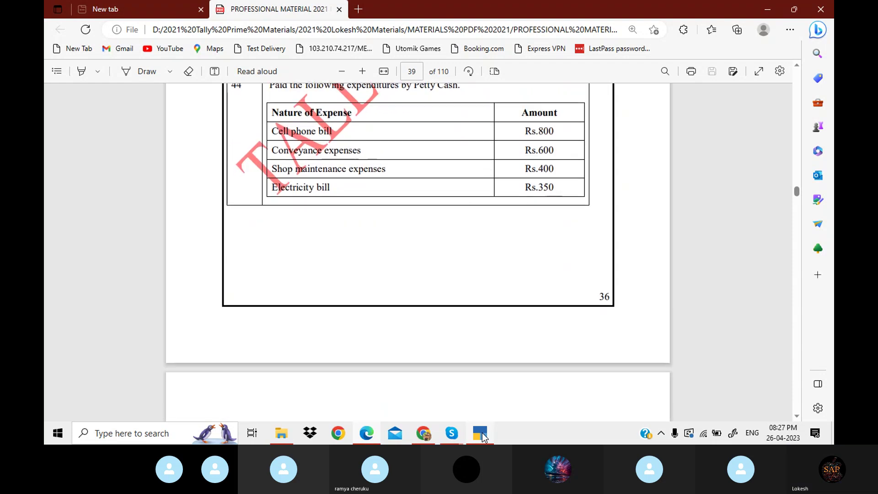
pyautogui.press('Down')
pyautogui.press('Down')
pyautogui.press('Down')
pyautogui.press('Down')
pyautogui.press('Down')
pyautogui.press('Down')
pyautogui.press('Down')
pyautogui.press('Down')
pyautogui.press('Down')
pyautogui.press('Down')
pyautogui.press('Down')
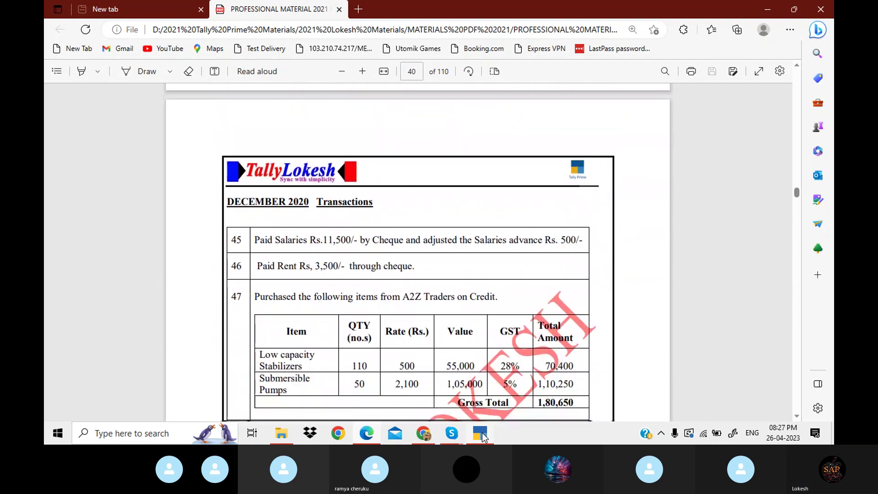
pyautogui.press('Down')
pyautogui.press('Down')
pyautogui.press('Down')
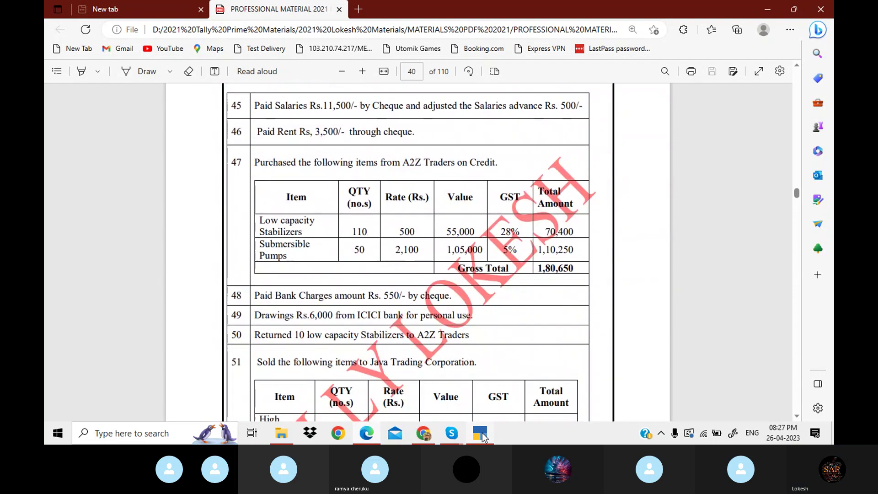
pyautogui.press('Down')
pyautogui.press('Down')
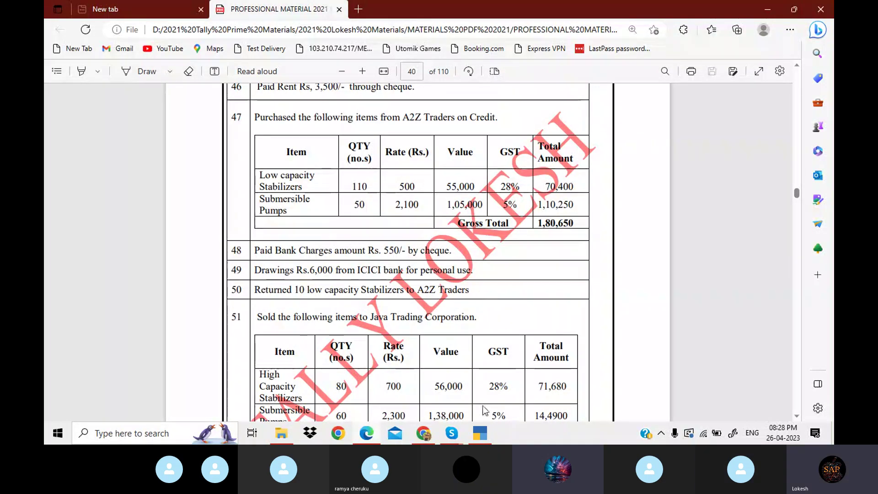
# - Switch back to TallyPrime and change the voucher type from Sales to Debit Note
pyautogui.click(483, 438)
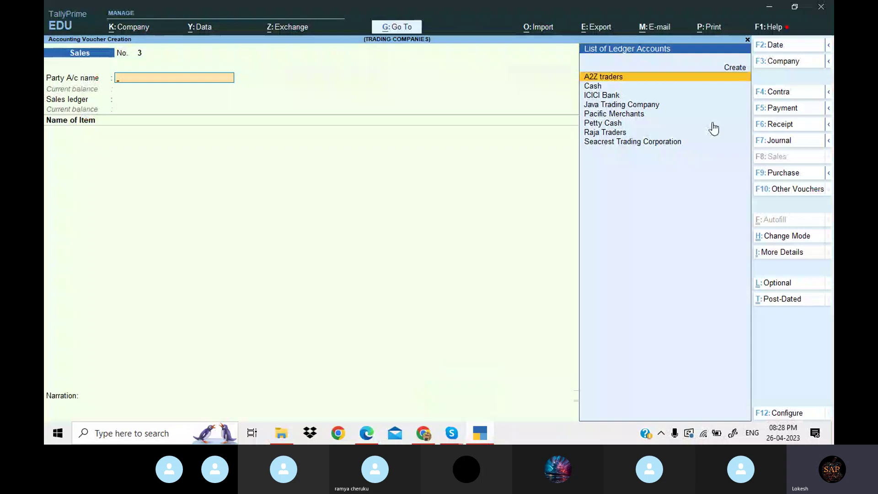
pyautogui.click(790, 189)
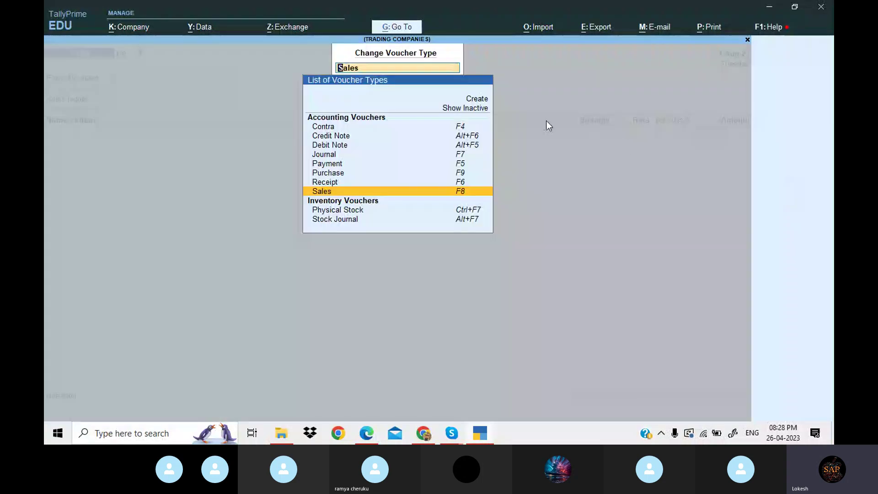
pyautogui.press('Up')
pyautogui.press('Up')
pyautogui.press('Up')
pyautogui.press('Up')
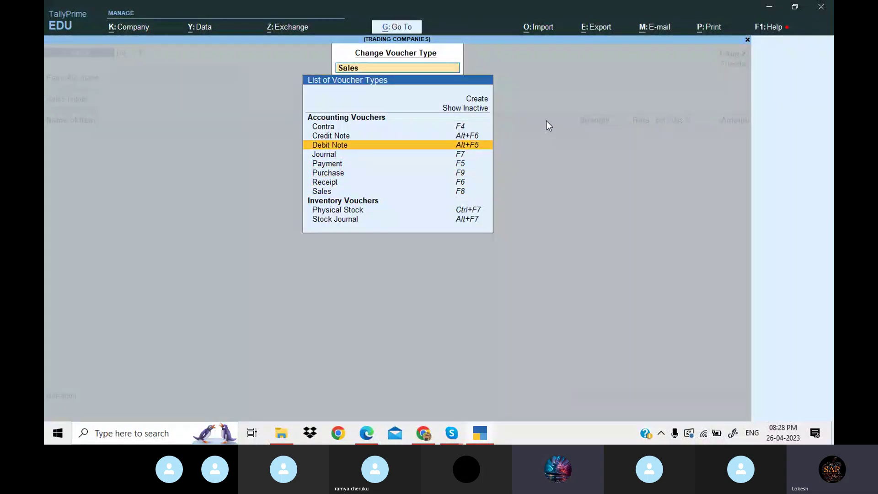
pyautogui.press('Return')
# - Choose A2Z traders as party, leave dispatch and original invoice details blank, accept the party details, and select Purchase as ledger account
pyautogui.press('Return')
pyautogui.press('Return')
pyautogui.press('Return')
pyautogui.press('Return')
pyautogui.press('Return')
pyautogui.press('Return')
pyautogui.press('Return')
pyautogui.press('Return')
pyautogui.press('Return')
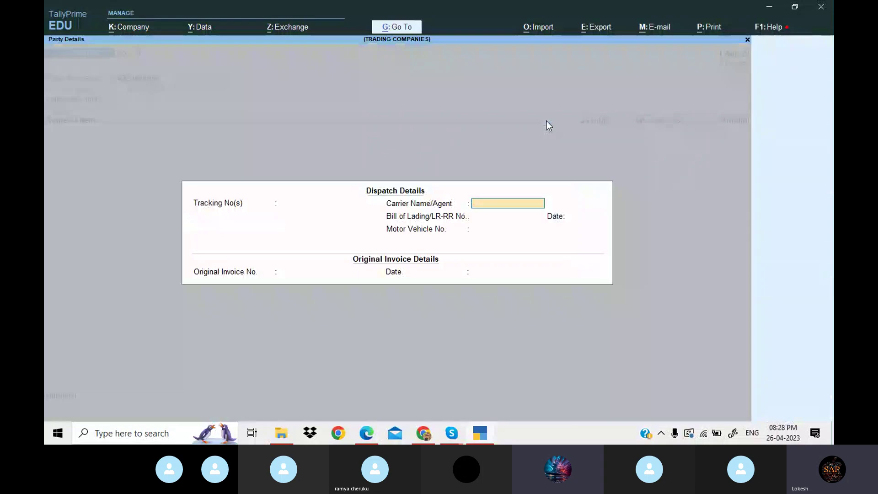
pyautogui.press('Return')
pyautogui.press('Return')
pyautogui.press('Return')
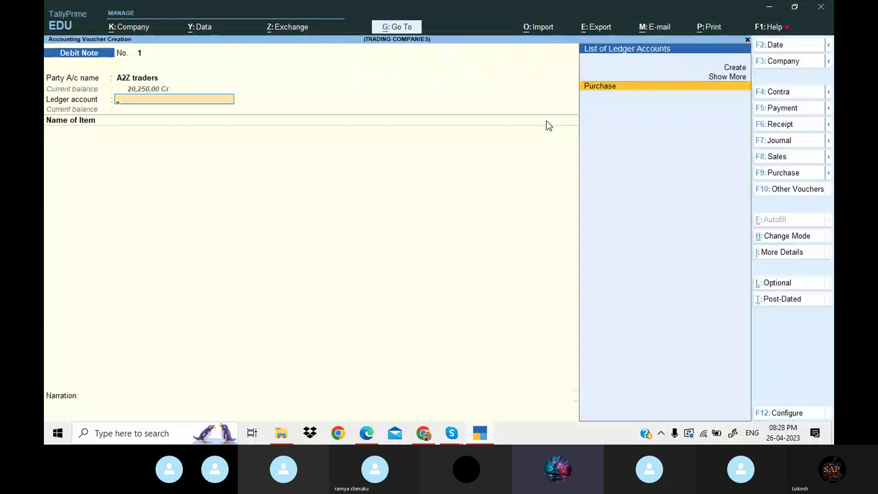
pyautogui.press('Return')
# - Add Low Capacity Stabilizers to the debit note with quantity 10 nos and accept the rate of 400
pyautogui.press('Return')
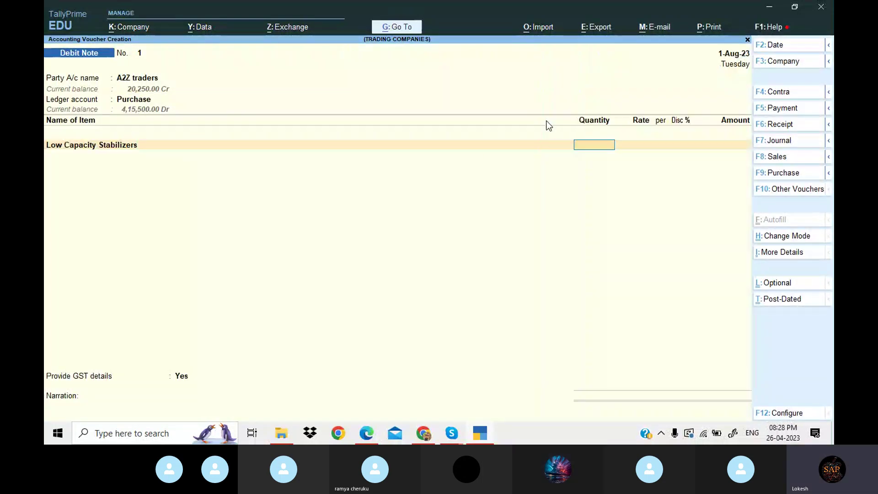
pyautogui.click(477, 435)
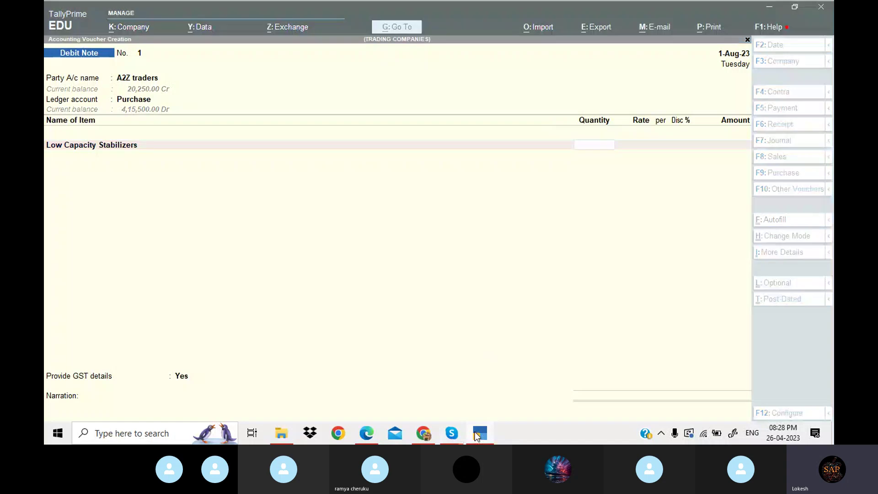
pyautogui.click(477, 436)
pyautogui.write('10')
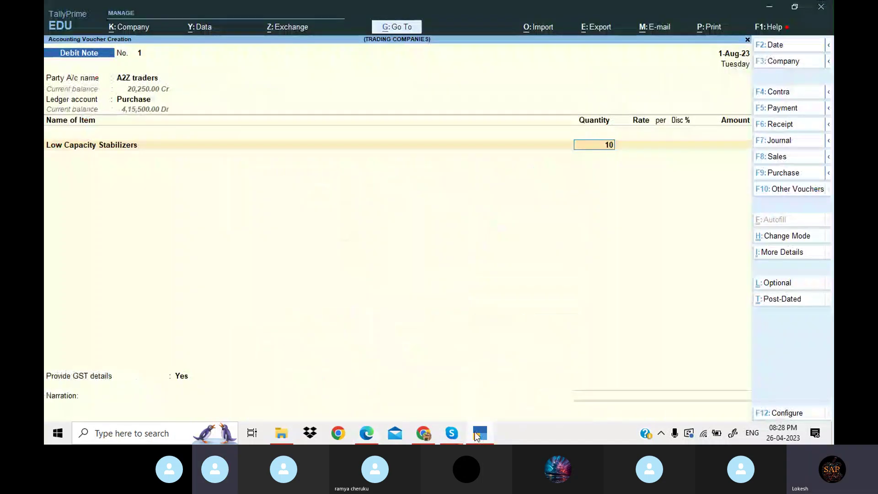
pyautogui.press('Return')
pyautogui.press('Return')
pyautogui.press('Return')
pyautogui.press('Return')
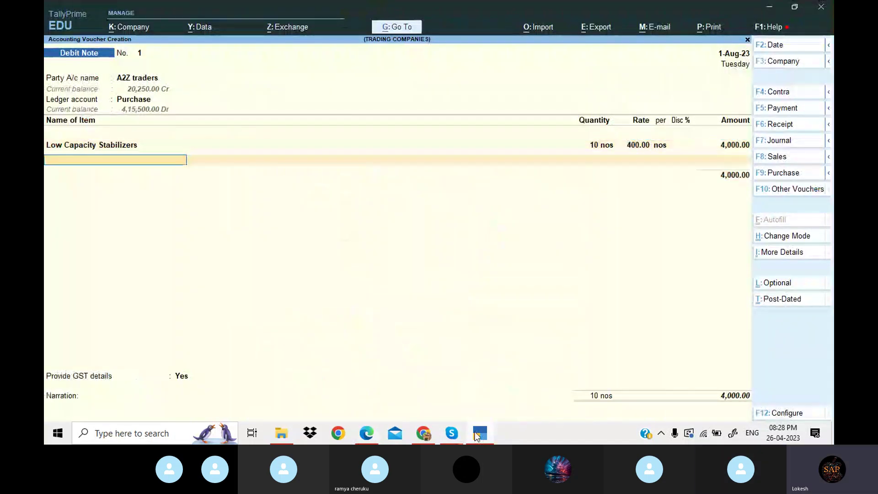
# - Finish the item list and add the CGST and SGST ledgers to the A2Z traders debit note
pyautogui.press('Return')
pyautogui.write('Cg')
pyautogui.press('Return')
pyautogui.press('Return')
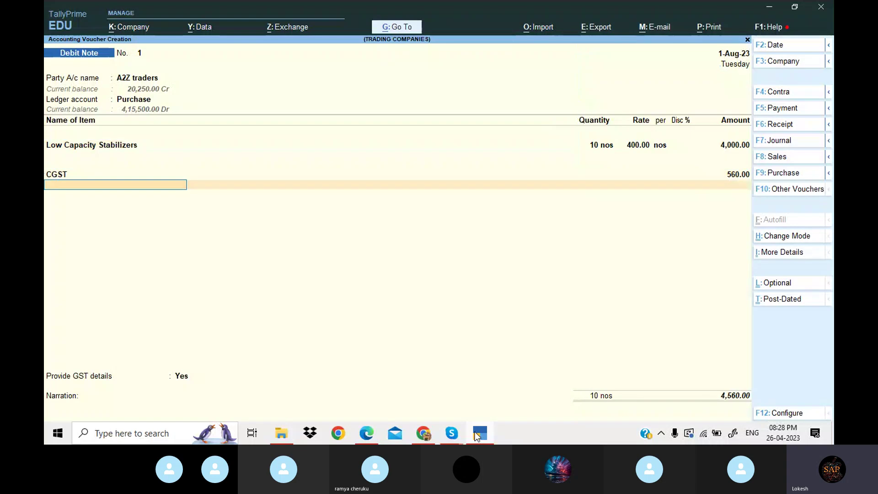
pyautogui.write('Sg')
pyautogui.press('Return')
pyautogui.press('Return')
pyautogui.press('Return')
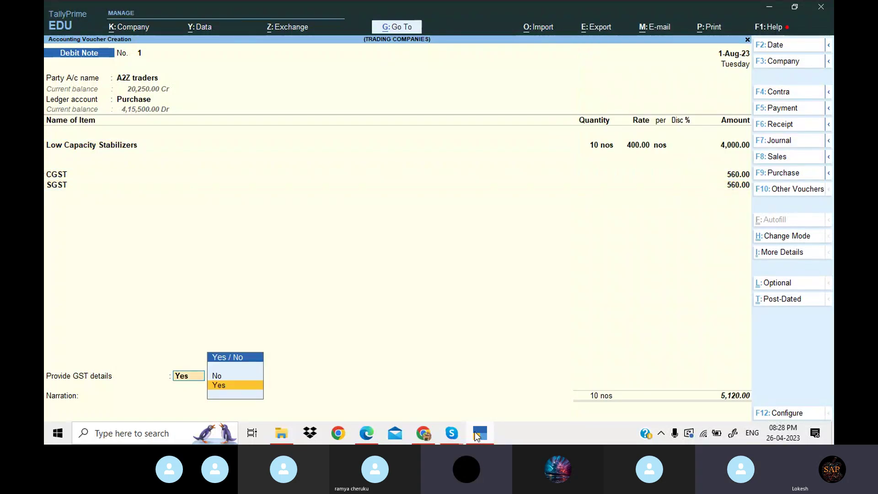
# - Set Provide GST details to No, leave the narration blank, and save the debit note
pyautogui.press('Down')
pyautogui.press('Return')
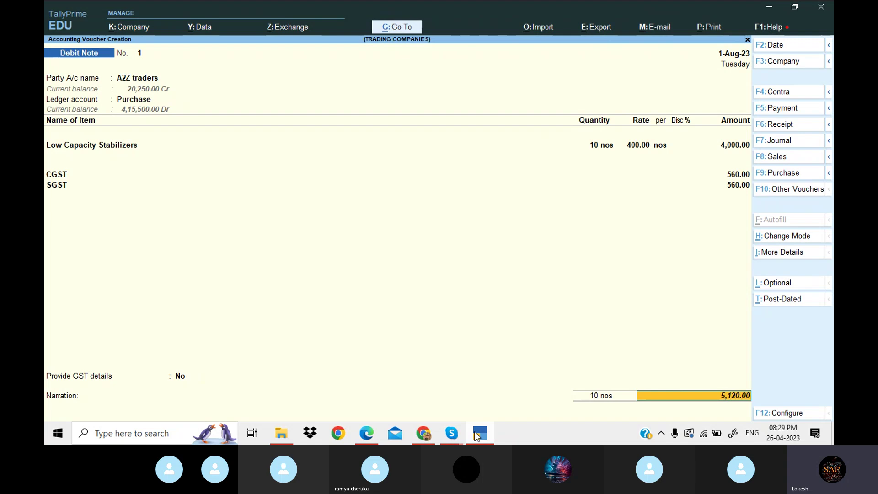
pyautogui.press('Return')
pyautogui.press('Return')
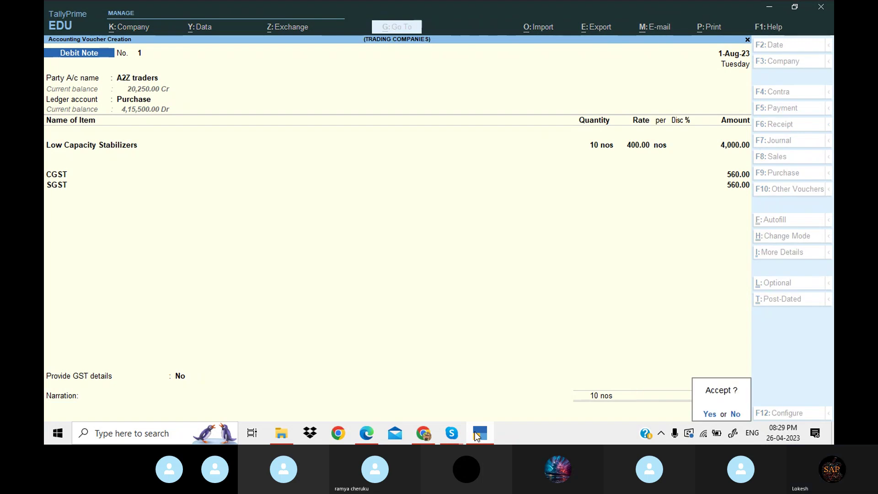
pyautogui.press('Return')
# - Switch to the practice PDF in the browser and read transactions 50 to 54, ending at the Java Trading Corporation sales return
pyautogui.click(477, 435)
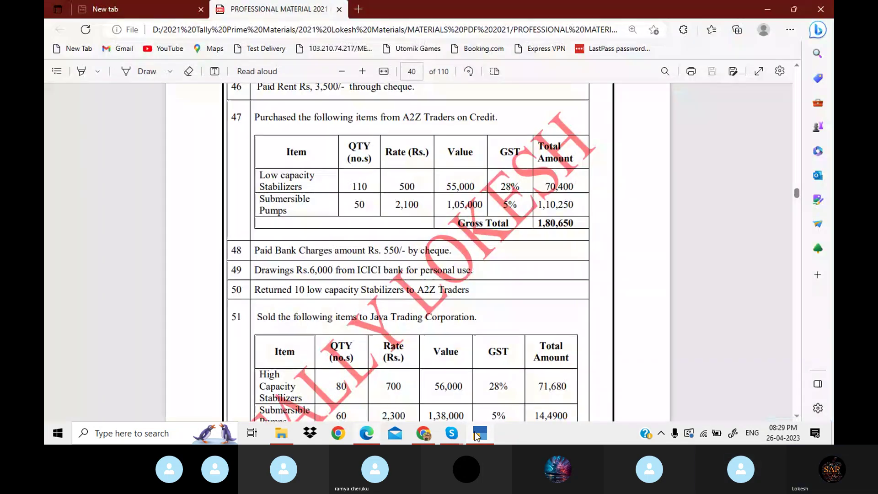
pyautogui.press('Down')
pyautogui.press('Down')
pyautogui.press('Down')
pyautogui.press('Down')
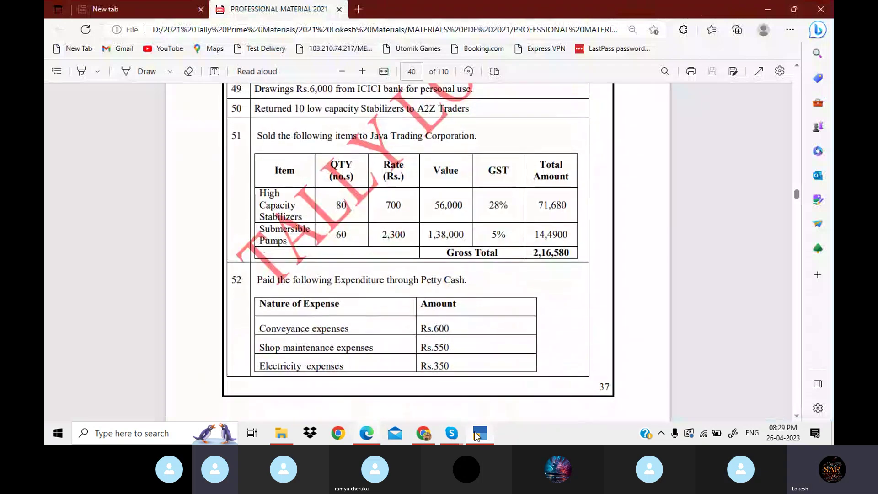
pyautogui.press('Down')
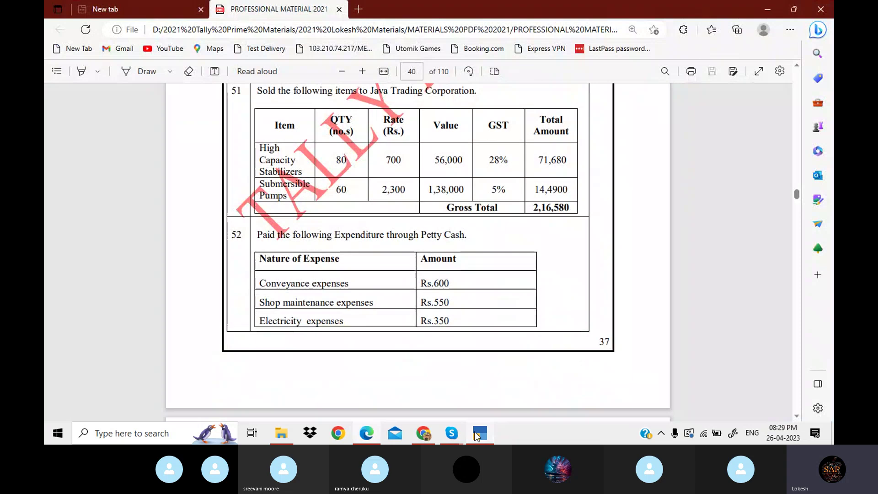
pyautogui.press('Down')
pyautogui.press('Down')
pyautogui.press('Down')
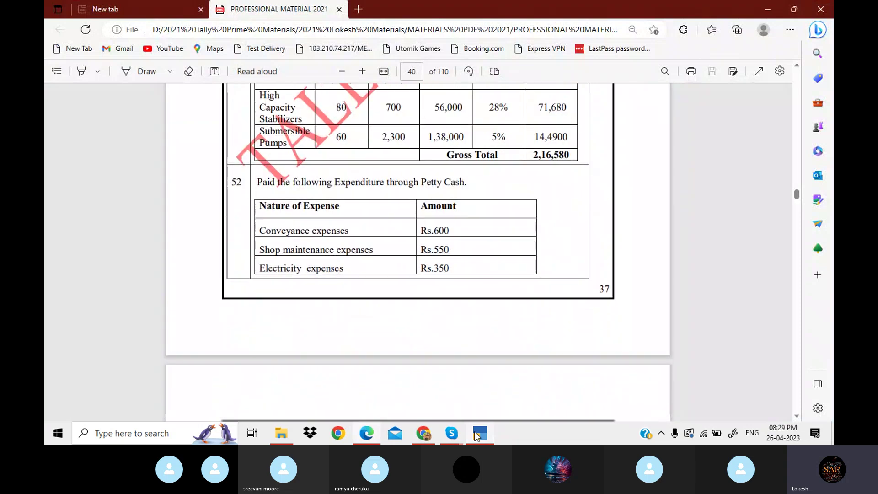
pyautogui.press('Down')
pyautogui.press('Down')
pyautogui.press('Down')
pyautogui.press('Down')
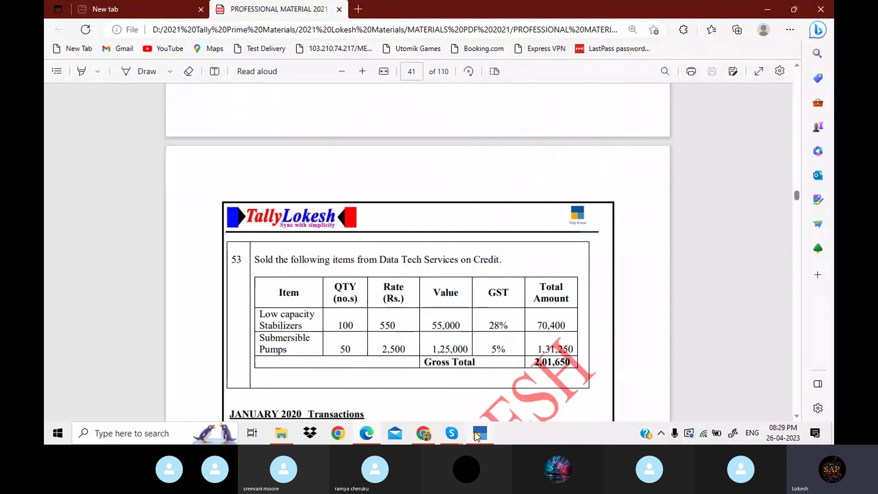
pyautogui.press('Down')
pyautogui.press('Down')
pyautogui.press('Down')
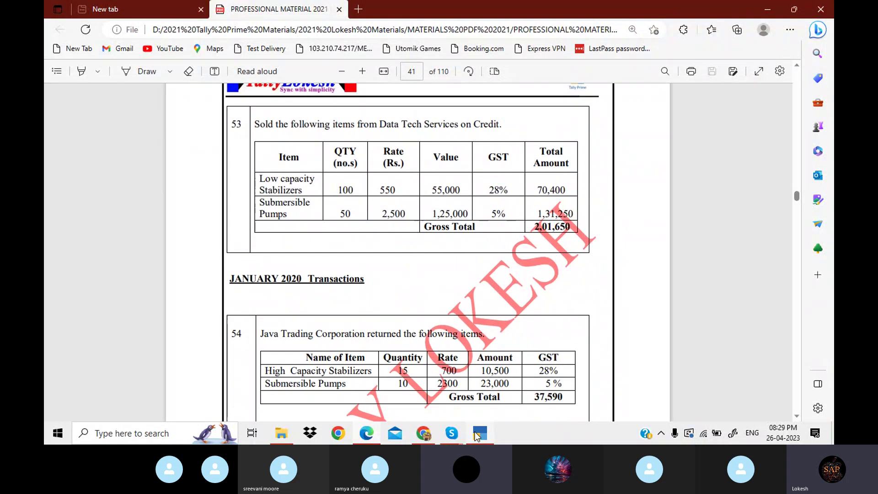
pyautogui.press('Down')
pyautogui.press('Down')
pyautogui.press('Down')
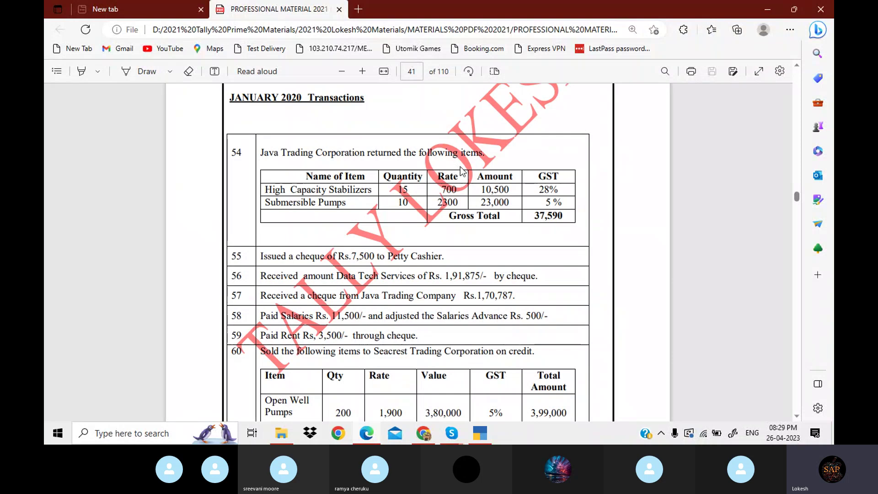
# - Return to TallyPrime and change the voucher type to Credit Note
pyautogui.click(481, 433)
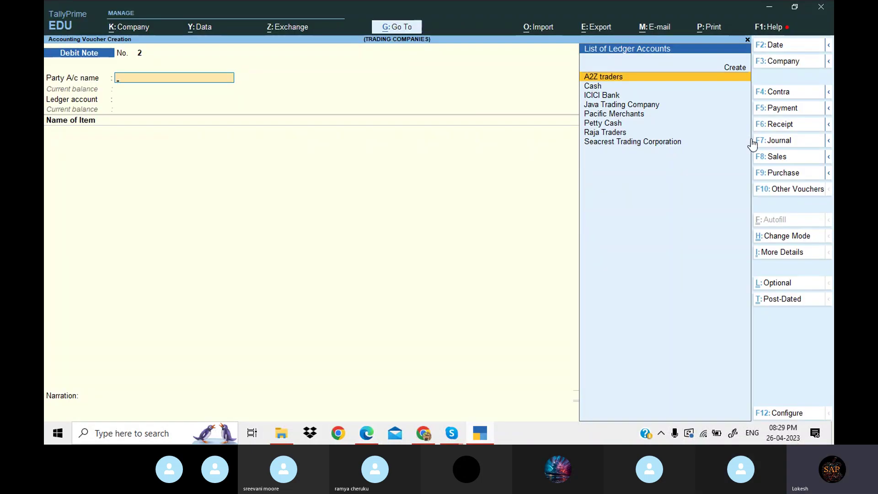
pyautogui.click(786, 193)
pyautogui.press('Up')
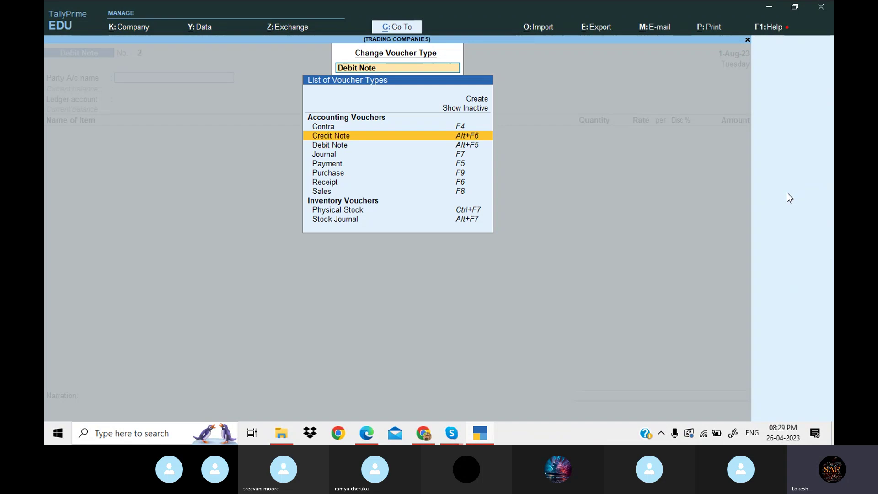
pyautogui.press('Return')
# - Choose Java Trading Company as party, leave the optional details blank, accept the party details, and select Sales as ledger account
pyautogui.write('J')
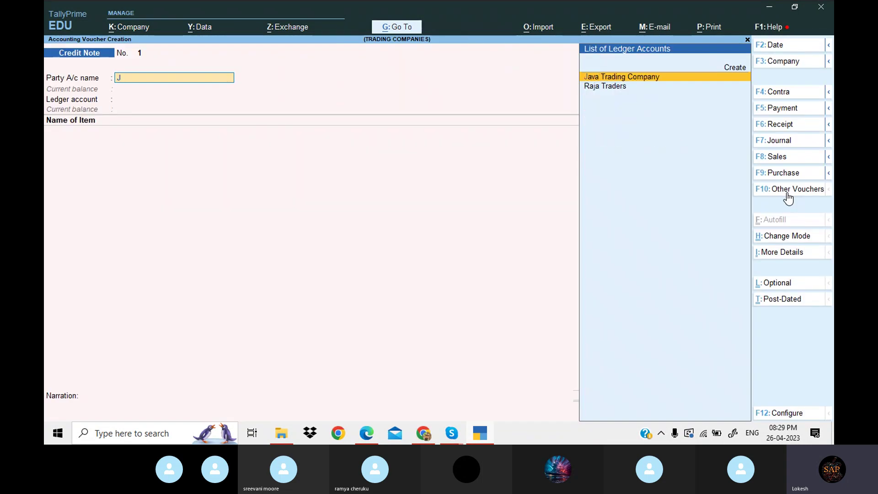
pyautogui.press('Return')
pyautogui.press('Return')
pyautogui.press('Return')
pyautogui.press('Return')
pyautogui.press('Return')
pyautogui.press('Return')
pyautogui.press('Return')
pyautogui.press('Return')
pyautogui.press('Return')
pyautogui.press('Return')
pyautogui.press('Return')
pyautogui.press('Return')
pyautogui.press('Return')
pyautogui.press('Return')
pyautogui.press('Return')
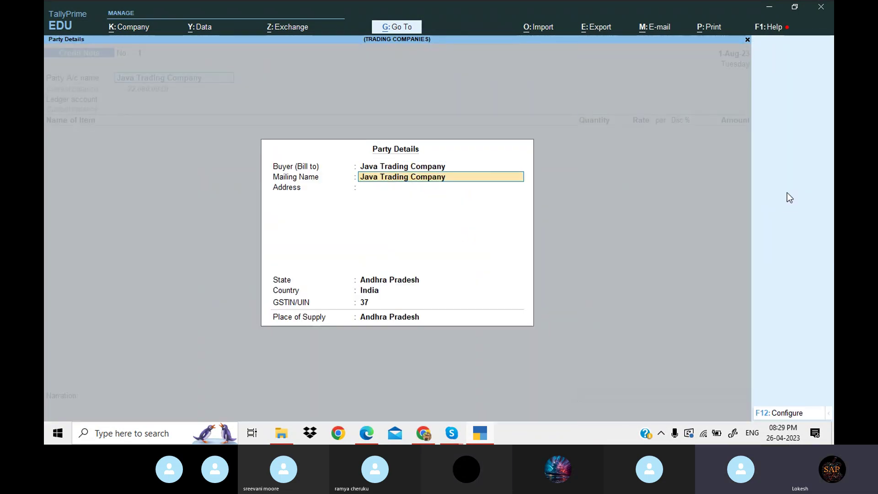
pyautogui.press('Return')
pyautogui.press('Return')
pyautogui.press('Return')
pyautogui.press('Return')
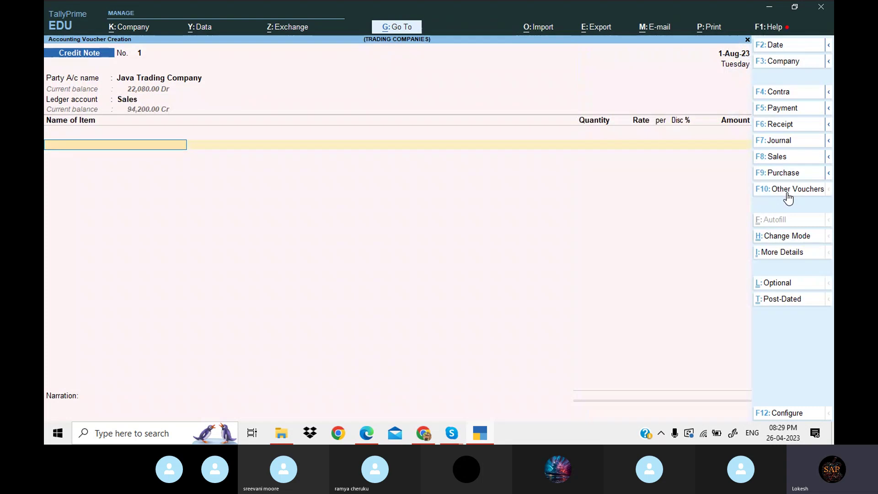
# - Add High Capacity Stabilizers to the credit note with quantity 15 nos and rate 700, checking the figures in the practice PDF
pyautogui.click(483, 439)
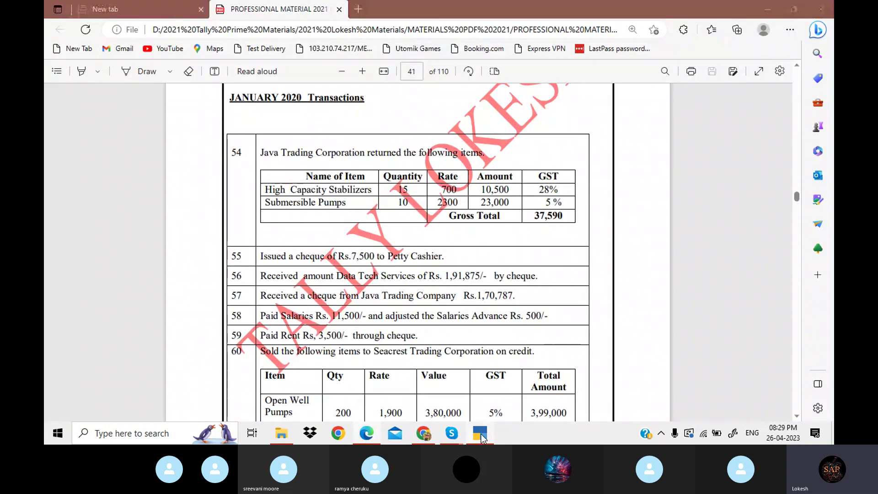
pyautogui.click(483, 438)
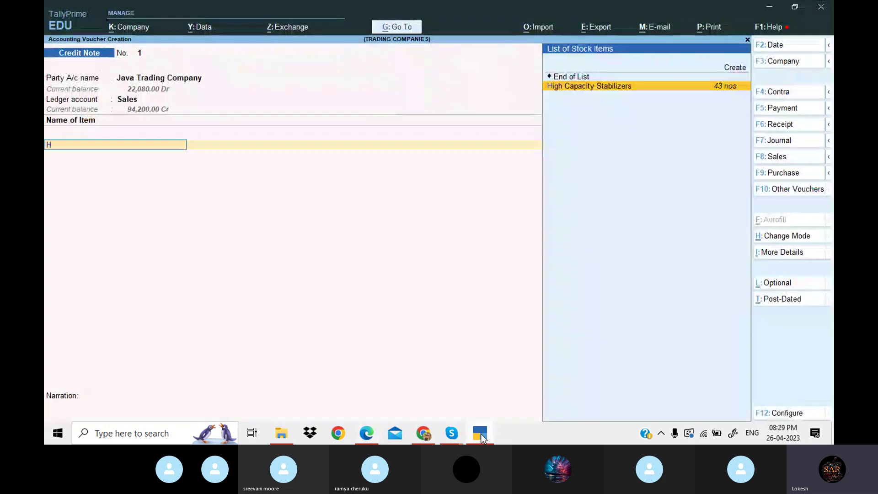
pyautogui.press('Return')
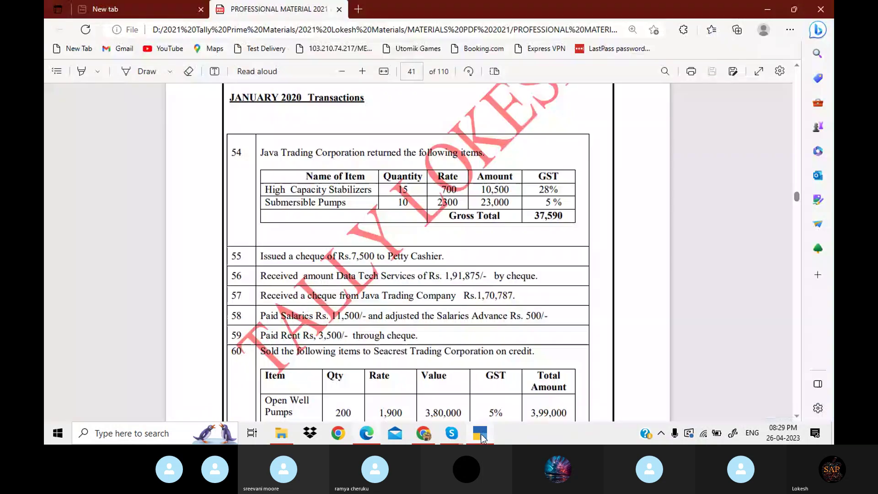
pyautogui.click(480, 433)
pyautogui.write('15')
pyautogui.press('Return')
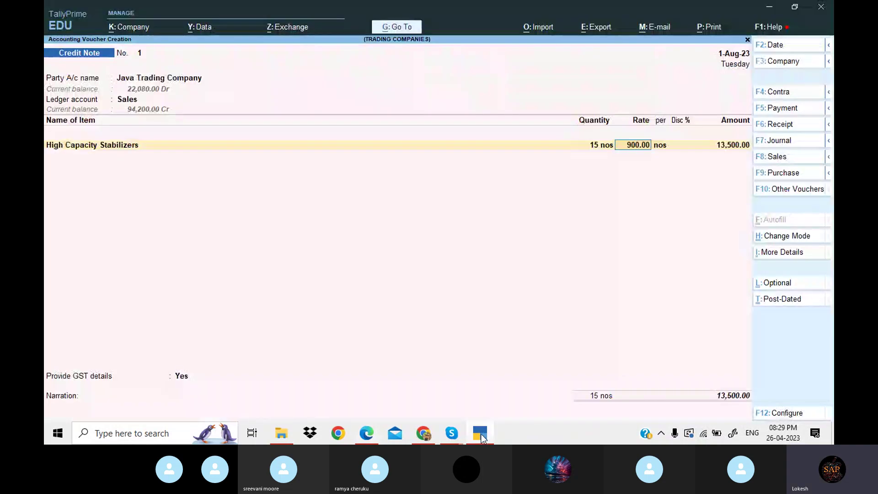
pyautogui.press('Return')
pyautogui.press('Return')
pyautogui.press('Return')
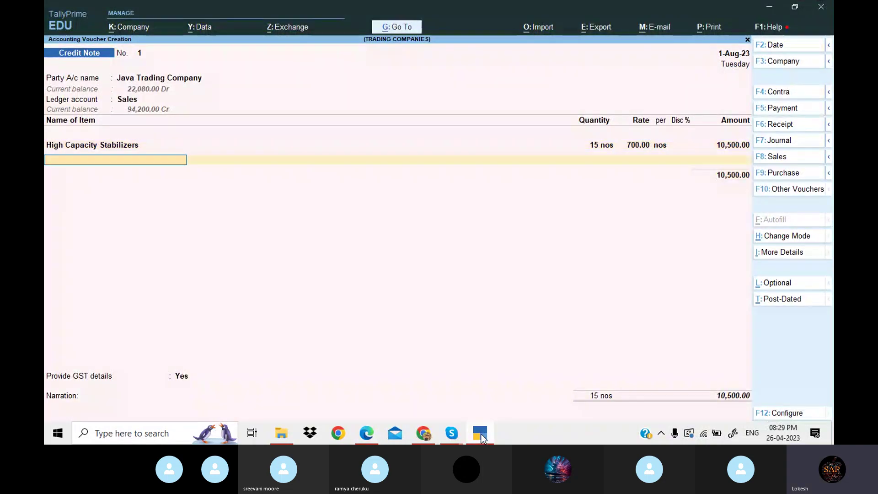
# - Add Low Capacity Stabilizers as the second item with quantity 10 nos and rate 2,300, using the second row of transaction 54
pyautogui.press('Return')
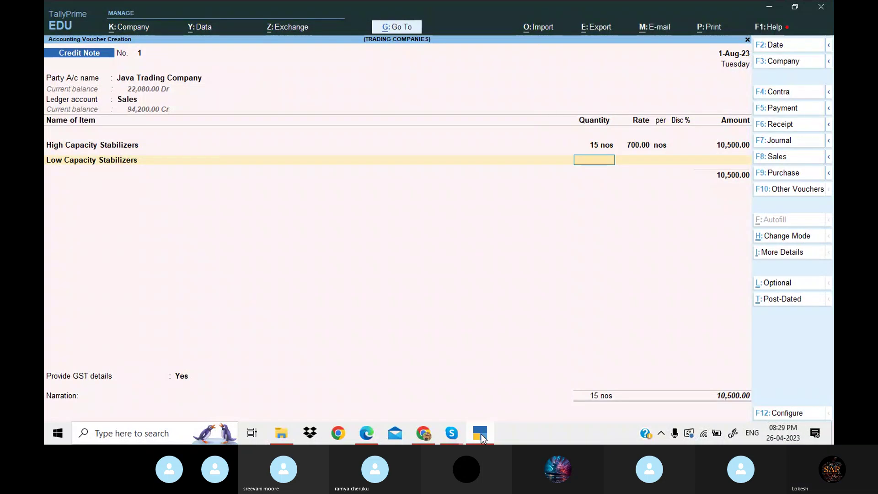
pyautogui.click(481, 435)
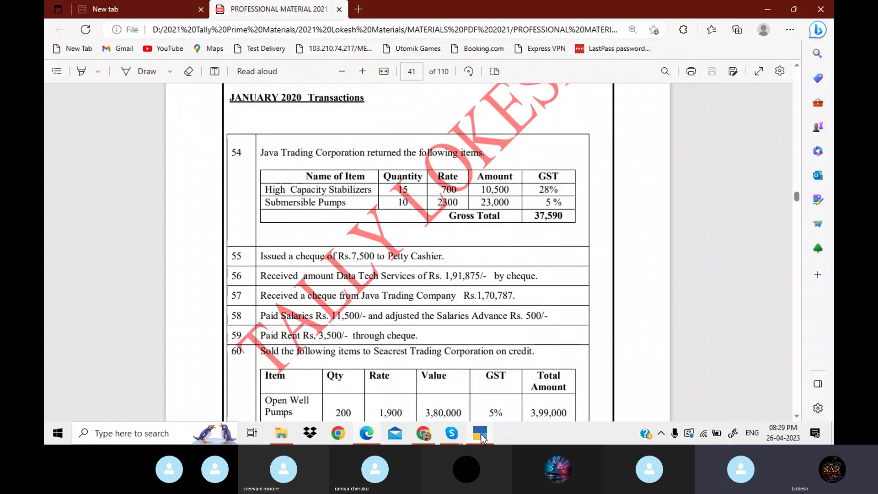
pyautogui.click(481, 435)
pyautogui.write('10')
pyautogui.press('Return')
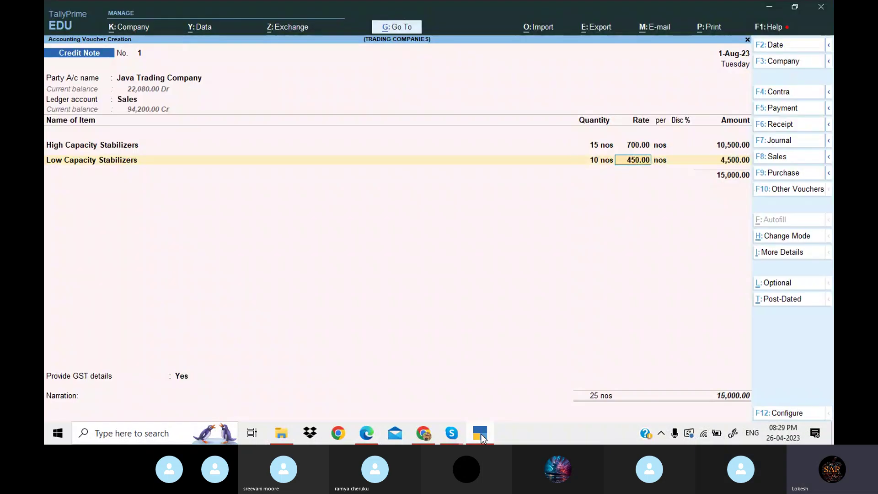
pyautogui.press('Return')
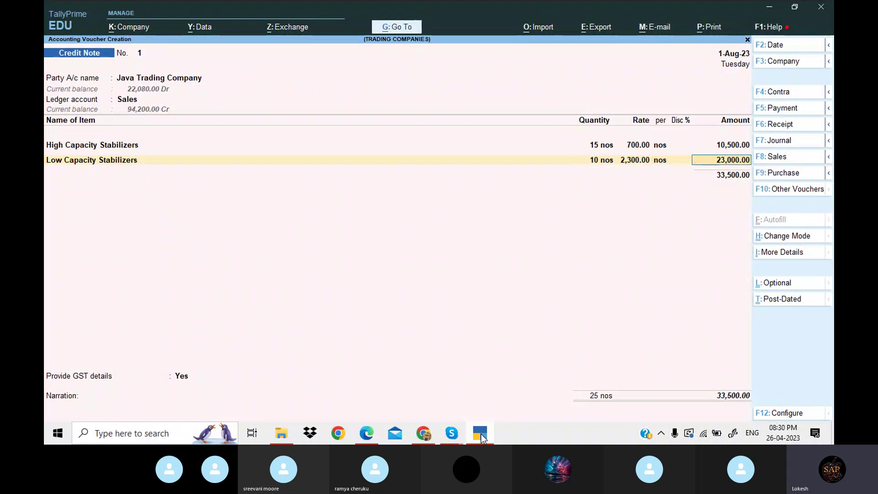
# - Finish the item list and add the CGST and SGST ledgers to the Java Trading Company credit note
pyautogui.press('Return')
pyautogui.write('c')
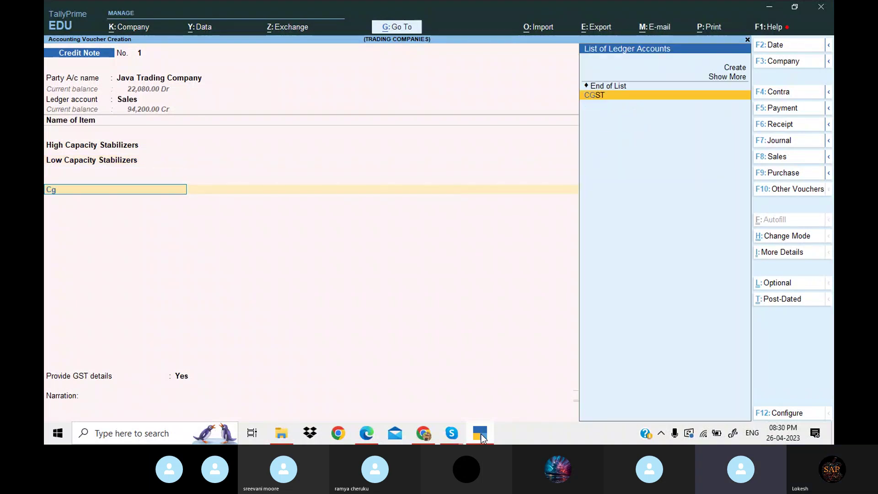
pyautogui.press('Return')
pyautogui.press('Return')
pyautogui.write('s')
pyautogui.press('Return')
pyautogui.press('Return')
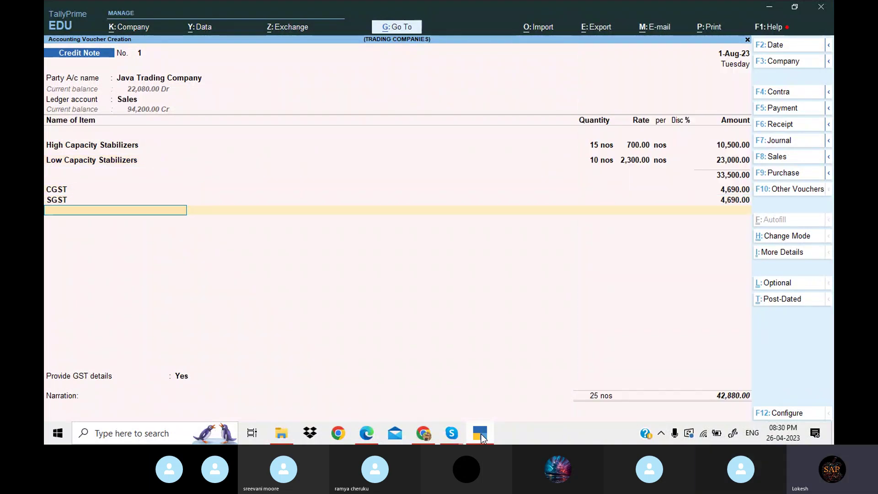
# - Set Provide GST details to No, leave the narration blank, and save the credit note
pyautogui.press('Return')
pyautogui.press('n')
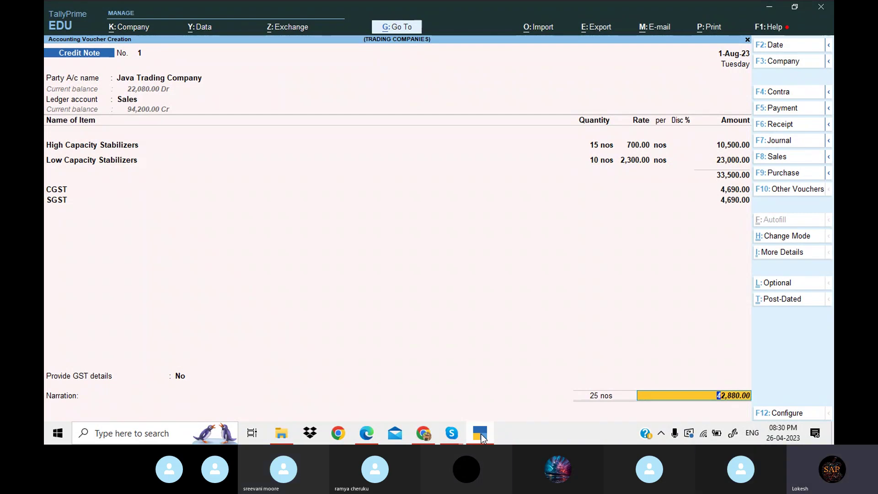
pyautogui.press('Return')
pyautogui.press('Return')
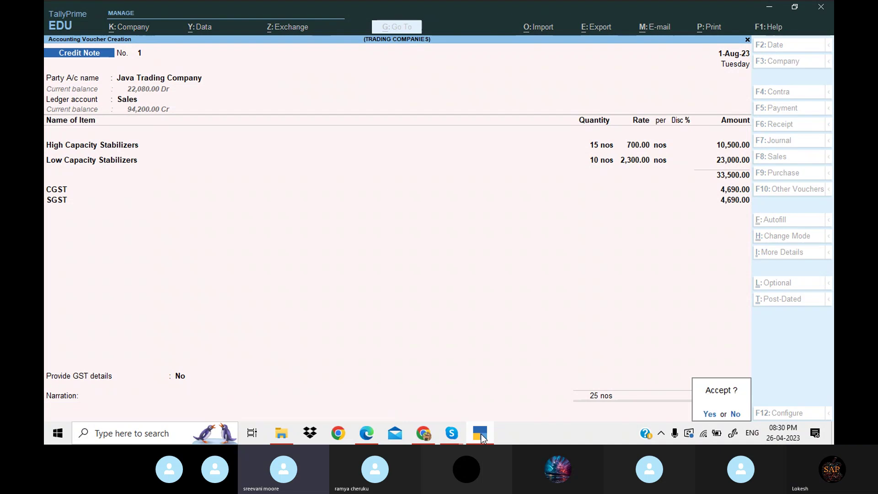
pyautogui.press('Return')
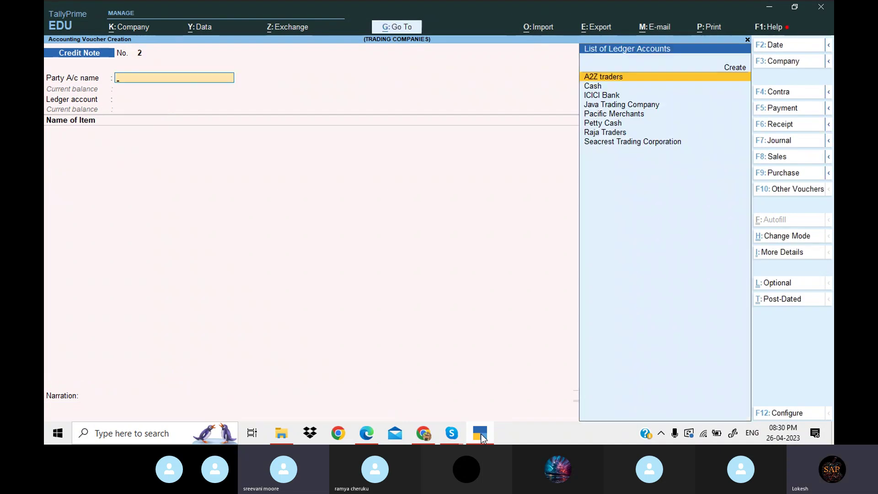
# - Switch to the Skype call window to check the meeting, and minimize it again
pyautogui.moveTo(452, 433)
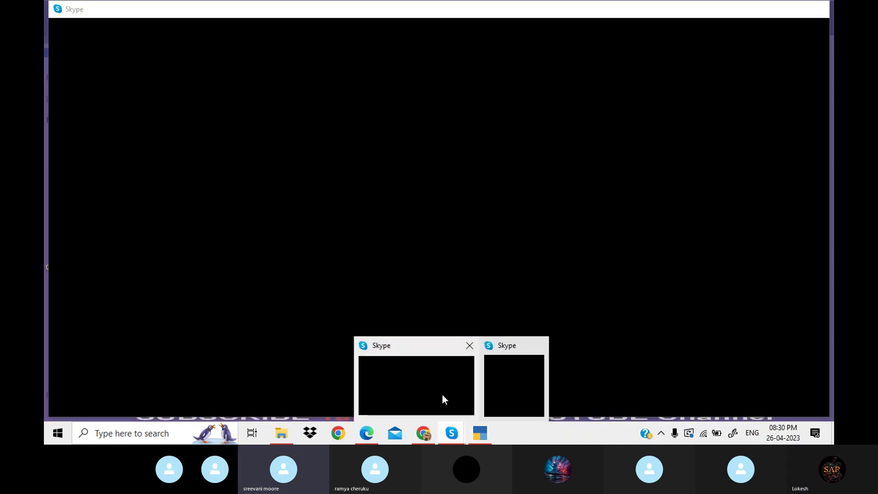
pyautogui.click(442, 396)
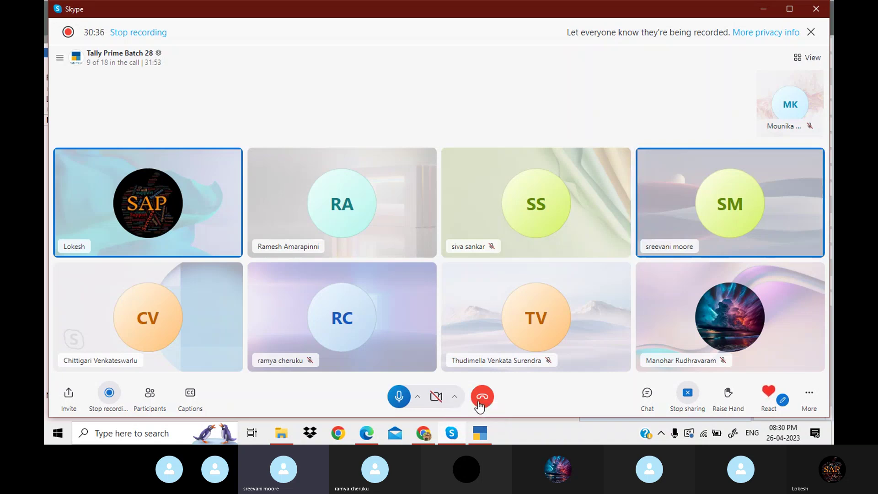
pyautogui.click(763, 9)
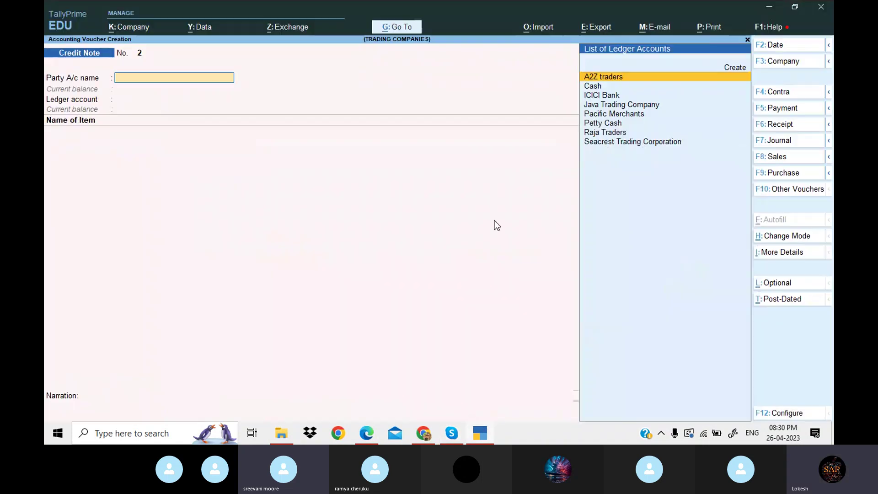
# - Switch to the practice PDF and read the remaining January and February 2020 transactions, from number 54 to 68
pyautogui.click(481, 434)
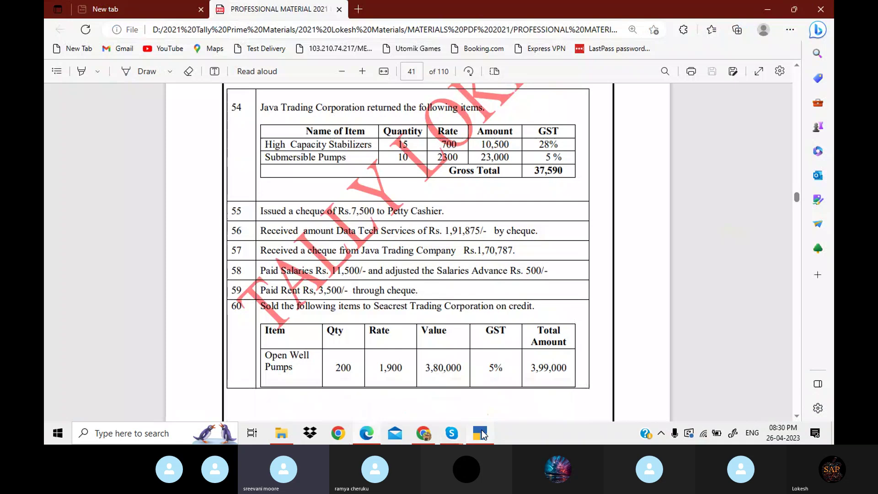
pyautogui.press('Down')
pyautogui.press('Down')
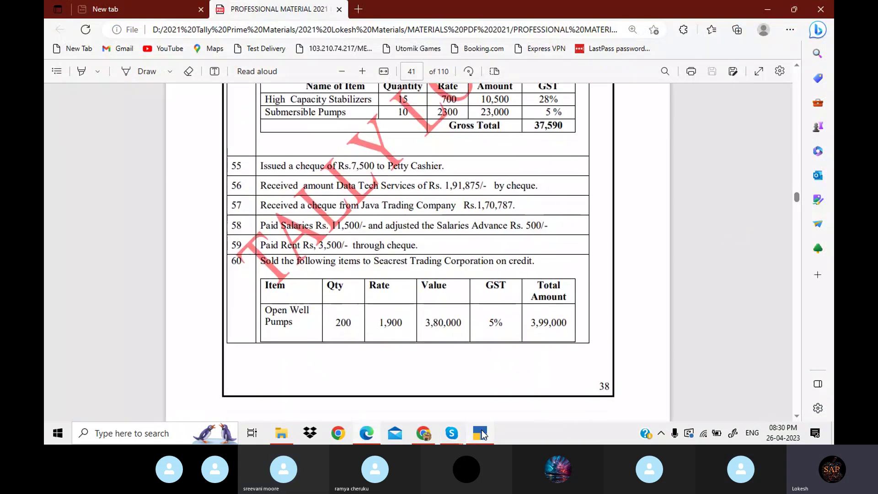
pyautogui.press('Down')
pyautogui.press('Down')
pyautogui.press('Down')
pyautogui.press('Down')
pyautogui.press('Down')
pyautogui.press('Down')
pyautogui.press('Down')
pyautogui.press('Down')
pyautogui.press('Down')
pyautogui.press('Down')
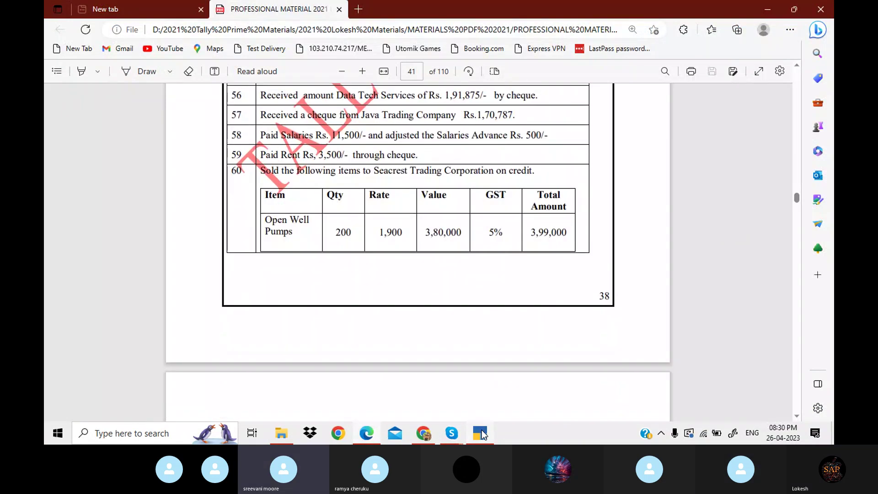
pyautogui.press('Down')
pyautogui.press('Down')
pyautogui.press('Down')
pyautogui.press('Down')
pyautogui.press('Down')
pyautogui.press('Down')
pyautogui.press('Down')
pyautogui.press('Down')
pyautogui.press('Down')
pyautogui.press('Down')
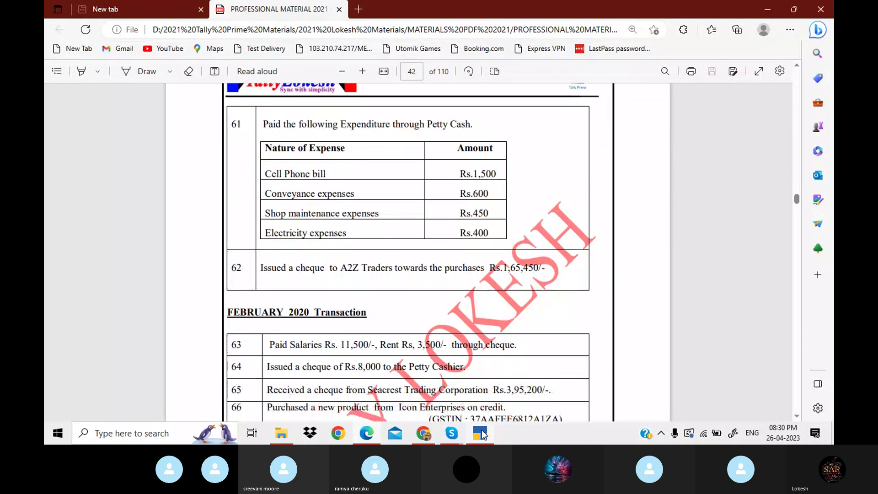
pyautogui.press('Down')
pyautogui.press('Down')
pyautogui.press('Down')
pyautogui.press('Down')
pyautogui.press('Down')
pyautogui.press('Down')
pyautogui.press('Down')
pyautogui.press('Down')
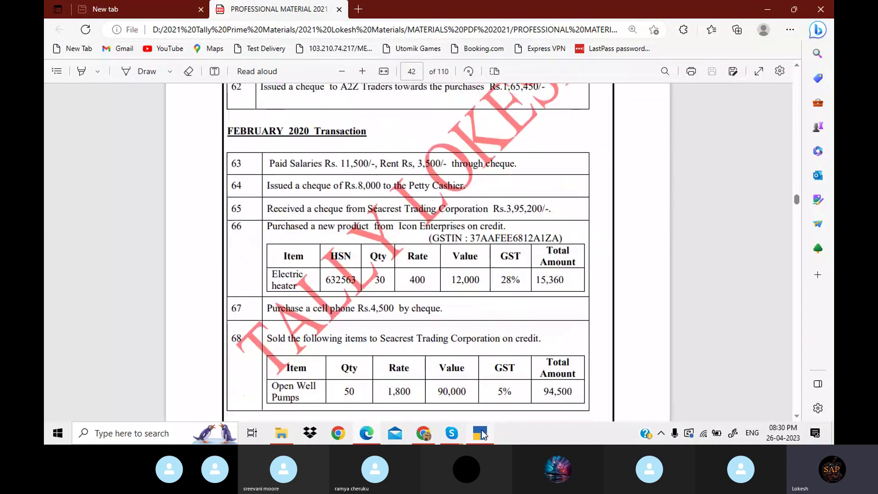
pyautogui.press('Down')
pyautogui.press('Down')
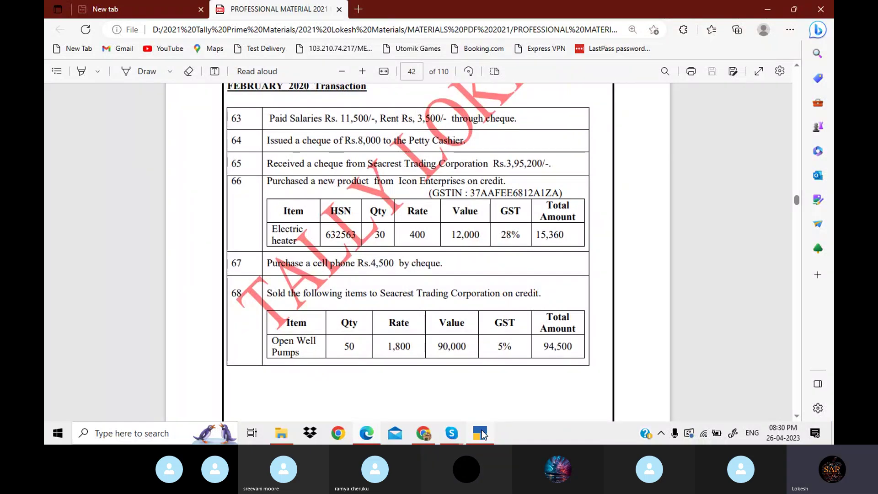
# - Read the remaining February and March 2020 transactions in the practice PDF, up to number 76, and continue to the Provision Entries
pyautogui.scroll(-1, 482, 434)
pyautogui.scroll(-6, 483, 435)
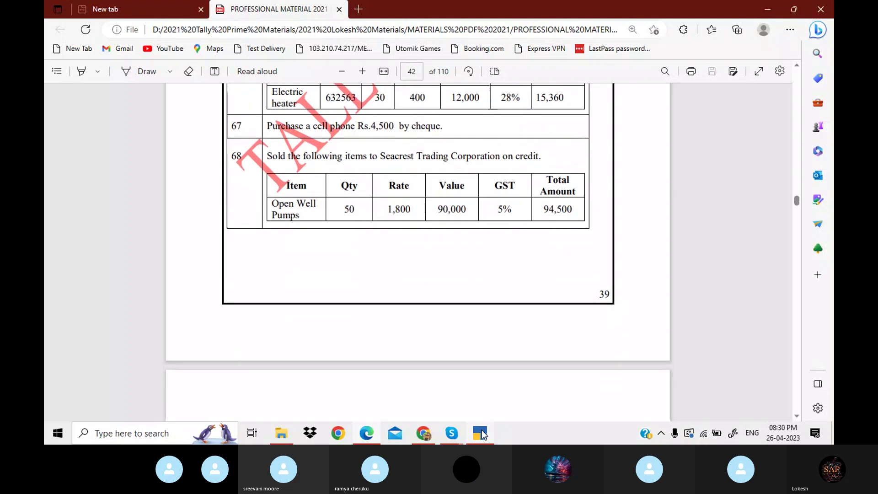
pyautogui.scroll(-5, 482, 434)
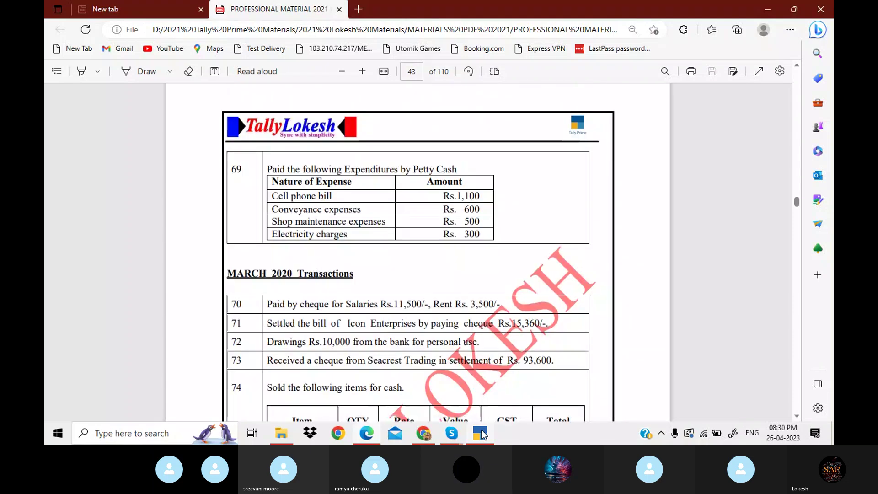
pyautogui.scroll(-2, 483, 434)
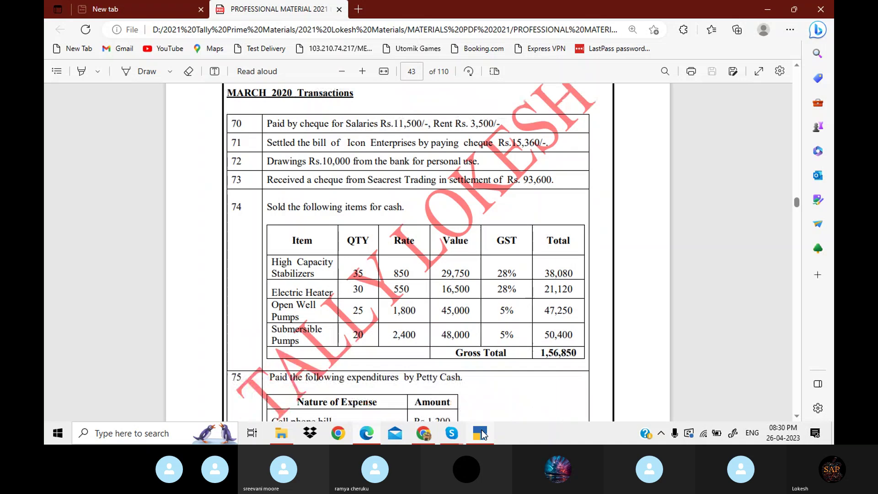
pyautogui.scroll(-1, 483, 435)
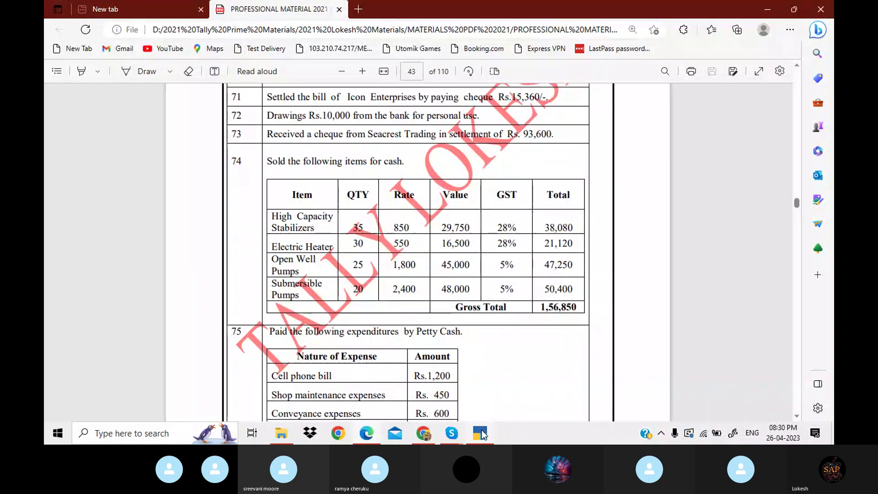
pyautogui.scroll(-2, 482, 435)
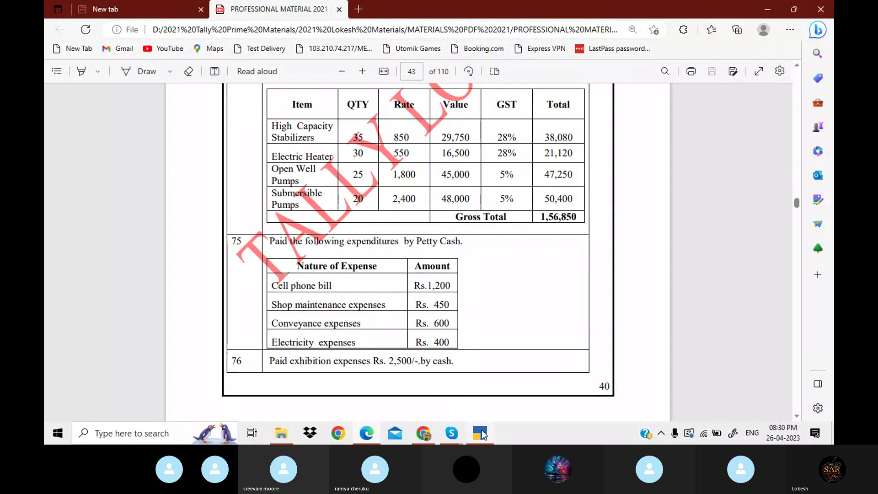
pyautogui.scroll(-6, 483, 435)
pyautogui.scroll(-3, 482, 435)
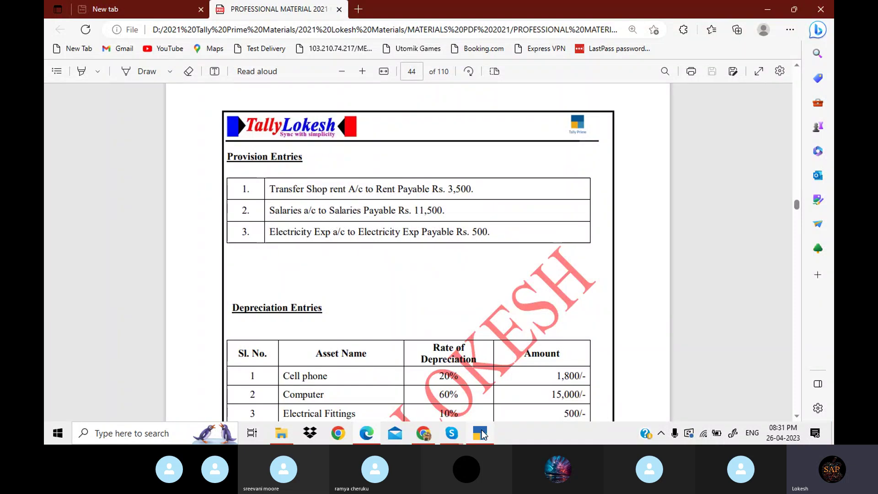
# - Switch to TallyPrime, start a journal voucher, and set its date to 31-3
pyautogui.click(480, 433)
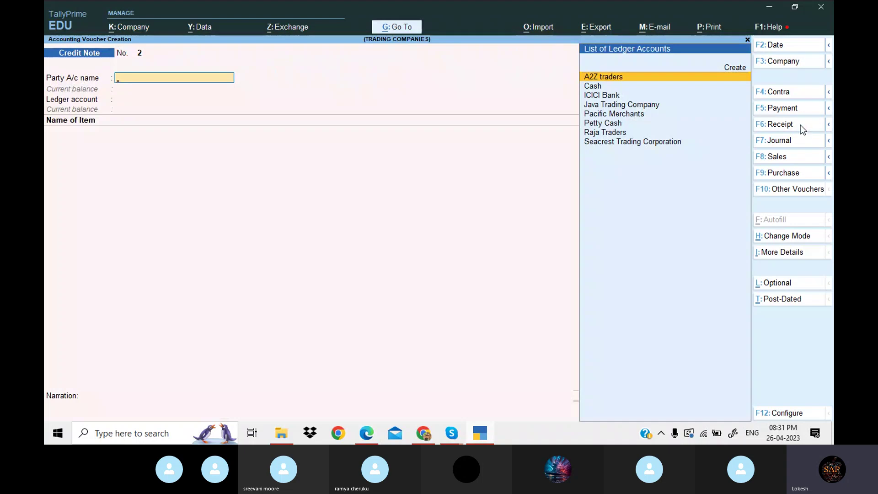
pyautogui.click(800, 142)
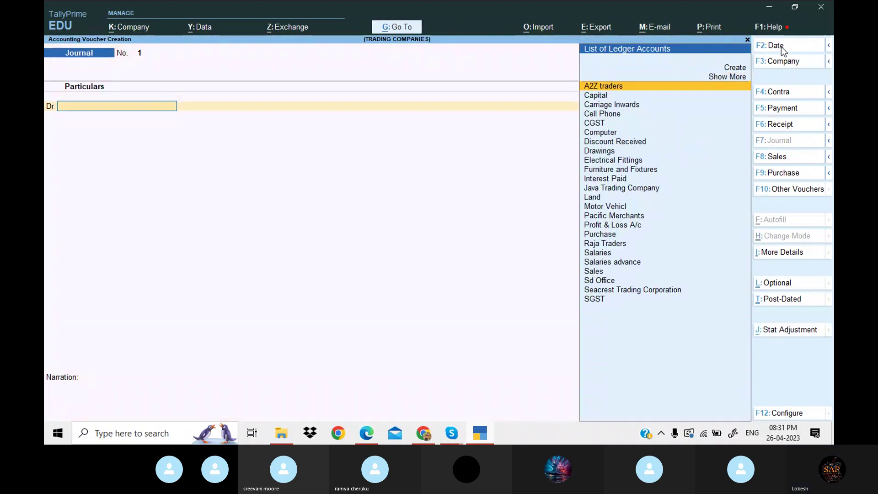
pyautogui.click(781, 47)
pyautogui.write('31-5')
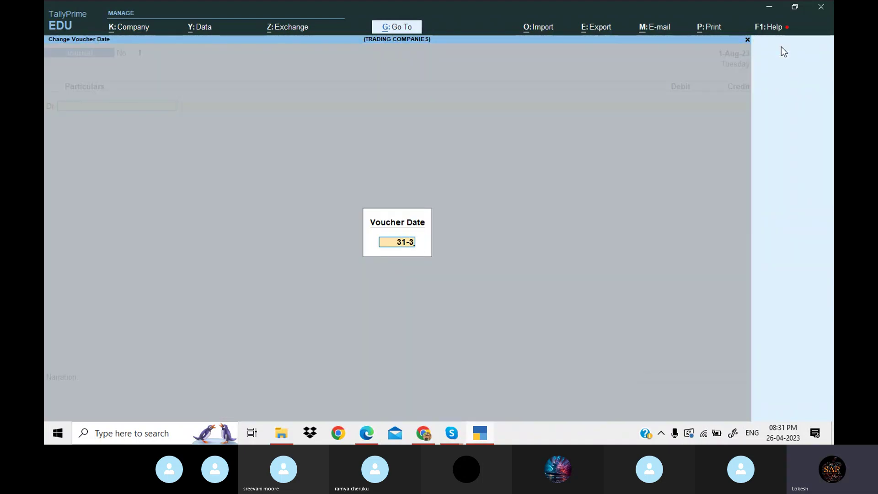
pyautogui.press('Return')
# - Create a Rent ledger under Indirect Expenses from the debit line, with GST Applicable and Services as the type of supply
pyautogui.write('Re')
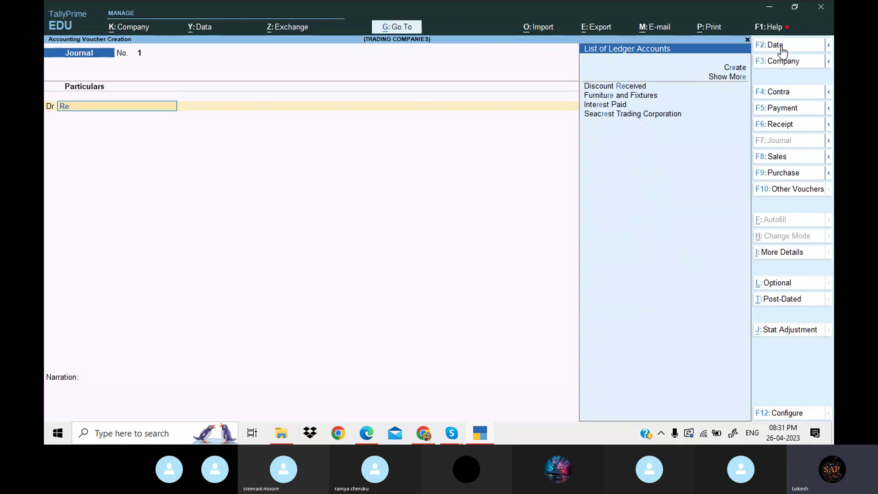
pyautogui.hotkey('alt', 'c')
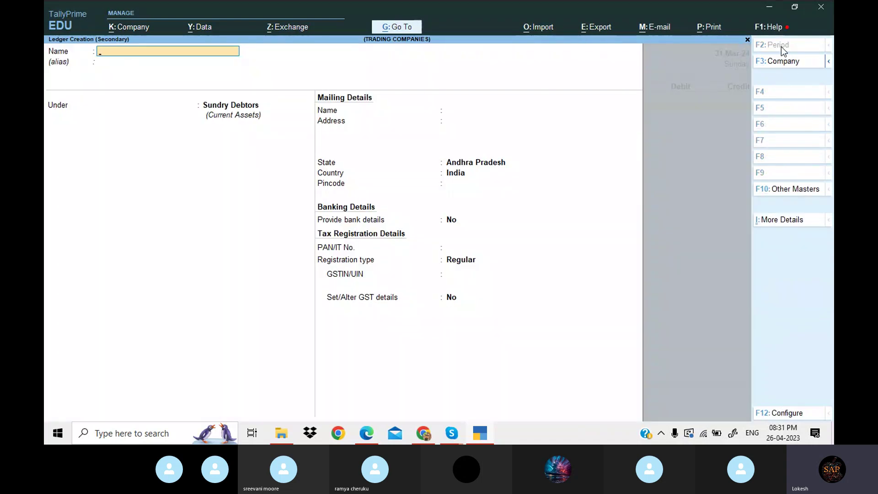
pyautogui.write('Rent')
pyautogui.press('Return')
pyautogui.write('Ind')
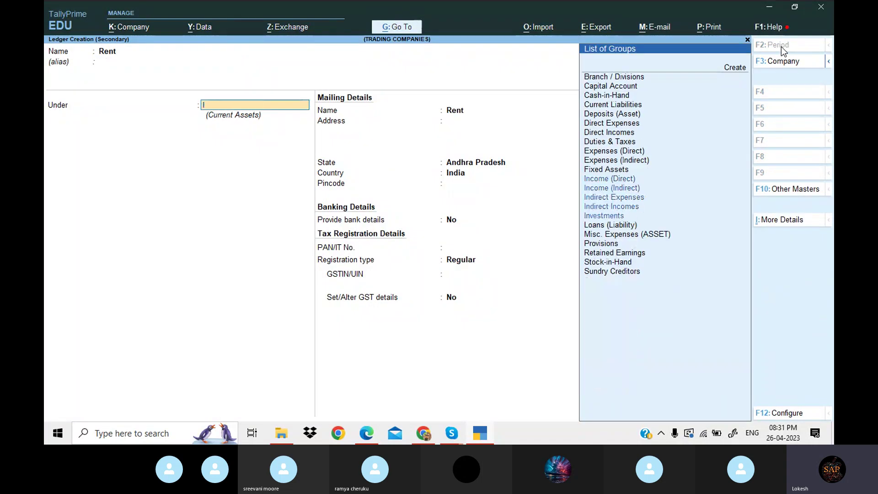
pyautogui.press('Return')
pyautogui.press('Return')
pyautogui.press('Return')
pyautogui.press('Return')
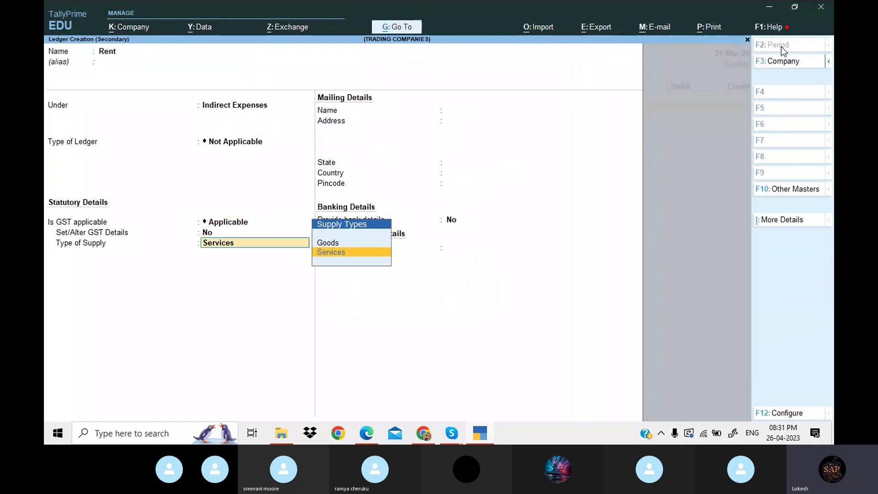
pyautogui.press('Return')
pyautogui.press('Return')
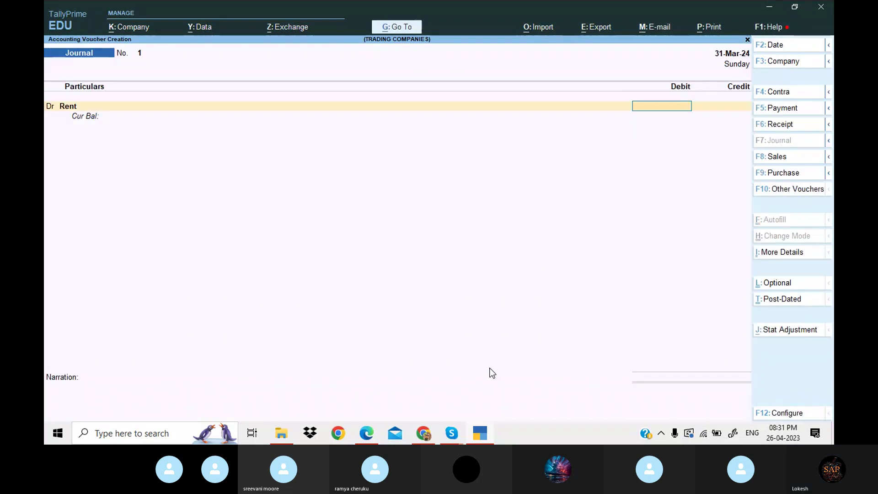
# - Check the shop rent provision in the practice PDF and debit Rent with 3,500 in the TallyPrime journal
pyautogui.click(485, 433)
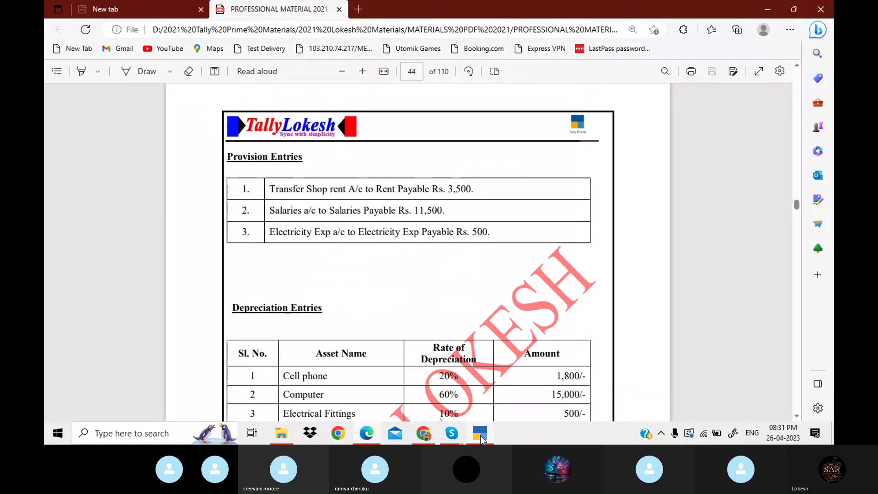
pyautogui.click(482, 438)
pyautogui.write('3500')
pyautogui.press('Return')
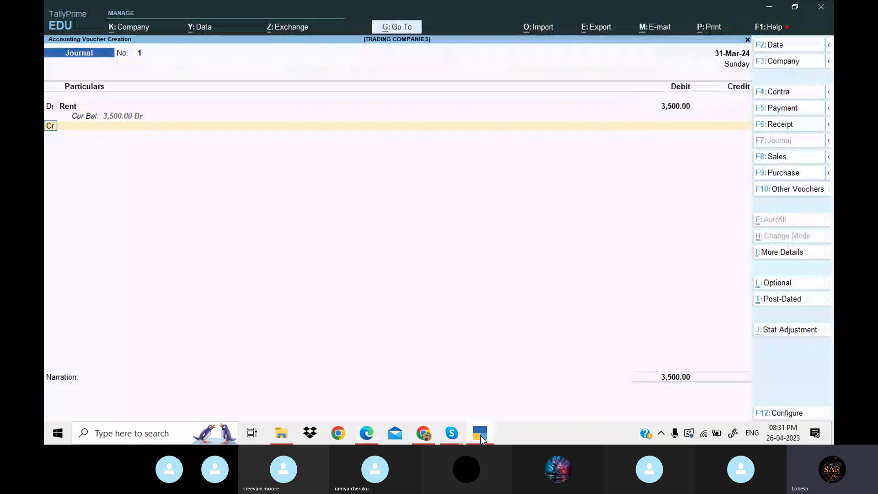
# - Create a Rent Payable ledger under Provisions for the credit line
pyautogui.hotkey('alt', 'c')
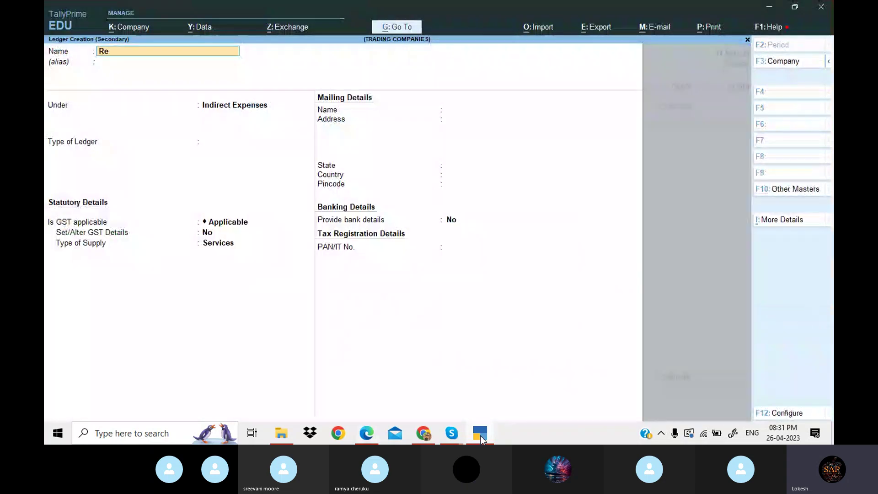
pyautogui.write('Rent Pay')
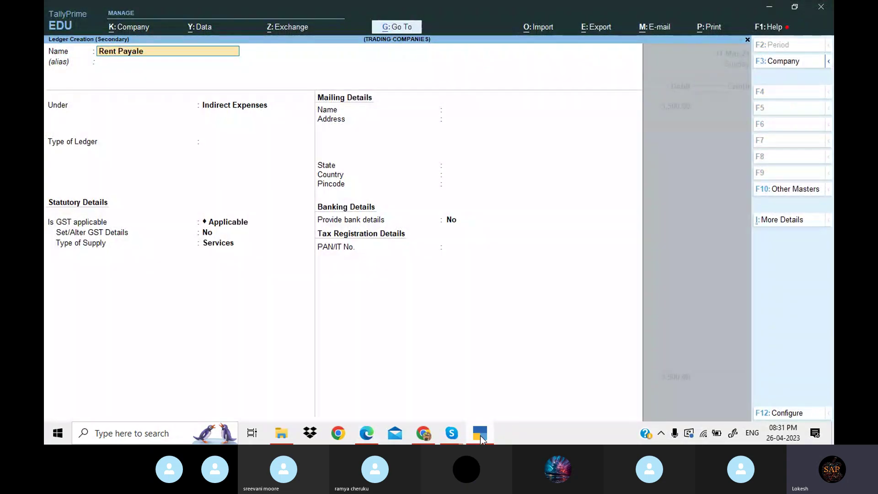
pyautogui.write('ale')
pyautogui.press('BackSpace')
pyautogui.press('BackSpace')
pyautogui.write('ble')
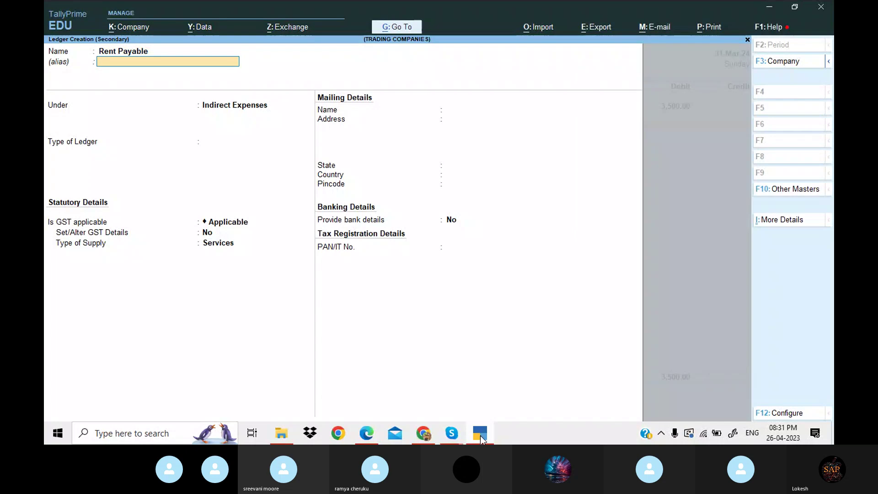
pyautogui.press('Return')
pyautogui.write('pr')
pyautogui.press('Return')
pyautogui.press('Return')
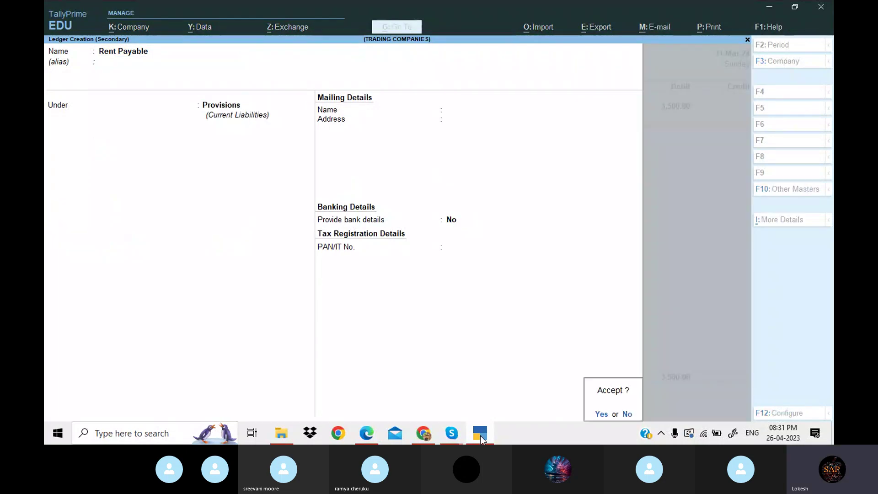
pyautogui.press('Return')
# - Credit Rent Payable with 3,500, leave the narration blank, and save the journal voucher
pyautogui.press('Return')
pyautogui.press('Return')
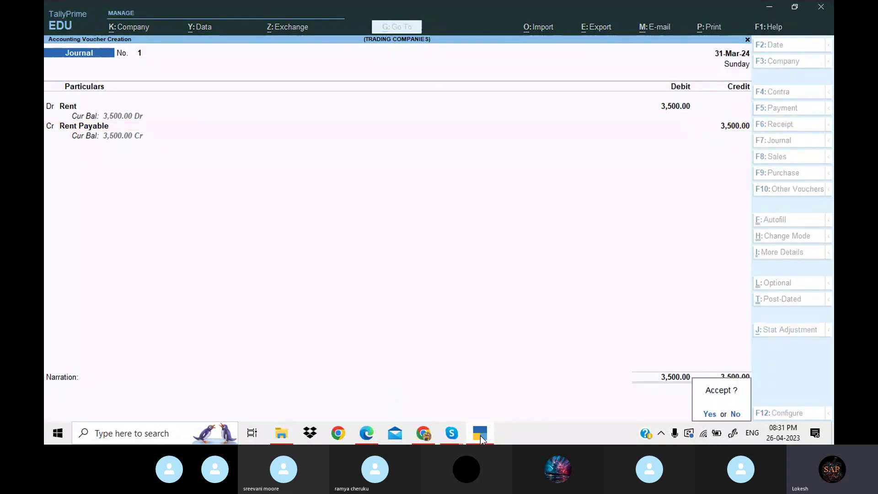
pyautogui.press('Return')
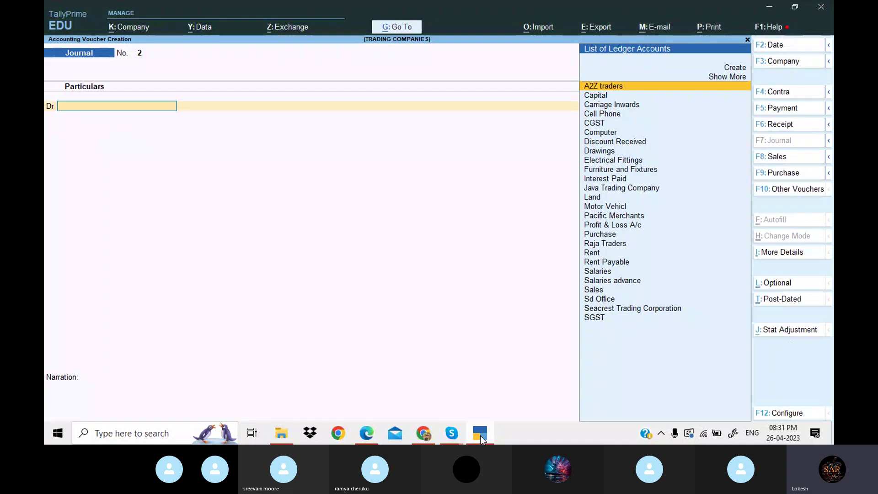
# - Check the salaries provision in the practice PDF and debit Salaries with 11,500 in the new journal voucher
pyautogui.click(481, 439)
pyautogui.click(481, 438)
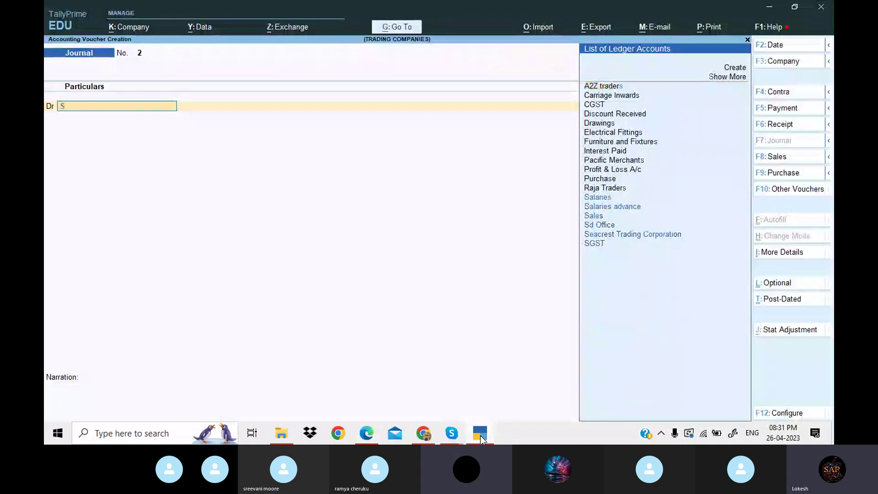
pyautogui.write('Sa')
pyautogui.press('Return')
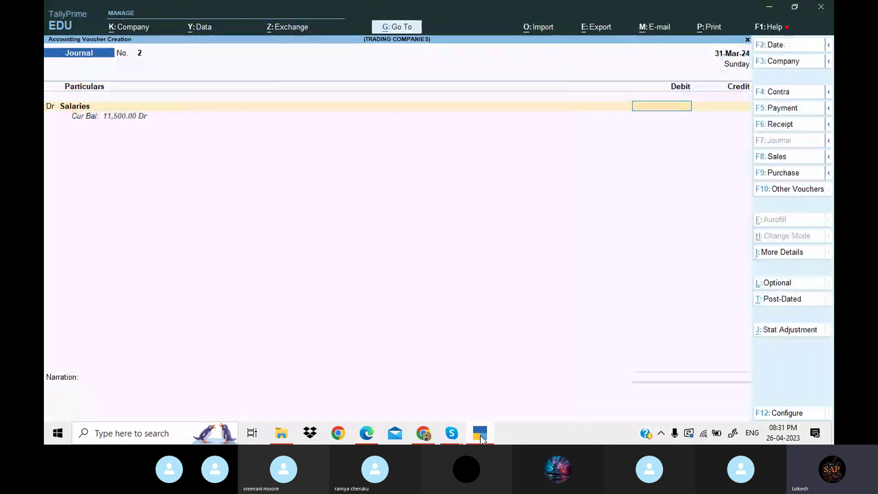
pyautogui.click(480, 438)
pyautogui.click(481, 438)
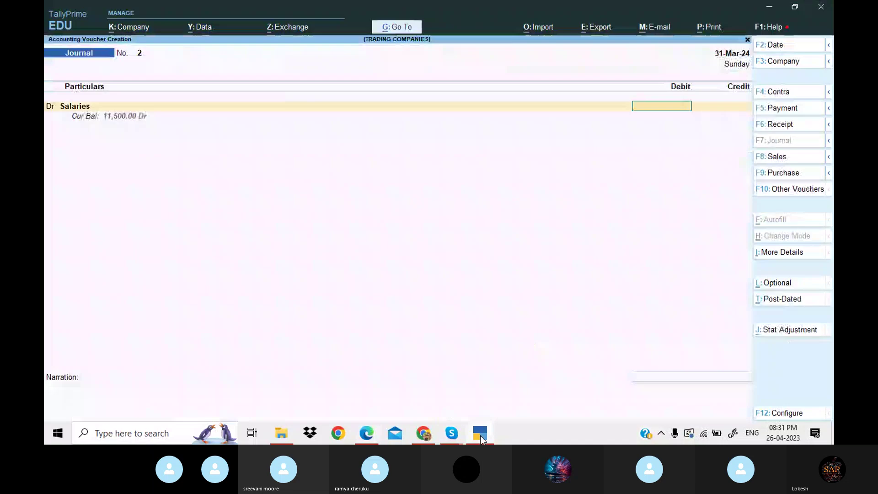
pyautogui.write('11500')
pyautogui.press('Return')
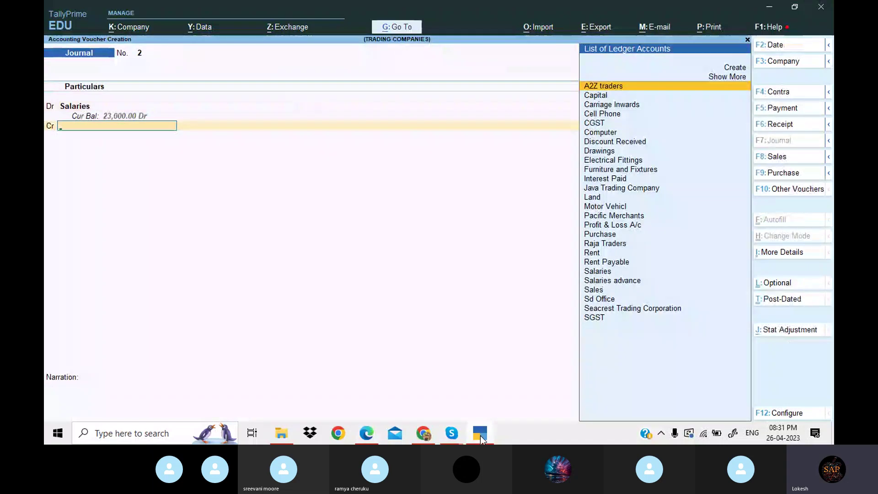
# - Create a Salary Payable ledger under Provisions for the credit line
pyautogui.hotkey('alt', 'c')
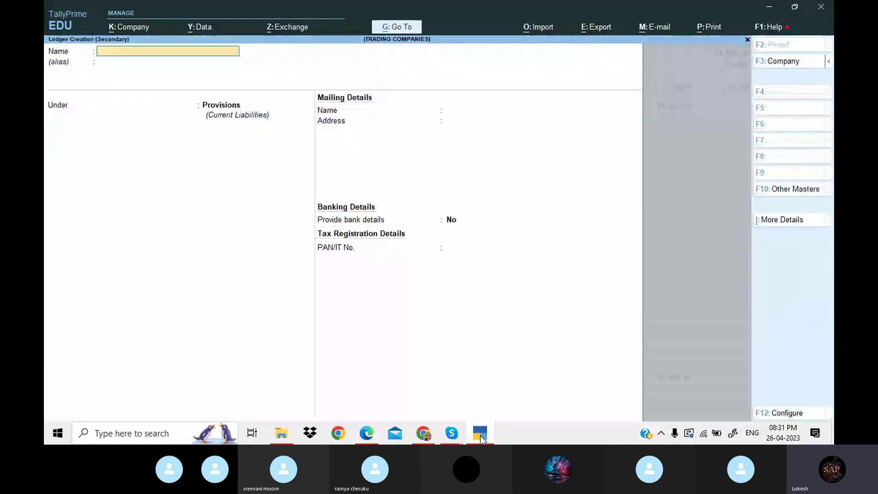
pyautogui.write('Saal')
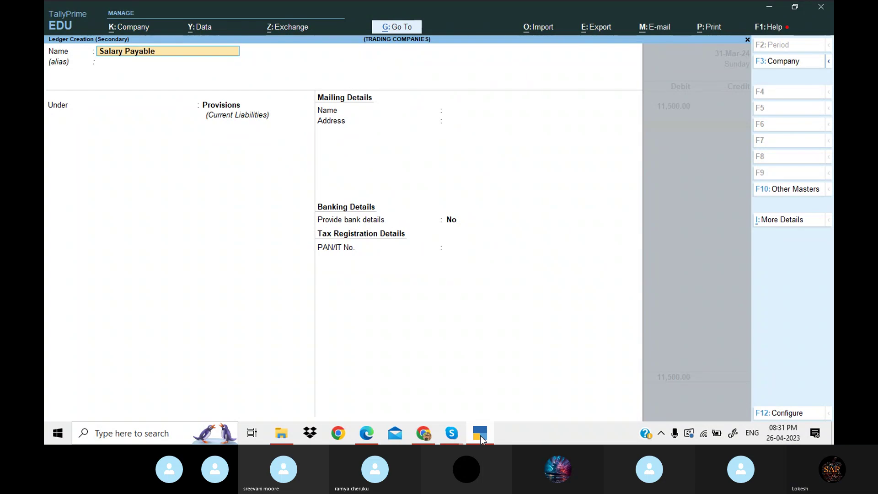
pyautogui.press('Return')
pyautogui.press('Return')
pyautogui.press('Return')
pyautogui.hotkey('ctrl', 'a')
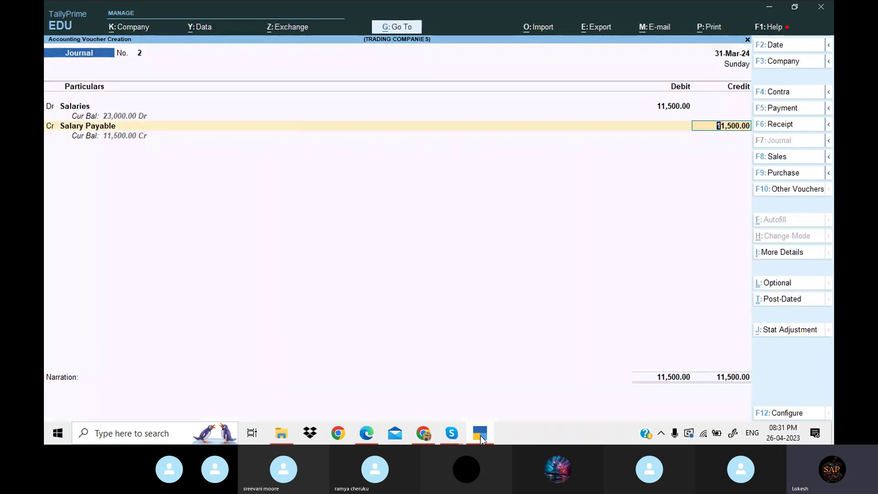
# - Credit Salary Payable with 11,500, leave the narration blank, and save the journal voucher
pyautogui.press('Return')
pyautogui.press('Return')
pyautogui.press('Return')
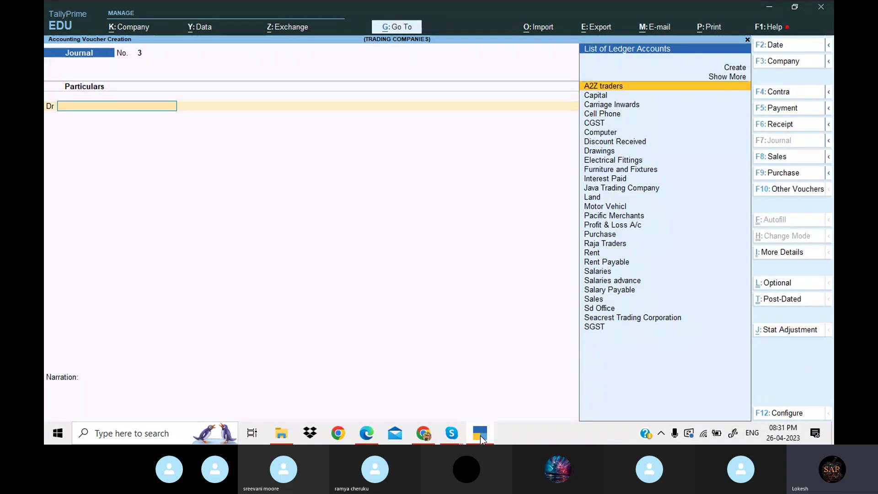
# - Start a new ledger for the debit line and name it Electricity Exp, copied from the third provision entry in the practice PDF
pyautogui.hotkey('alt', 'c')
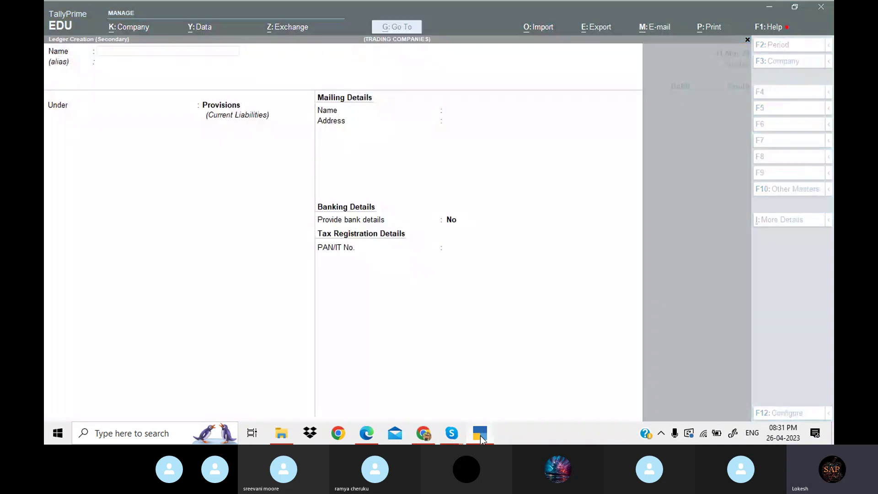
pyautogui.click(482, 439)
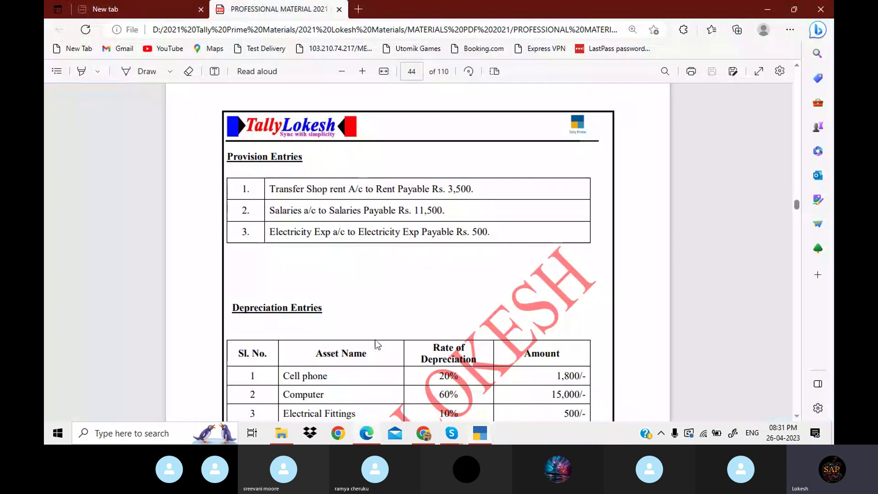
pyautogui.moveTo(269, 232); pyautogui.dragTo(330, 233)
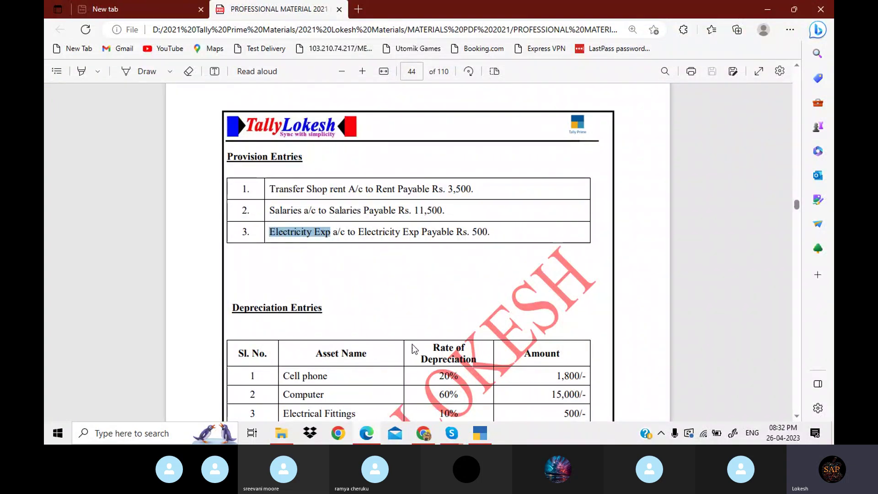
pyautogui.click(480, 433)
pyautogui.hotkey('ctrl', 'alt', 'v')
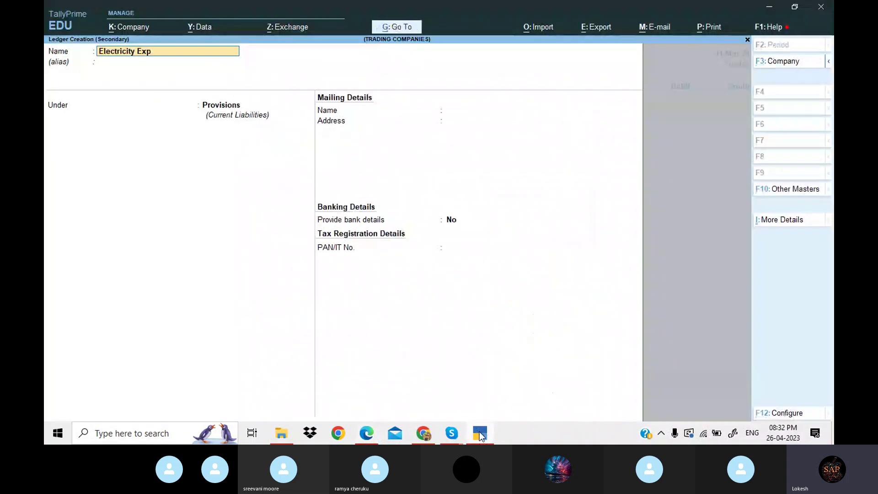
# - Group the Electricity Exp ledger under Indirect Expenses, keep the remaining defaults, and save it
pyautogui.press('Return')
pyautogui.press('Return')
pyautogui.write('In')
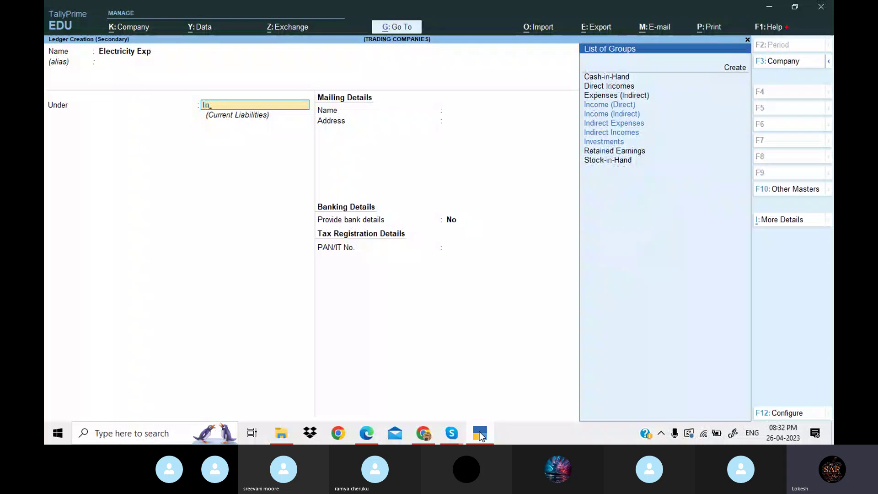
pyautogui.press('Down')
pyautogui.press('Down')
pyautogui.press('Down')
pyautogui.press('Return')
pyautogui.press('Return')
pyautogui.press('Return')
pyautogui.press('Return')
pyautogui.press('Return')
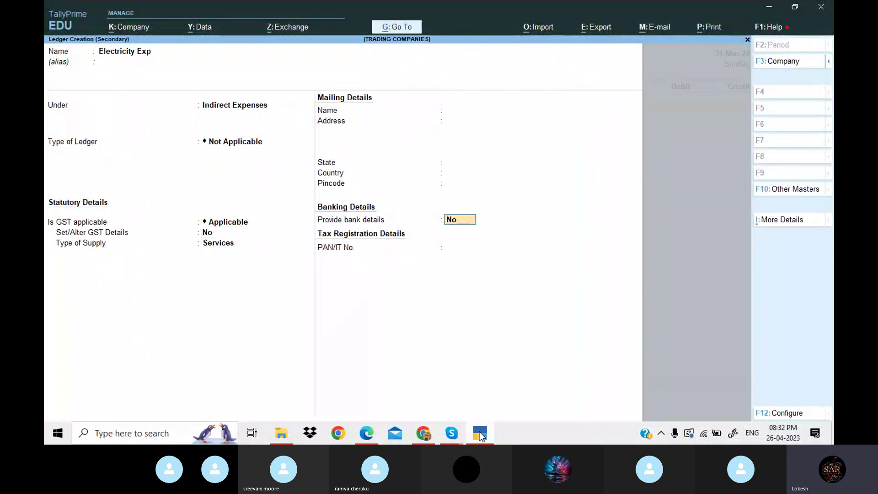
pyautogui.hotkey('ctrl', 'a')
# - Check the electricity provision in the practice PDF and debit Electricity Exp with 500
pyautogui.click(480, 432)
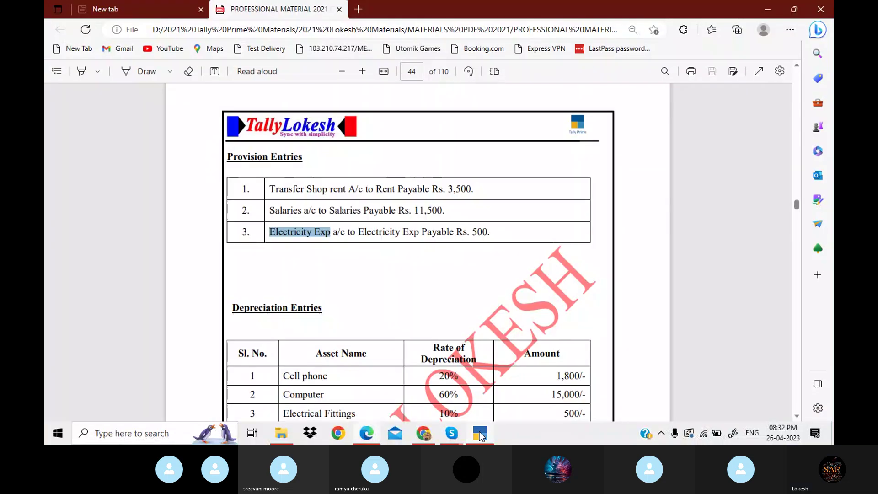
pyautogui.click(479, 432)
pyautogui.write('500')
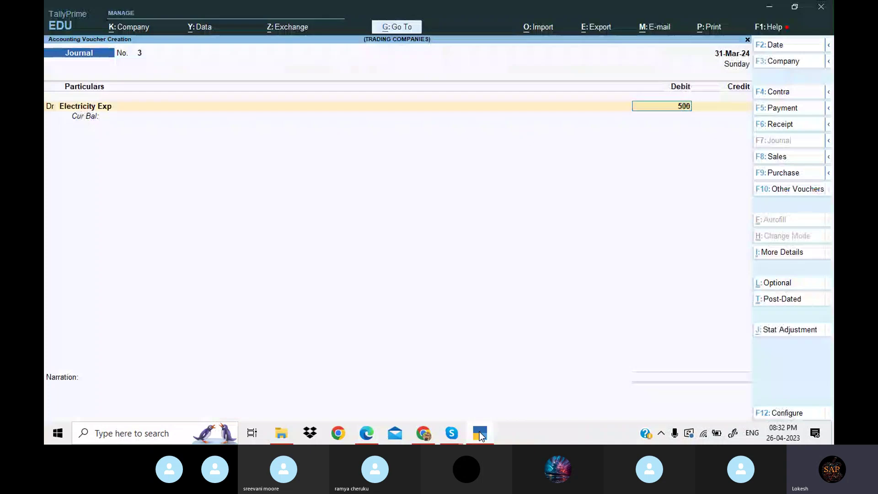
pyautogui.press('Return')
# - Create an Electricity Exp Payable ledger under Provisions for the credit line
pyautogui.hotkey('alt', 'c')
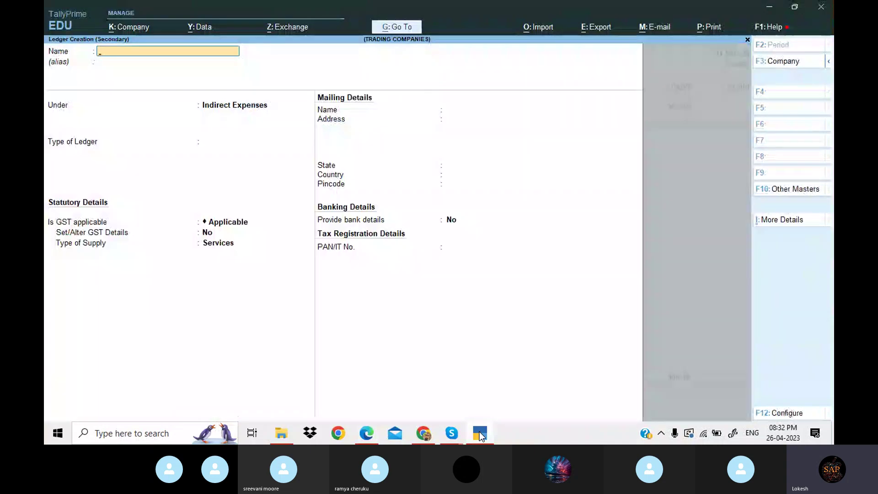
pyautogui.write('Electricity Exp Pay')
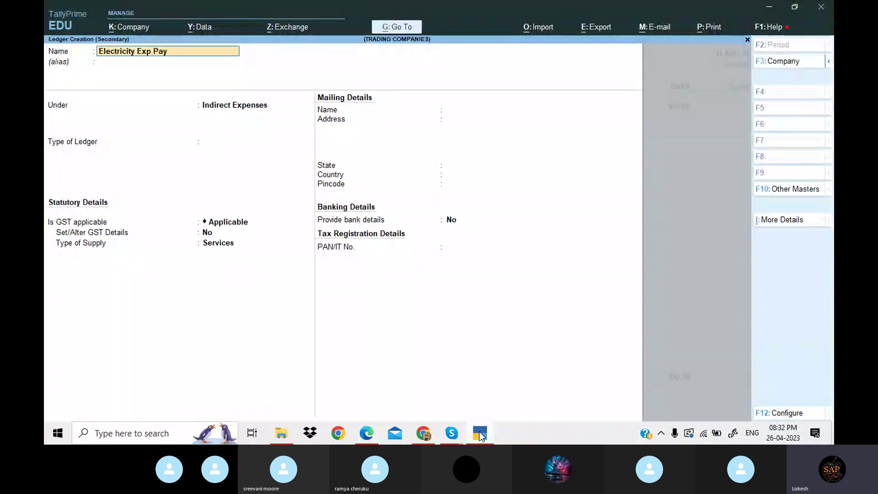
pyautogui.write('able')
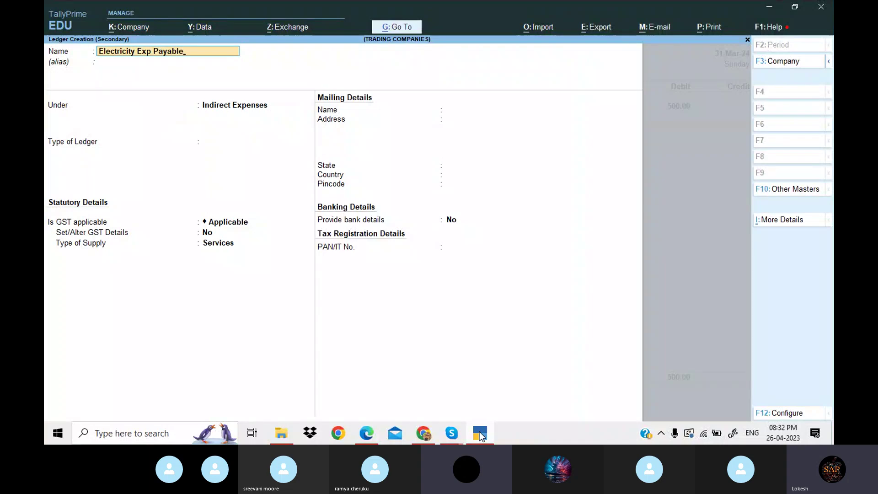
pyautogui.press('Return')
pyautogui.press('Return')
pyautogui.write('Pro')
pyautogui.press('Return')
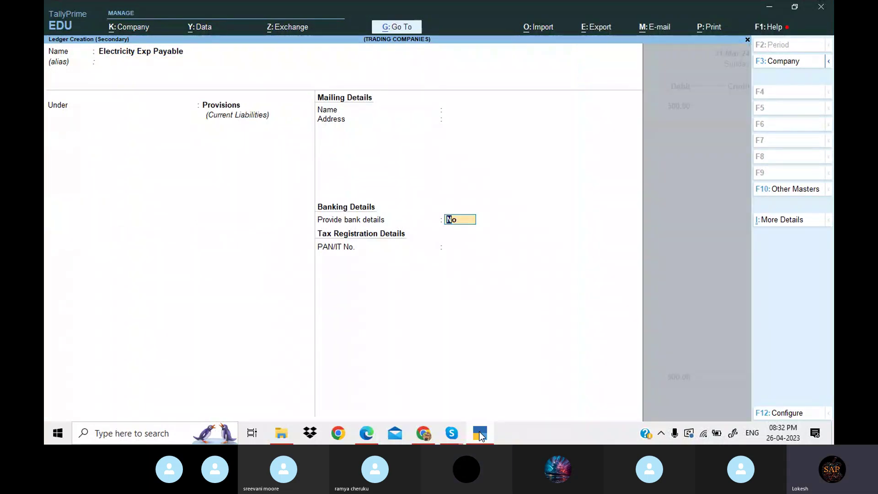
pyautogui.press('Return')
pyautogui.press('Return')
# - Credit Electricity Exp Payable with 500, leave the narration blank, and save the journal voucher
pyautogui.press('Return')
pyautogui.press('Return')
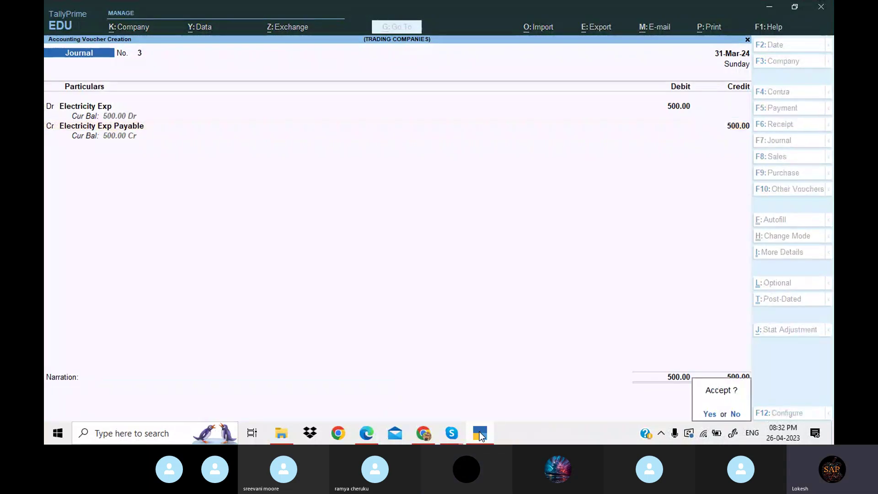
pyautogui.press('Return')
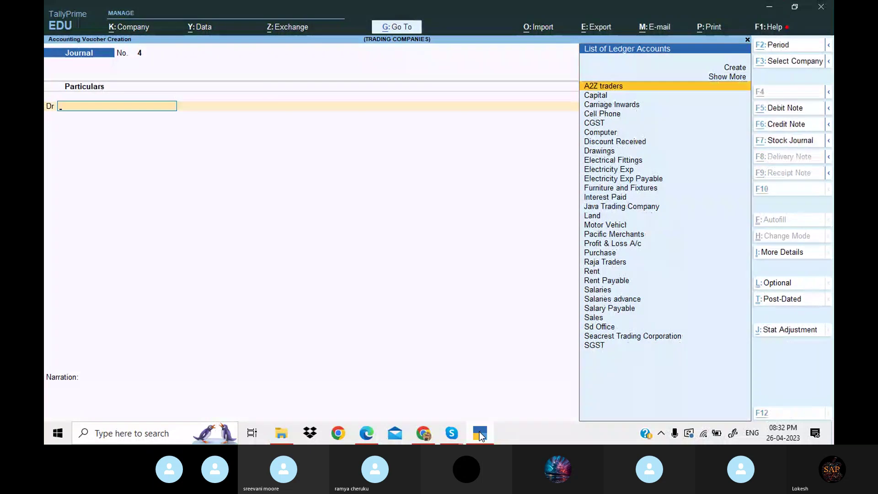
# - Create a Depreciation ledger under Indirect Expenses for the debit line of the new journal voucher
pyautogui.hotkey('alt', 'c')
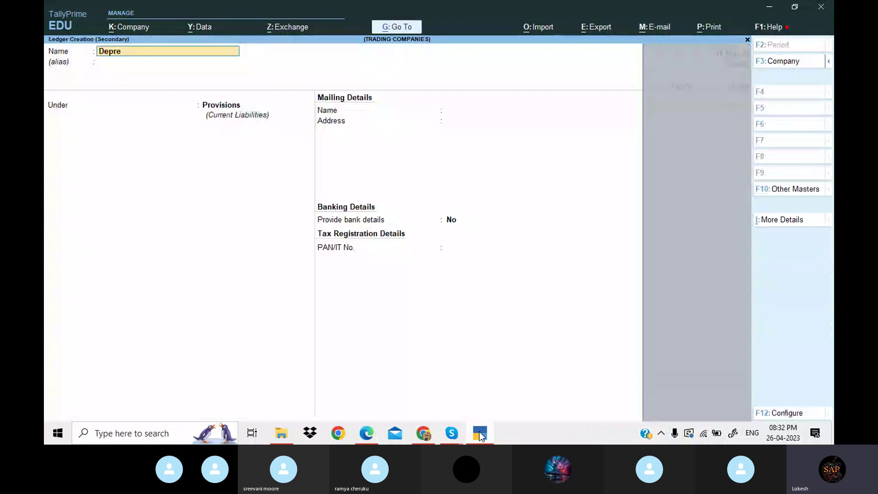
pyautogui.write('Depreciation')
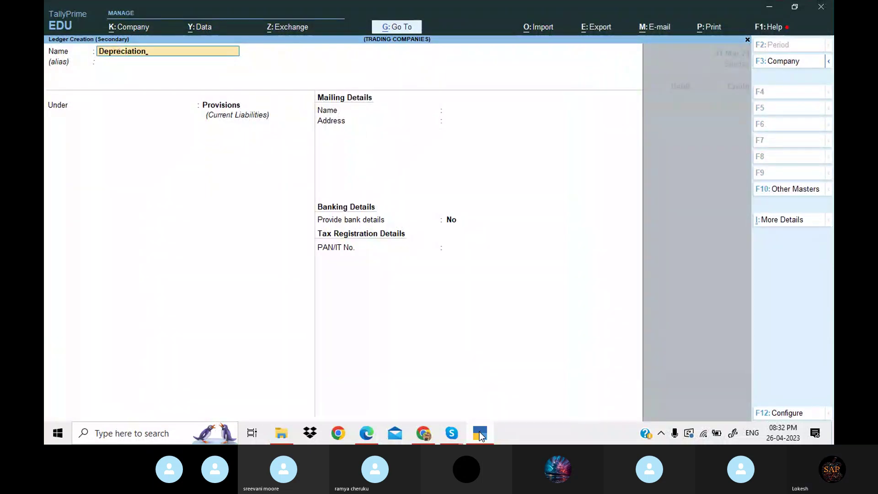
pyautogui.press('Return')
pyautogui.write('Ind')
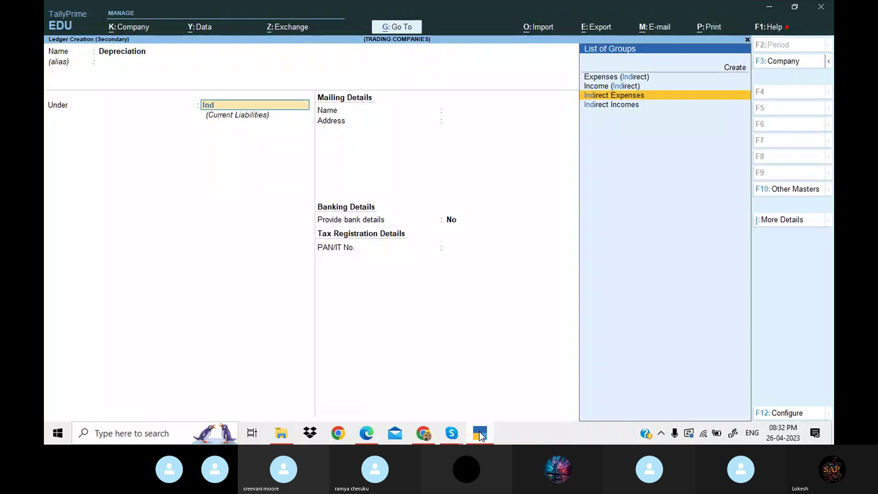
pyautogui.press('Return')
pyautogui.press('Return')
pyautogui.press('Return')
pyautogui.press('Return')
pyautogui.press('Return')
pyautogui.press('Return')
pyautogui.press('Return')
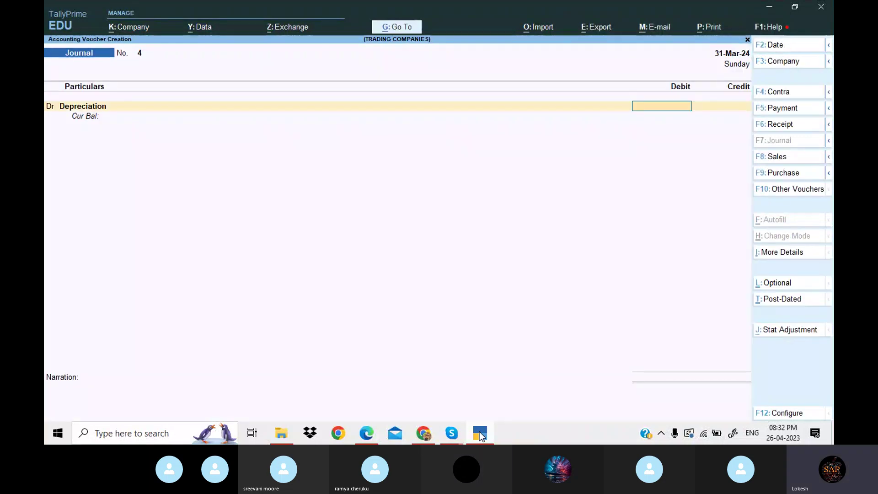
# - Check the depreciation table's total in the practice PDF and debit Depreciation with 37,300
pyautogui.hotkey('alt', 'Tab')
pyautogui.press('Down')
pyautogui.press('Down')
pyautogui.press('Down')
pyautogui.press('Down')
pyautogui.press('Down')
pyautogui.press('Down')
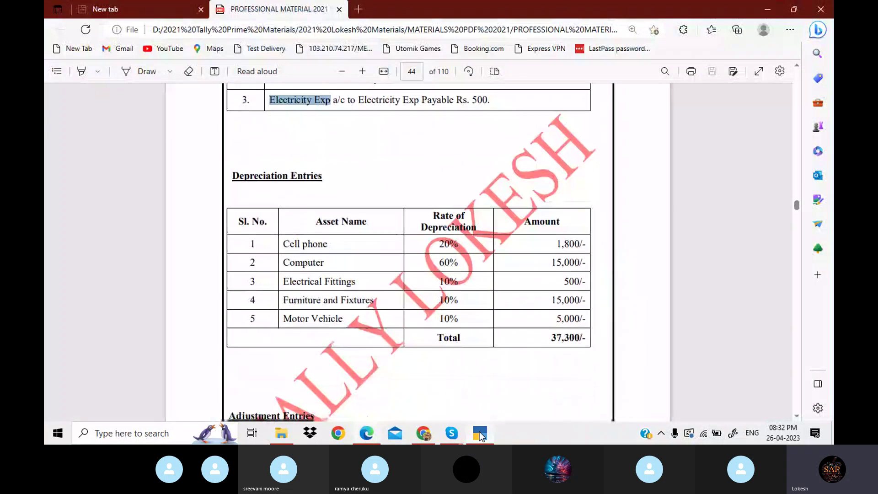
pyautogui.press('Down')
pyautogui.press('Down')
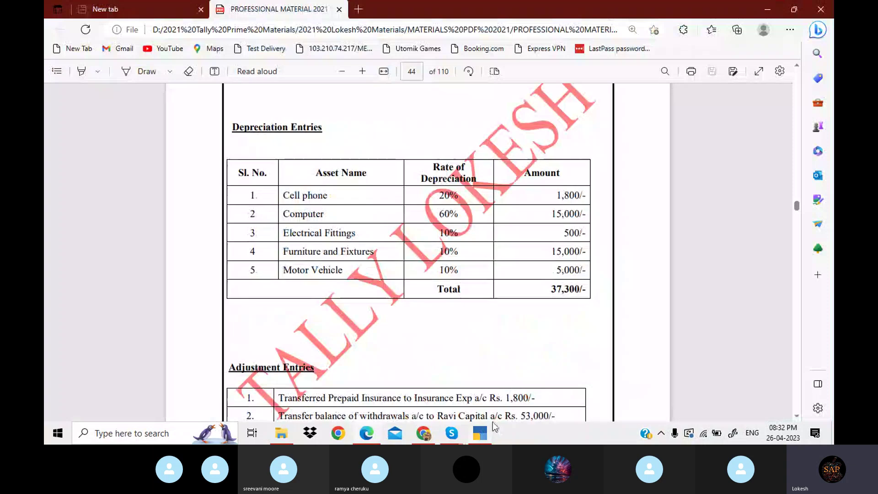
pyautogui.click(481, 434)
pyautogui.write('373')
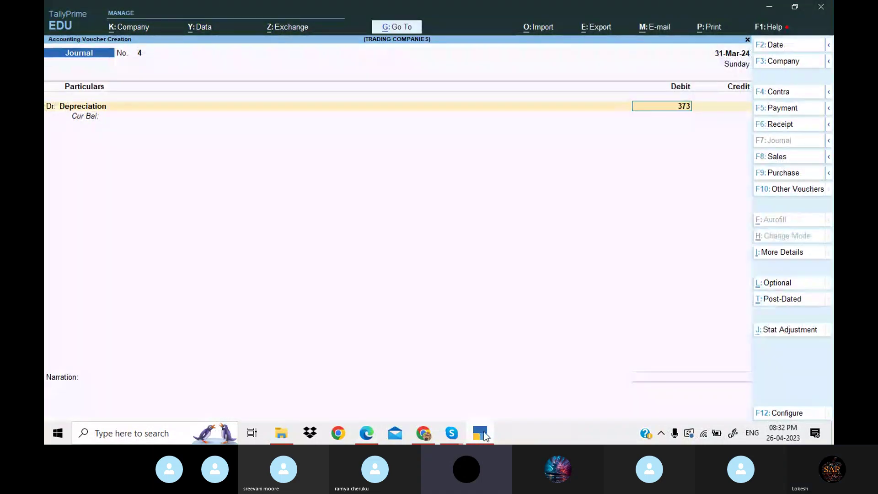
pyautogui.write('00')
pyautogui.press('Return')
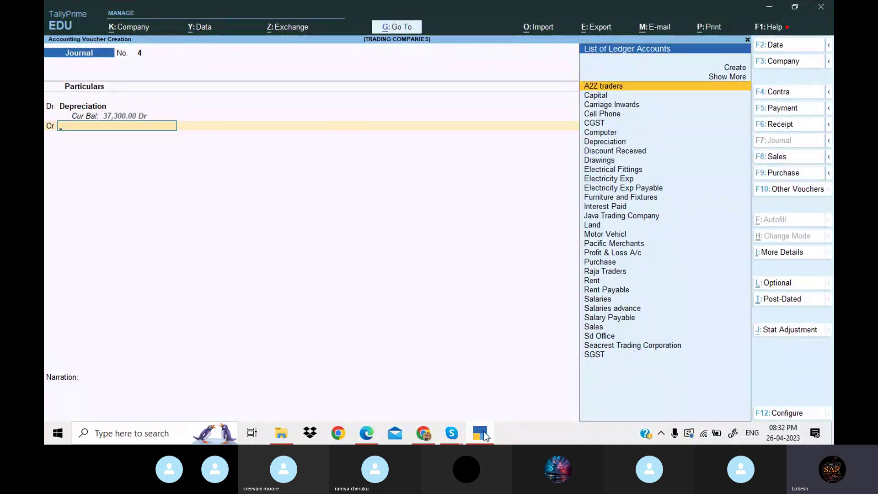
# - Look up the first asset in the PDF's depreciation table and credit Cell Phone with 1,800
pyautogui.hotkey('alt', 'Tab')
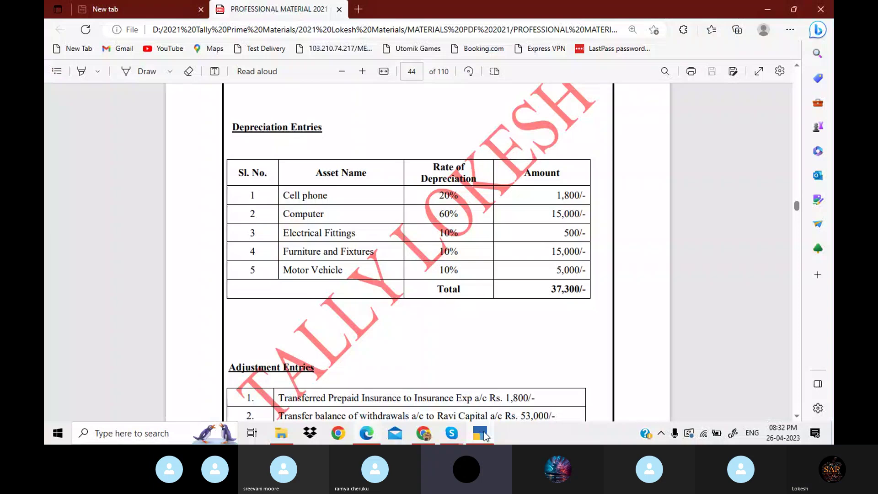
pyautogui.click(484, 435)
pyautogui.write('Ce')
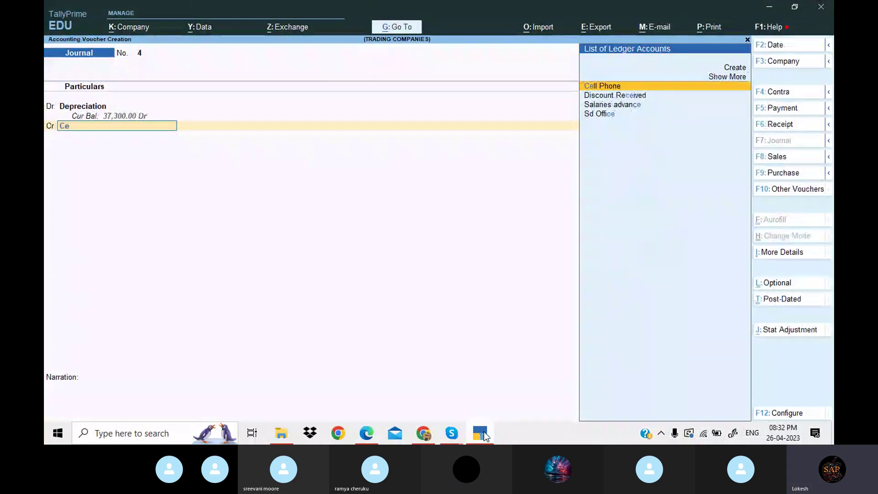
pyautogui.write('l')
pyautogui.press('Return')
pyautogui.write('1800')
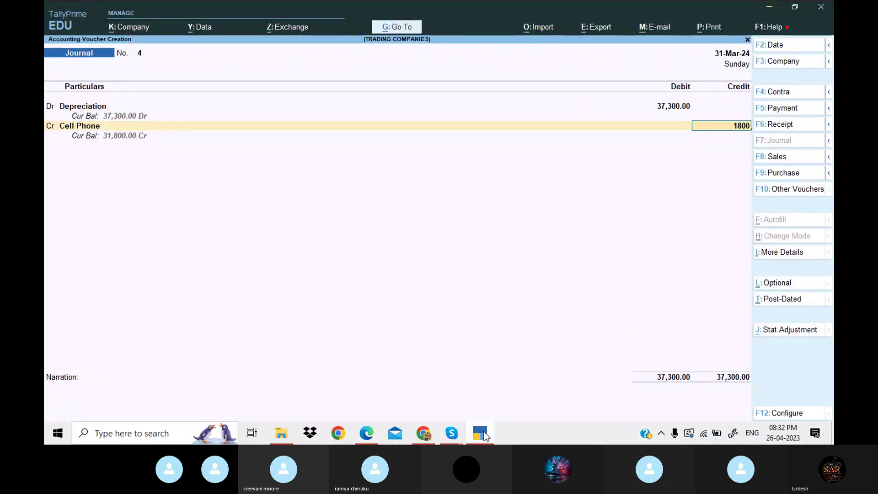
pyautogui.press('Return')
# - Check the computer's depreciation in the practice PDF and credit Computer with 15,000
pyautogui.hotkey('alt', 'Tab')
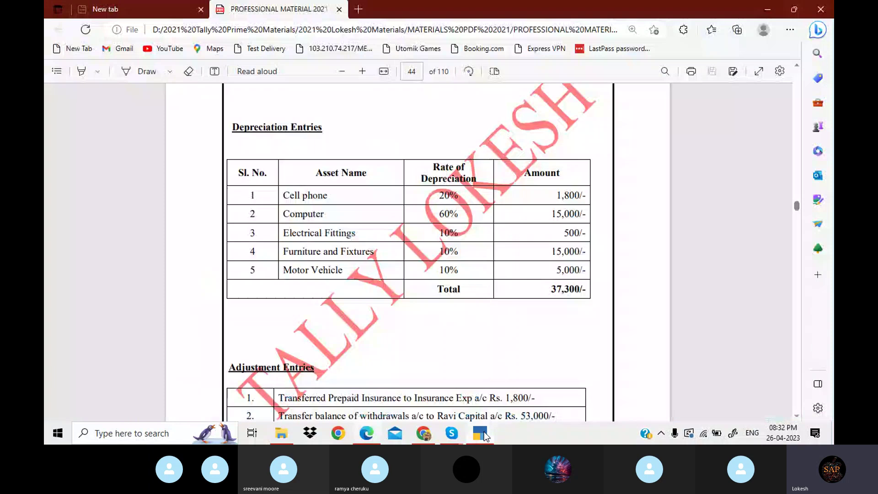
pyautogui.click(485, 435)
pyautogui.write('Com')
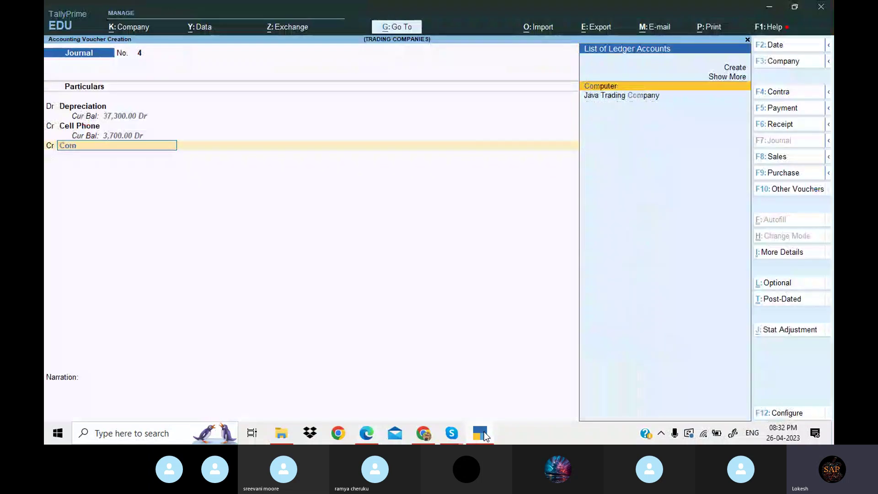
pyautogui.press('Return')
pyautogui.hotkey('alt', 'Tab')
pyautogui.click(485, 436)
pyautogui.write('15')
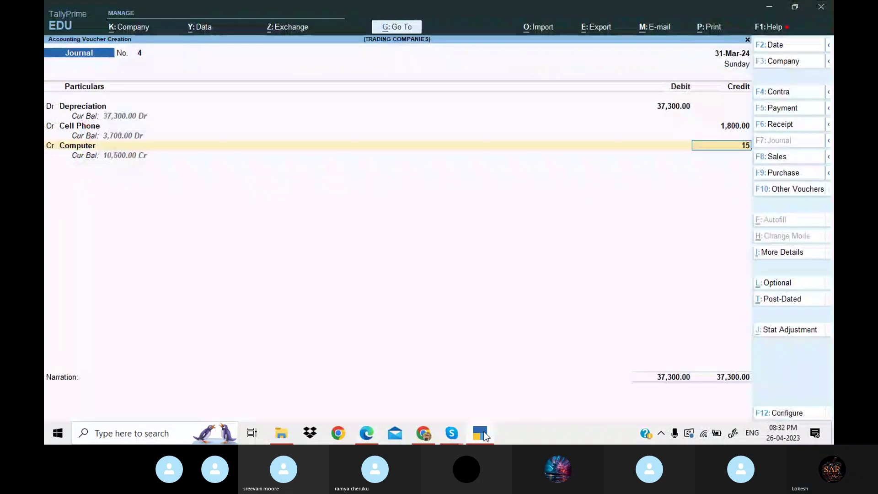
pyautogui.write('000')
pyautogui.press('Return')
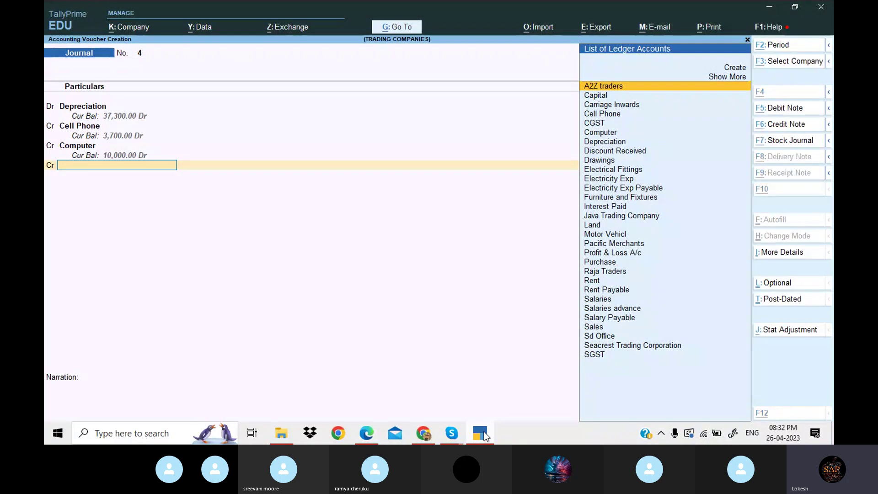
# - Check the third asset's depreciation in the practice PDF and credit Electrical Fittings with 500
pyautogui.hotkey('alt', 'Tab')
pyautogui.click(485, 436)
pyautogui.write('El')
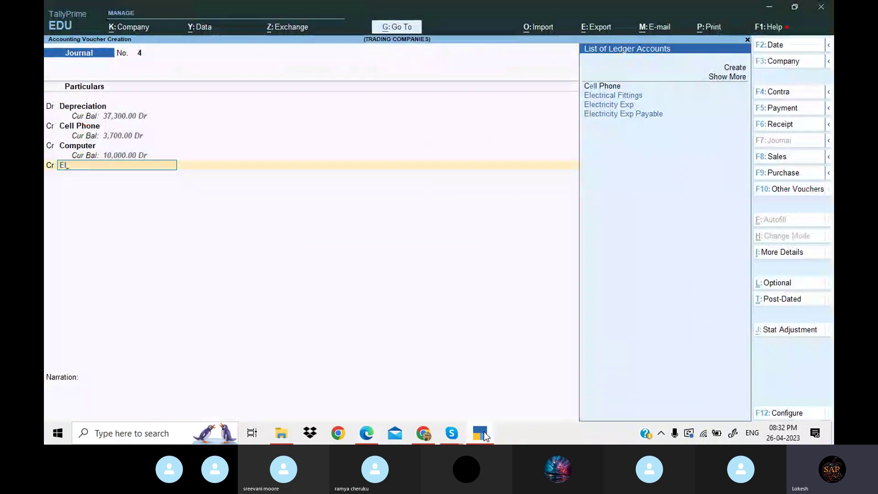
pyautogui.press('Down')
pyautogui.press('Return')
pyautogui.hotkey('alt', 'Tab')
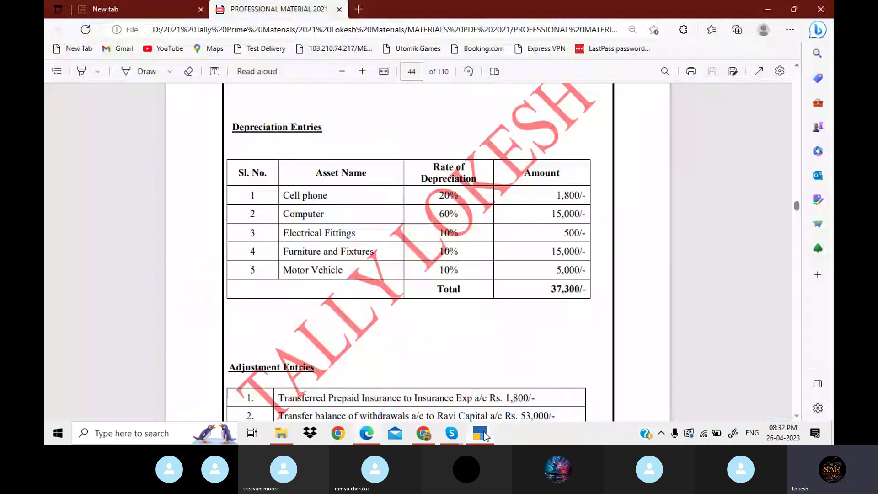
pyautogui.click(485, 436)
pyautogui.write('500')
pyautogui.press('Return')
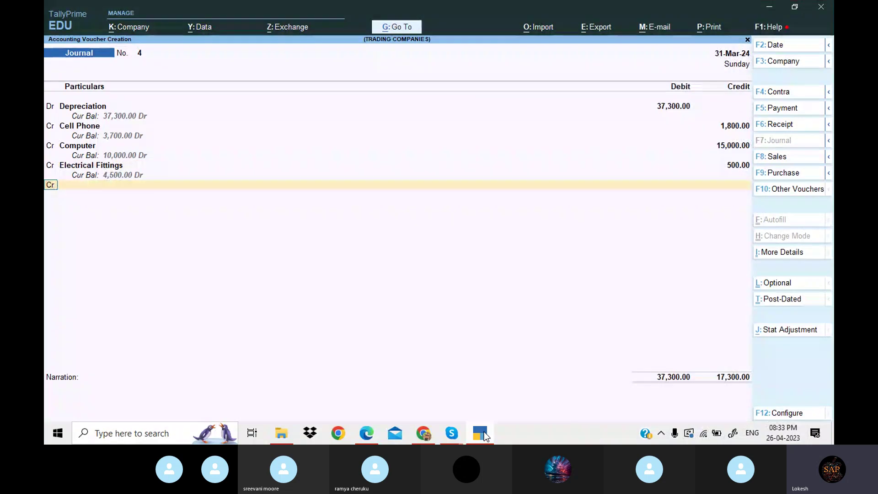
# - Check the fourth asset's depreciation in the practice PDF and credit Furniture and Fixtures with 15,000
pyautogui.hotkey('alt', 'Tab')
pyautogui.hotkey('alt', 'Tab')
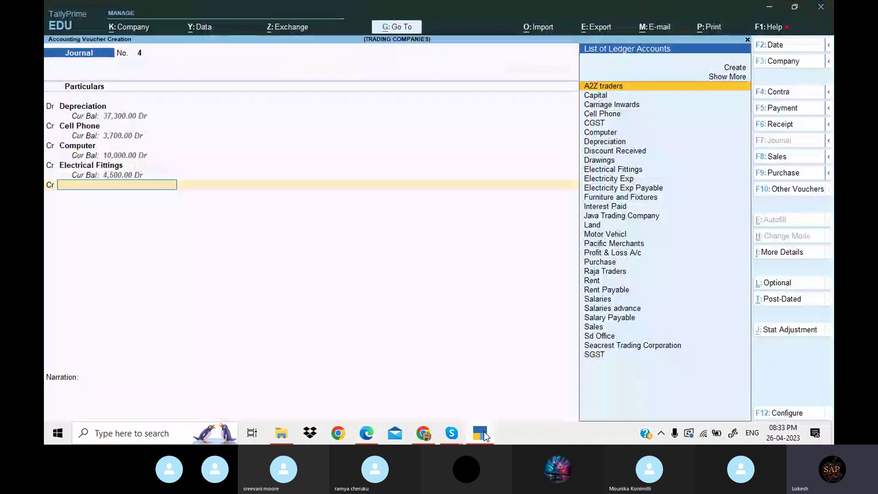
pyautogui.write('f')
pyautogui.hotkey('alt', 'Tab')
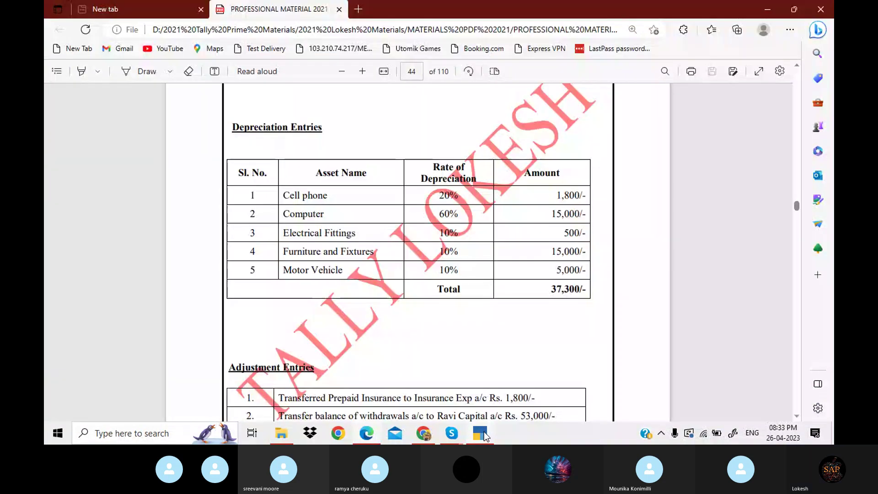
pyautogui.click(485, 436)
pyautogui.write('15000')
pyautogui.press('Return')
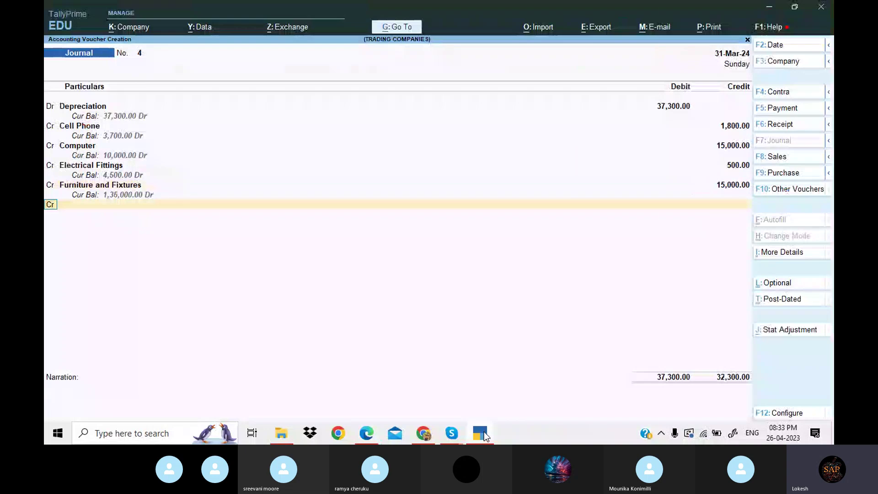
# - Credit Motor Vehicl with 5,000 as the last asset of the depreciation entry and save the journal voucher
pyautogui.hotkey('alt', 'Tab')
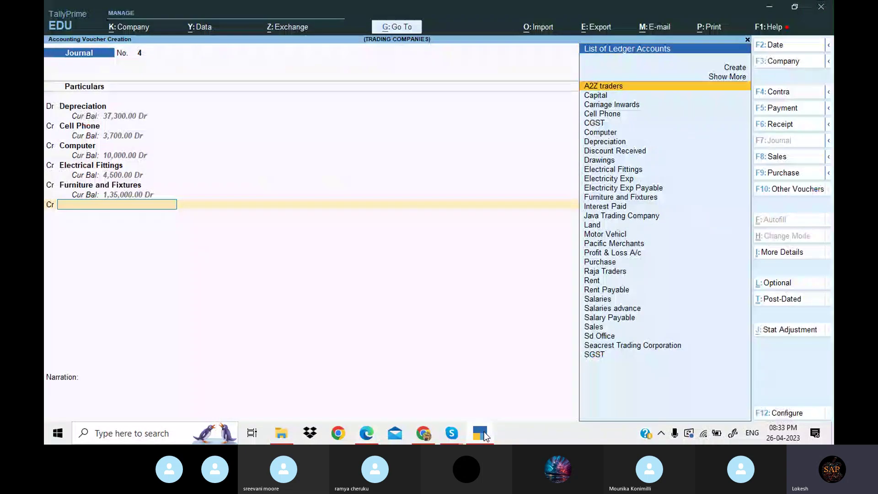
pyautogui.write('mo')
pyautogui.press('Return')
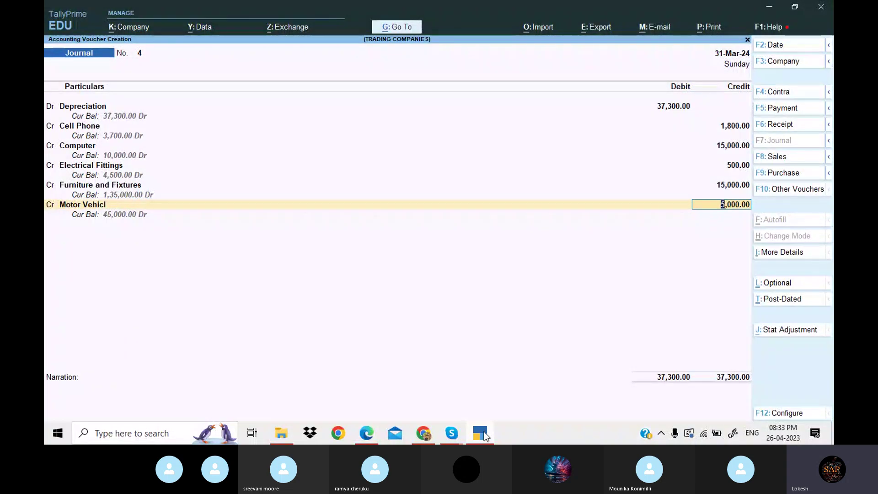
pyautogui.press('Return')
pyautogui.press('Return')
pyautogui.press('Return')
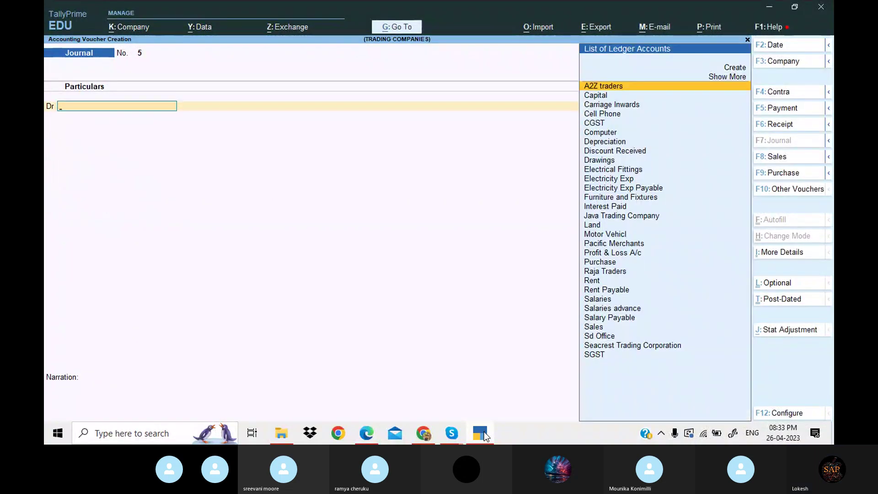
# - Find the first adjustment entry in the practice PDF and copy the account name Insurance Exp
pyautogui.click(480, 433)
pyautogui.scroll(-3, 486, 437)
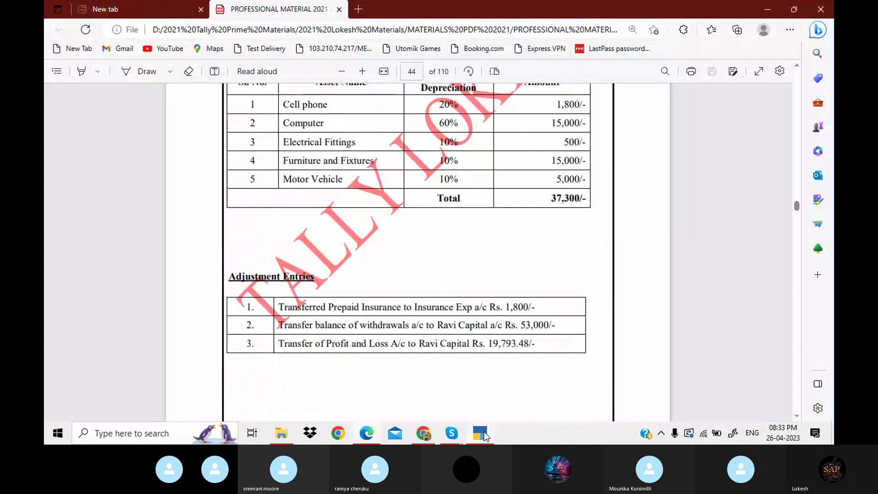
pyautogui.scroll(-2, 486, 437)
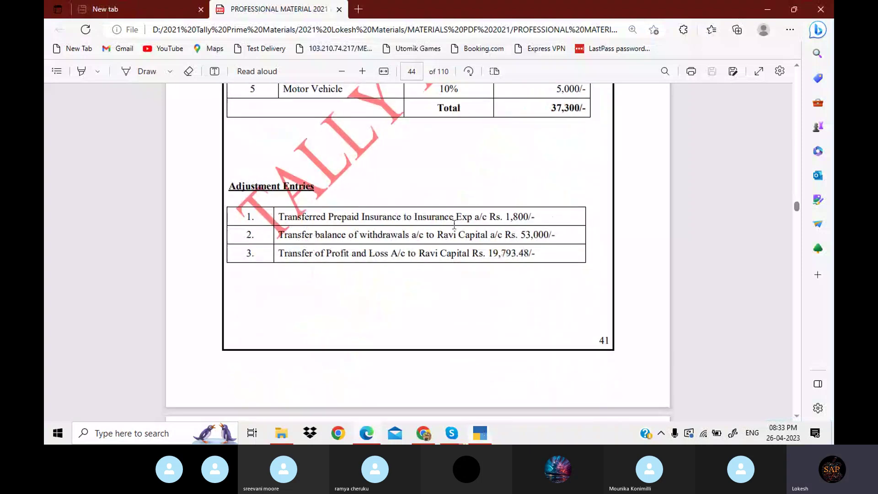
pyautogui.moveTo(417, 216); pyautogui.dragTo(472, 223)
pyautogui.hotkey('ctrl', 'c')
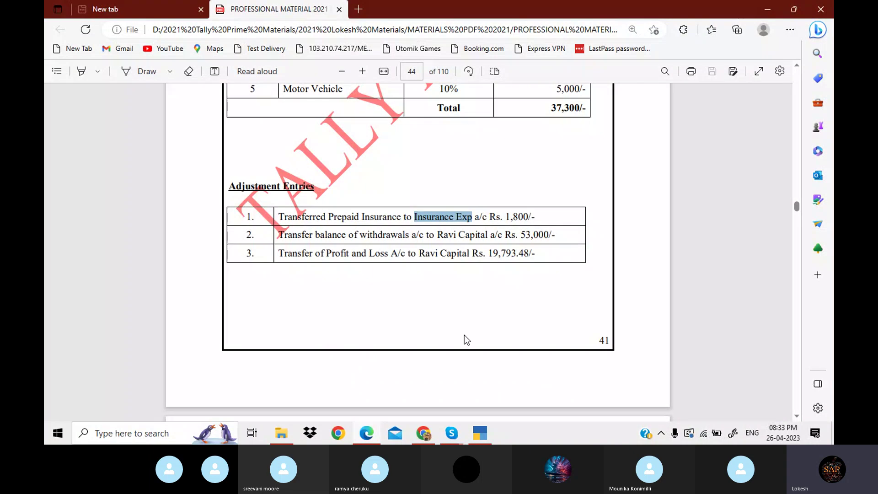
# - Create the ledger Insurance Exp under Indirect Expenses from the new journal's debit line, using the copied name
pyautogui.click(489, 430)
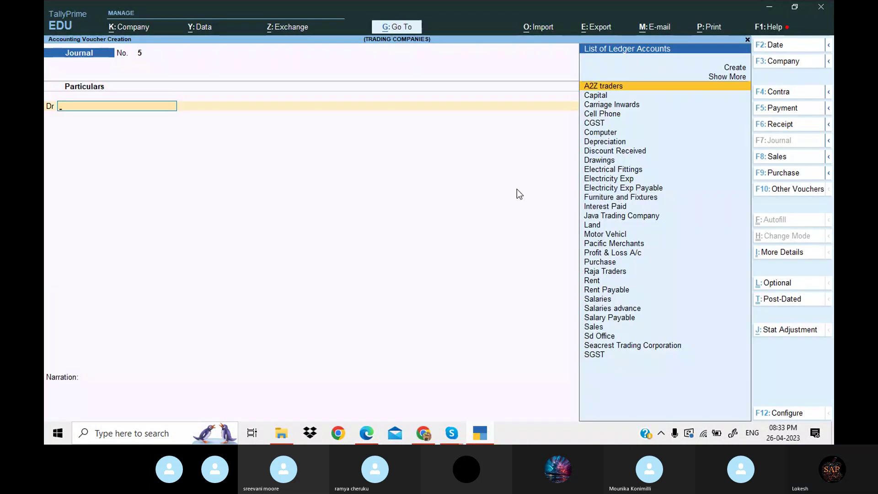
pyautogui.hotkey('alt', 'c')
pyautogui.hotkey('ctrl', 'v')
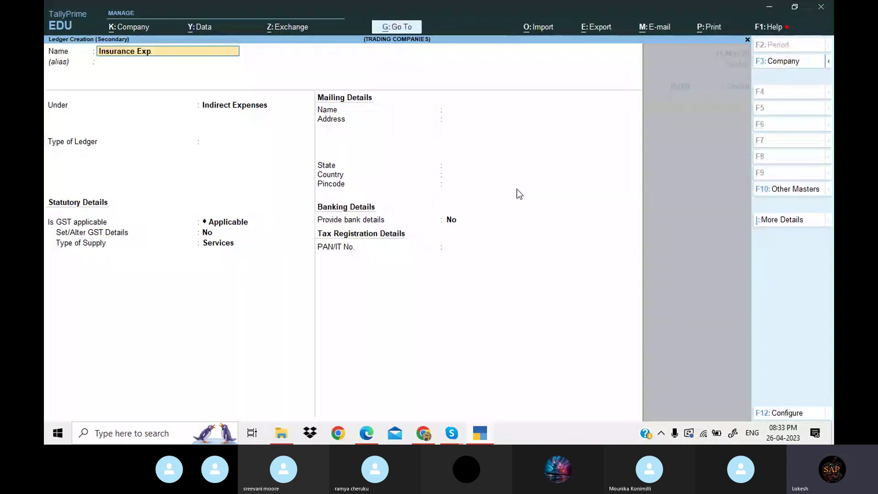
pyautogui.press('Return')
pyautogui.press('Return')
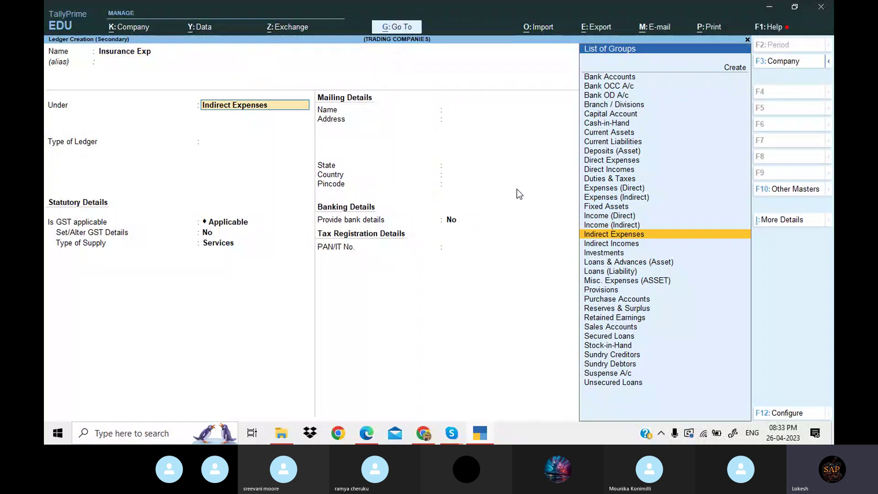
pyautogui.press('Return')
pyautogui.press('Return')
pyautogui.press('Return')
pyautogui.press('Return')
pyautogui.press('Return')
pyautogui.press('Return')
pyautogui.press('Return')
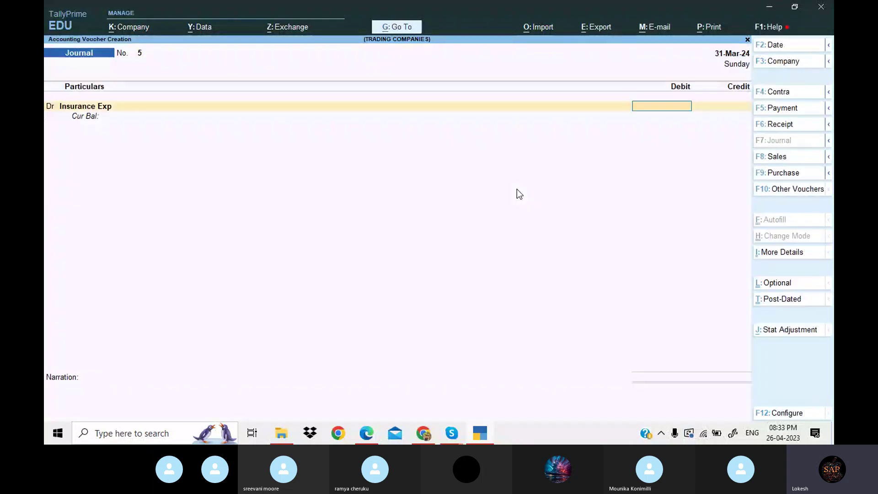
# - Check the prepaid insurance amount in the practice PDF and debit Insurance Exp with 1,800
pyautogui.hotkey('alt', 'Tab')
pyautogui.hotkey('alt', 'Tab')
pyautogui.write('1,800')
pyautogui.press('Return')
# - Start a new ledger for the credit line, name it Prepaid Insurance and group it under Current Assets
pyautogui.hotkey('alt', 'c')
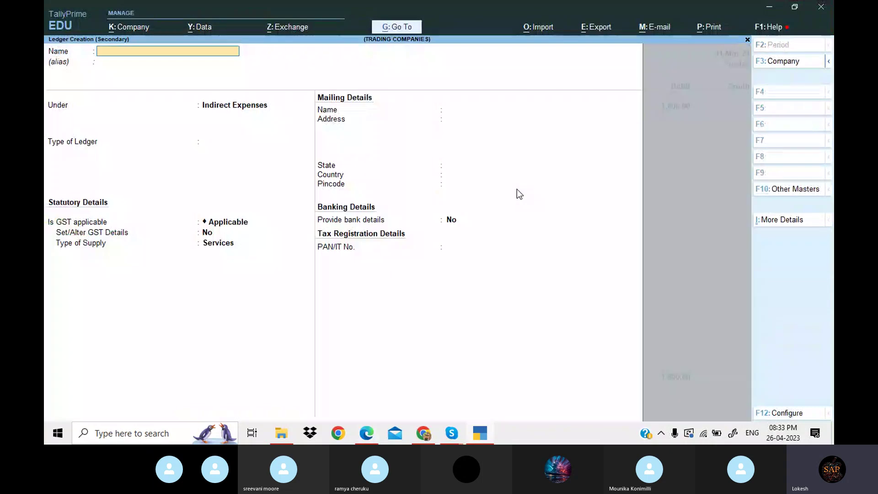
pyautogui.write('Prepaid')
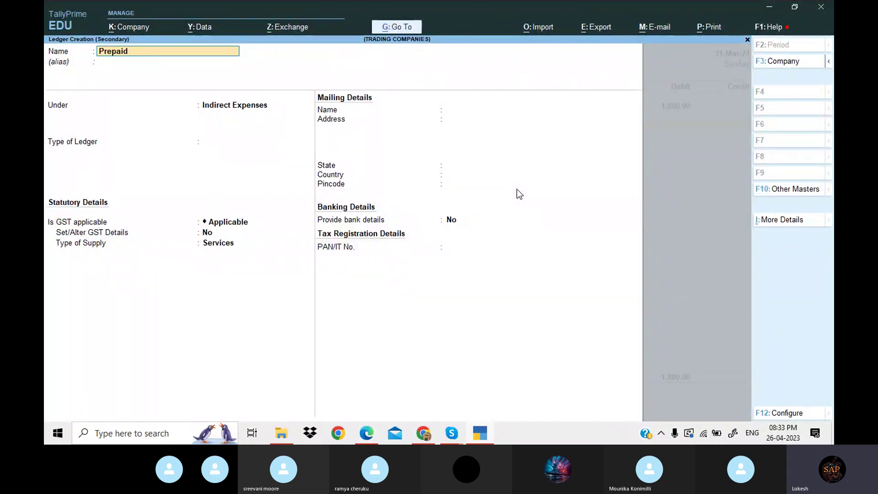
pyautogui.write(' eU')
pyautogui.write('Insurance')
pyautogui.press('Return')
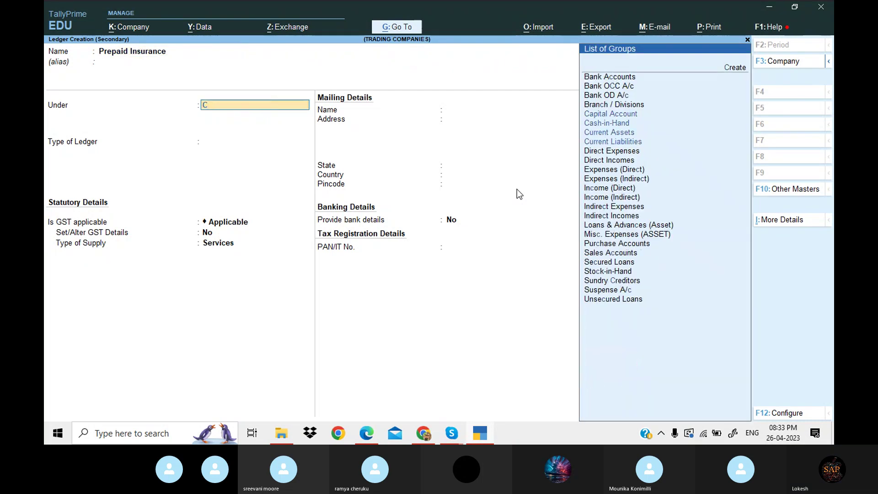
pyautogui.write('Cur')
pyautogui.press('Return')
# - Save the Prepaid Insurance ledger with its default details, credit it with 1,800 and save the journal voucher
pyautogui.press('Return')
pyautogui.press('Return')
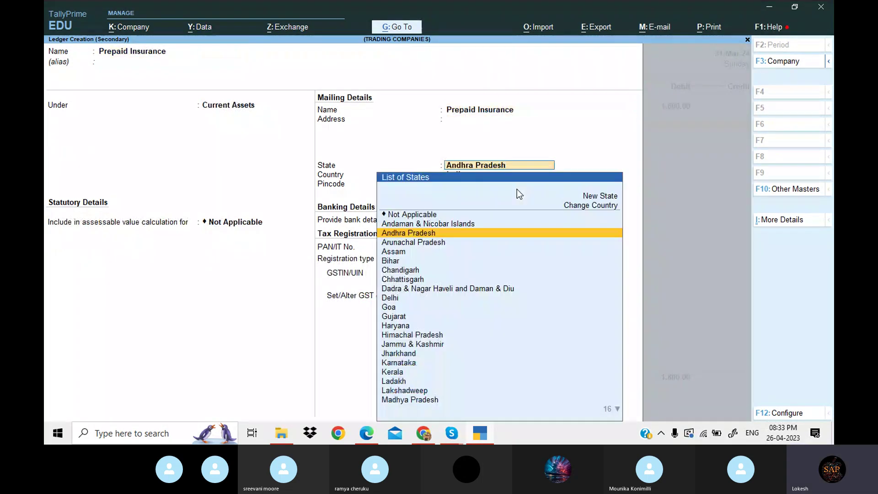
pyautogui.press('Return')
pyautogui.press('Return')
pyautogui.press('Return')
pyautogui.press('Return')
pyautogui.press('Return')
pyautogui.press('Return')
pyautogui.press('Return')
pyautogui.press('Return')
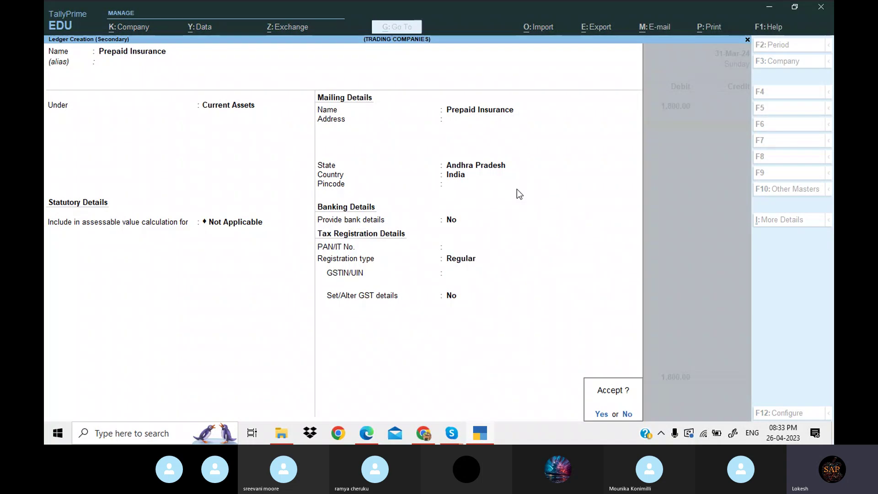
pyautogui.press('Return')
pyautogui.press('Return')
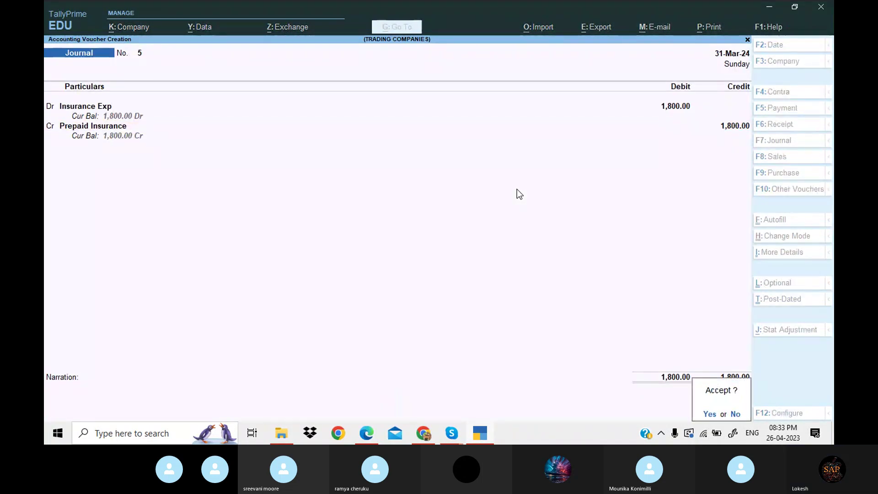
pyautogui.press('Return')
# - Check the withdrawals transfer in the practice PDF and debit Drawings with 53,000 in the new journal voucher
pyautogui.write('dra')
pyautogui.press('Return')
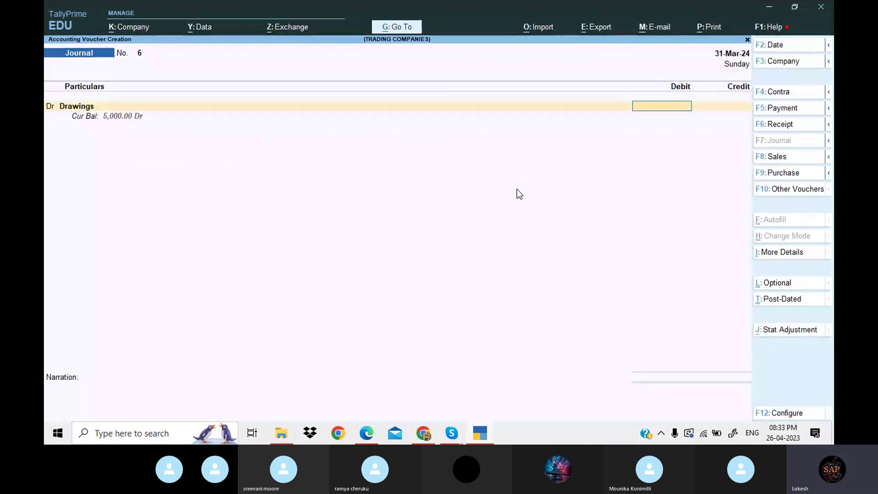
pyautogui.click(480, 433)
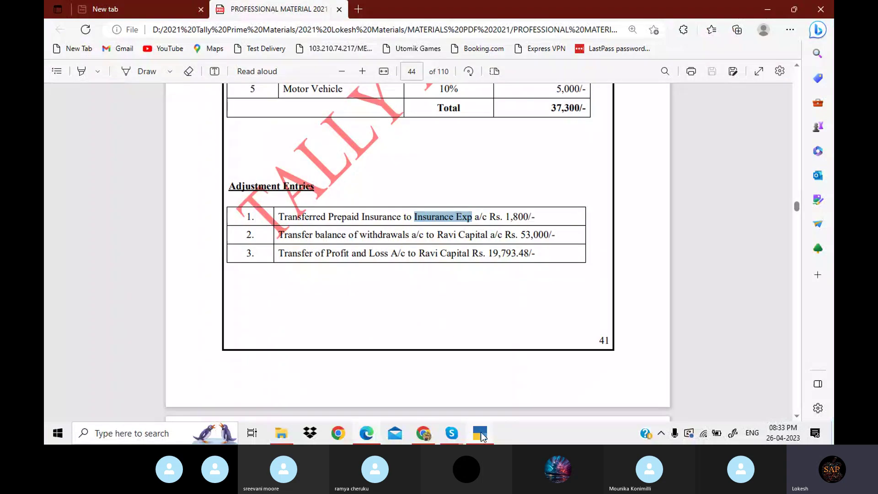
pyautogui.click(481, 434)
pyautogui.write('53000')
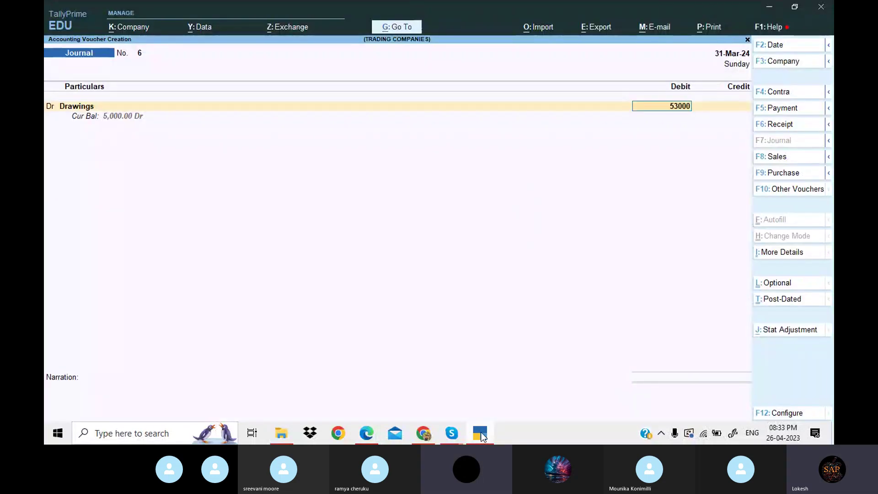
pyautogui.press('Return')
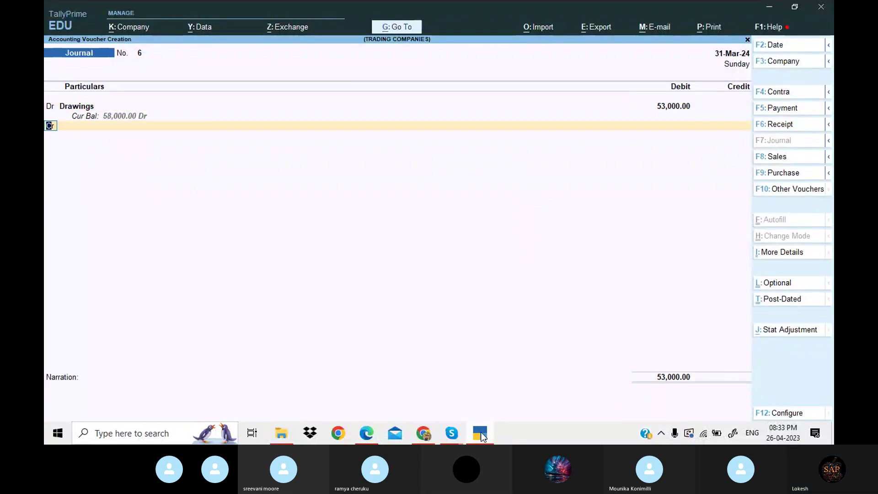
# - Check the receiving account in the practice PDF, credit Capital with 53,000 and save the journal voucher
pyautogui.click(481, 435)
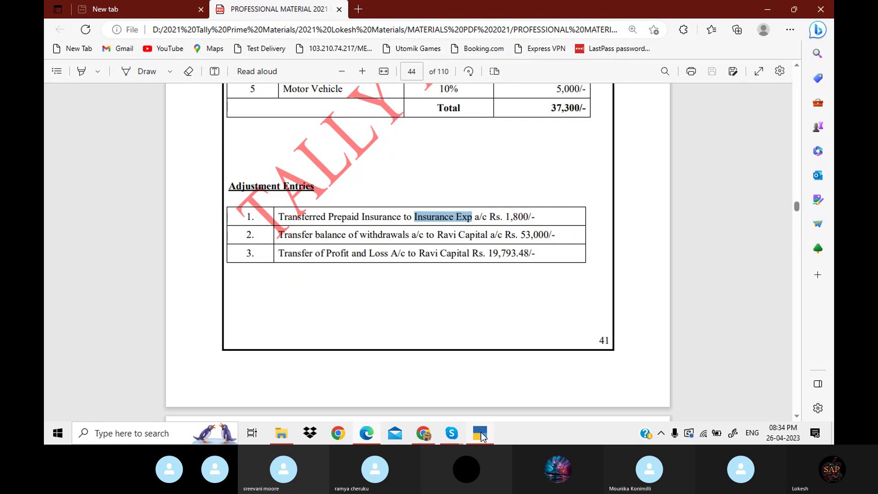
pyautogui.click(481, 434)
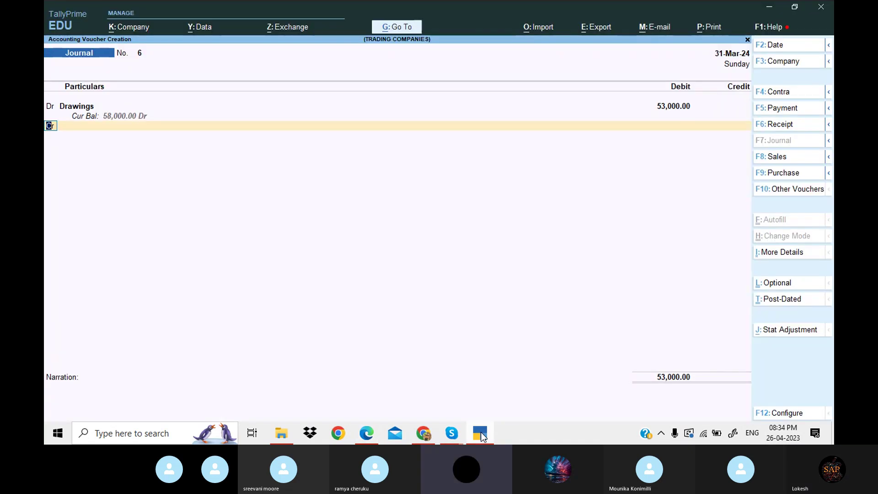
pyautogui.press('Return')
pyautogui.write('Ca')
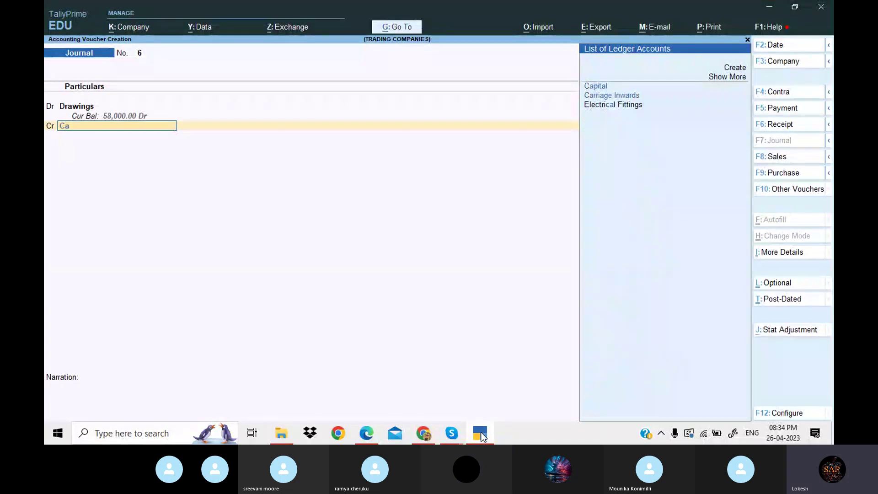
pyautogui.press('Return')
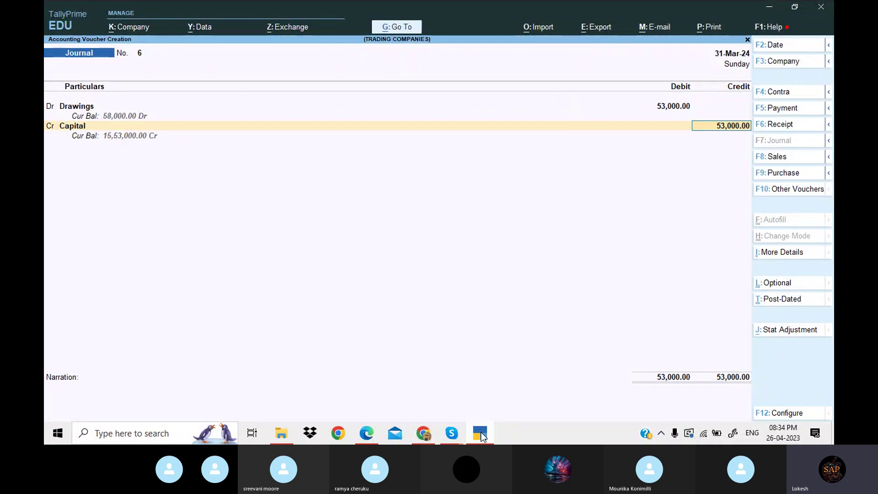
pyautogui.press('Return')
pyautogui.press('Return')
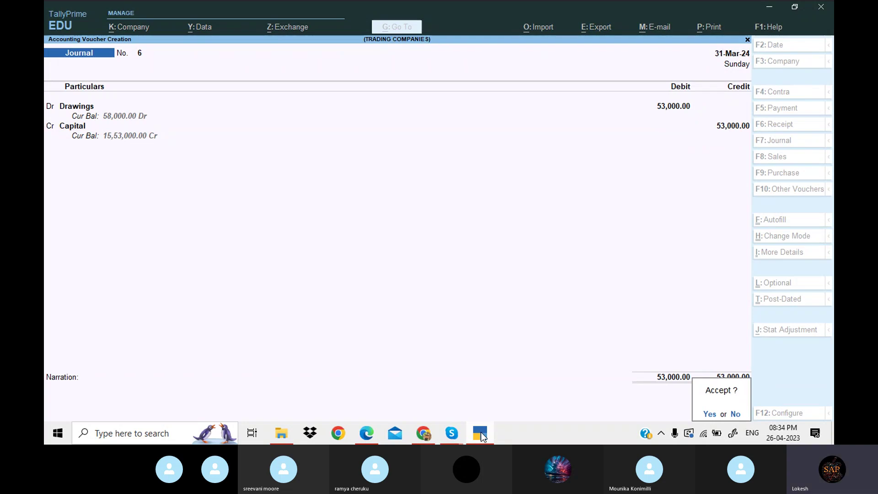
pyautogui.press('Return')
# - Check the third adjustment entry in the practice PDF and debit Profit & Loss A/c with 62,188.24 in a new journal voucher
pyautogui.write('Pr')
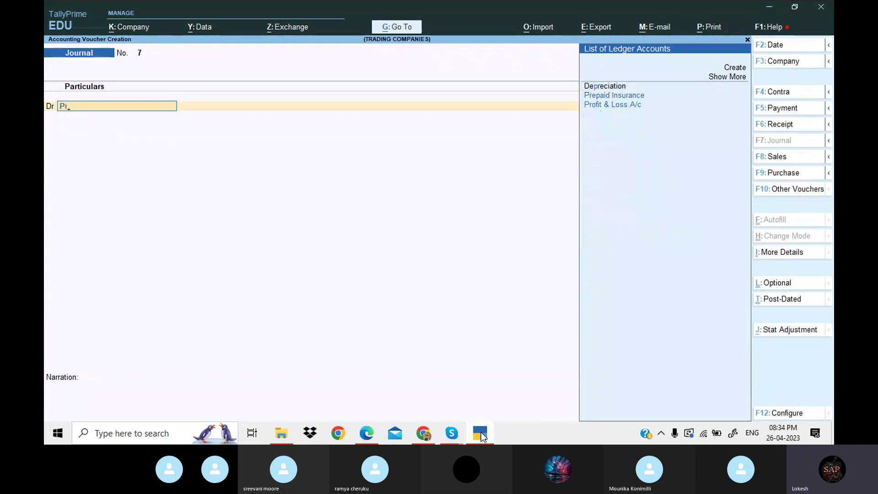
pyautogui.press('Down')
pyautogui.press('Down')
pyautogui.press('Return')
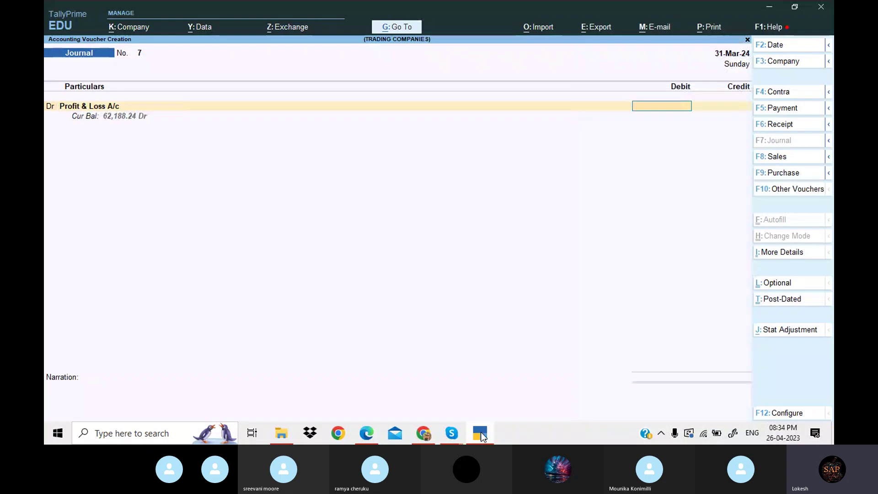
pyautogui.click(481, 435)
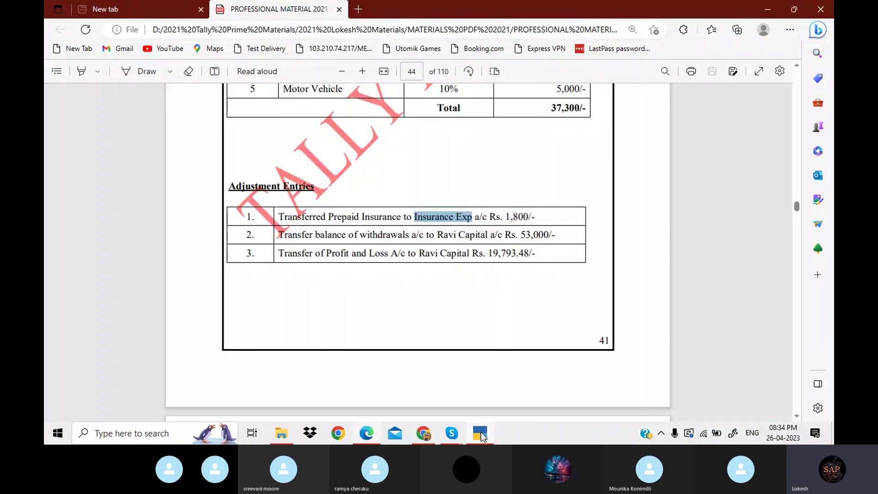
pyautogui.moveTo(553, 235); pyautogui.dragTo(512, 235)
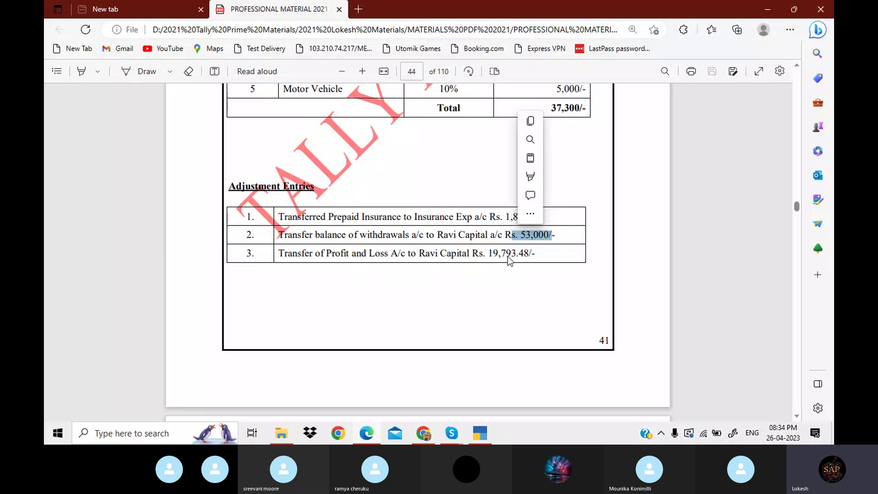
pyautogui.click(511, 257)
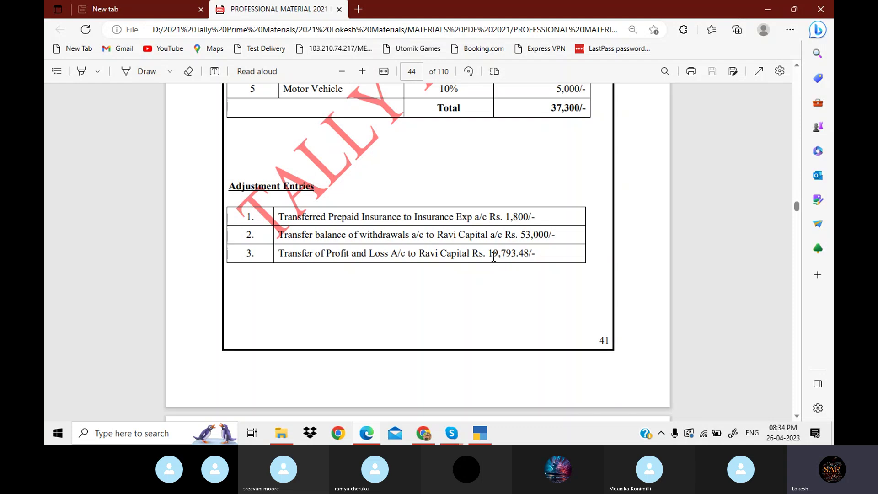
pyautogui.click(481, 433)
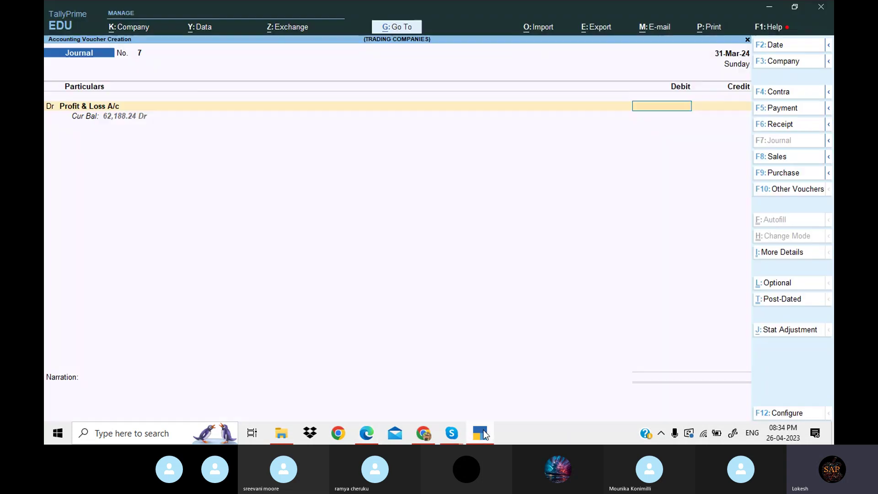
pyautogui.write('2188.24')
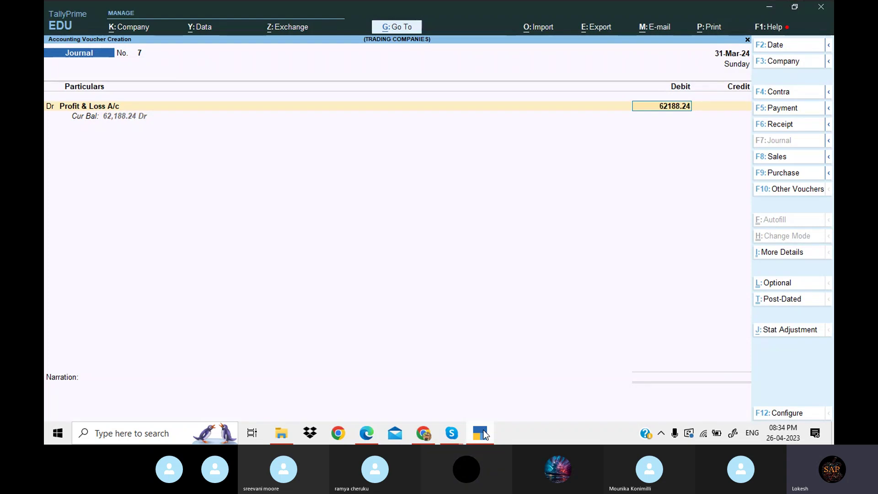
pyautogui.press('Return')
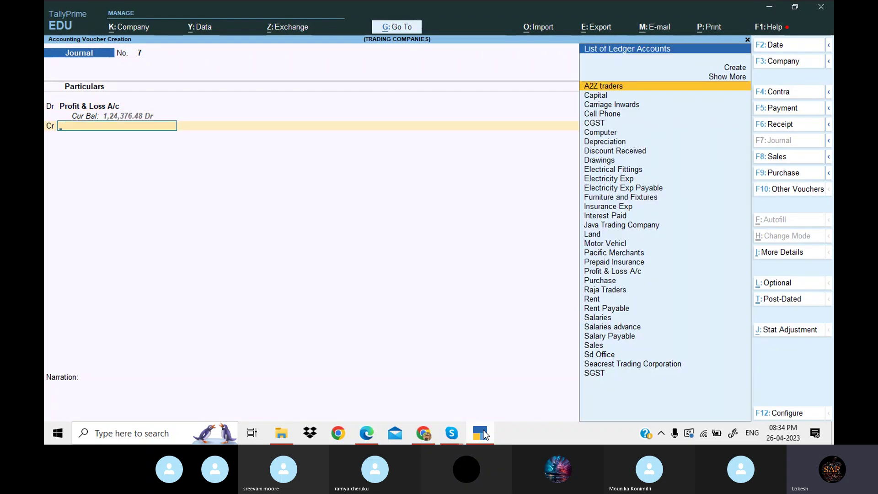
# - Credit Capital with 62,188.24 to balance the profit and loss transfer
pyautogui.write('Ca')
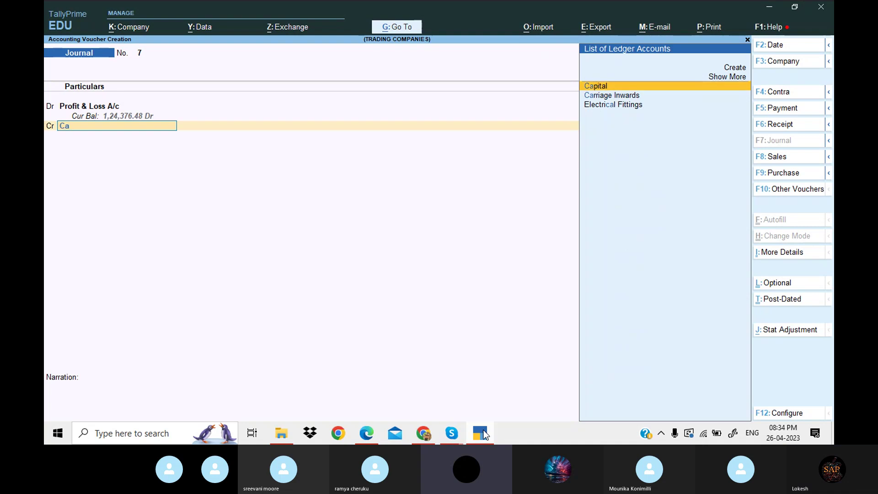
pyautogui.press('Return')
pyautogui.press('Return')
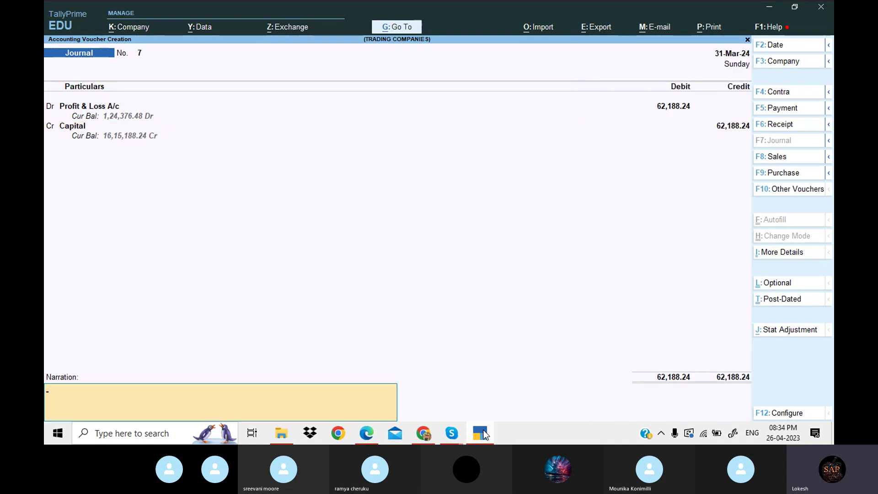
# - Save the profit and loss transfer journal voucher and check the practice PDF for any further adjustment entries
pyautogui.press('Return')
pyautogui.press('Return')
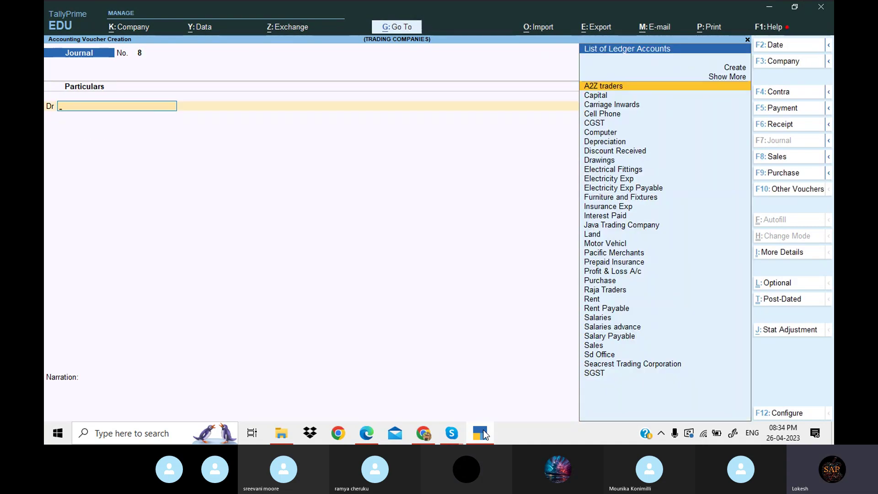
pyautogui.click(483, 433)
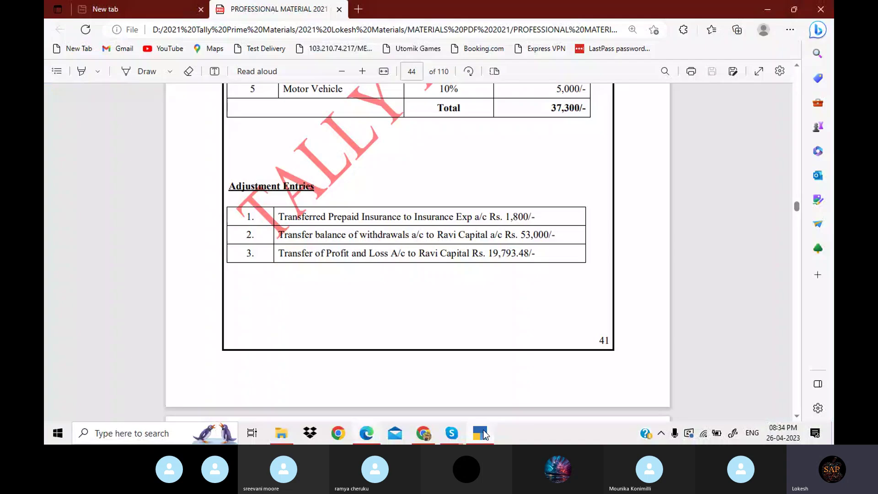
pyautogui.click(483, 434)
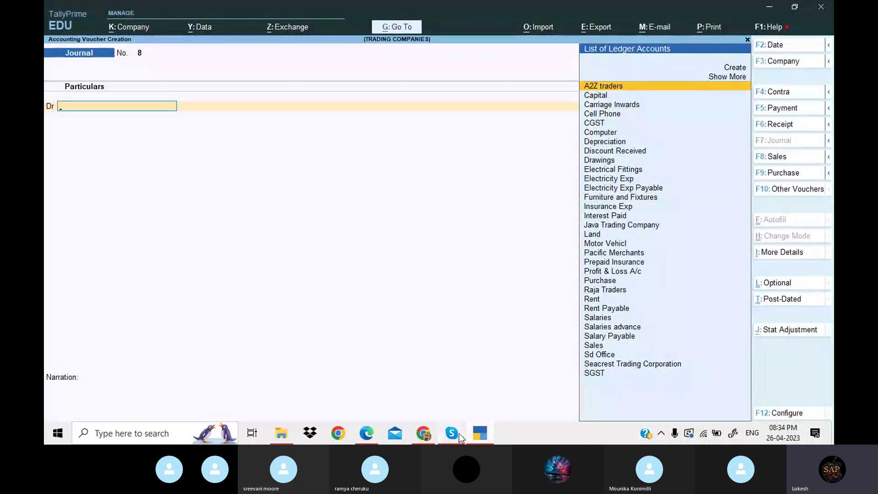
pyautogui.moveTo(461, 438)
pyautogui.click(441, 387)
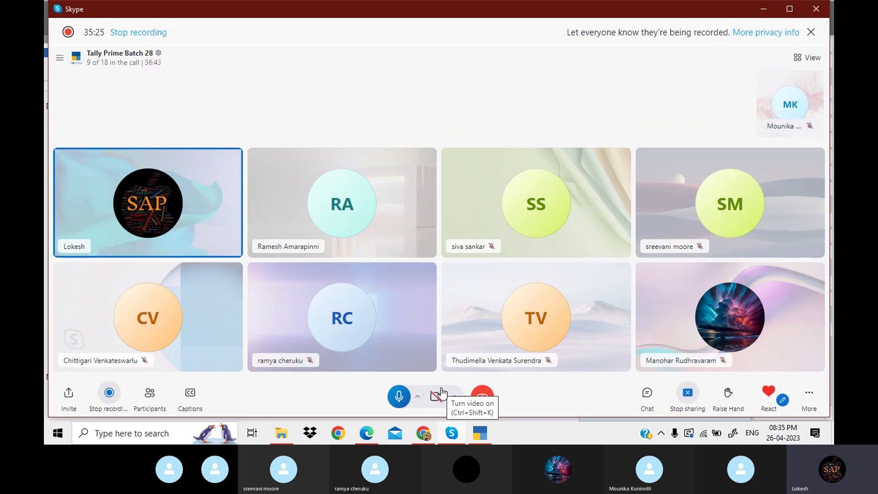
pyautogui.click(486, 433)
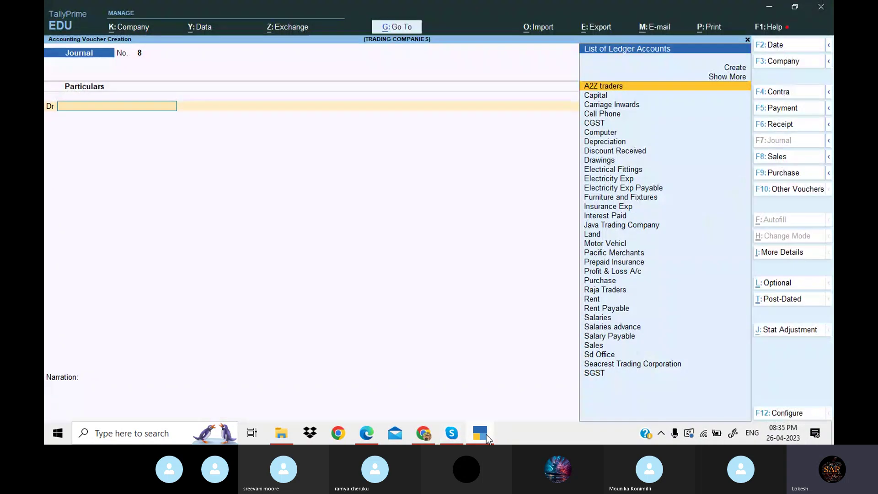
# - Leave voucher entry and split the (TRADING COMPANIES) company data from 1-Apr-24
pyautogui.press('Escape')
pyautogui.press('y')
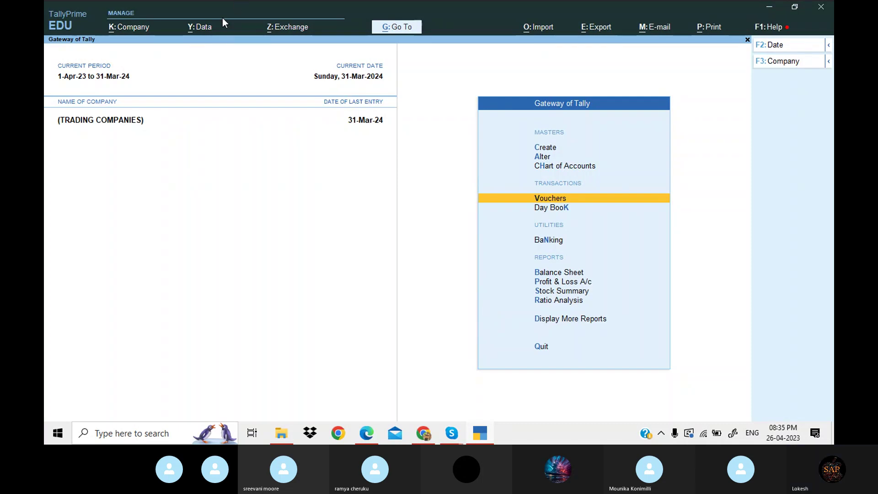
pyautogui.click(215, 33)
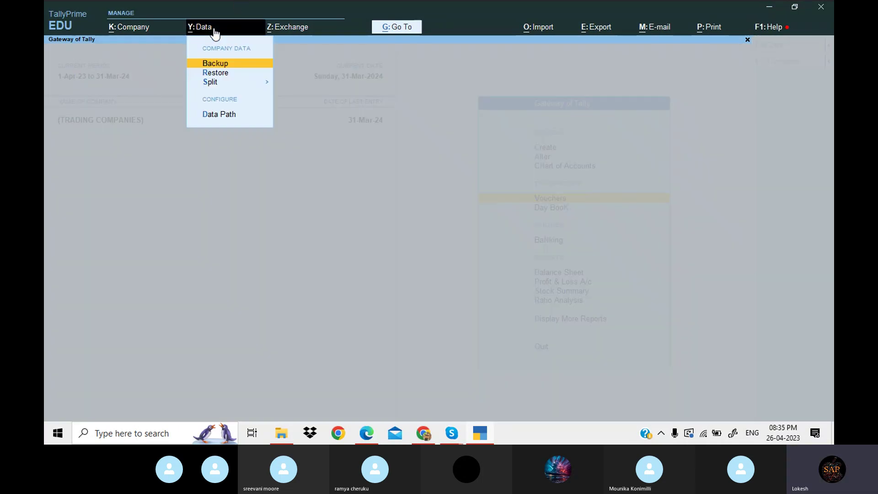
pyautogui.click(252, 86)
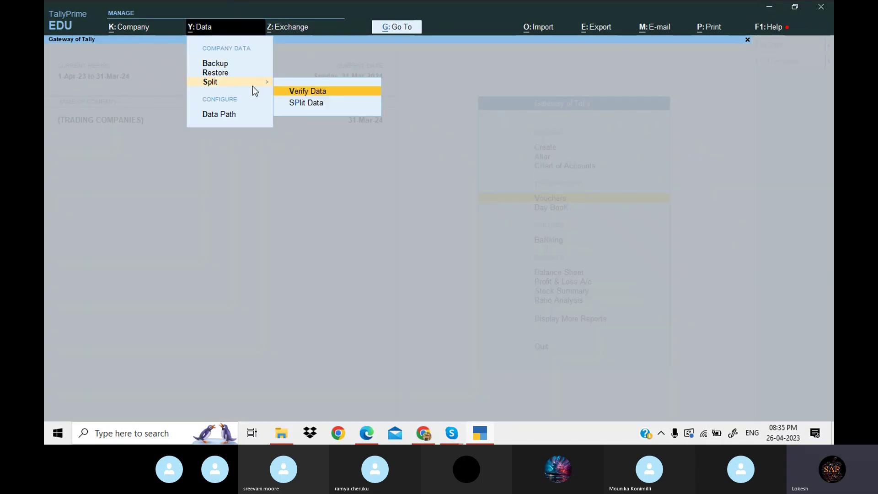
pyautogui.click(303, 105)
pyautogui.press('Return')
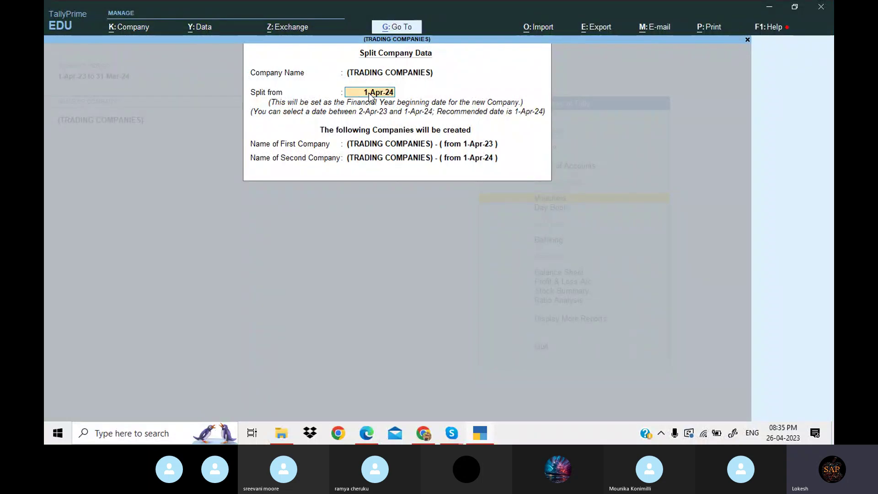
pyautogui.press('Return')
pyautogui.press('Return')
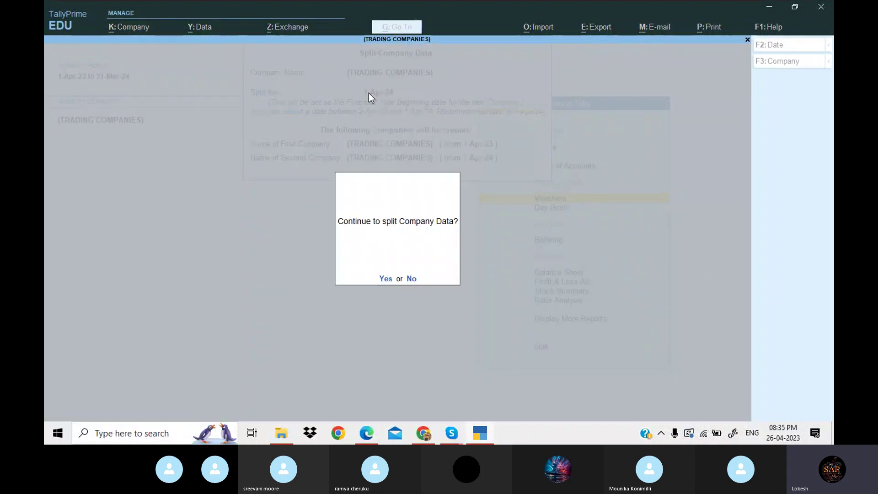
pyautogui.press('Return')
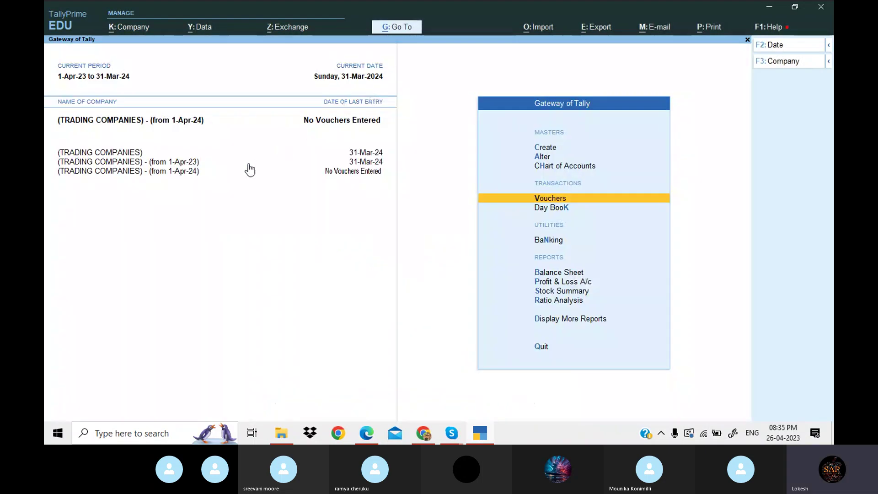
# - Delete the split company (TRADING COMPANIES) - (from 1-Apr-23)
pyautogui.click(142, 30)
pyautogui.press('Down')
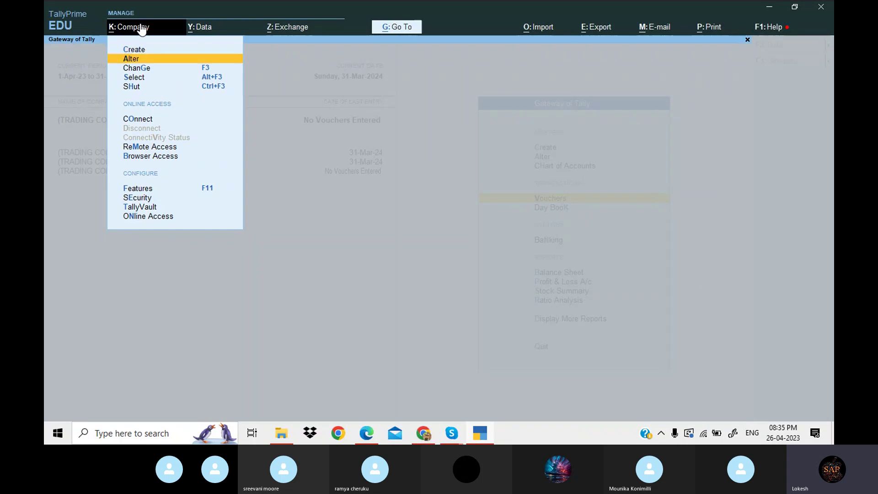
pyautogui.press('Return')
pyautogui.press('Up')
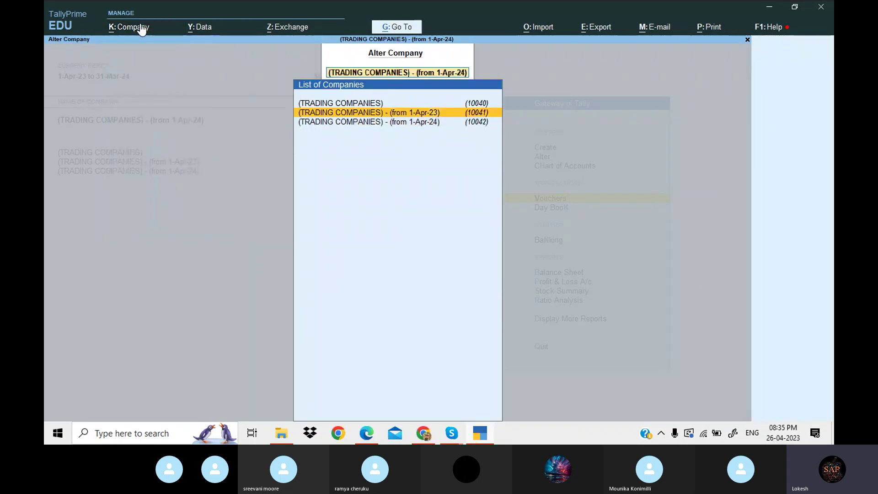
pyautogui.press('Return')
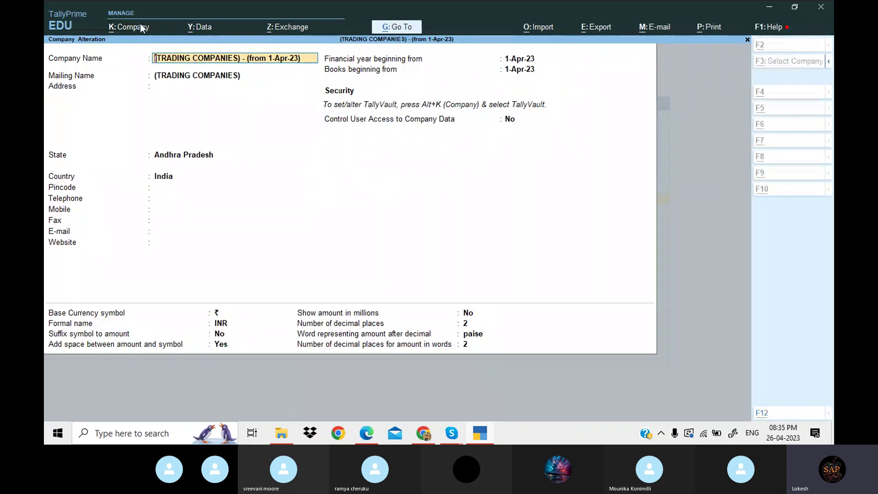
pyautogui.hotkey('alt', 'd')
pyautogui.press('y')
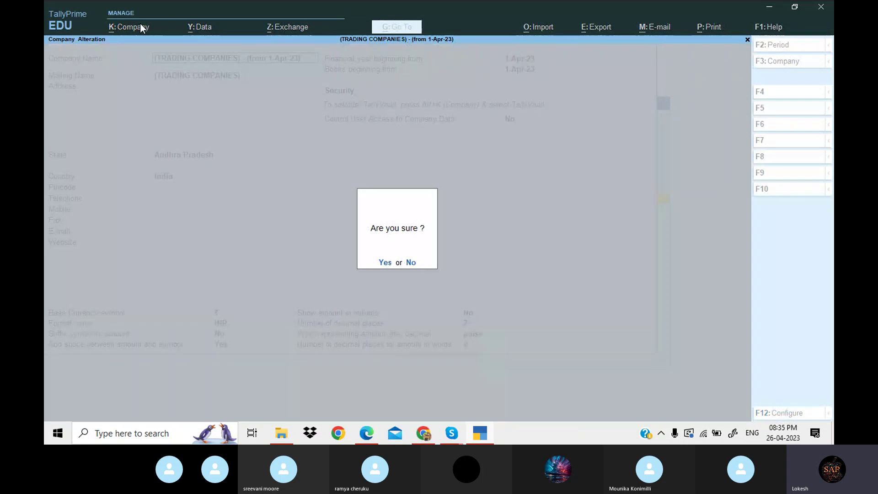
pyautogui.press('y')
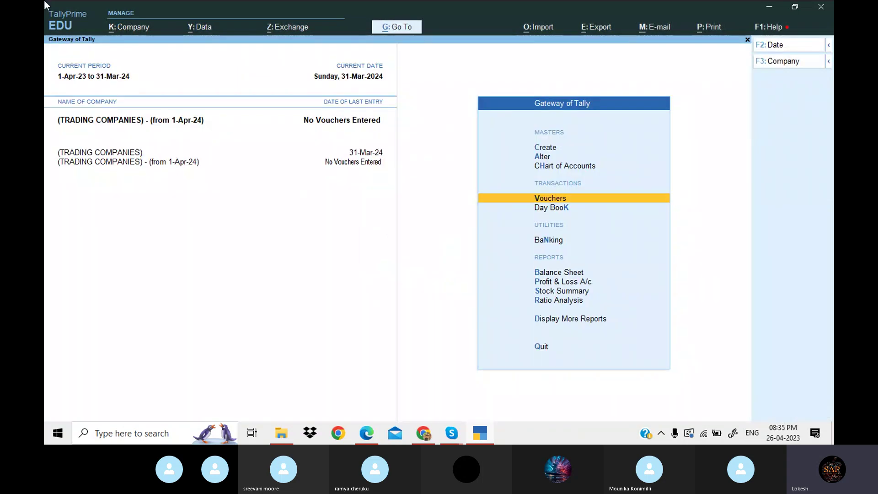
# - Rename the original (TRADING COMPANIES) company as (TRADING COMPANIES) 23-24 and save the alteration
pyautogui.click(129, 28)
pyautogui.press('Down')
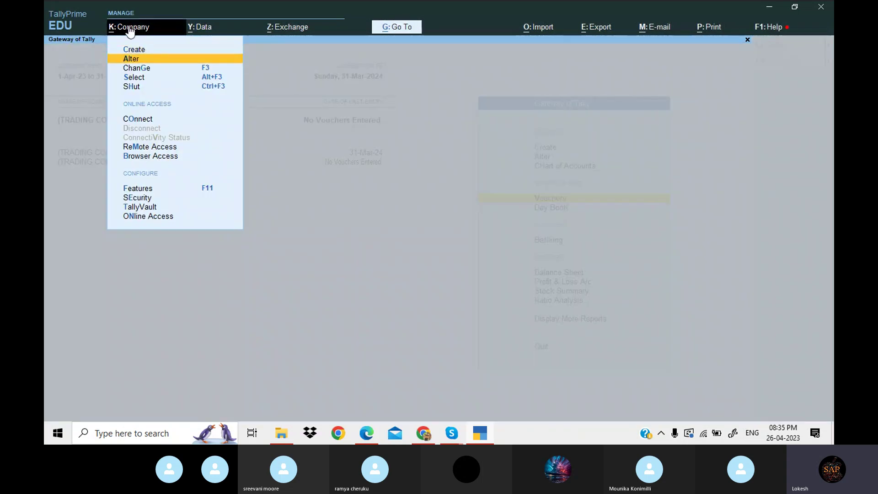
pyautogui.press('Return')
pyautogui.press('Up')
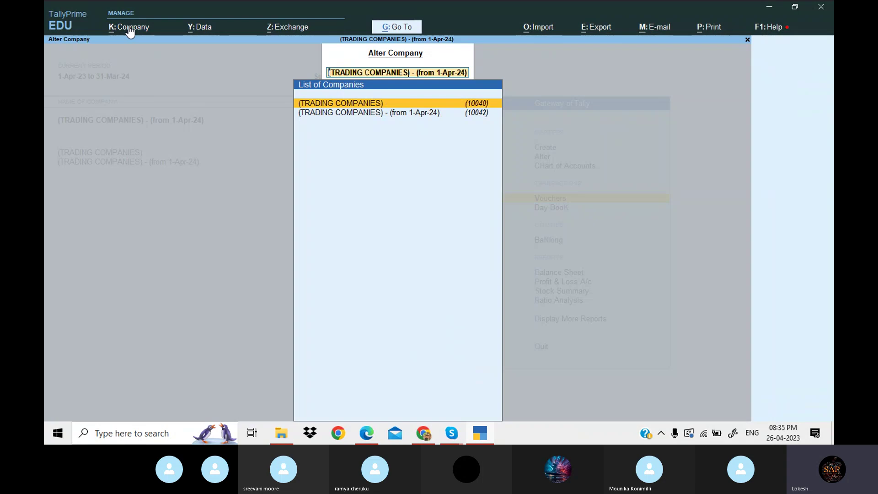
pyautogui.press('Return')
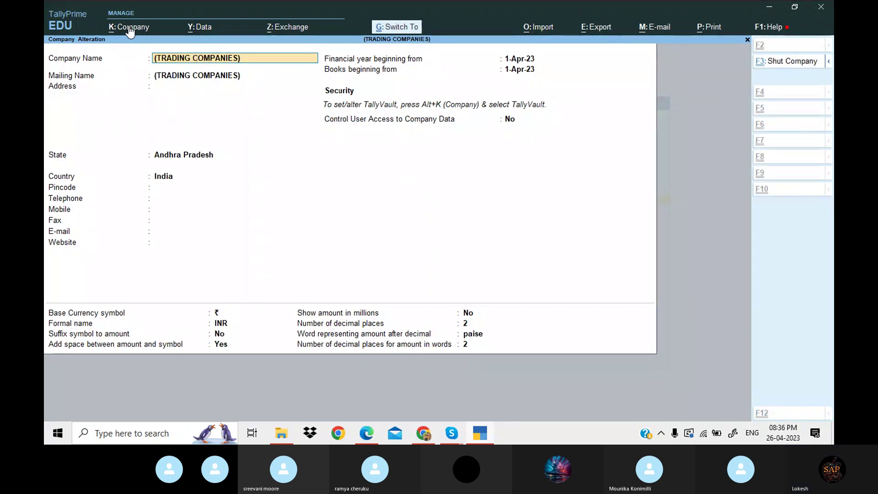
pyautogui.press('ctrl')
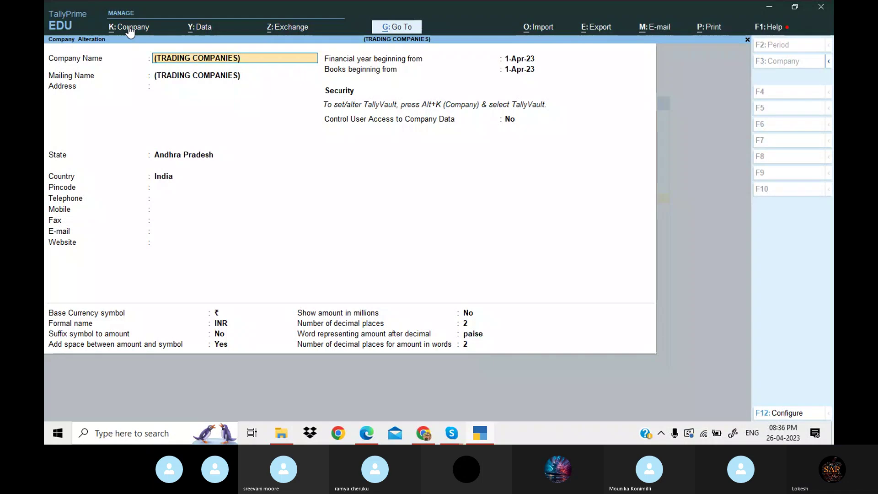
pyautogui.write('23')
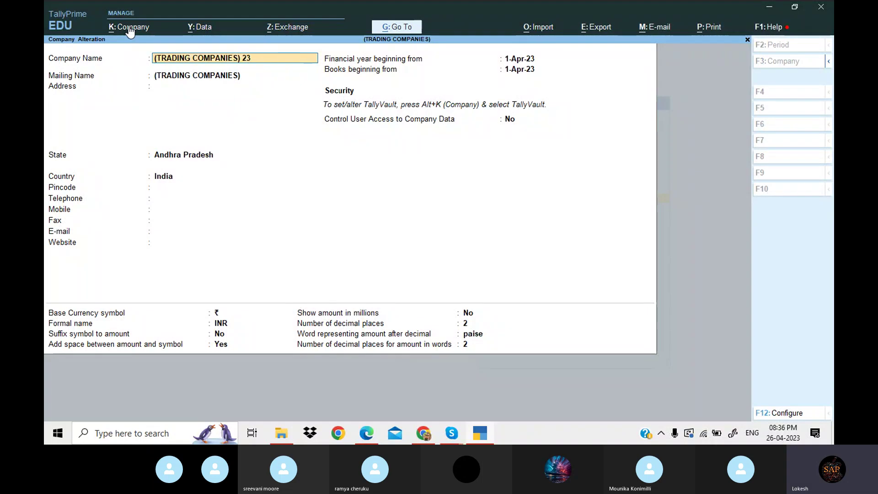
pyautogui.write('-24')
pyautogui.press('Return')
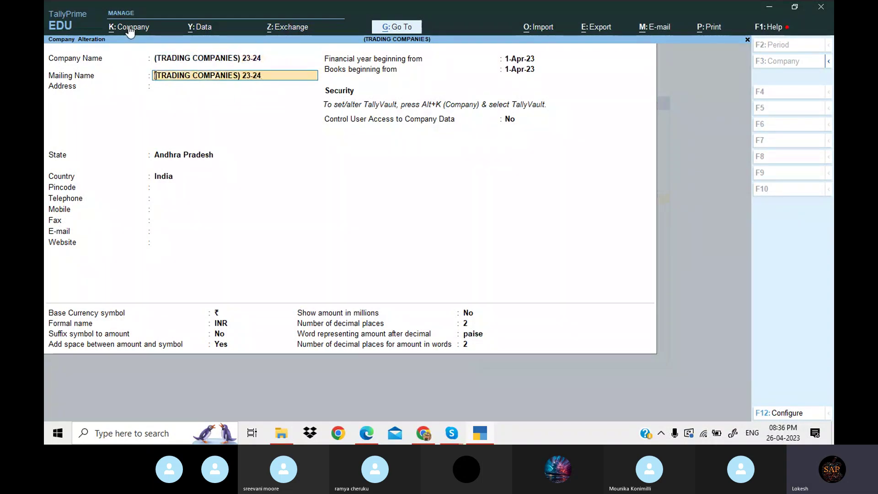
pyautogui.press('ctrl')
pyautogui.hotkey('ctrl', 'a')
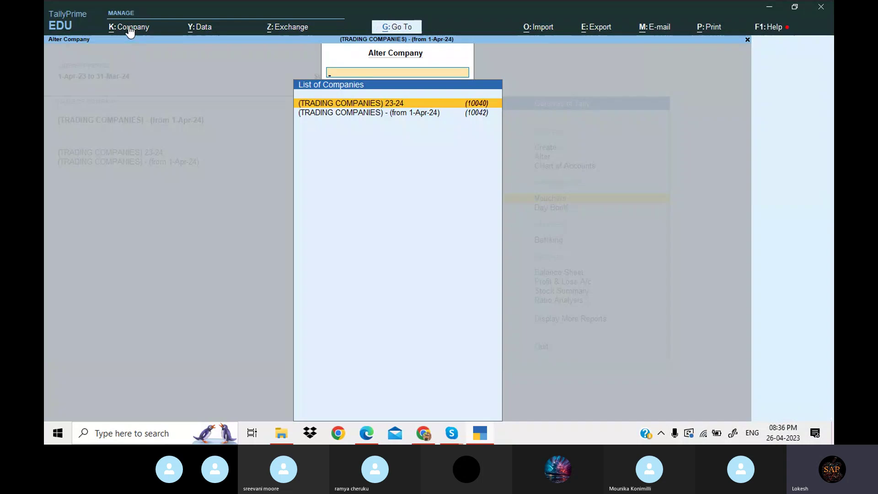
# - Rename the company (TRADING COMPANIES) - (from 1-Apr-24) as (TRADING COMPANIES) - 24-25 and save the alteration
pyautogui.press('Down')
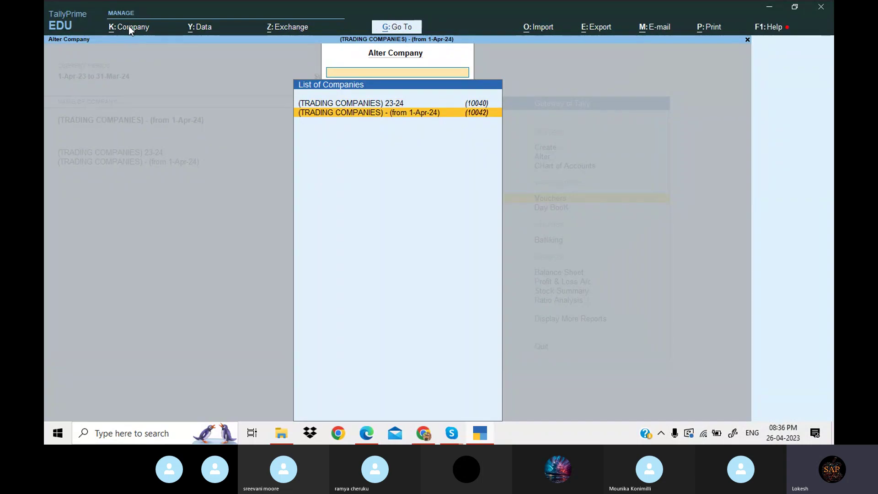
pyautogui.press('Return')
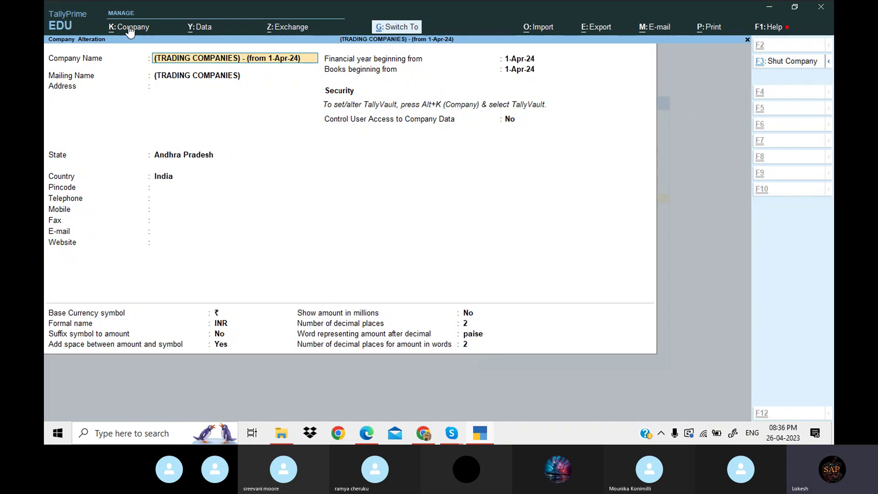
pyautogui.press('BackSpace')
pyautogui.press('BackSpace')
pyautogui.press('BackSpace')
pyautogui.press('BackSpace')
pyautogui.press('BackSpace')
pyautogui.press('BackSpace')
pyautogui.press('BackSpace')
pyautogui.press('BackSpace')
pyautogui.press('BackSpace')
pyautogui.press('BackSpace')
pyautogui.press('BackSpace')
pyautogui.press('BackSpace')
pyautogui.press('BackSpace')
pyautogui.press('BackSpace')
pyautogui.press('BackSpace')
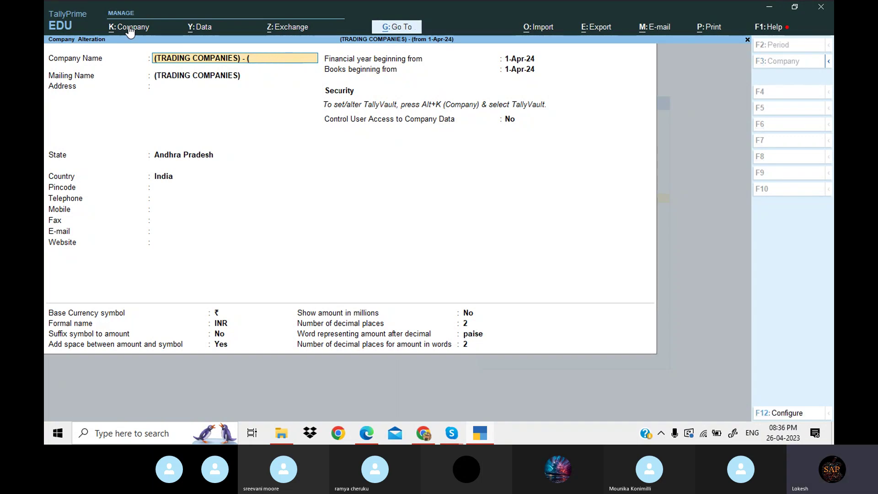
pyautogui.write('24-')
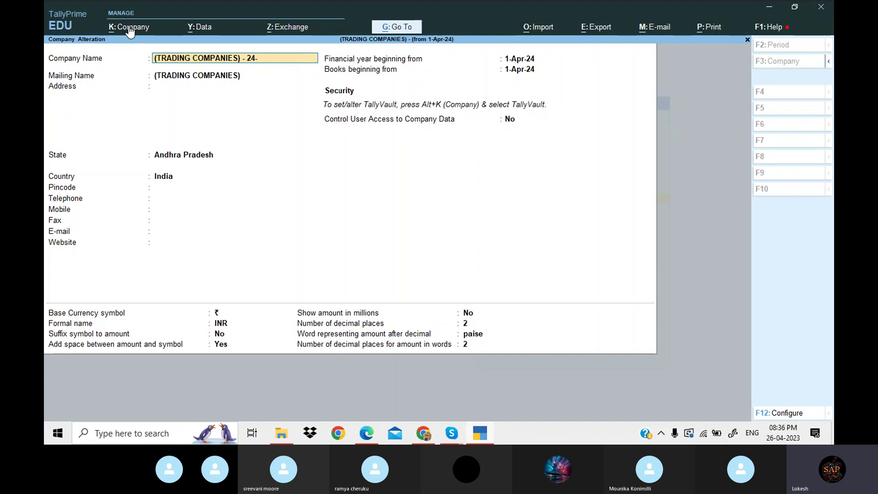
pyautogui.write('25')
pyautogui.press('Return')
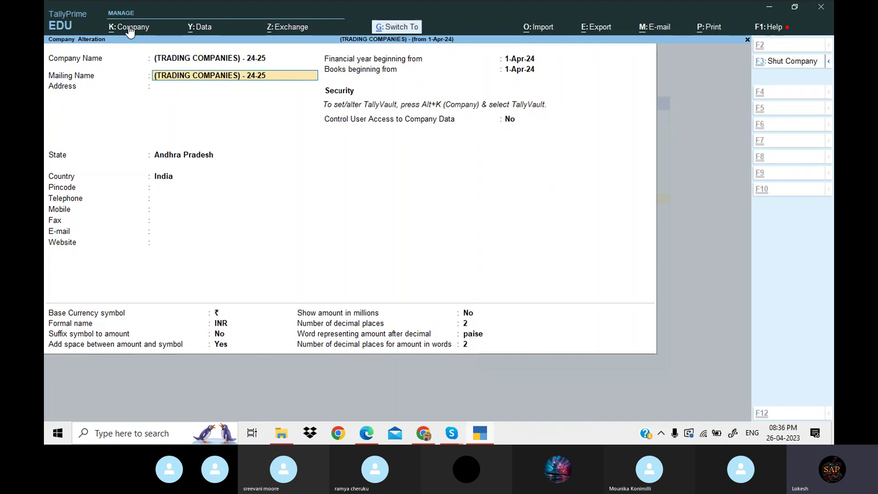
pyautogui.hotkey('ctrl', 'a')
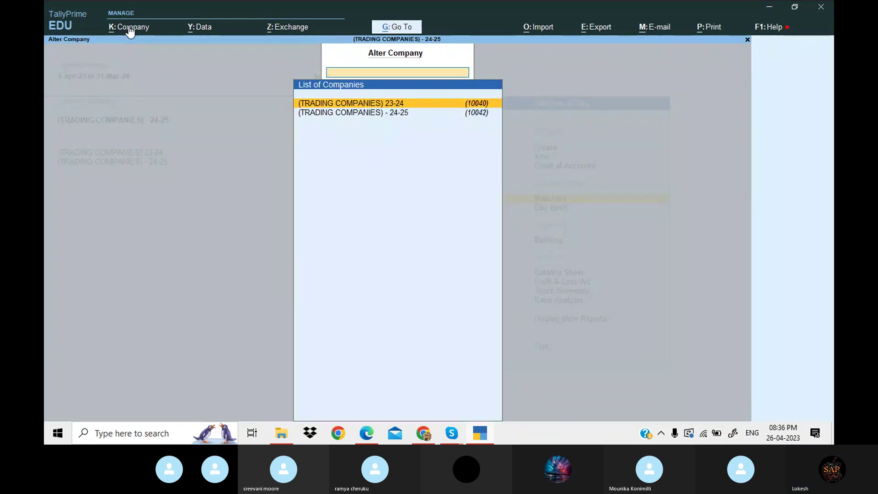
pyautogui.press('Escape')
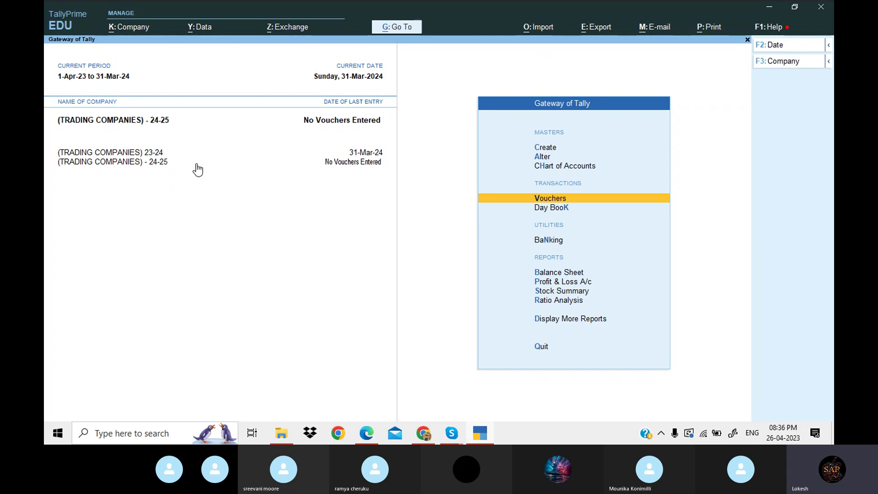
# - Make (TRADING COMPANIES) 23-24 the active company and examine its Balance Sheet in detailed form
pyautogui.click(160, 154)
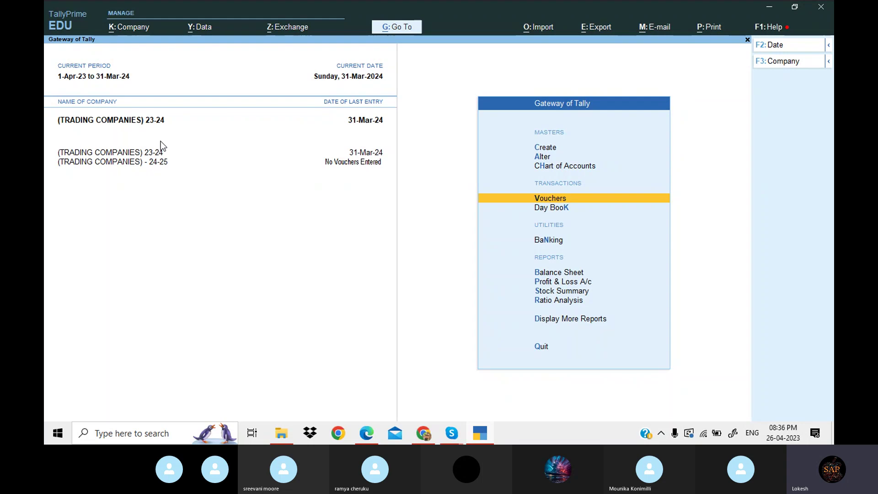
pyautogui.press('Down')
pyautogui.press('Down')
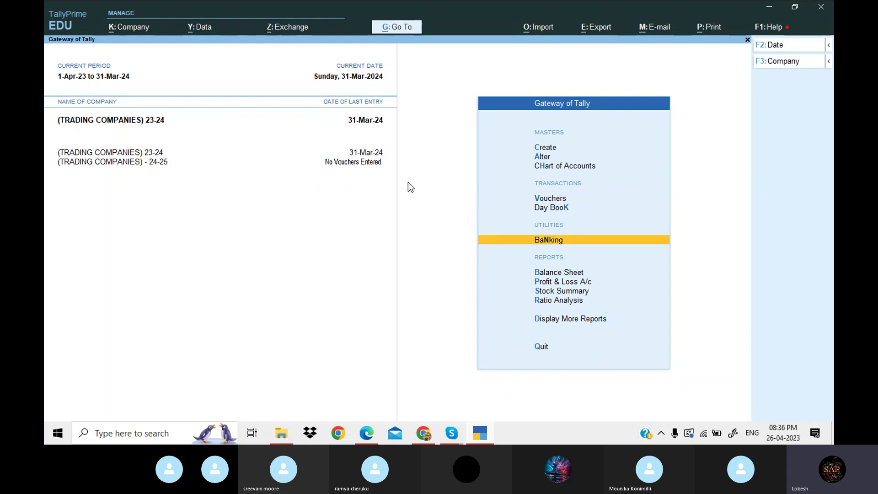
pyautogui.press('Down')
pyautogui.press('Down')
pyautogui.press('Up')
pyautogui.press('Return')
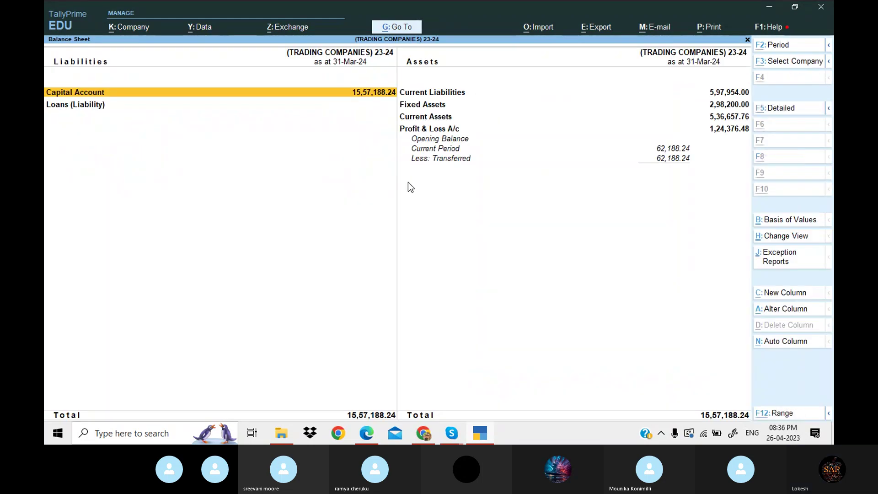
pyautogui.hotkey('alt', 'F5')
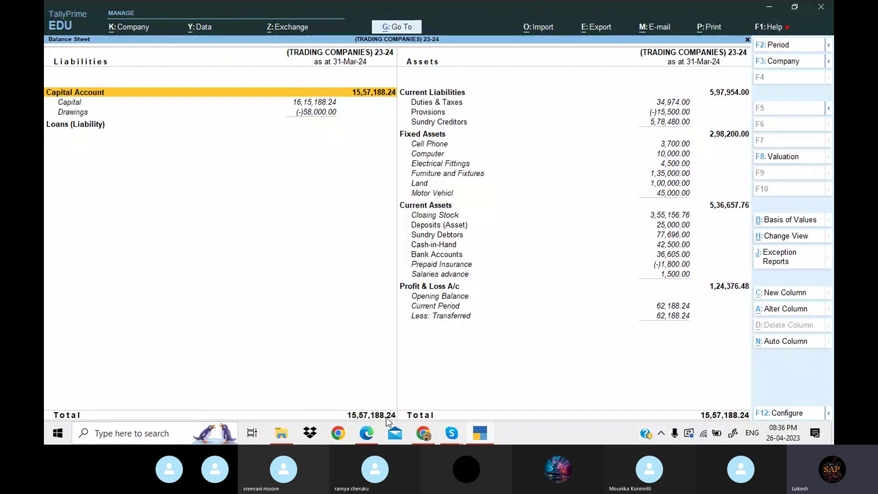
pyautogui.press('Escape')
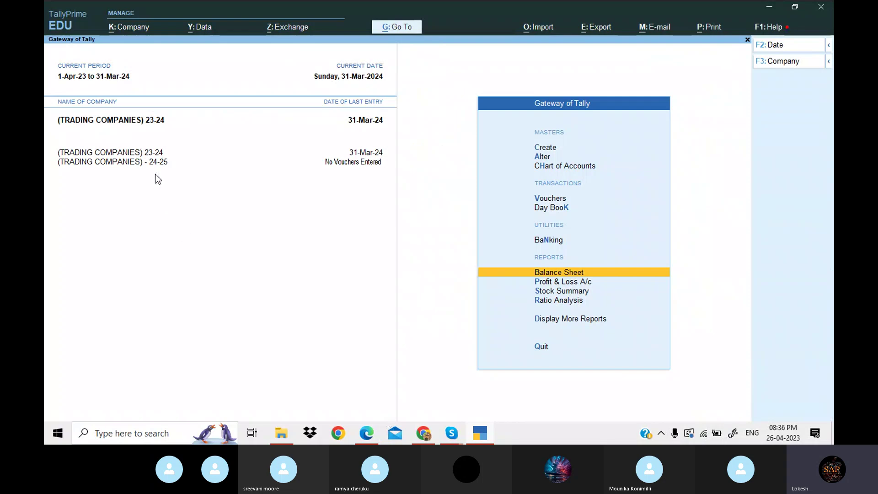
# - Make (TRADING COMPANIES) - 24-25 the active company and examine its Balance Sheet in detailed form
pyautogui.click(160, 163)
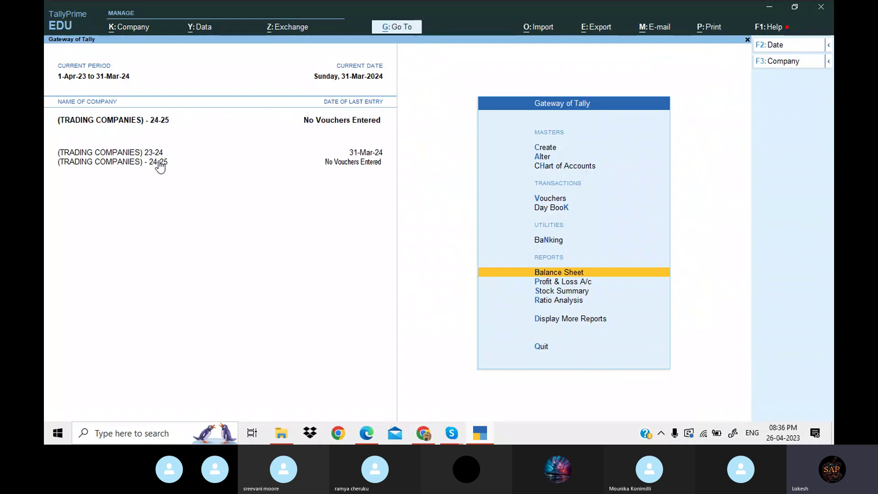
pyautogui.click(577, 266)
pyautogui.hotkey('alt', 'F5')
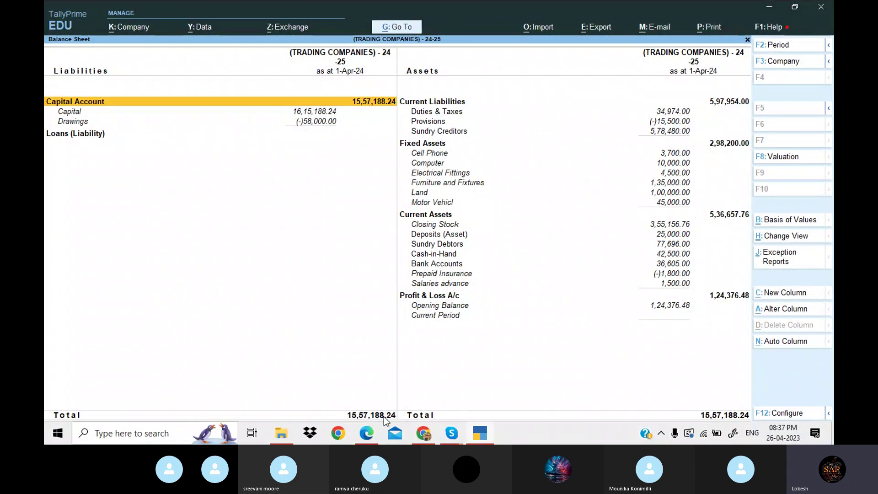
pyautogui.press('Escape')
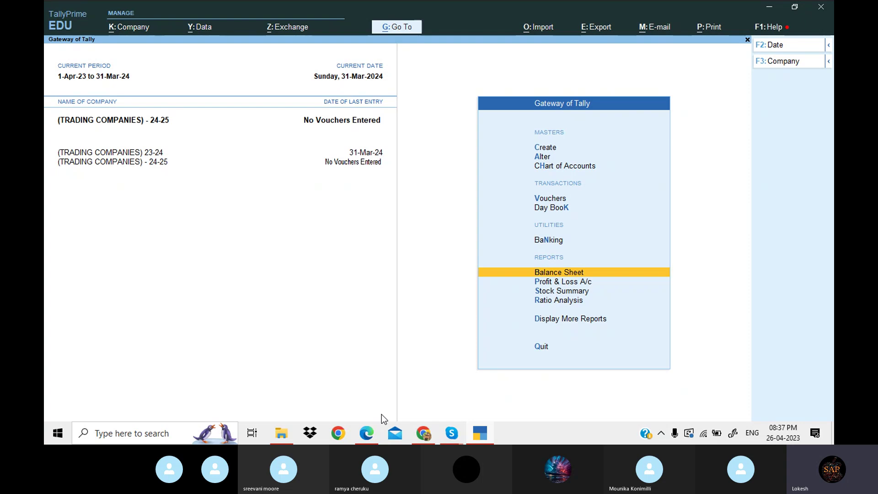
# - Switch to the course material PDF in Edge and read the Separate Discount Column and IGST notes on page 31
pyautogui.click(452, 435)
pyautogui.click(436, 387)
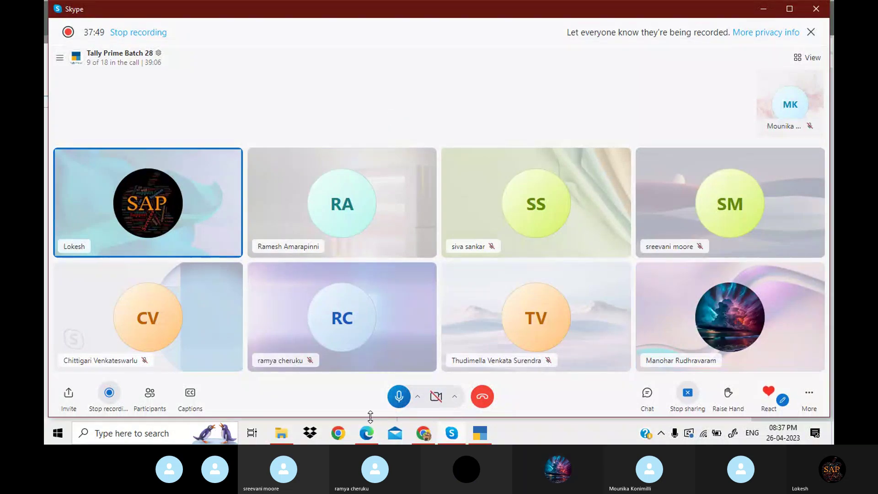
pyautogui.click(370, 432)
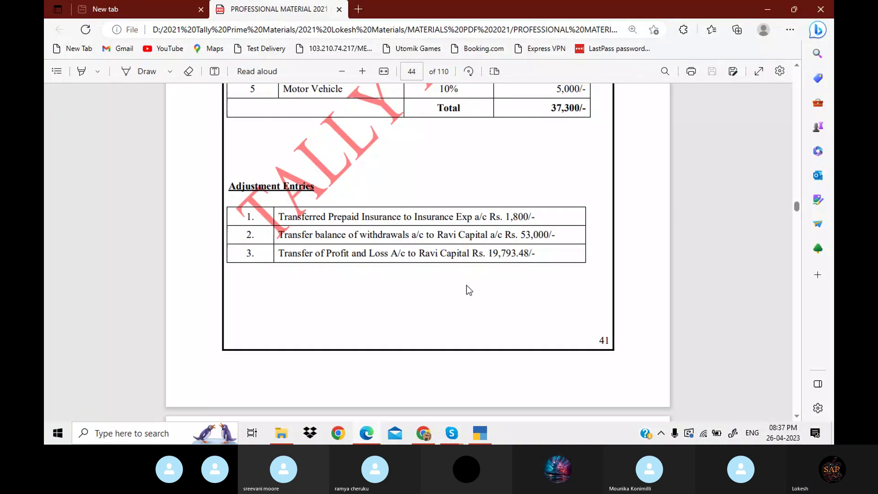
pyautogui.scroll(1, 466, 285)
pyautogui.scroll(20, 467, 285)
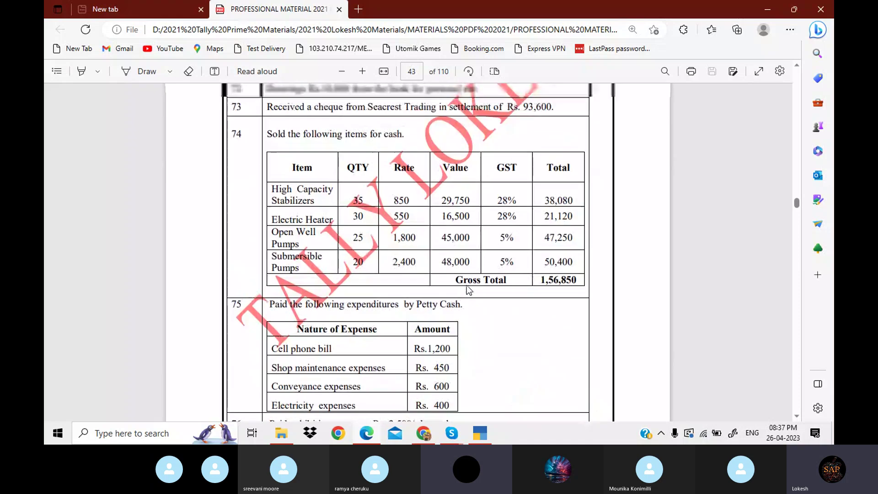
pyautogui.scroll(10, 466, 286)
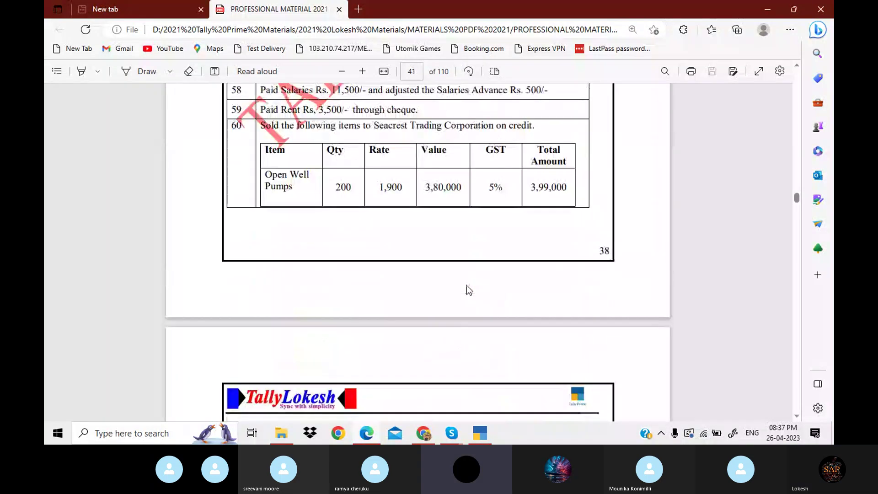
pyautogui.scroll(12, 466, 284)
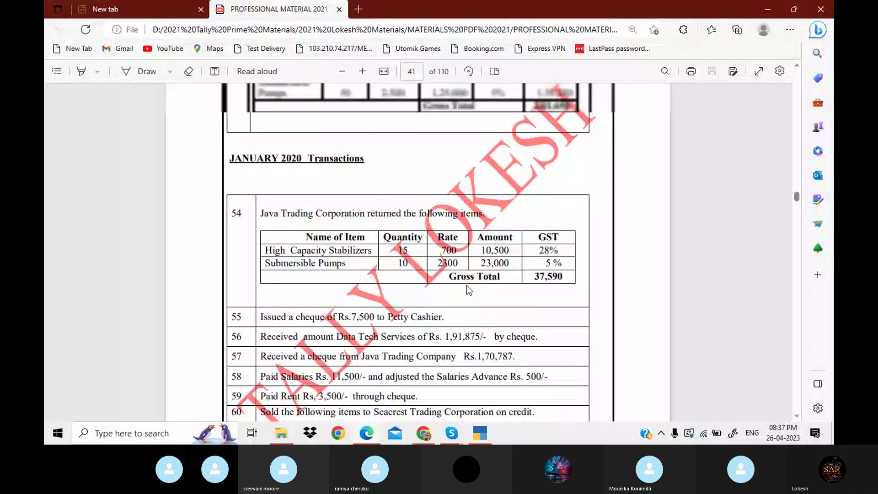
pyautogui.scroll(12, 467, 285)
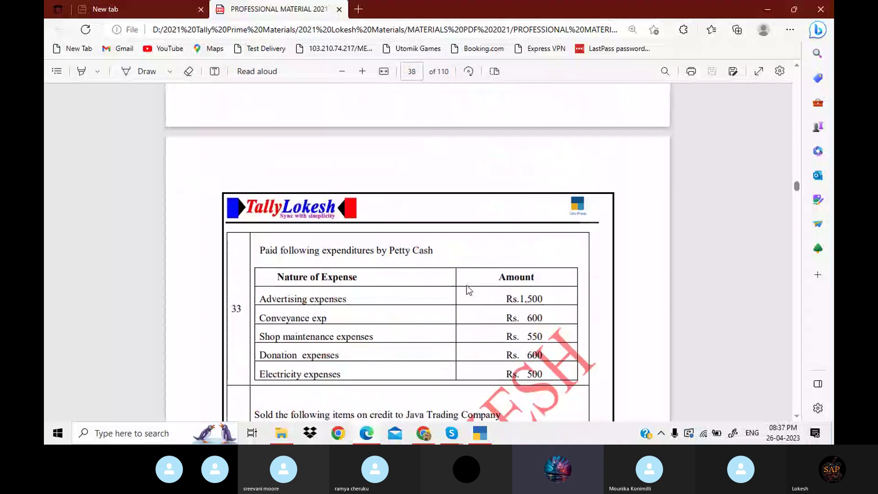
pyautogui.scroll(10, 467, 289)
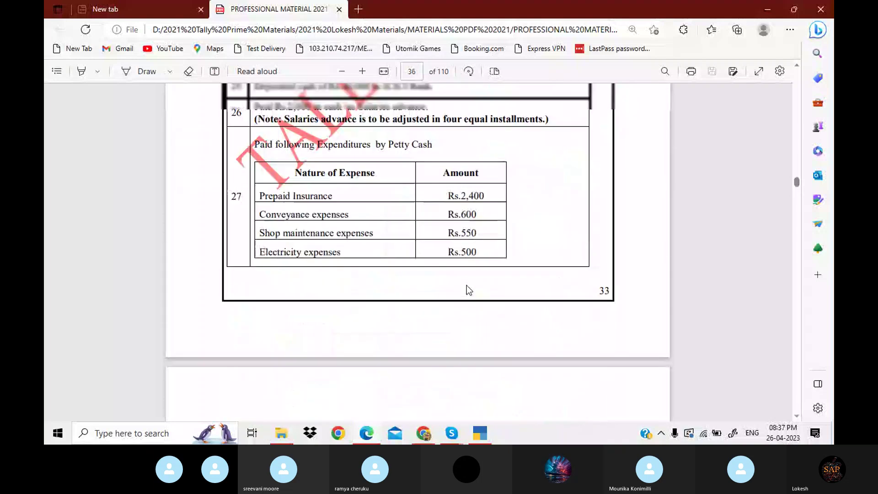
pyautogui.scroll(10, 468, 289)
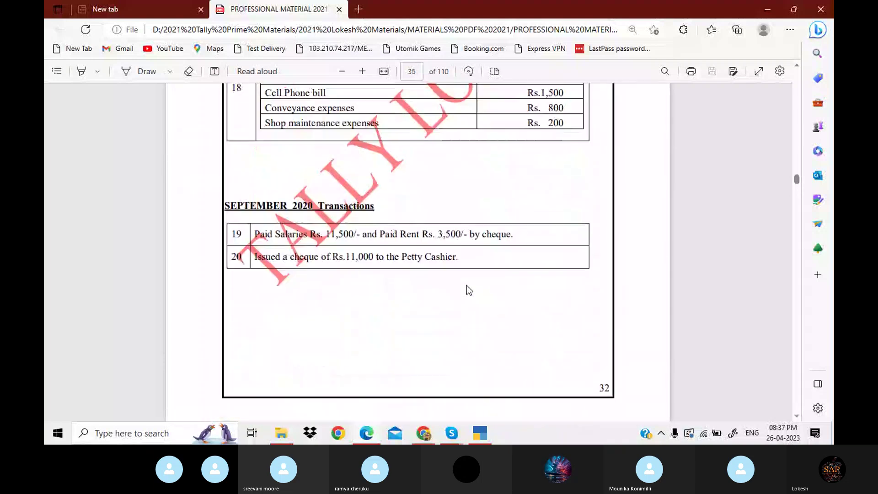
pyautogui.scroll(10, 469, 290)
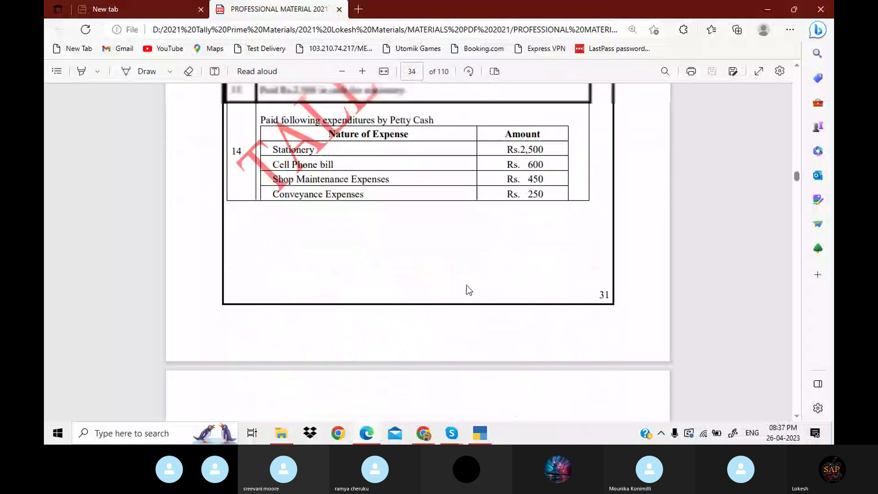
pyautogui.scroll(-4, 467, 284)
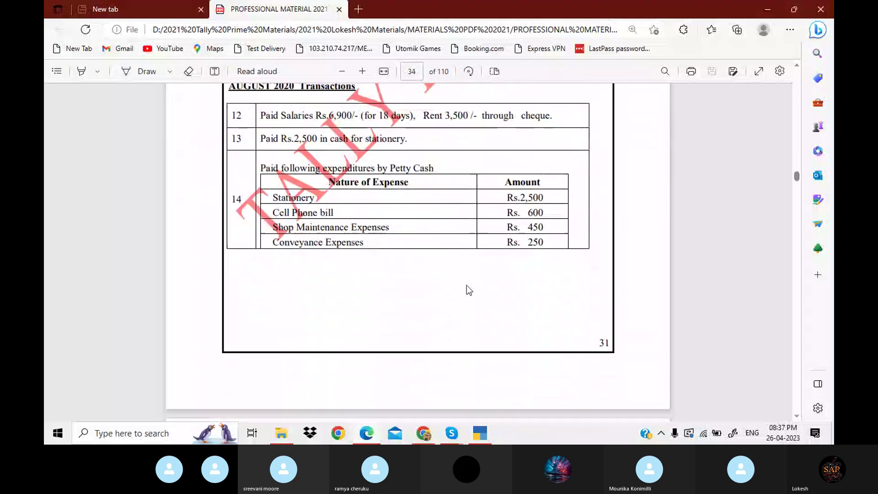
pyautogui.scroll(10, 469, 289)
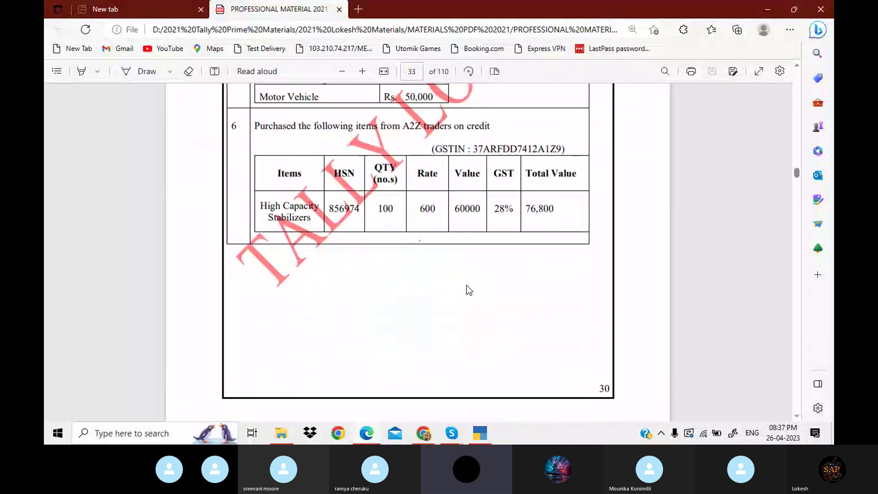
pyautogui.scroll(10, 467, 285)
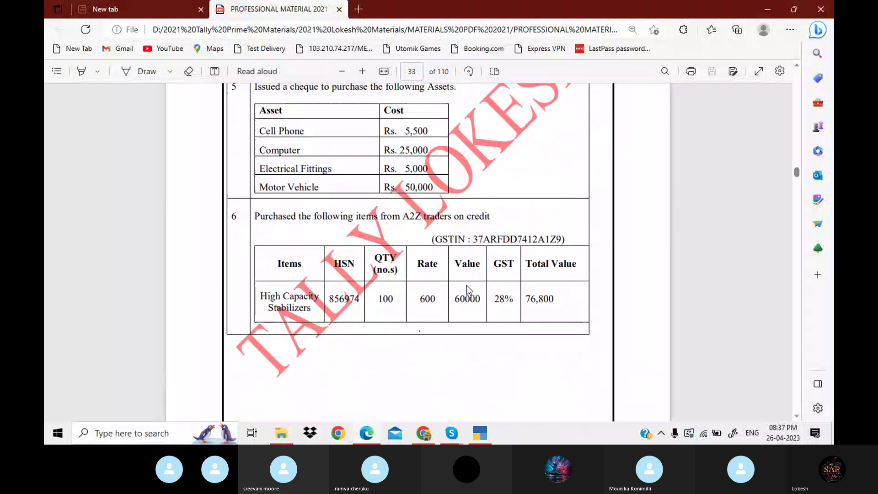
pyautogui.scroll(-2, 467, 289)
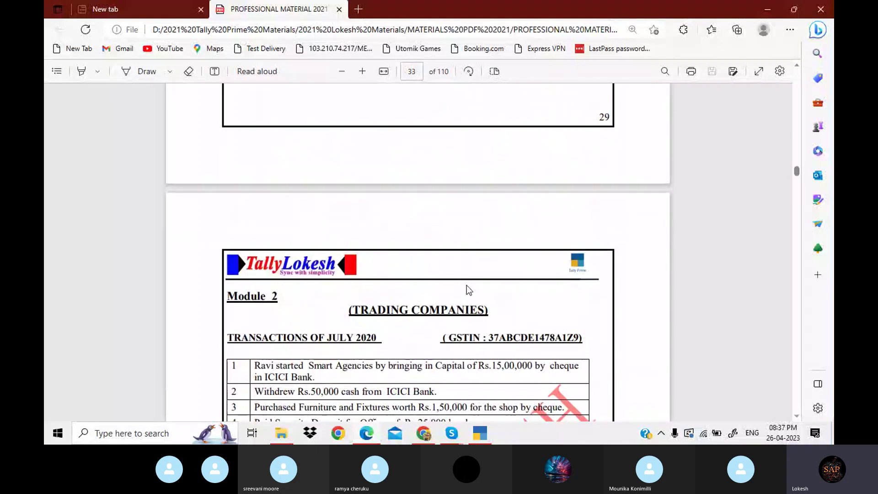
pyautogui.scroll(10, 467, 289)
pyautogui.scroll(10, 466, 284)
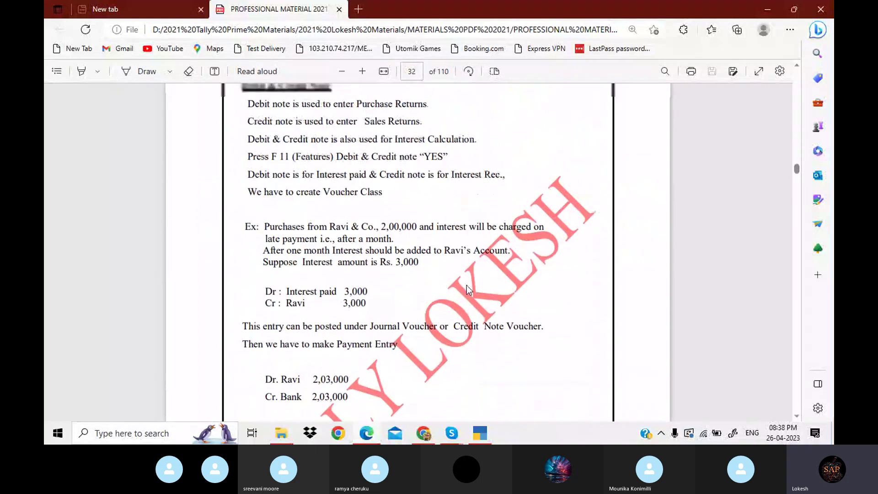
pyautogui.scroll(7, 466, 285)
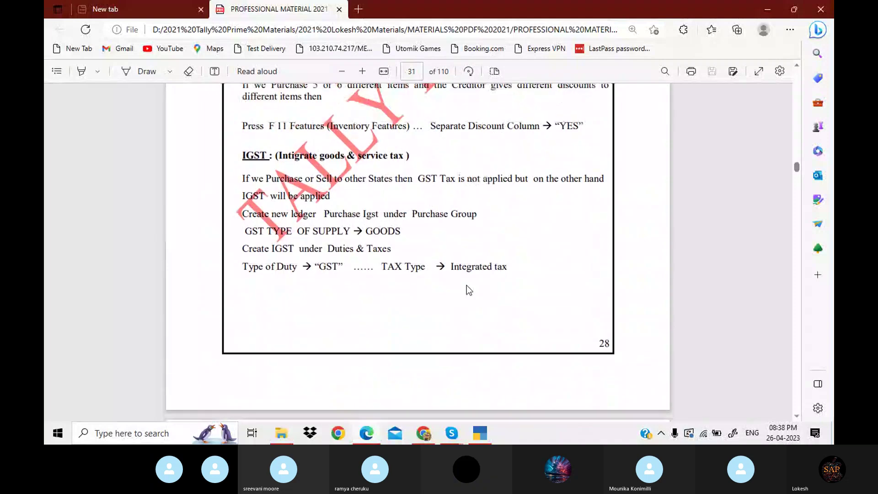
pyautogui.scroll(1, 467, 288)
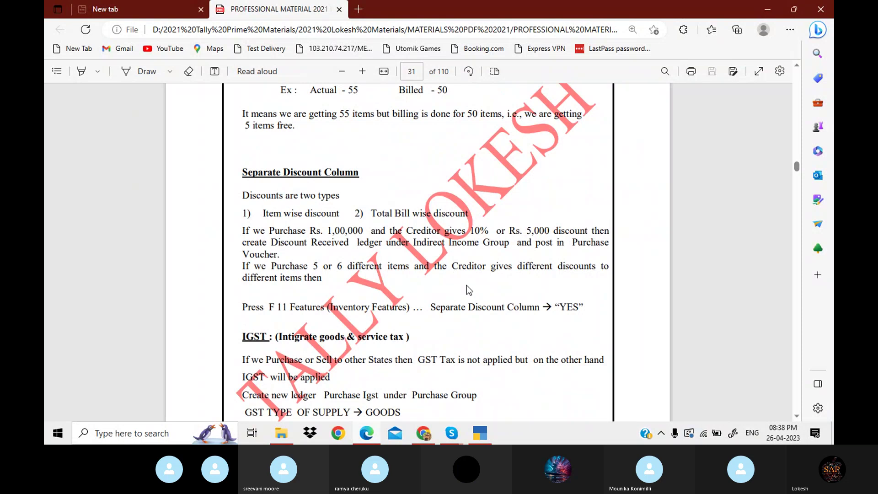
pyautogui.scroll(-2, 466, 286)
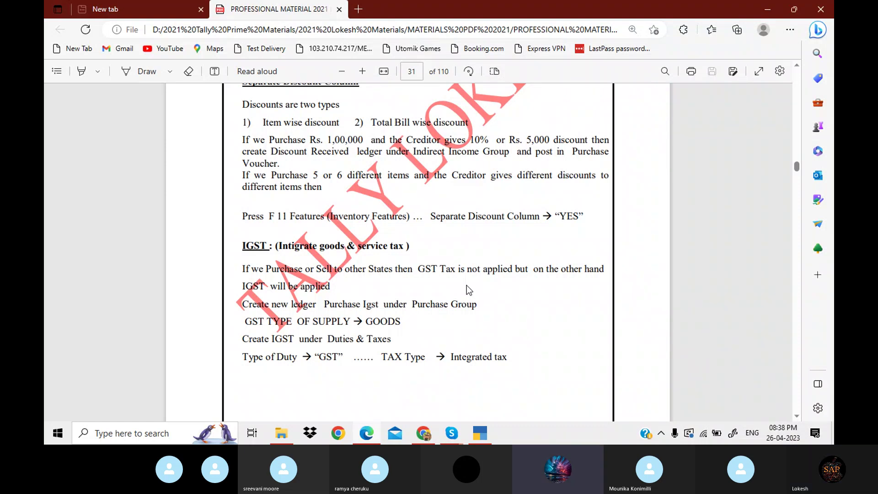
# - Switch to TallyPrime, make (TRADING COMPANIES) 23-24 the active company and start a new Sales voucher
pyautogui.click(480, 432)
pyautogui.press('Up')
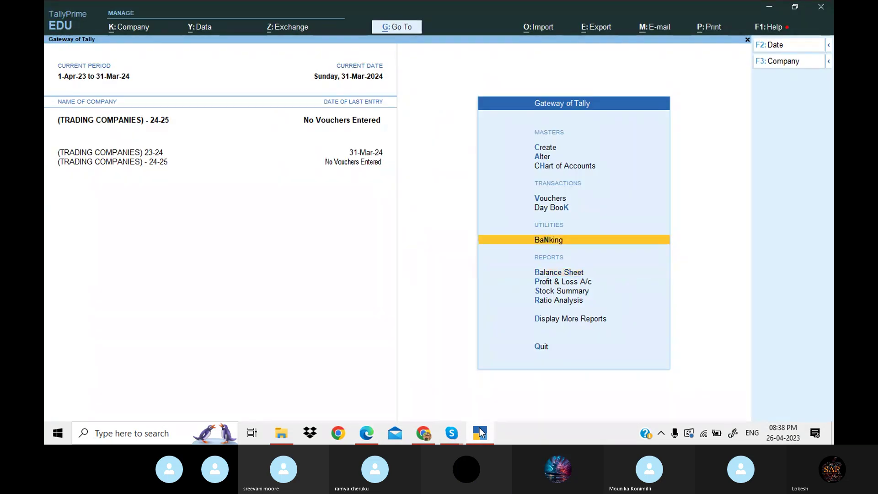
pyautogui.click(375, 158)
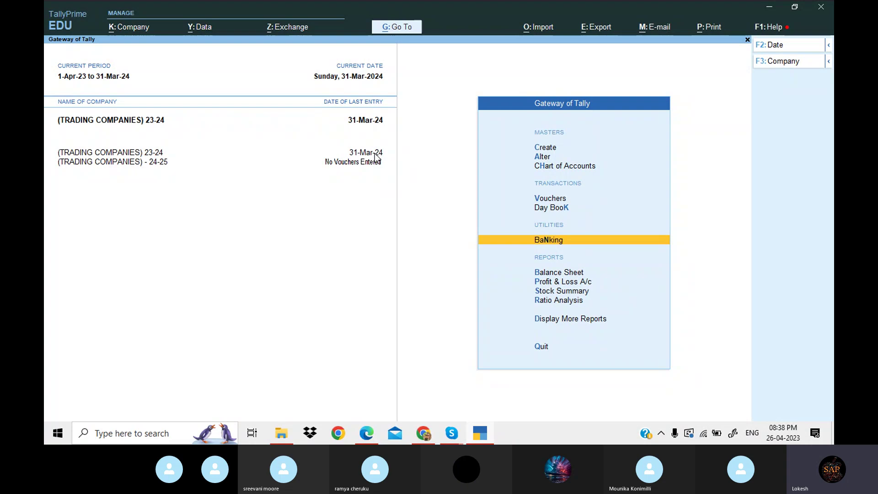
pyautogui.press('Up')
pyautogui.press('Up')
pyautogui.press('Return')
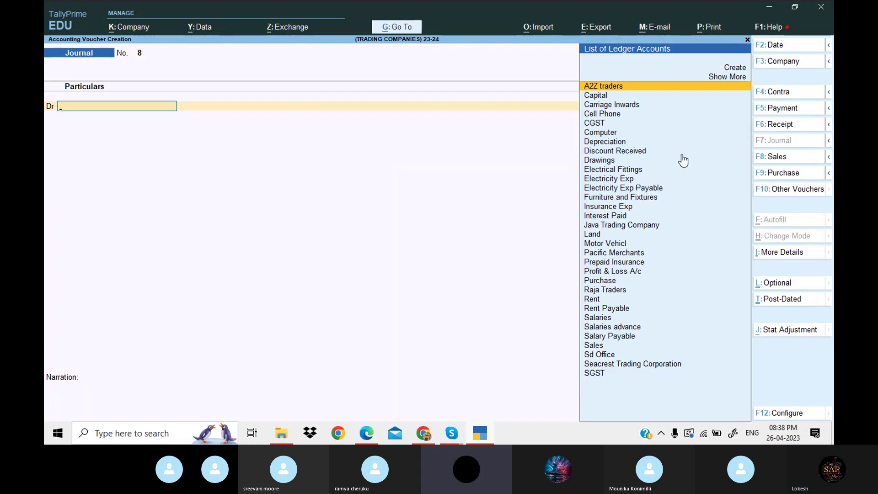
pyautogui.click(783, 154)
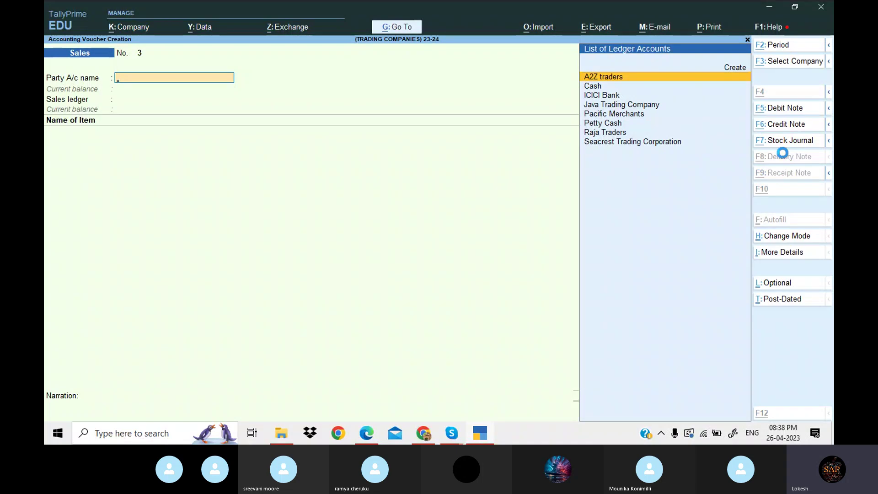
# - Start a new party ledger named Ram Trades from the sales voucher and group it under Sundry Debtors
pyautogui.hotkey('alt', 'c')
pyautogui.write('Ra')
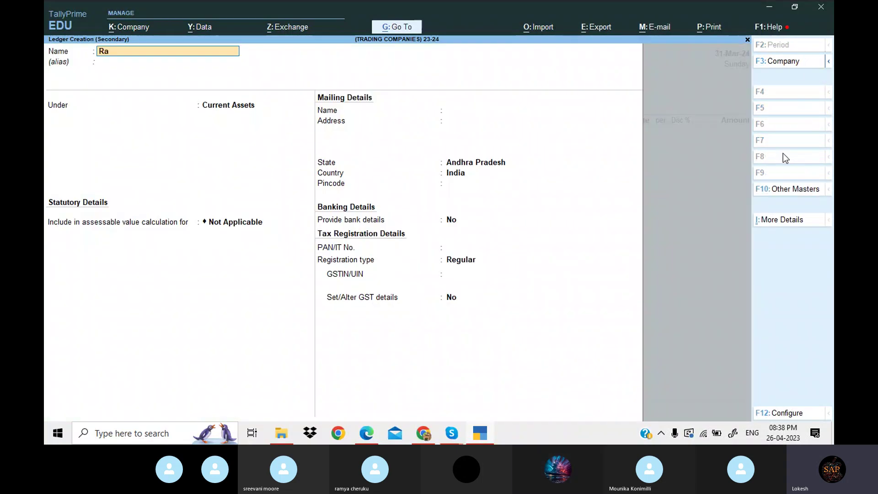
pyautogui.write('m Trades')
pyautogui.press('Return')
pyautogui.write('Sun')
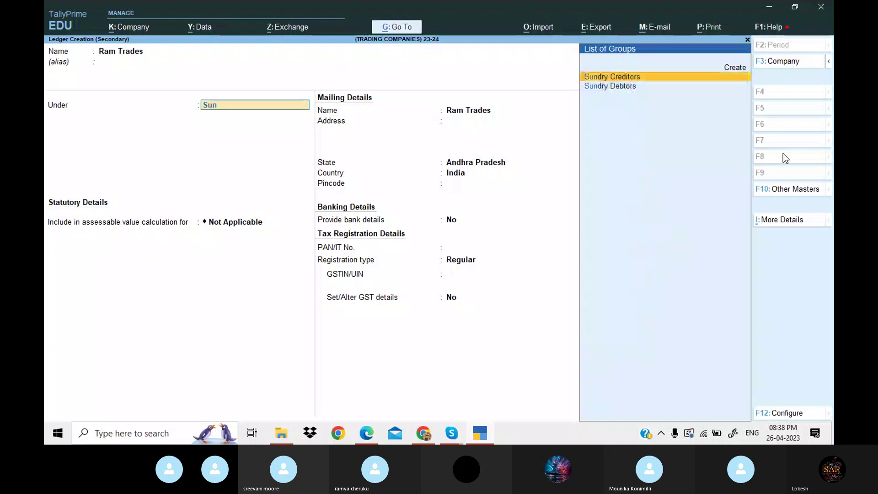
pyautogui.press('Down')
pyautogui.press('Return')
# - Set the Ram Trades ledger's state to Telangana, fill in its GSTIN with state code 36 and save the ledger
pyautogui.press('Return')
pyautogui.write('T')
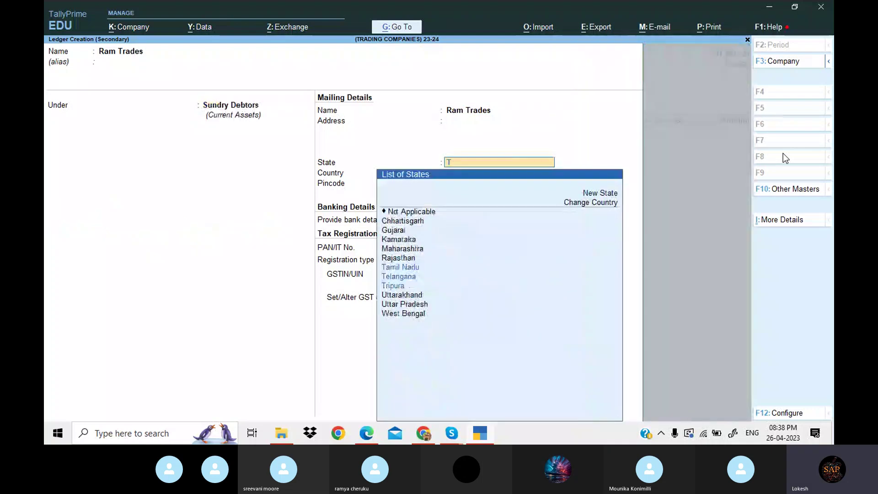
pyautogui.write('el')
pyautogui.press('Return')
pyautogui.press('Return')
pyautogui.press('Return')
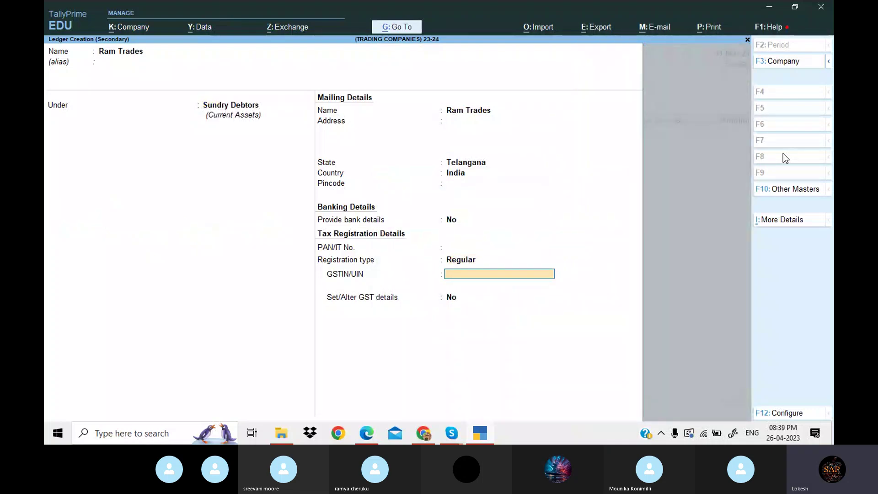
pyautogui.write('36')
pyautogui.press('Return')
pyautogui.press('Return')
pyautogui.press('Return')
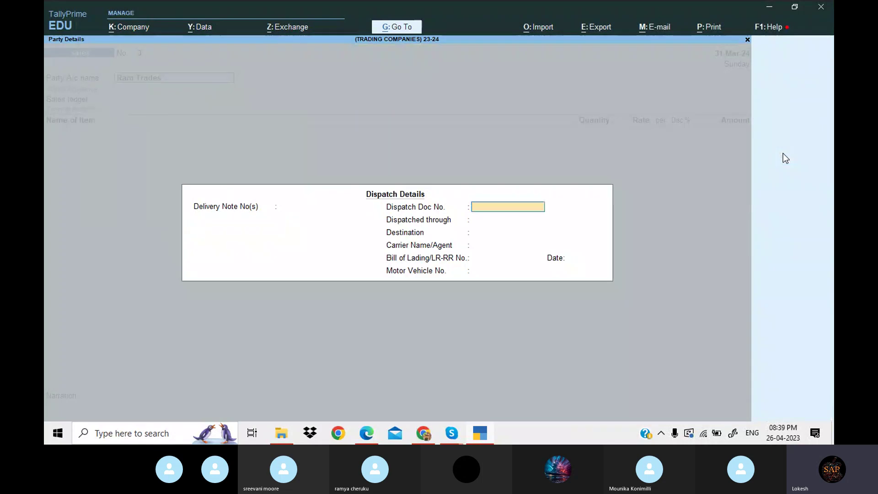
# - Leave the dispatch details blank and accept the party details for Ram Trades in the sales voucher
pyautogui.press('Return')
pyautogui.press('Return')
pyautogui.press('Return')
pyautogui.press('Return')
pyautogui.press('Return')
pyautogui.press('Return')
pyautogui.press('Return')
pyautogui.press('Return')
pyautogui.press('Return')
pyautogui.press('Return')
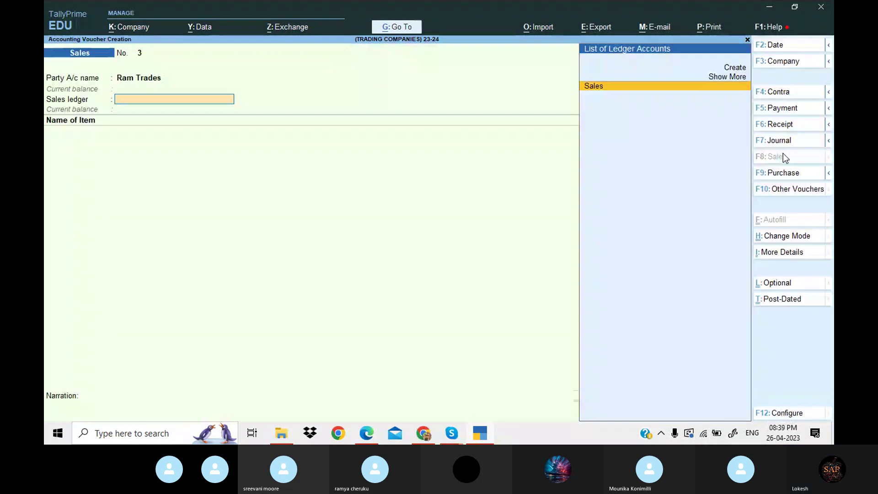
# - Create and select a sales ledger named Sales Igst under Sales Accounts, with GST applicable and Goods as the type of supply
pyautogui.hotkey('alt', 'c')
pyautogui.write('S')
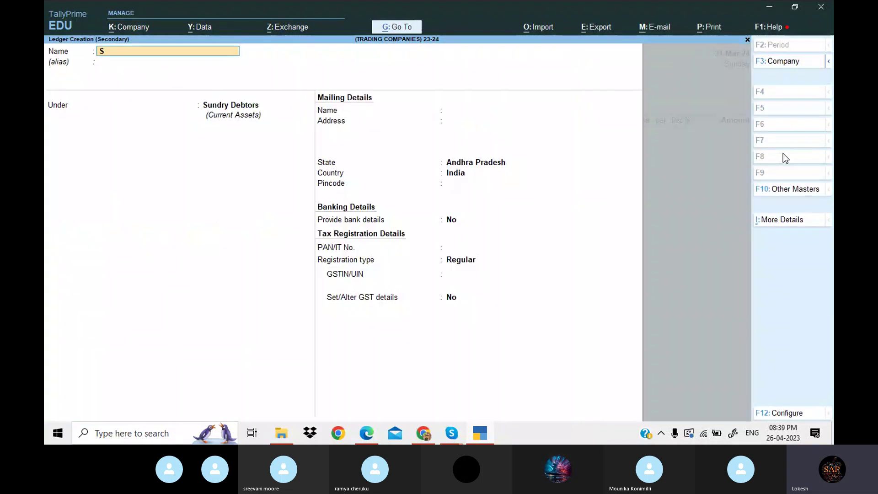
pyautogui.write('ales Igst')
pyautogui.press('Return')
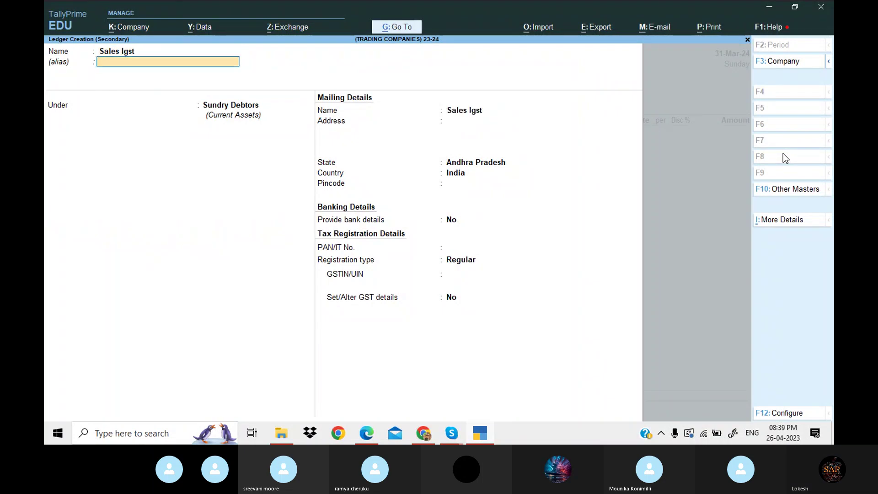
pyautogui.write('Sa')
pyautogui.press('Return')
pyautogui.press('Return')
pyautogui.press('Return')
pyautogui.press('Return')
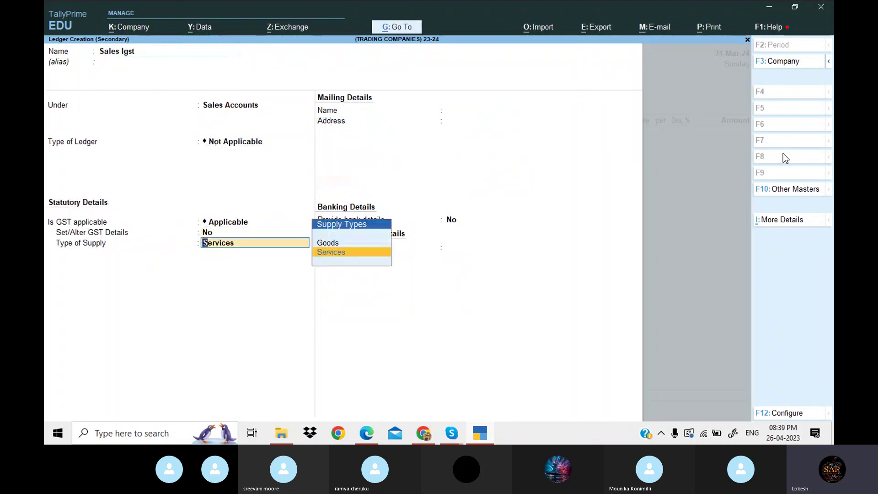
pyautogui.press('Up')
pyautogui.press('Return')
pyautogui.hotkey('ctrl', 'a')
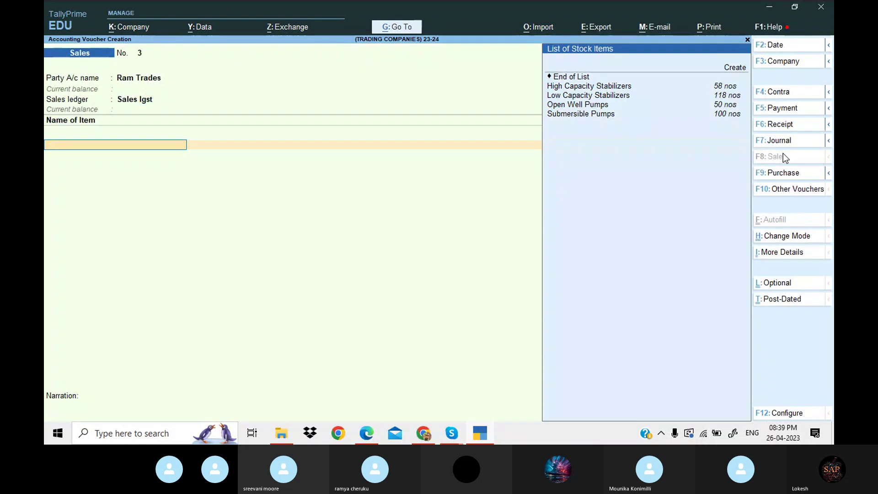
# - Add 1 nos of High Capacity Stabilizers at the rate of 900.00 to the Ram Trades sales voucher
pyautogui.press('Down')
pyautogui.press('Return')
pyautogui.write('1')
pyautogui.press('Return')
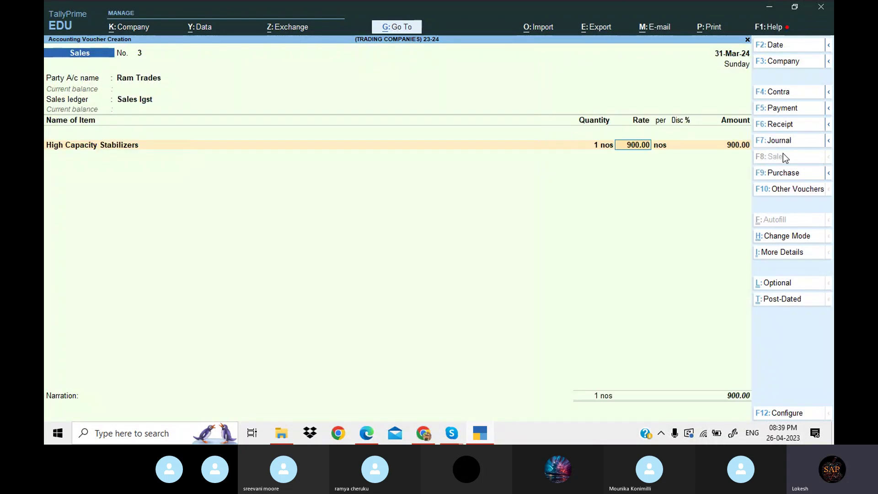
pyautogui.press('Return')
pyautogui.press('Return')
pyautogui.press('Return')
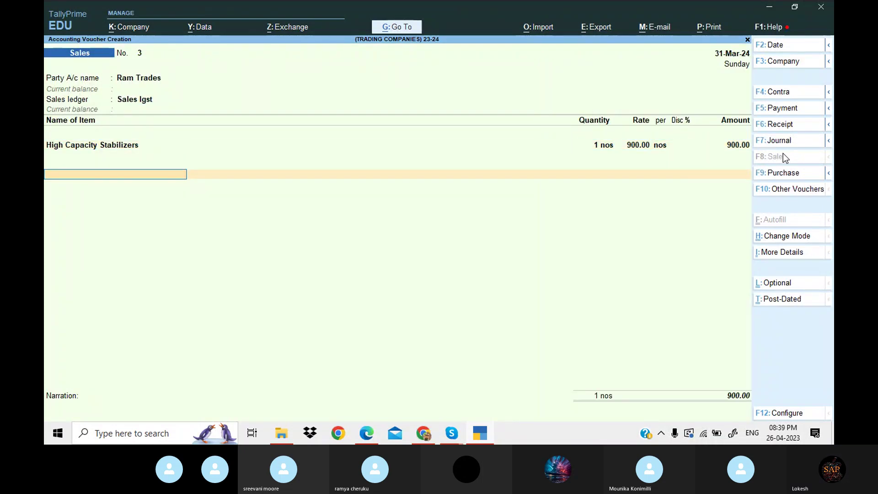
# - Start a new tax ledger named IGST from the sales voucher and group it under Duties & Taxes
pyautogui.hotkey('alt', 'c')
pyautogui.write('IGST')
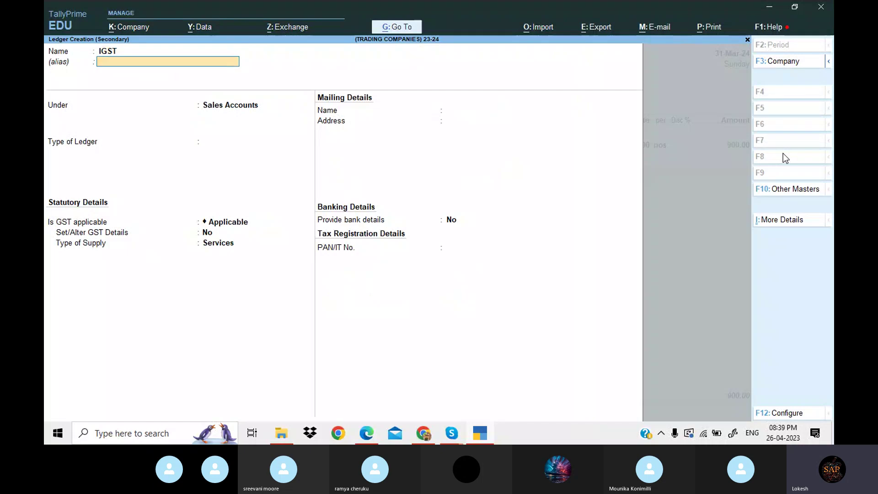
pyautogui.press('Return')
pyautogui.write('DU')
pyautogui.press('Return')
# - Set the IGST ledger's duty type to GST and tax type to Integrated Tax, then save it into the voucher
pyautogui.press('Up')
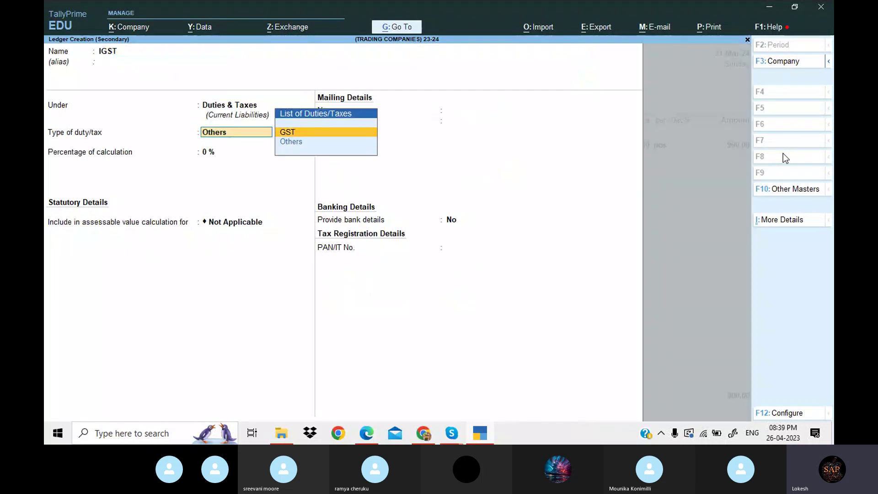
pyautogui.press('Return')
pyautogui.press('Down')
pyautogui.press('Down')
pyautogui.press('Return')
pyautogui.press('Return')
pyautogui.press('Return')
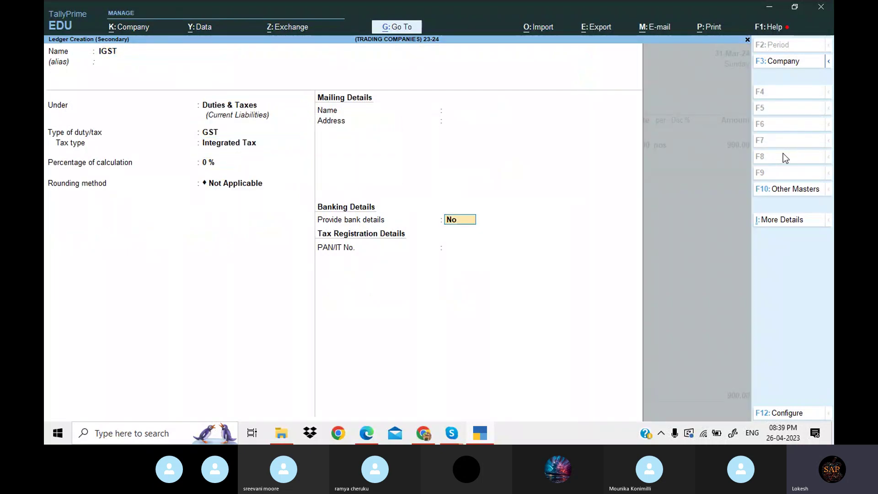
pyautogui.press('Return')
pyautogui.press('Return')
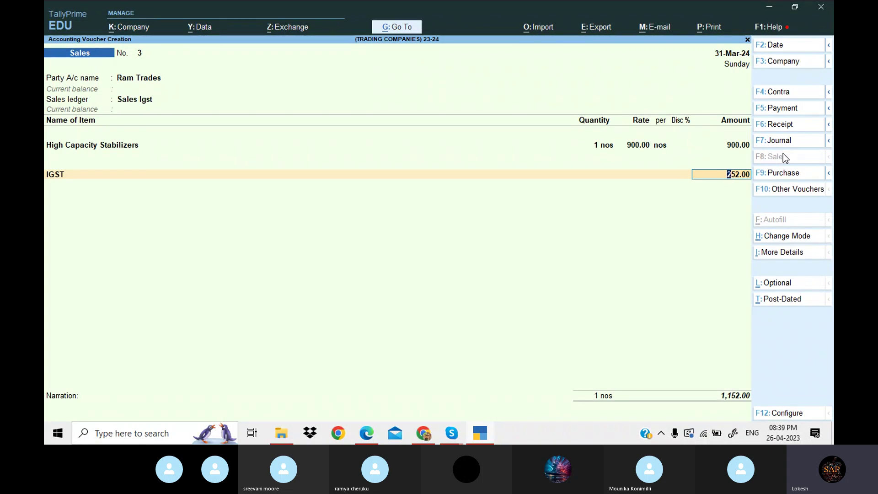
# - Accept the IGST line, leave the narration blank, save the sales voucher and leave voucher entry
pyautogui.press('Return')
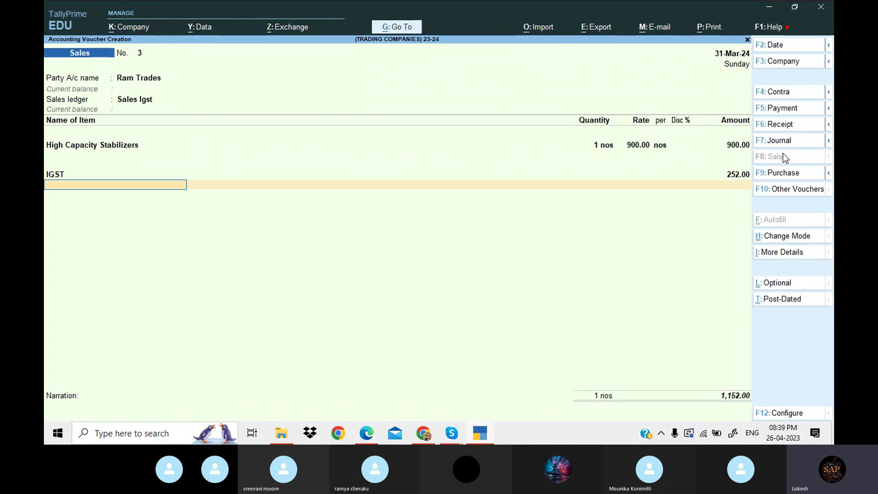
pyautogui.press('Return')
pyautogui.press('Return')
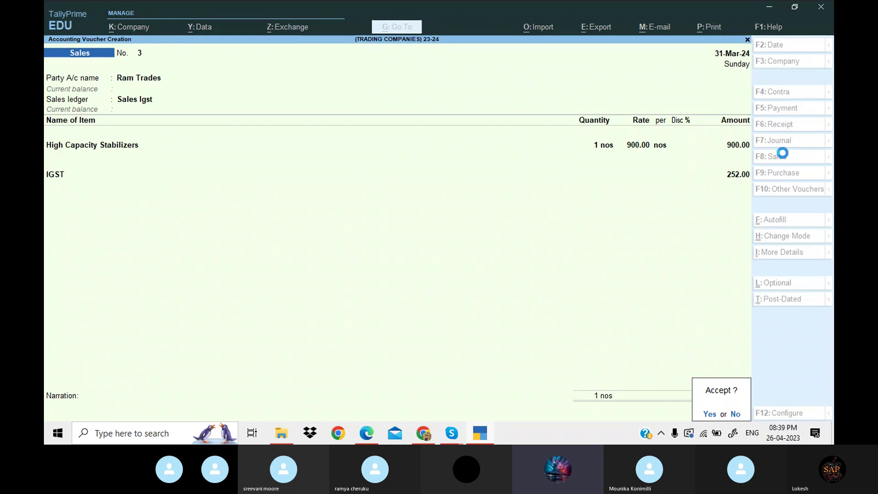
pyautogui.press('Return')
pyautogui.press('Escape')
# - Review the Sales and Sales Igst entries under Sales Accounts in the Profit & Loss A/c, and close the report
pyautogui.press('Down')
pyautogui.press('Down')
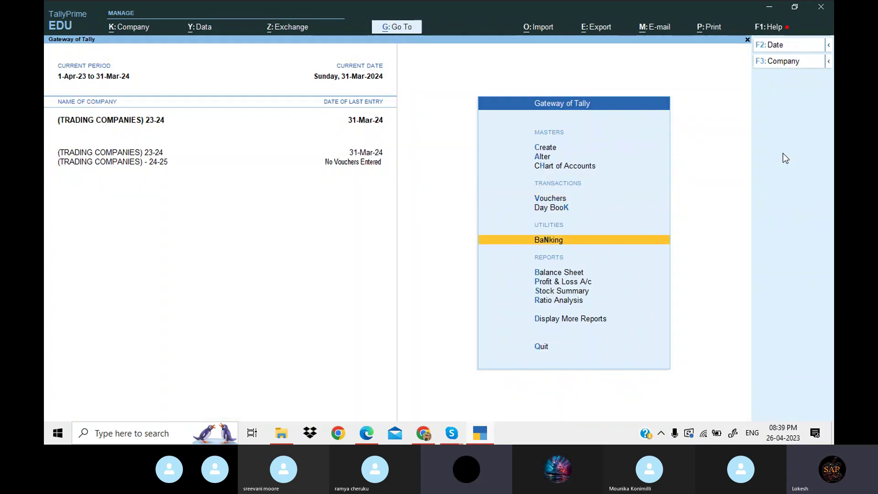
pyautogui.press('Down')
pyautogui.press('Down')
pyautogui.press('Return')
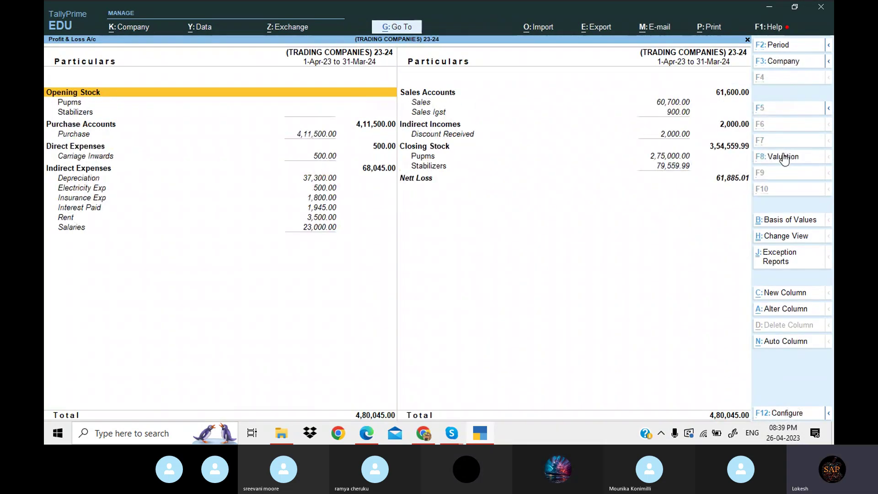
pyautogui.press('Right')
pyautogui.press('Down')
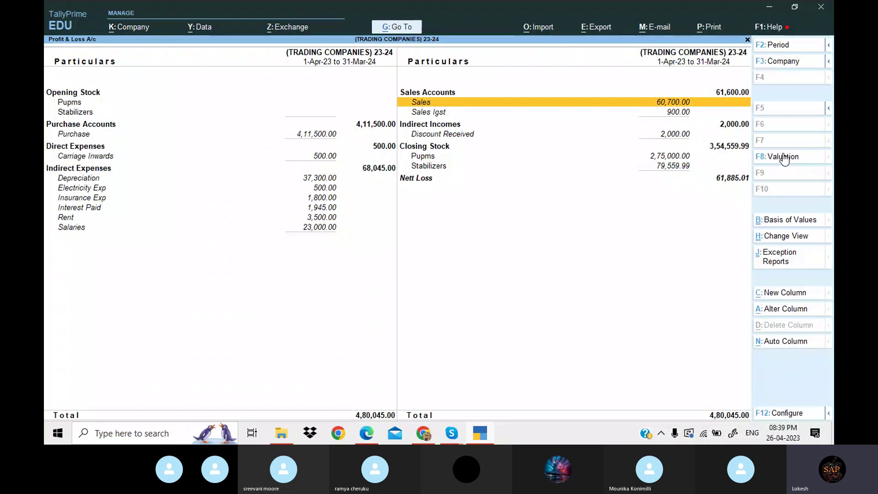
pyautogui.press('Down')
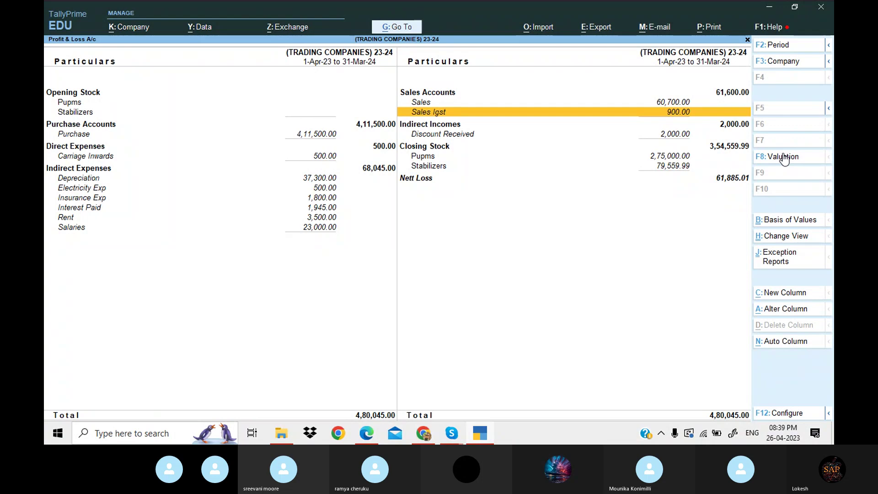
pyautogui.press('Escape')
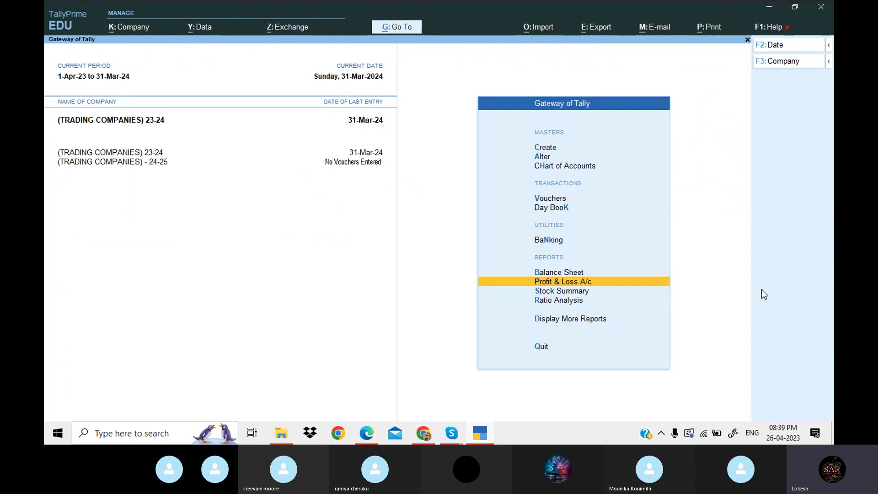
# - Switch to the Skype call window
pyautogui.moveTo(451, 434)
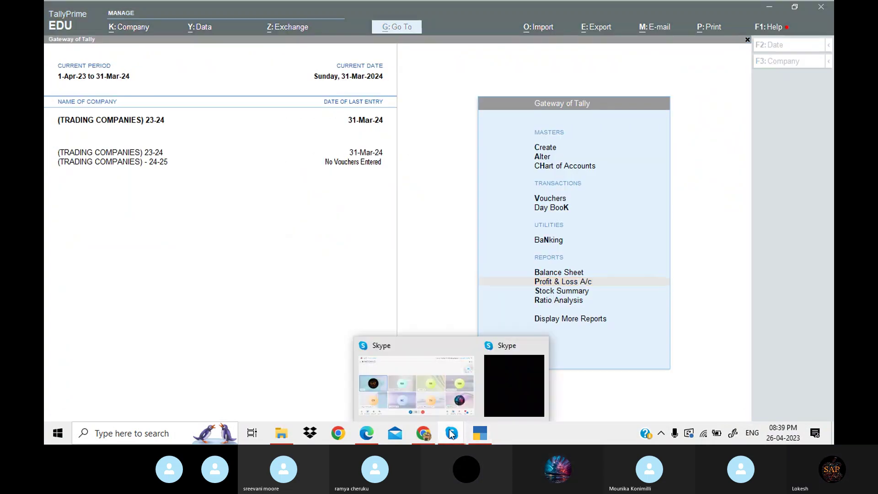
pyautogui.click(442, 392)
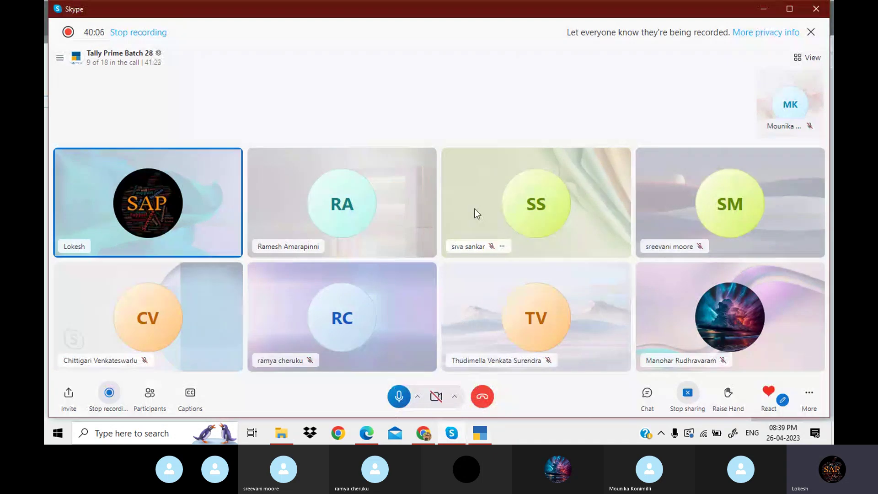